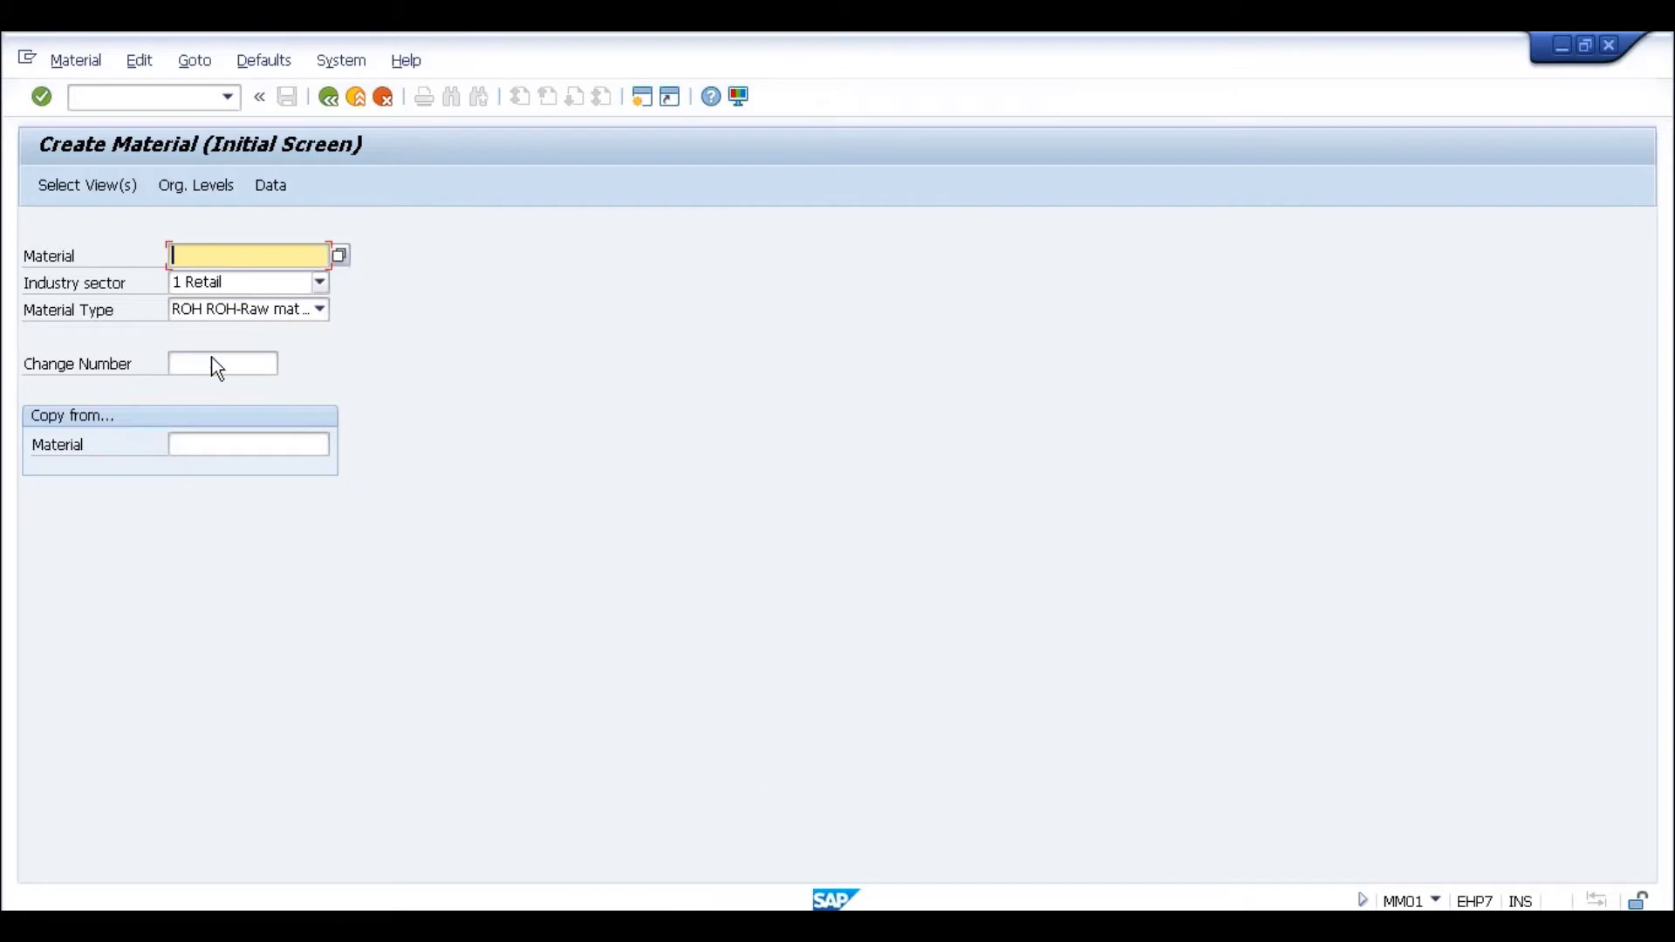
# Step: Compare the Material field on the Create Material initial screens of the EHP7 and MYS4 systems
pyautogui.hotkey('alt', 'Tab')
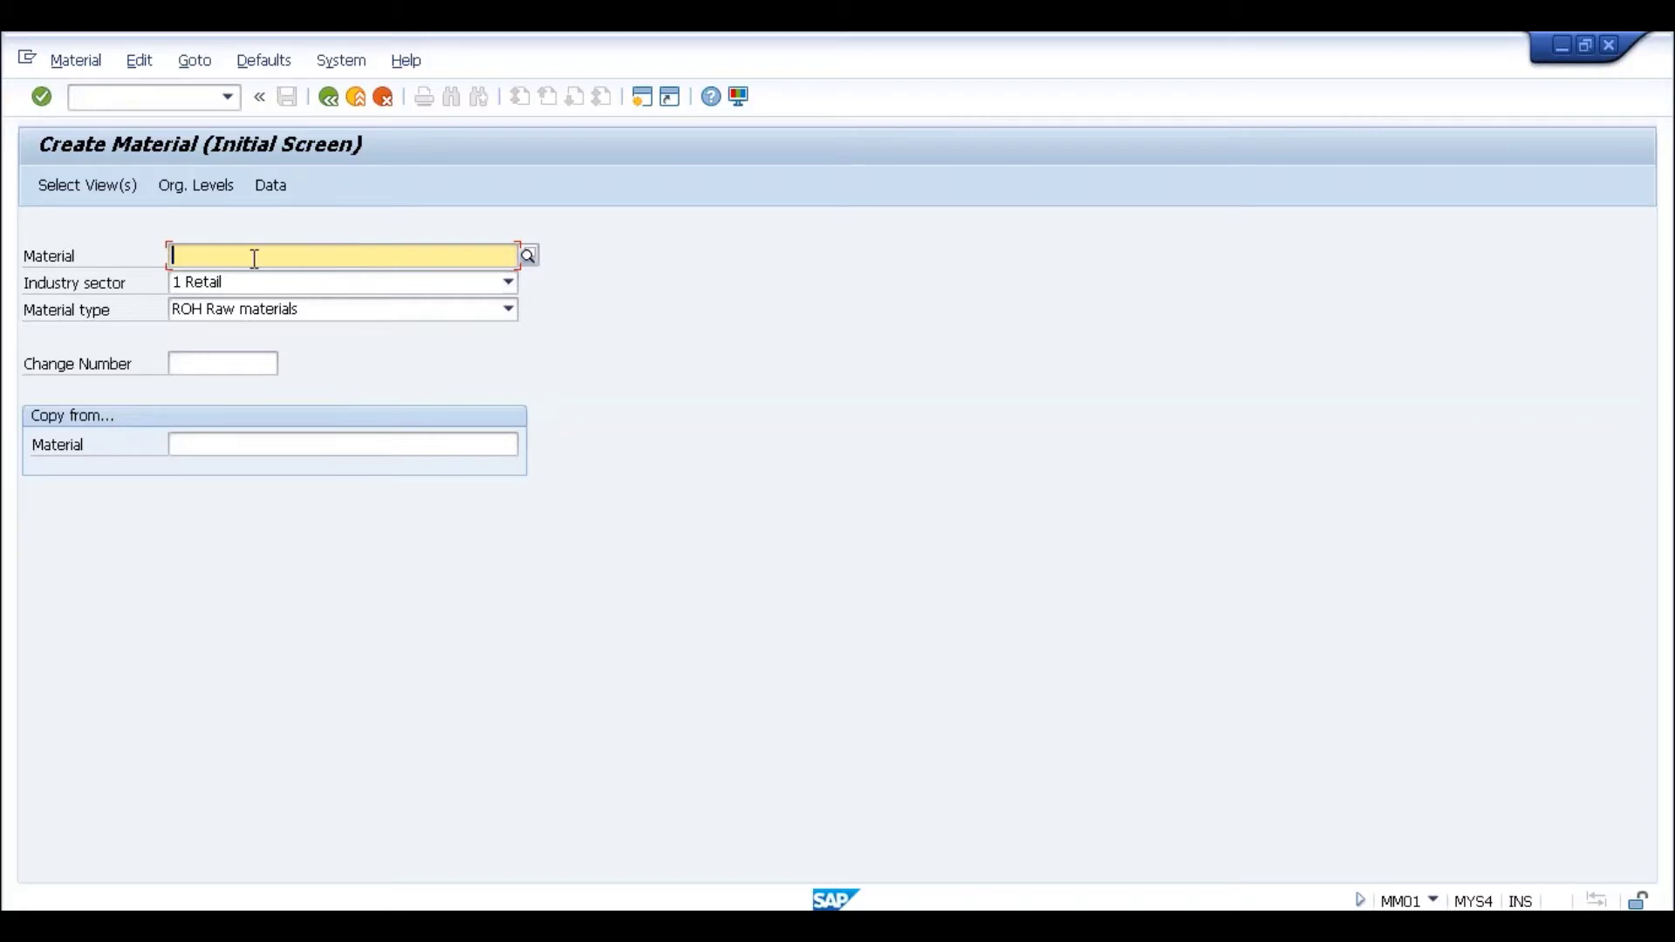
pyautogui.hotkey('alt', 'Tab')
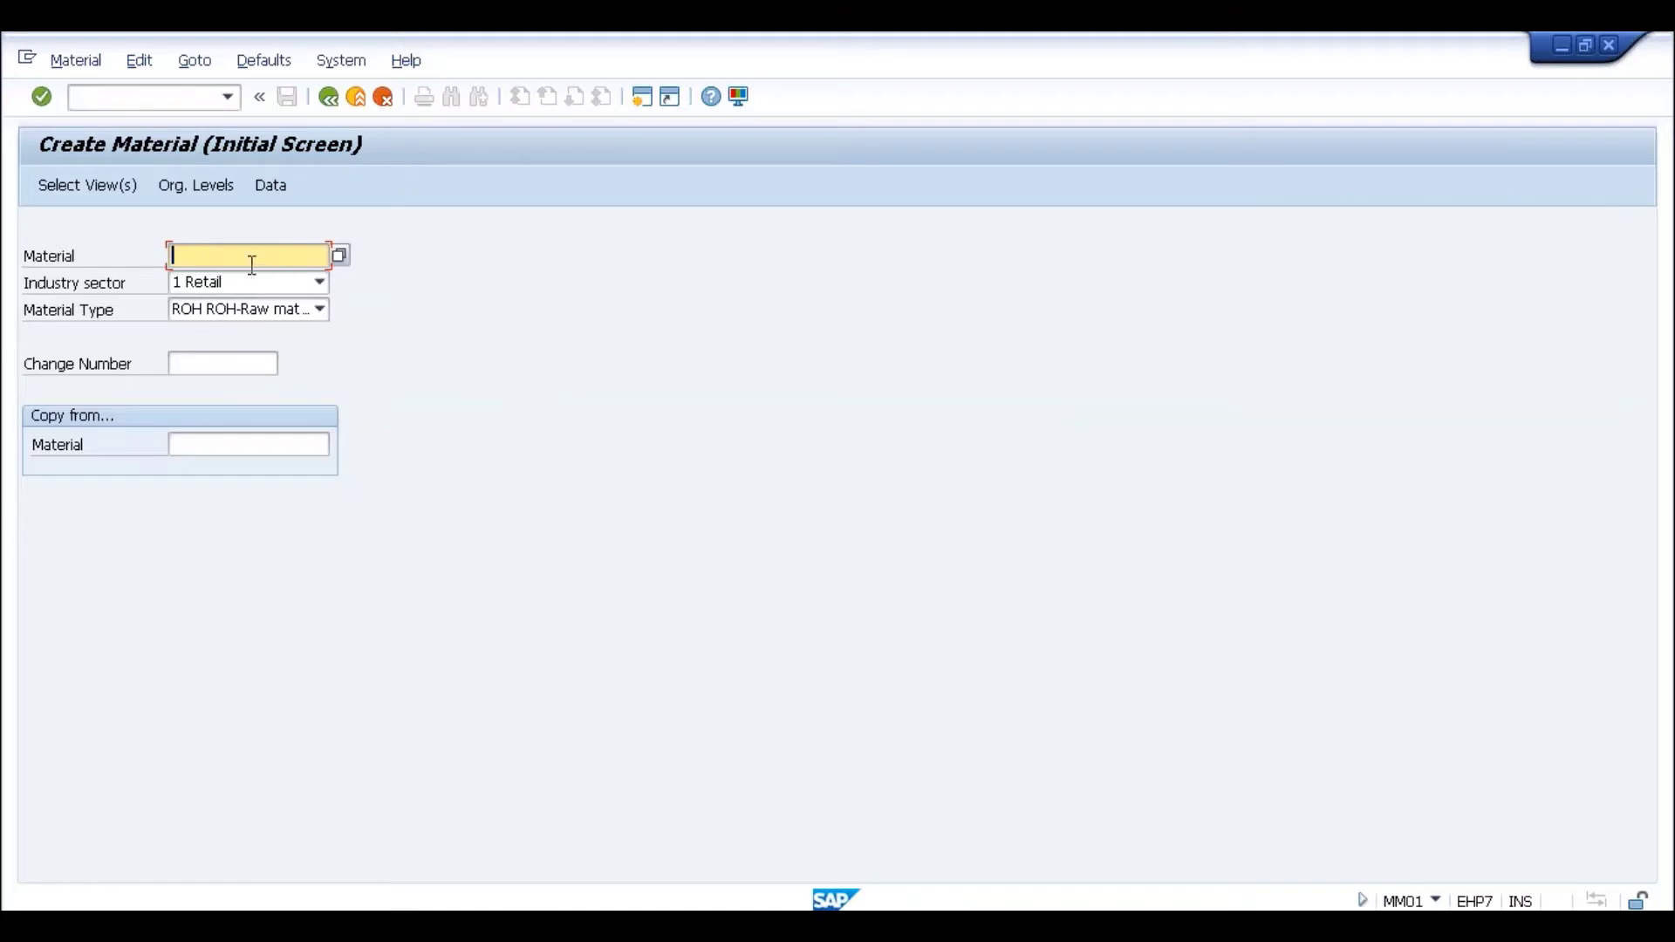
pyautogui.hotkey('alt', 'Tab')
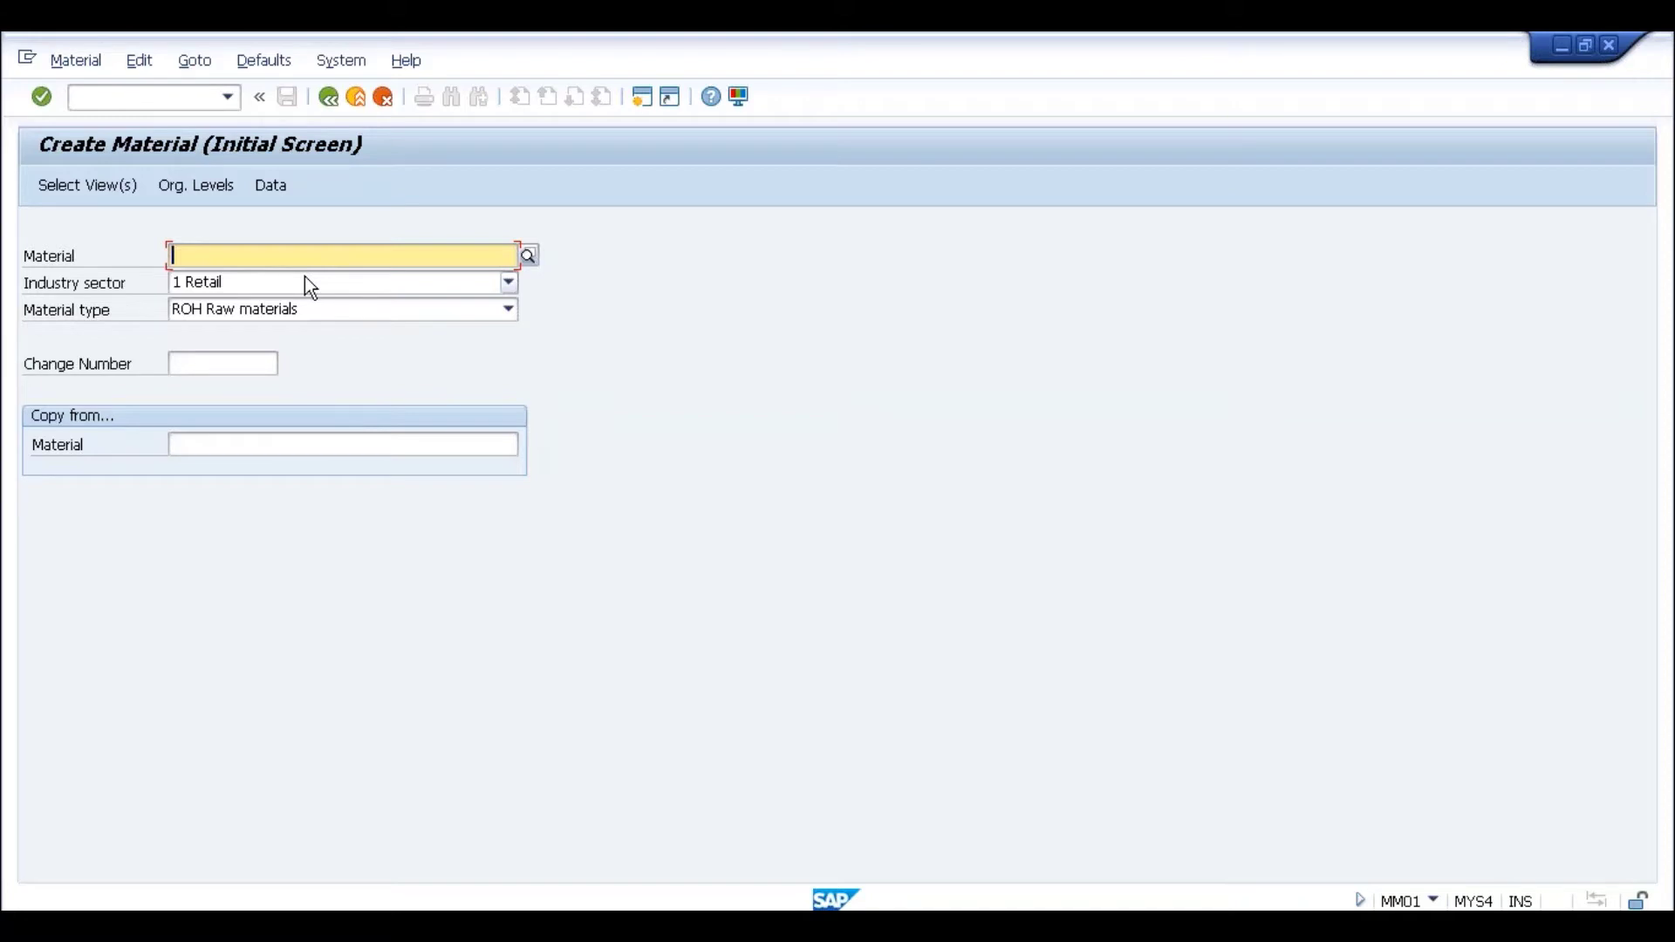
pyautogui.hotkey('alt', 'Tab')
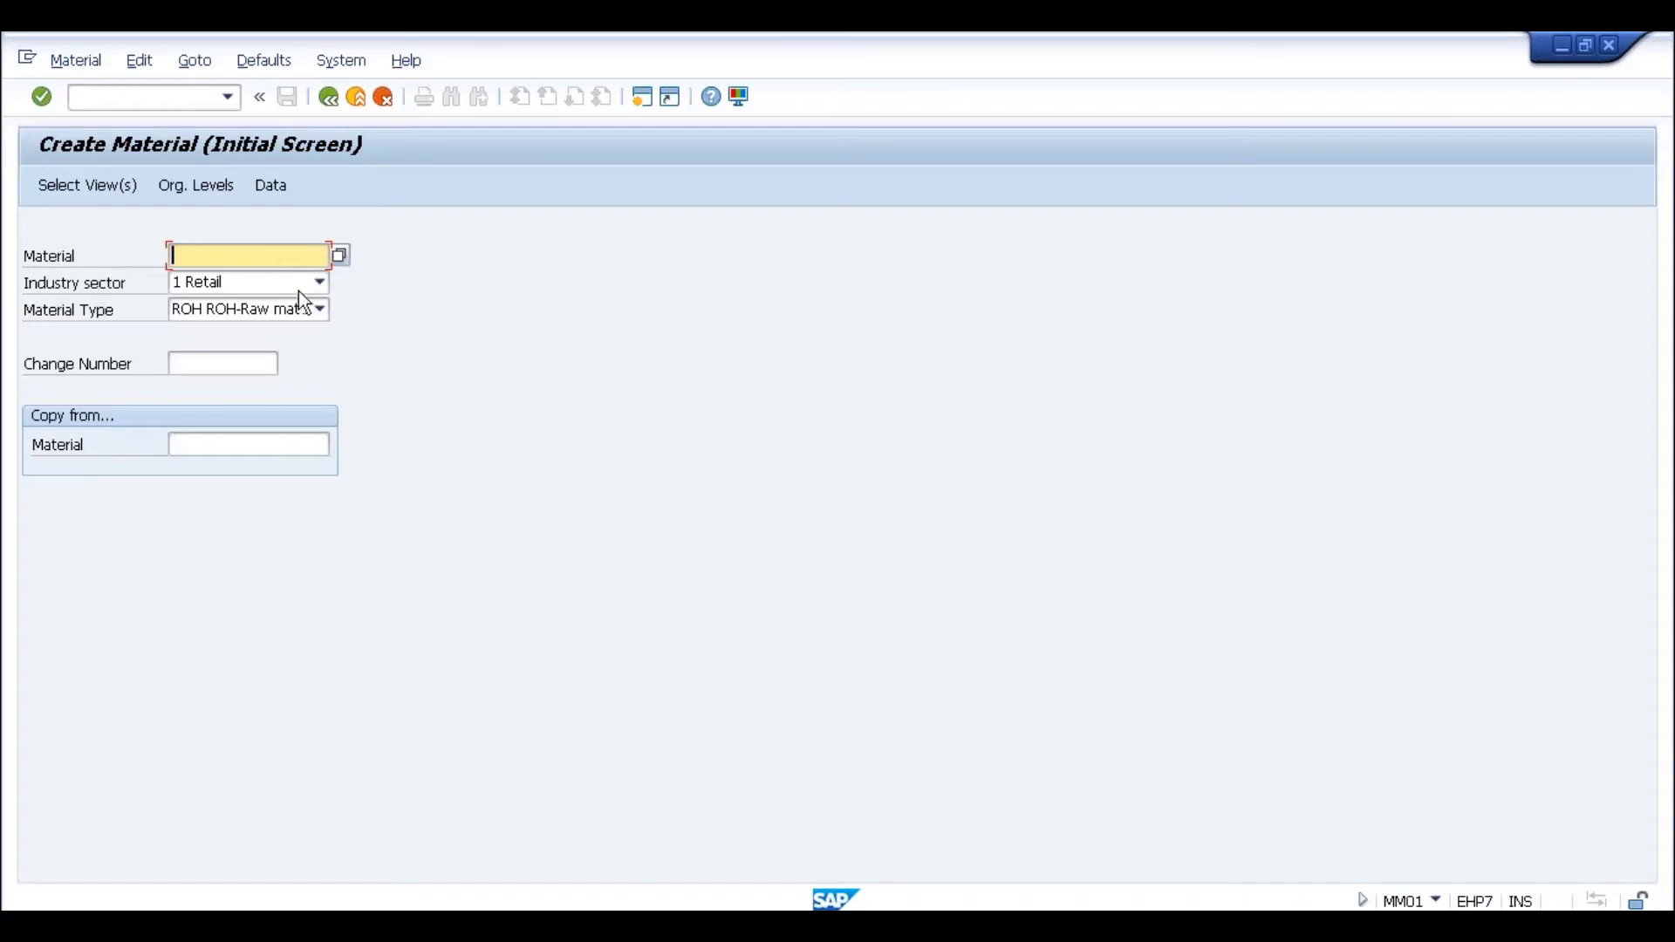
pyautogui.moveTo(1111, 44)
pyautogui.hotkey('alt', 'Tab')
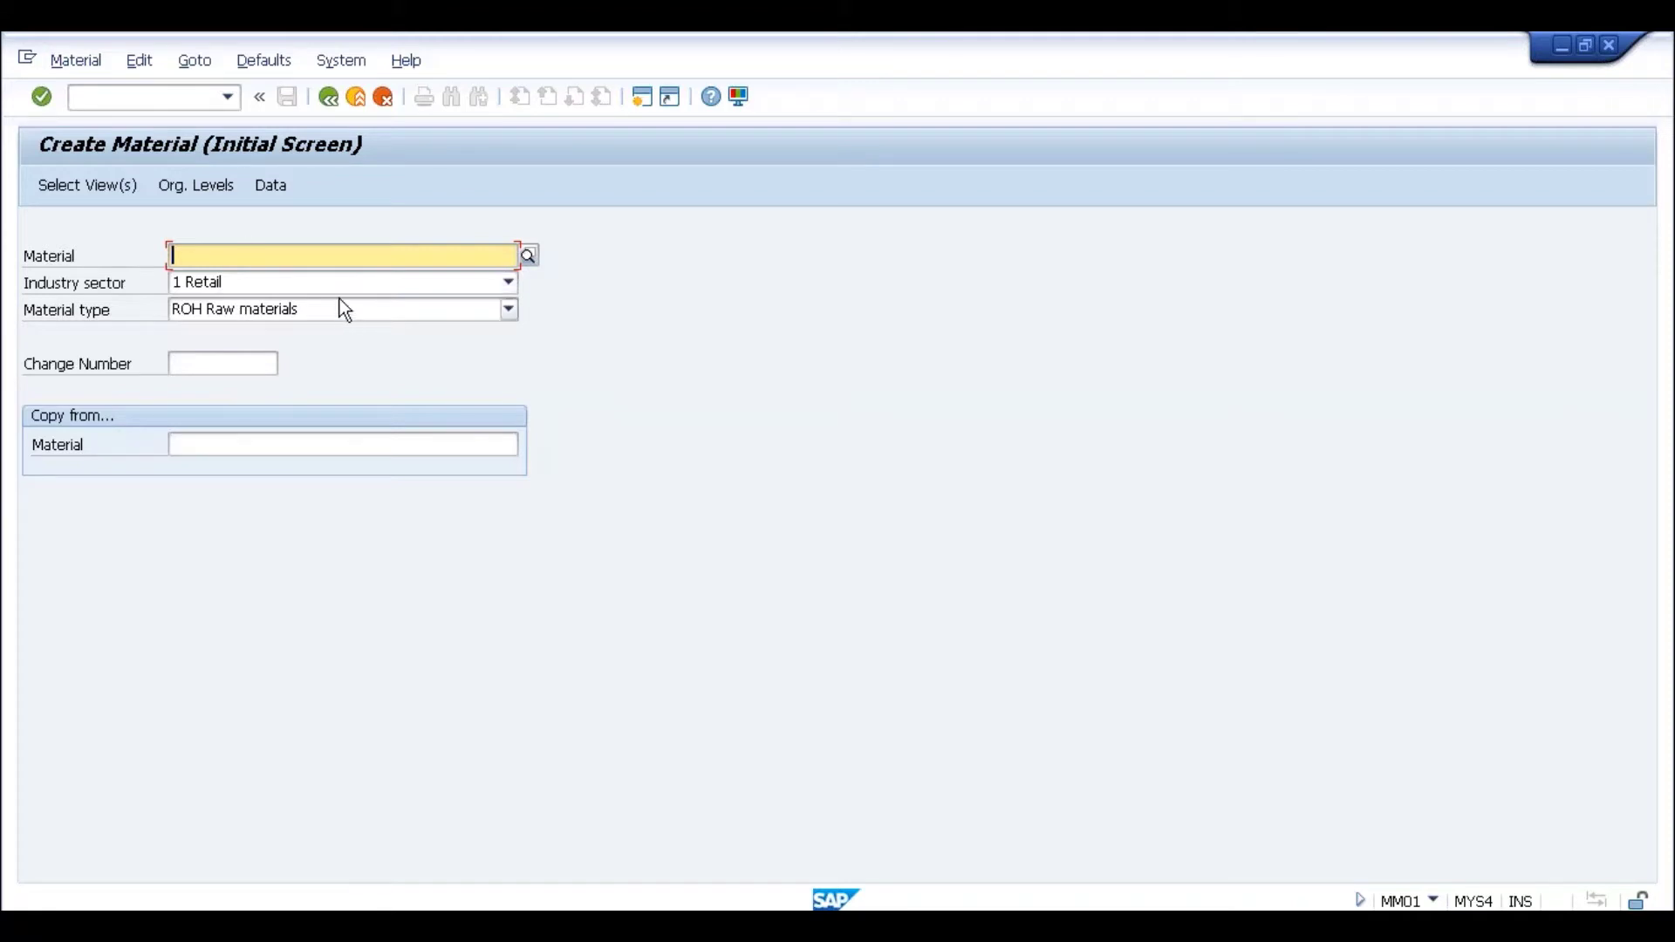
pyautogui.hotkey('alt', 'Tab')
pyautogui.write('111111111')
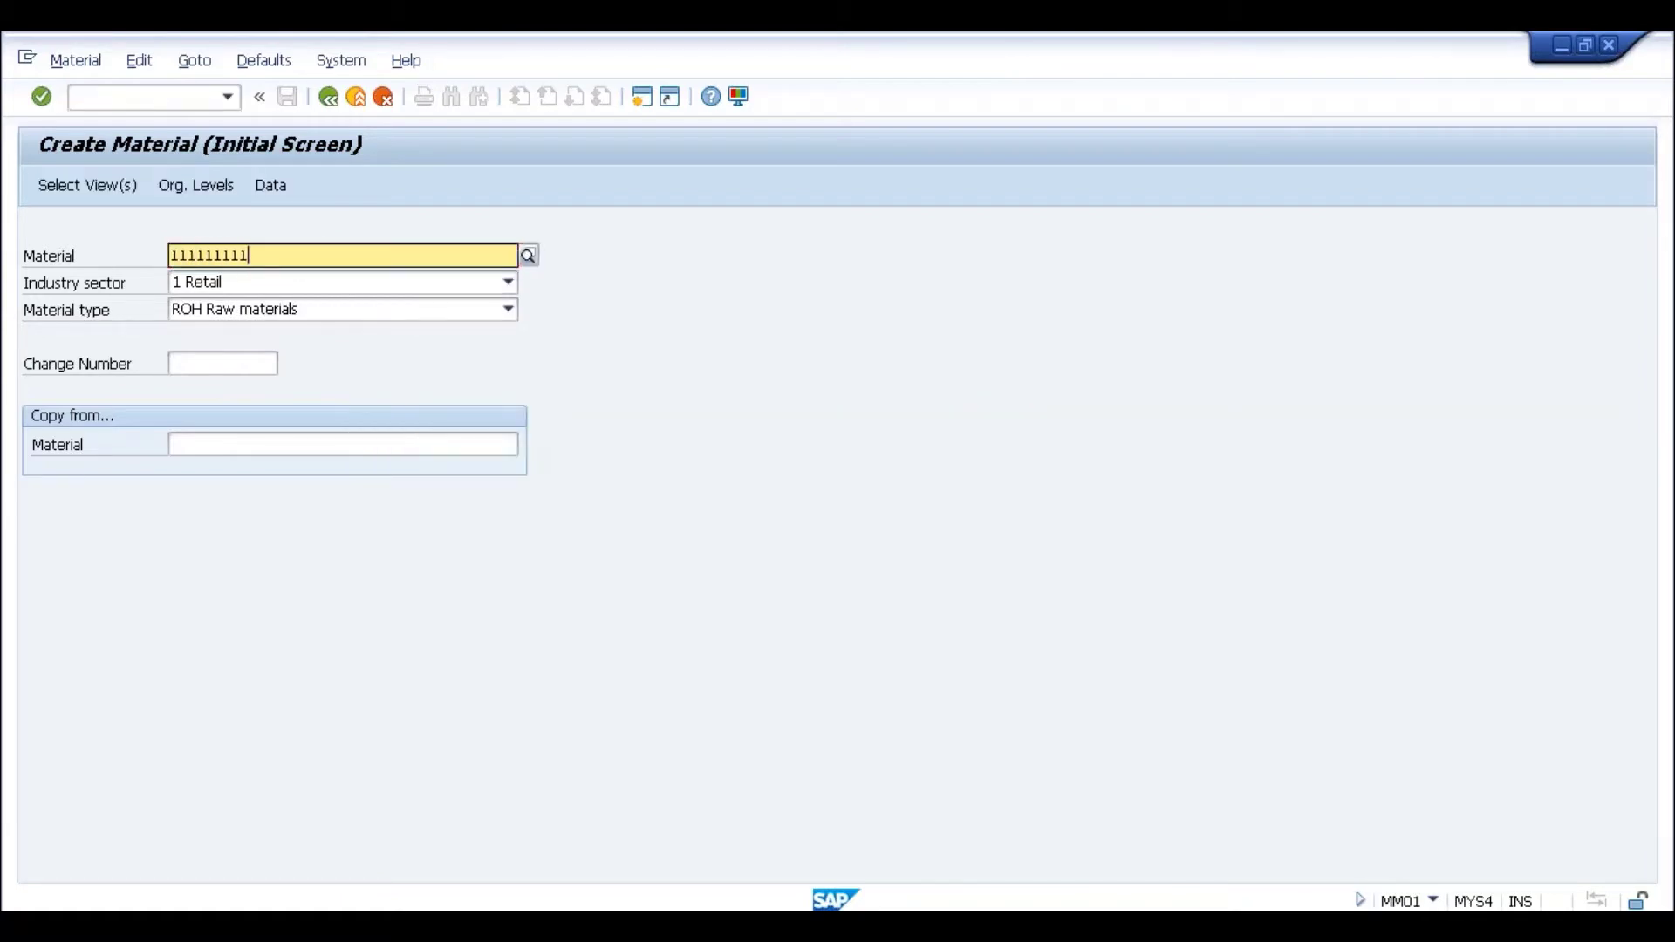
pyautogui.write('1111111111')
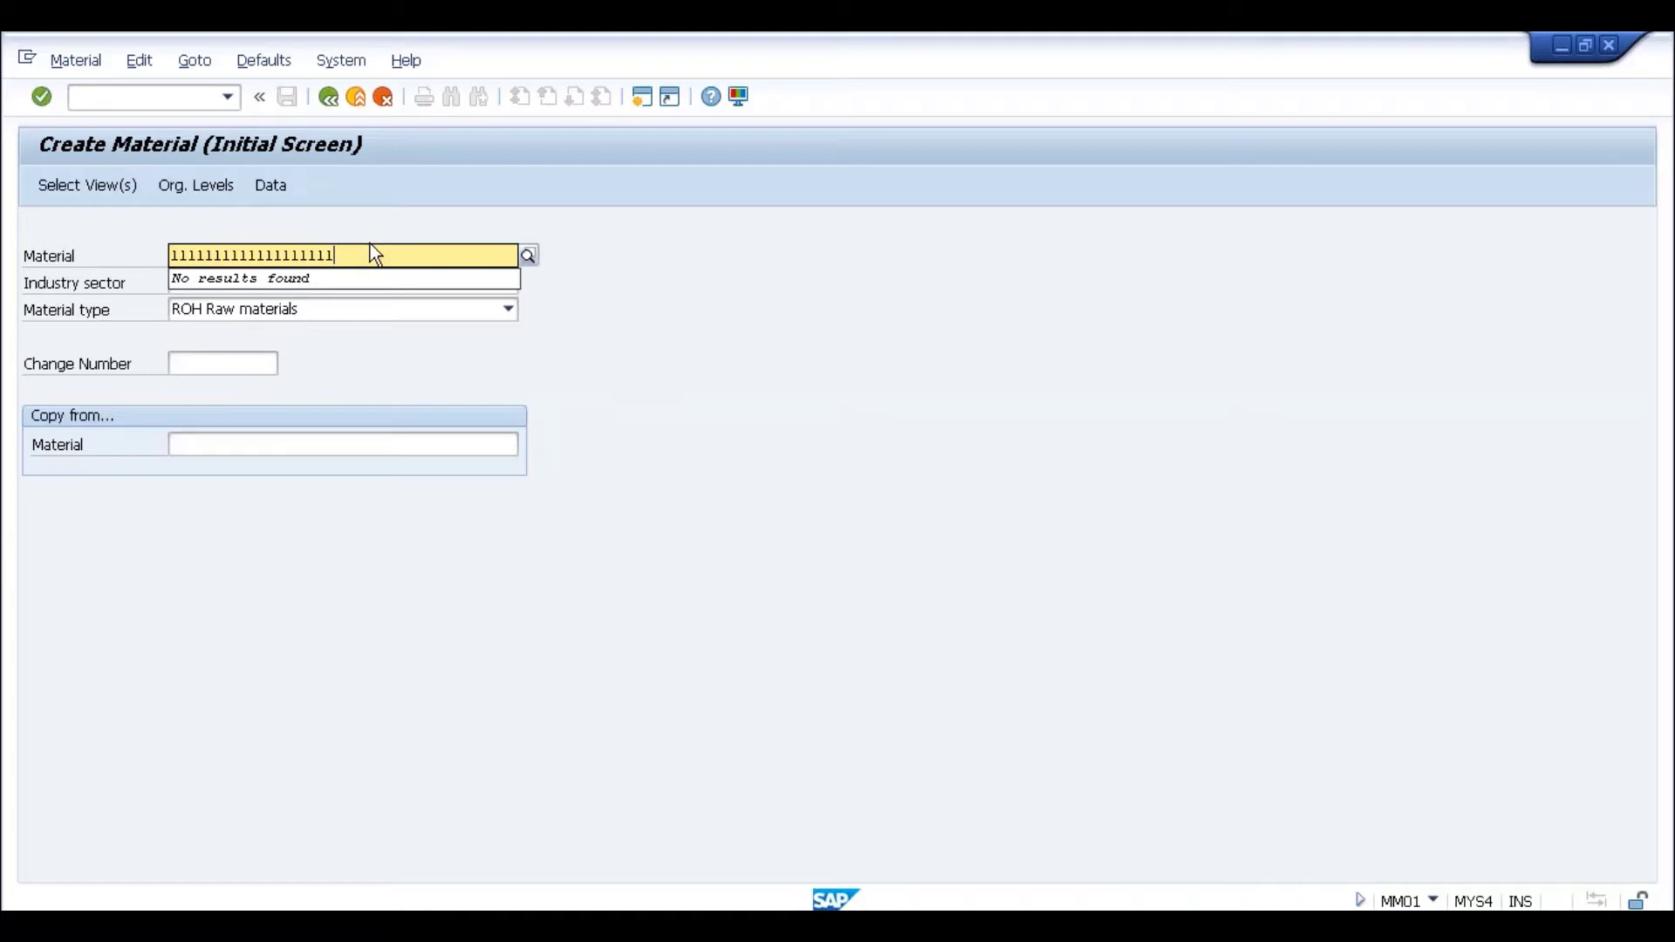
pyautogui.click(370, 255)
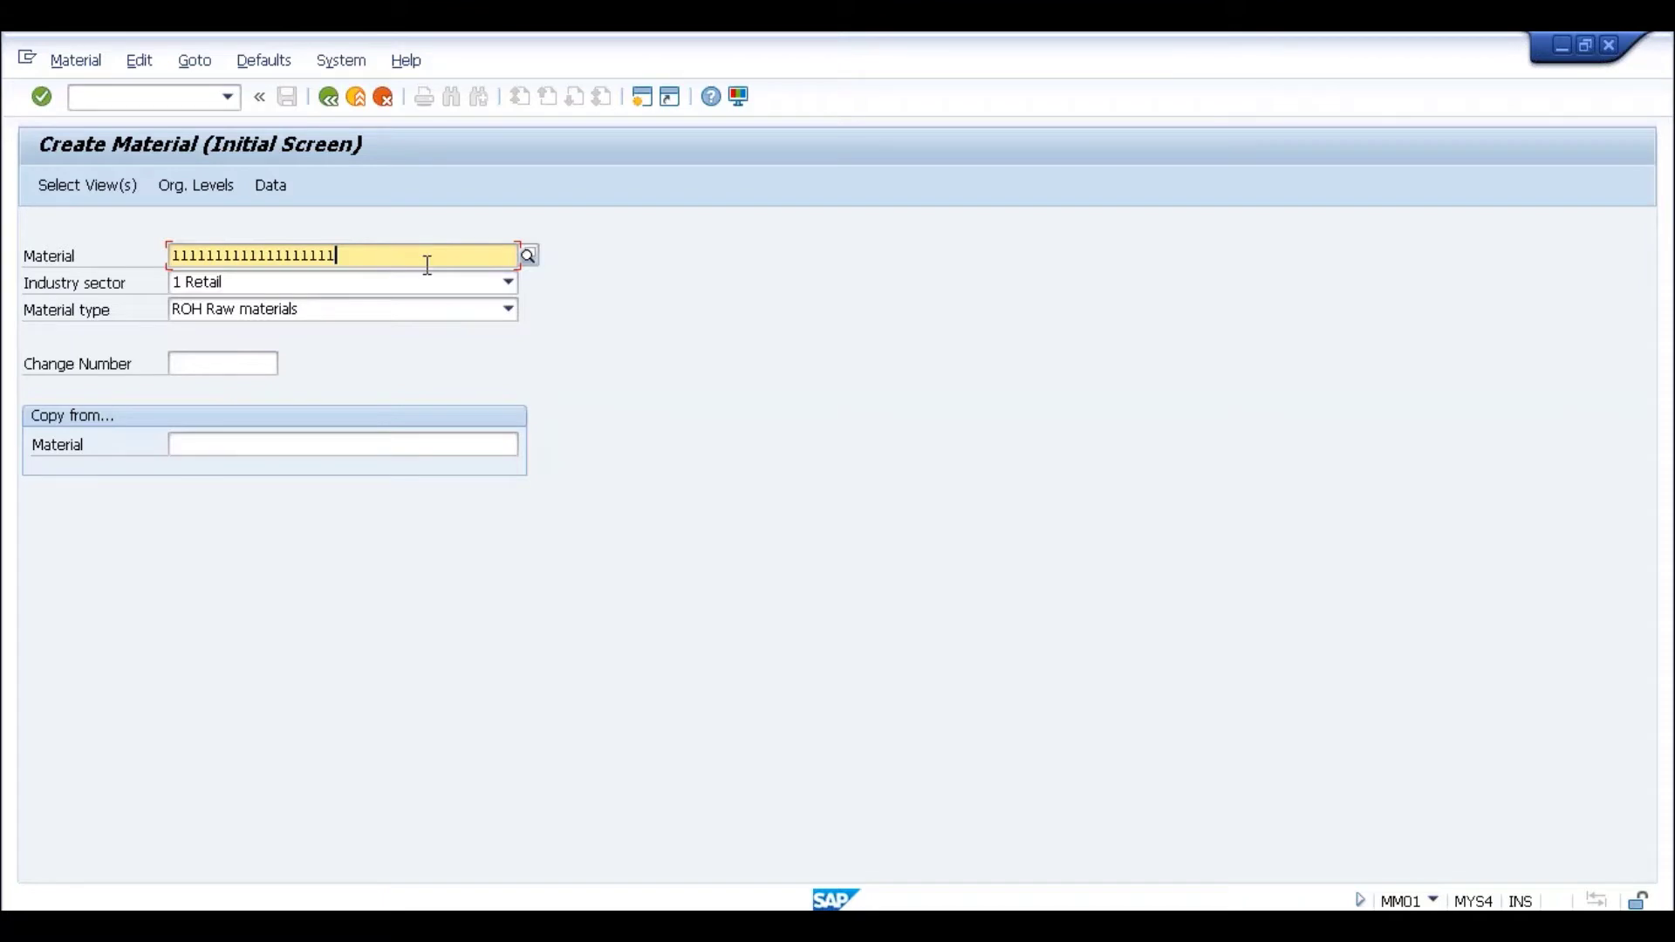
pyautogui.press('Return')
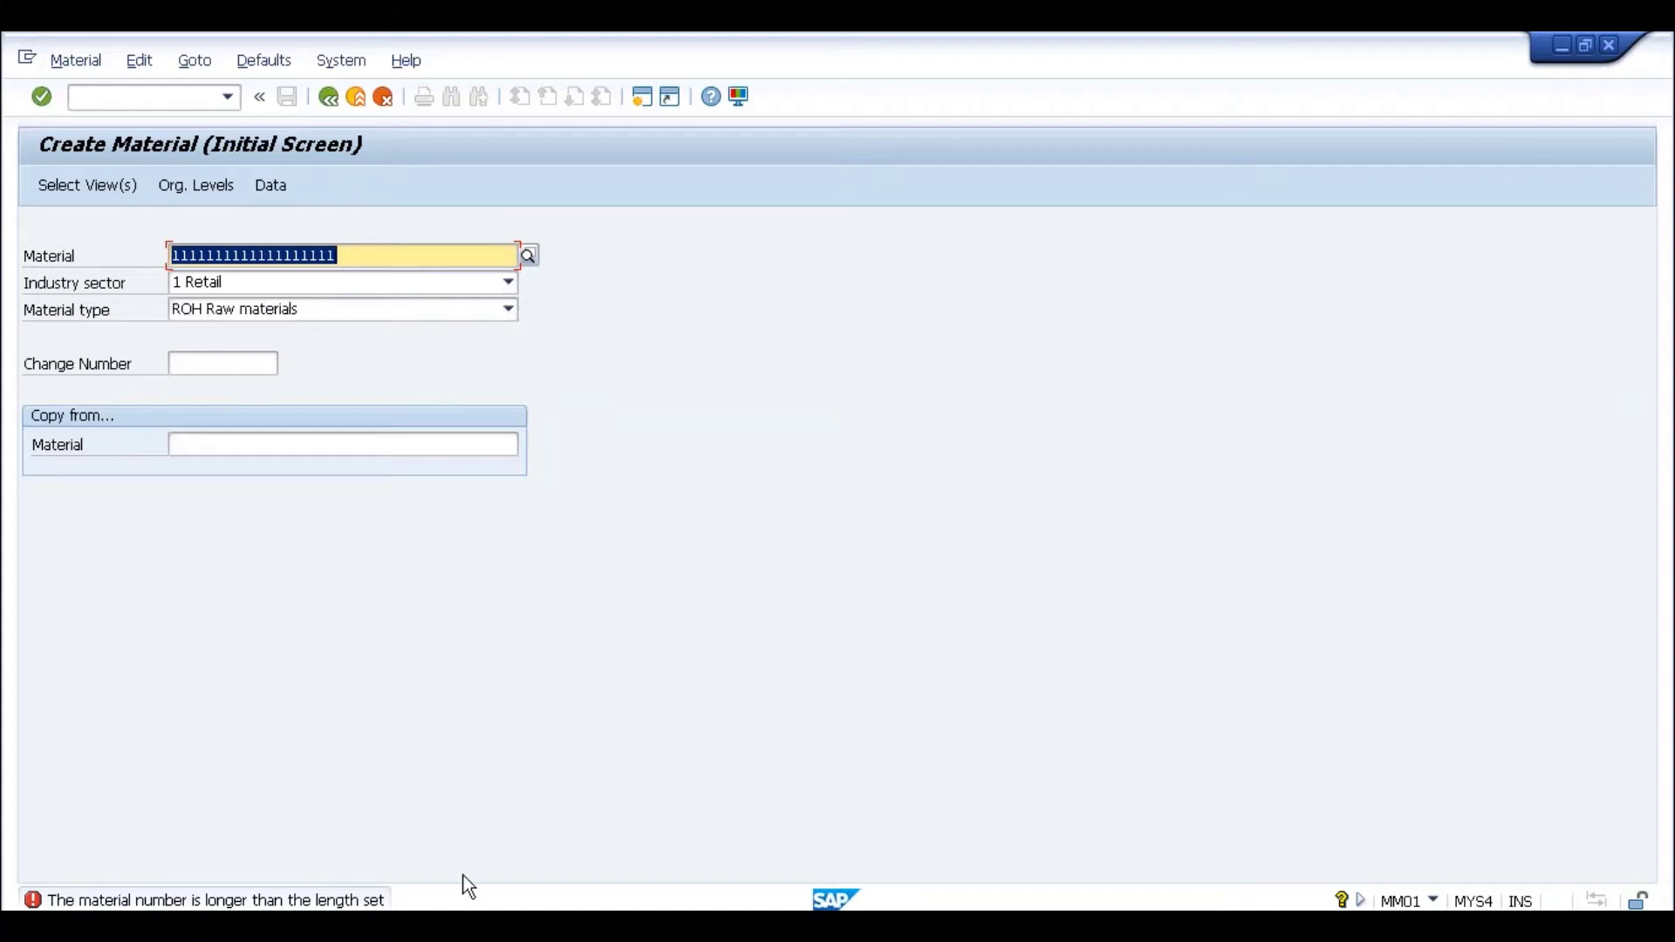
# Step: Open the detailed help for the material number length error and read its diagnosis and procedure
pyautogui.doubleClick(338, 905)
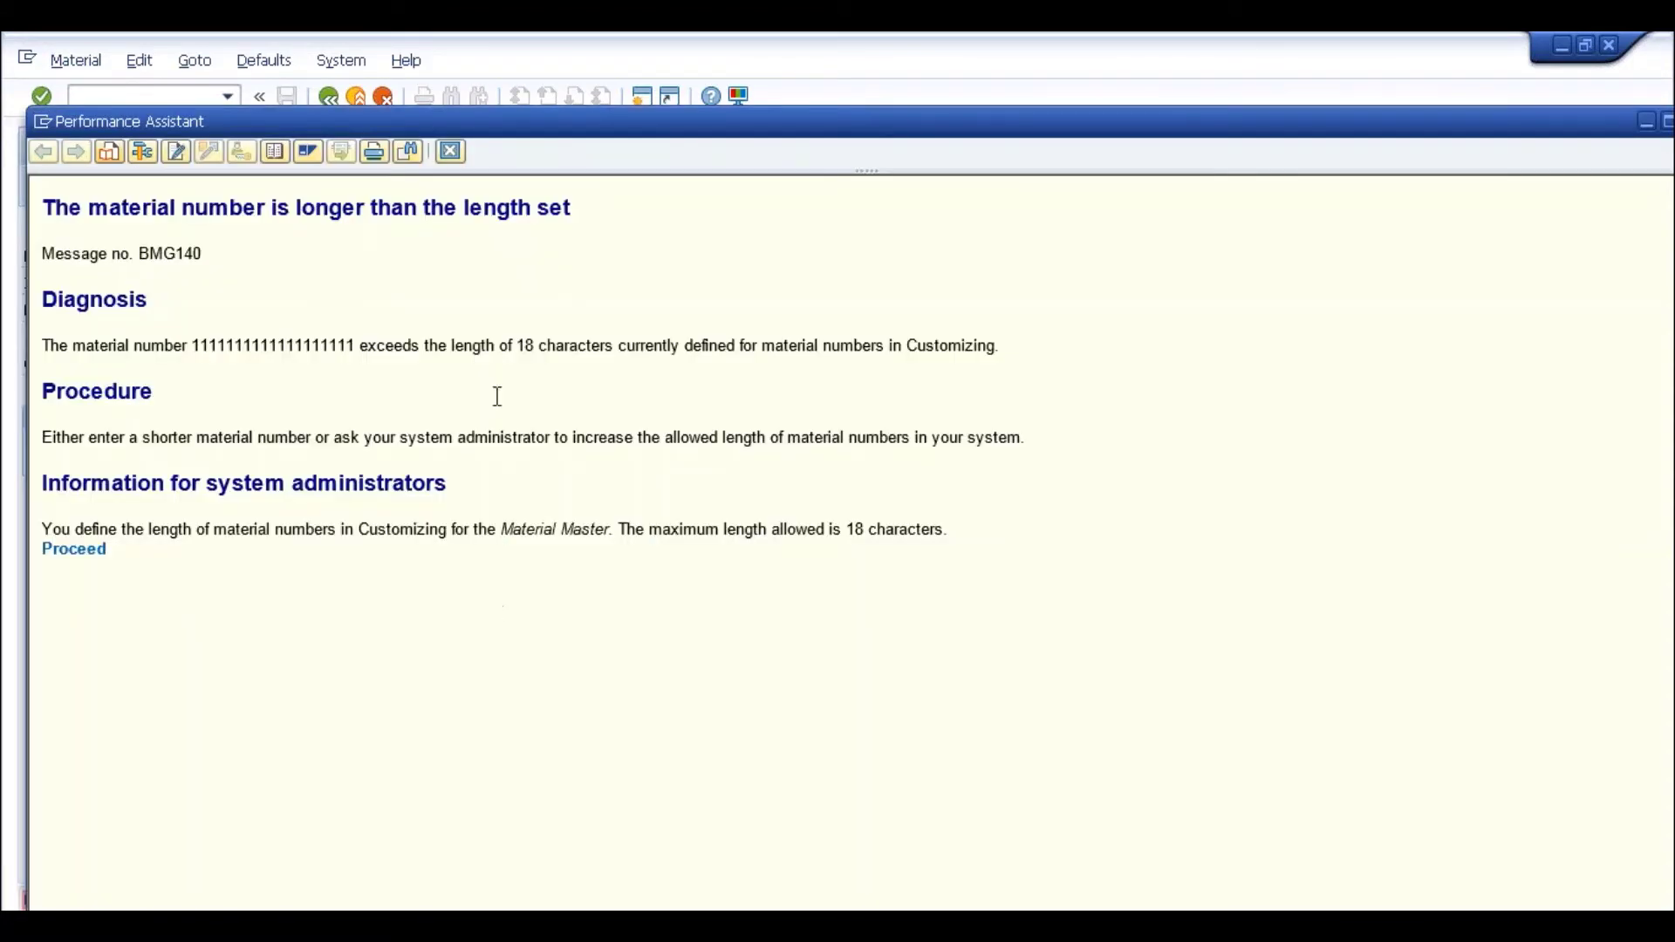
pyautogui.moveTo(195, 344); pyautogui.dragTo(437, 353)
pyautogui.click(442, 359)
pyautogui.doubleClick(527, 348)
pyautogui.moveTo(735, 346); pyautogui.dragTo(989, 348)
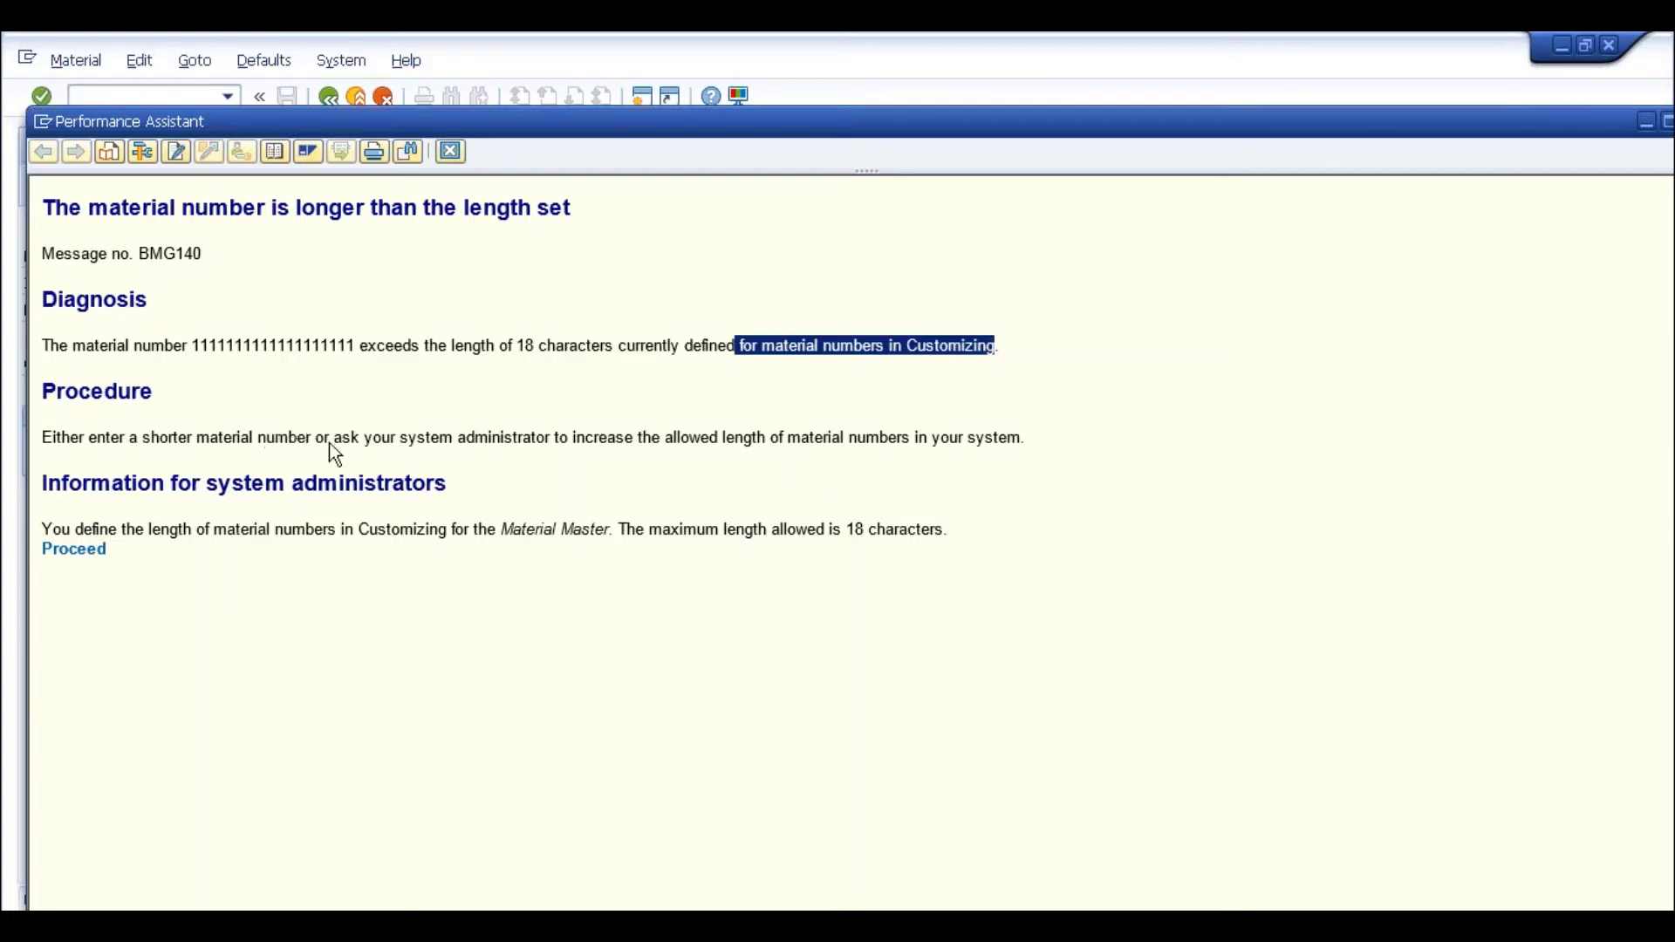
pyautogui.click(156, 438)
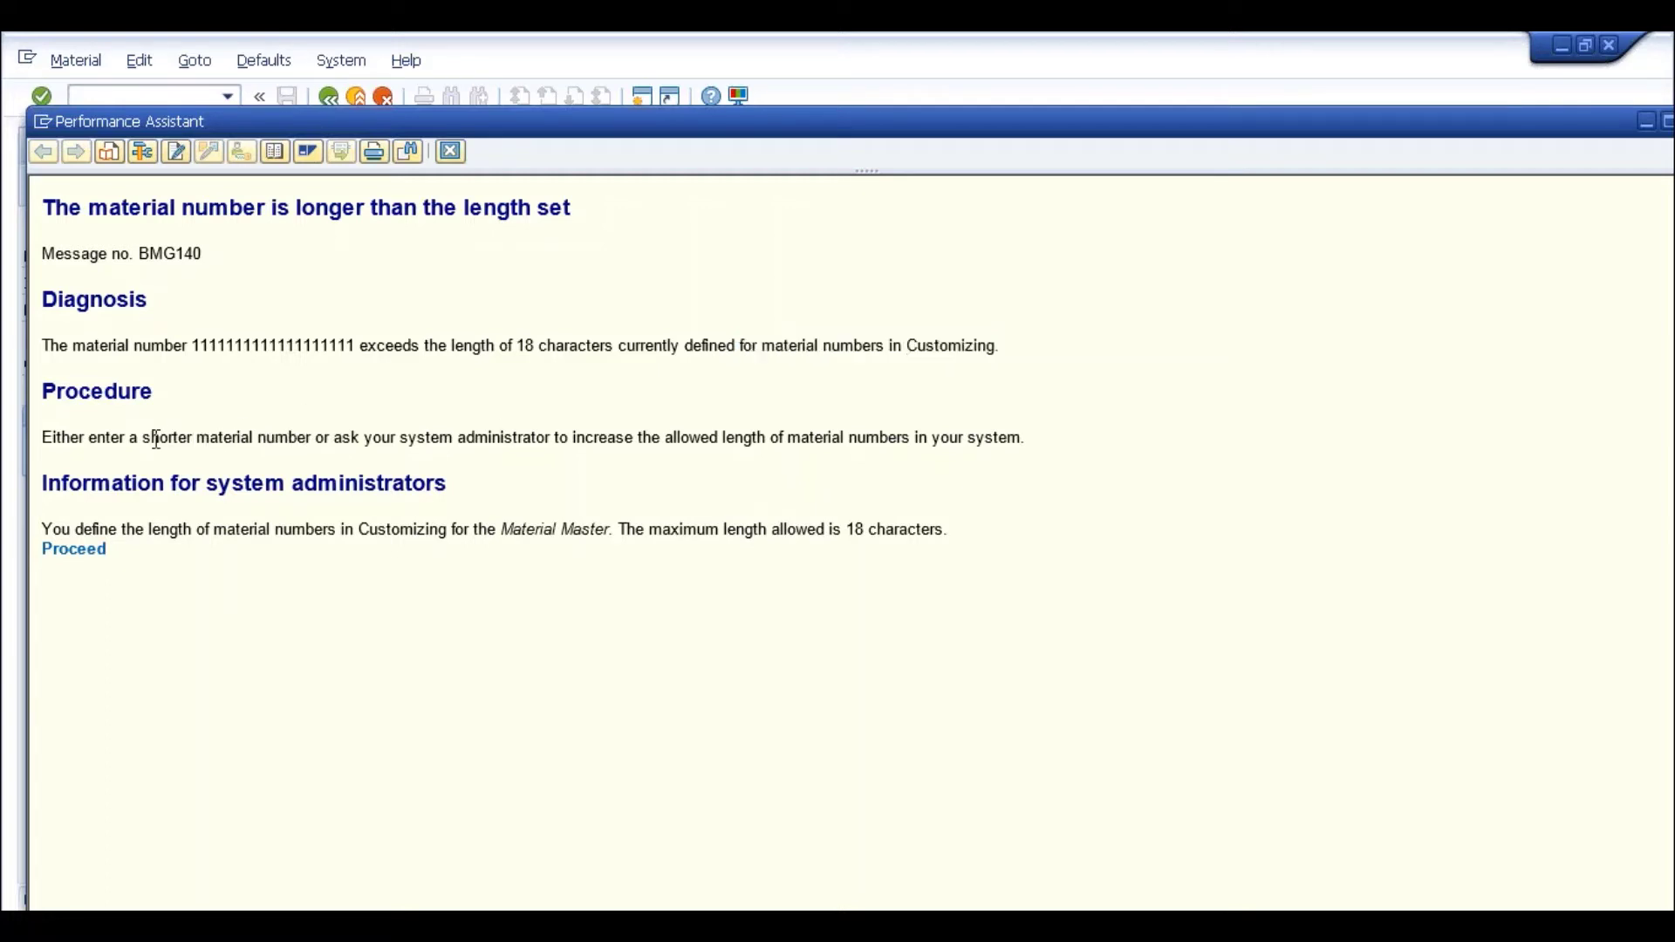
pyautogui.moveTo(156, 439); pyautogui.dragTo(425, 441)
pyautogui.click(567, 441)
pyautogui.moveTo(590, 441); pyautogui.dragTo(1037, 443)
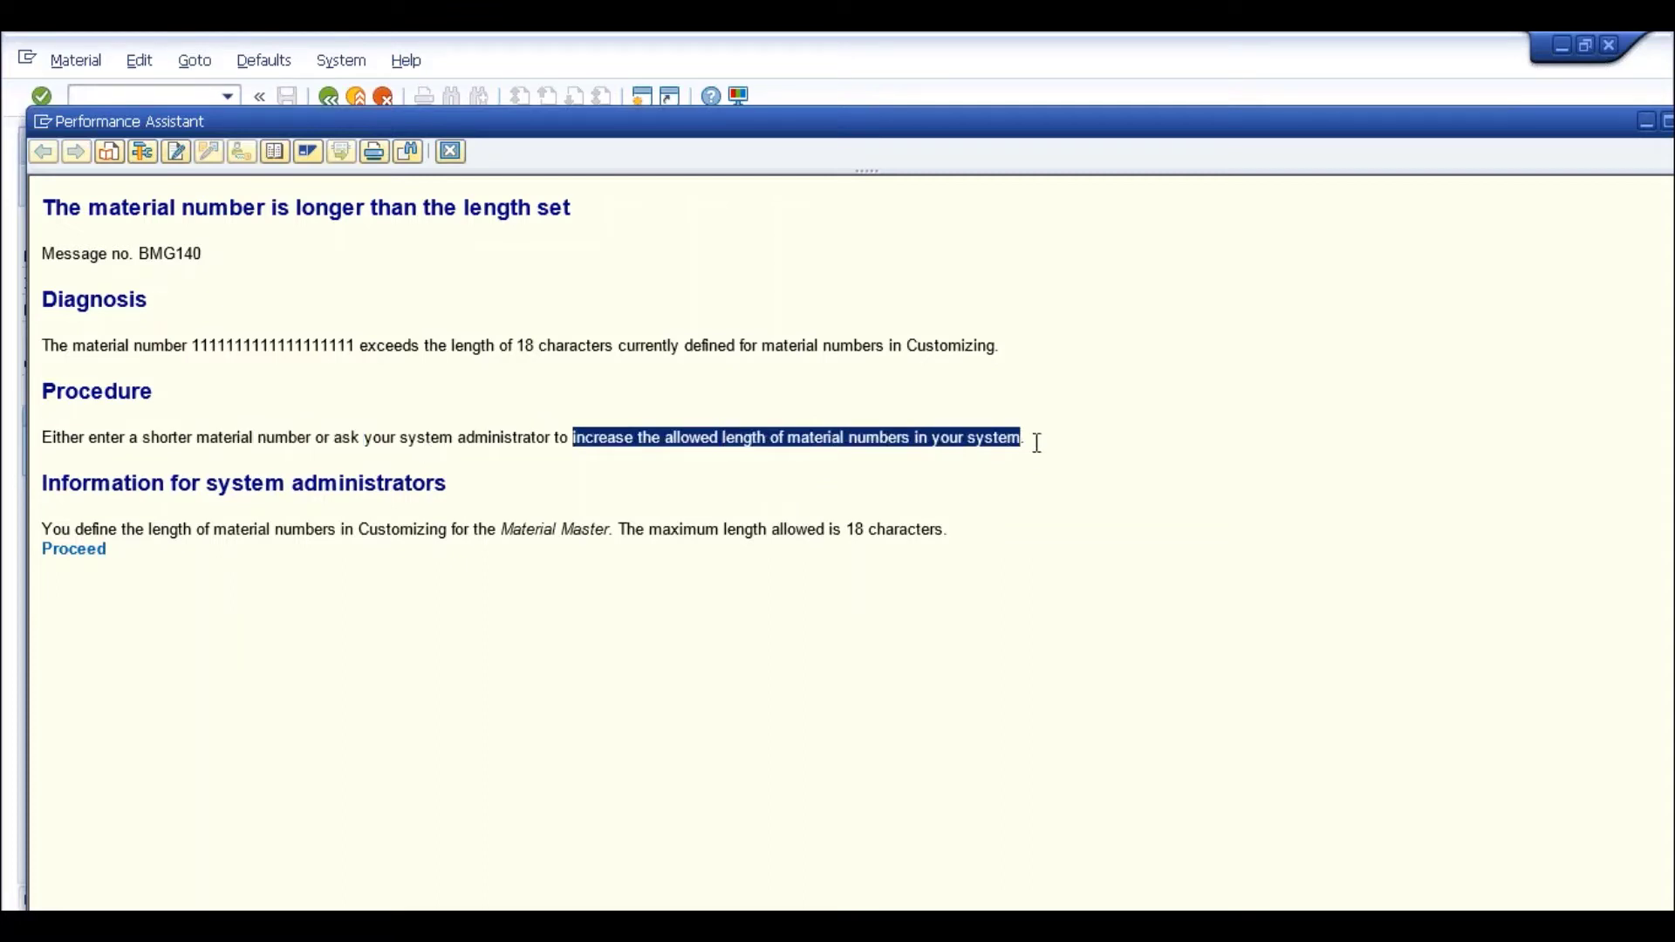
# Step: Proceed from the error help to the material number format customizing and open the MATCONV entry's details
pyautogui.click(81, 559)
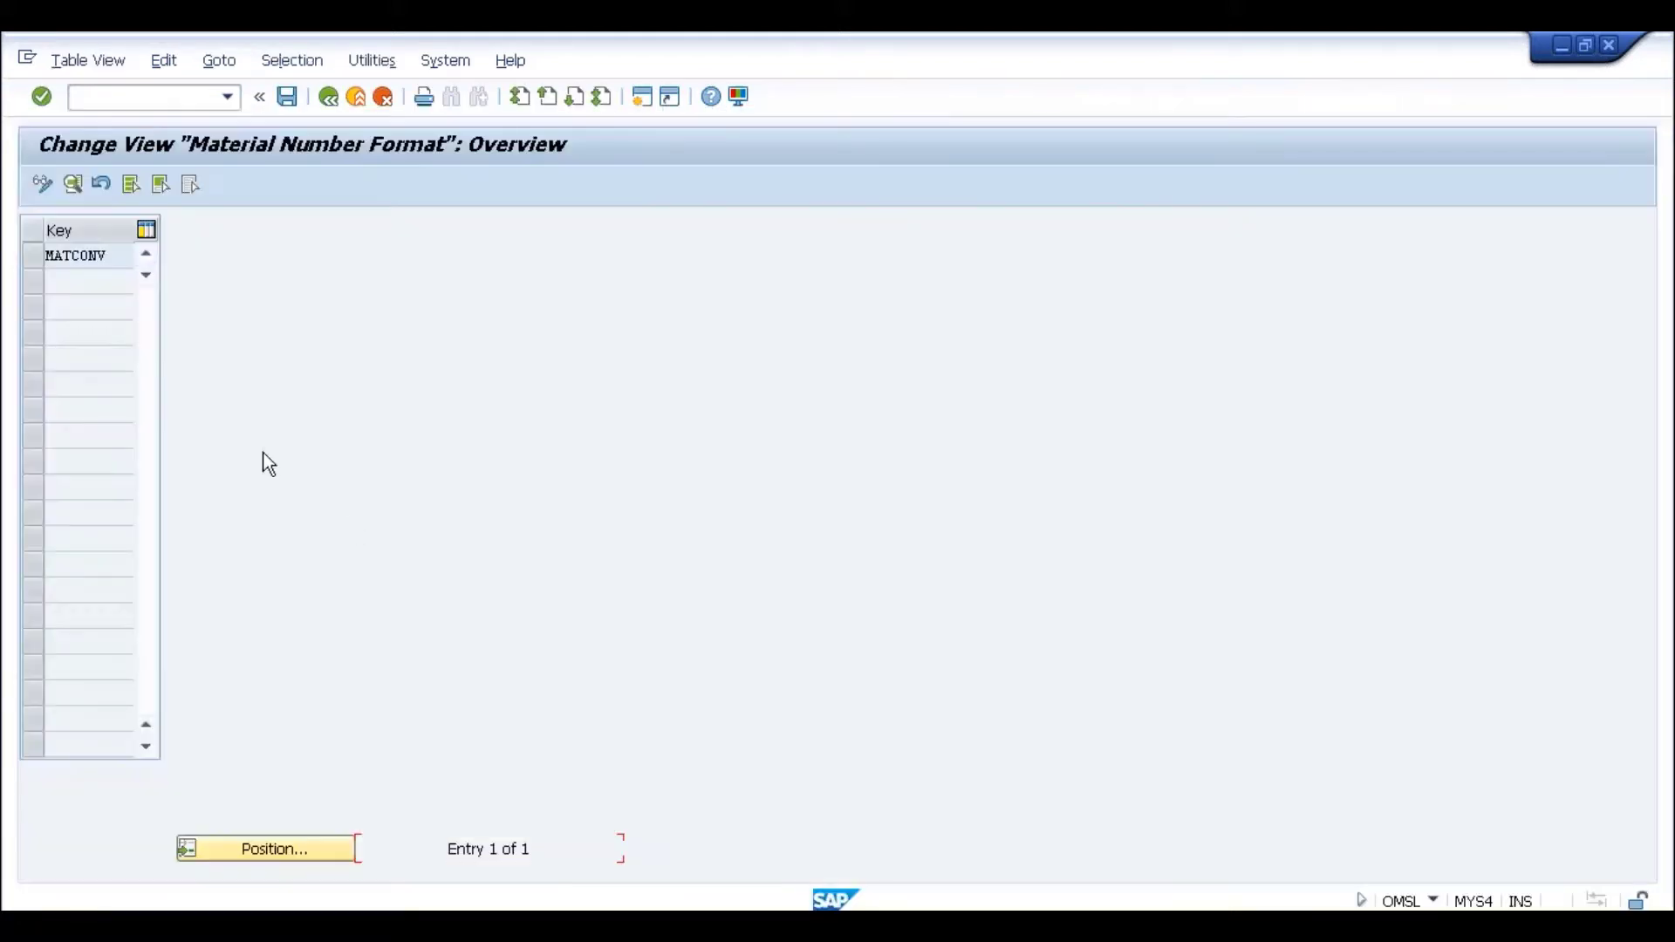
pyautogui.click(99, 255)
pyautogui.doubleClick(99, 255)
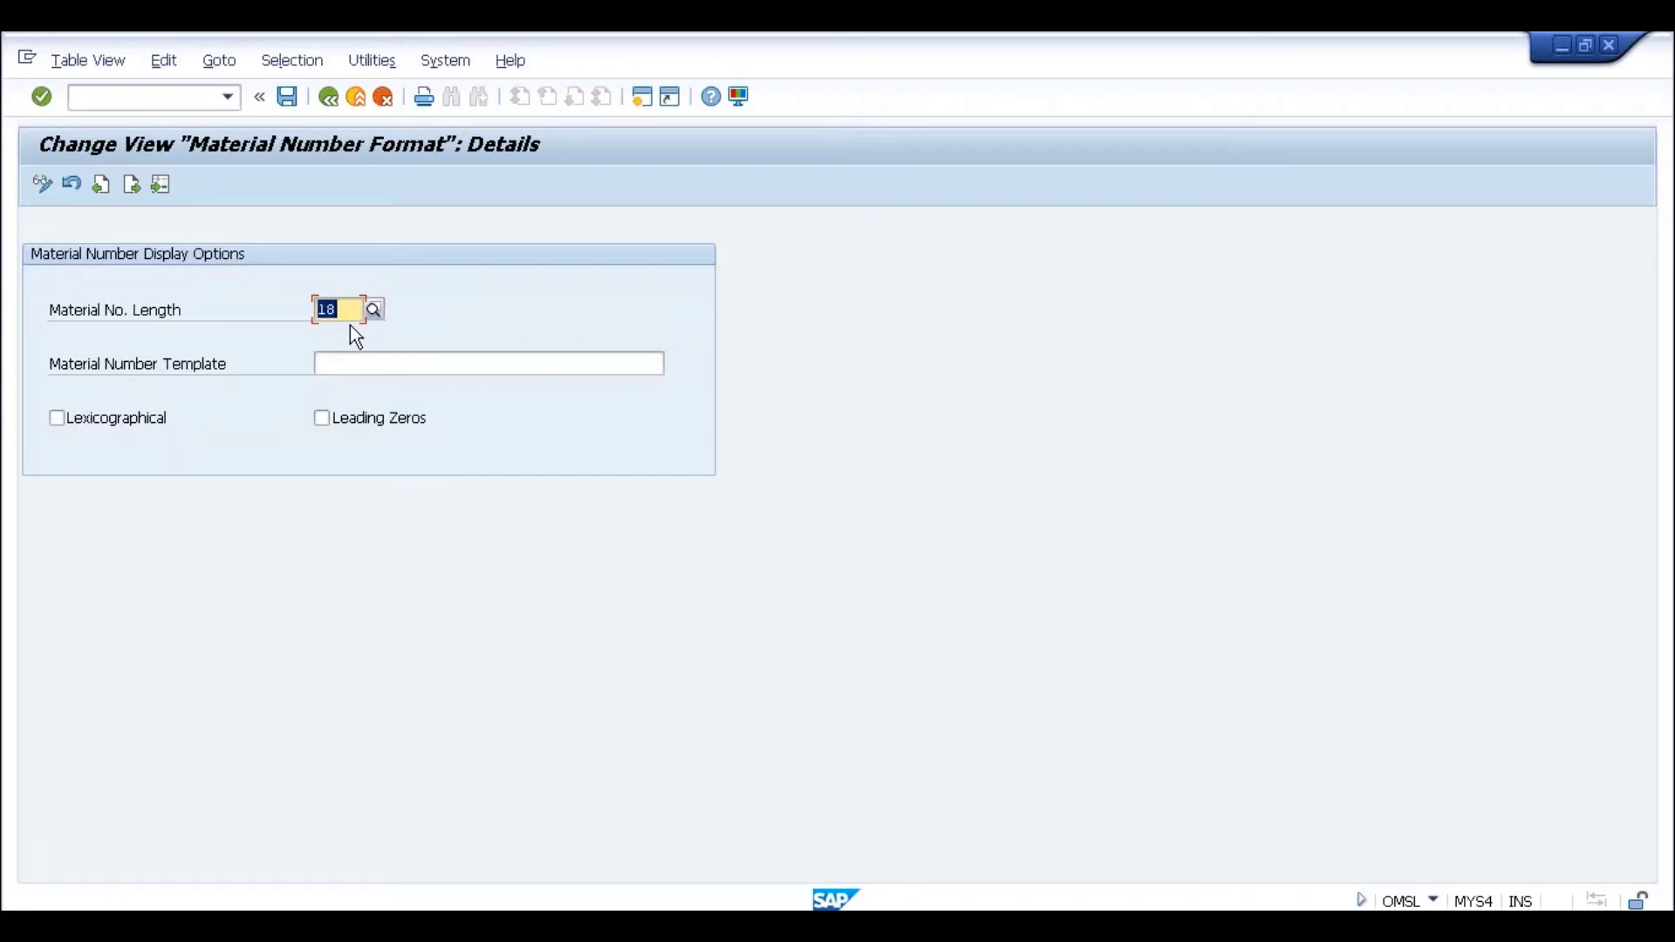
# Step: Try to set the material number length to 20
pyautogui.click(337, 309)
pyautogui.moveTo(345, 315); pyautogui.dragTo(301, 311)
pyautogui.click(335, 319)
pyautogui.moveTo(345, 308); pyautogui.dragTo(306, 309)
pyautogui.write('2')
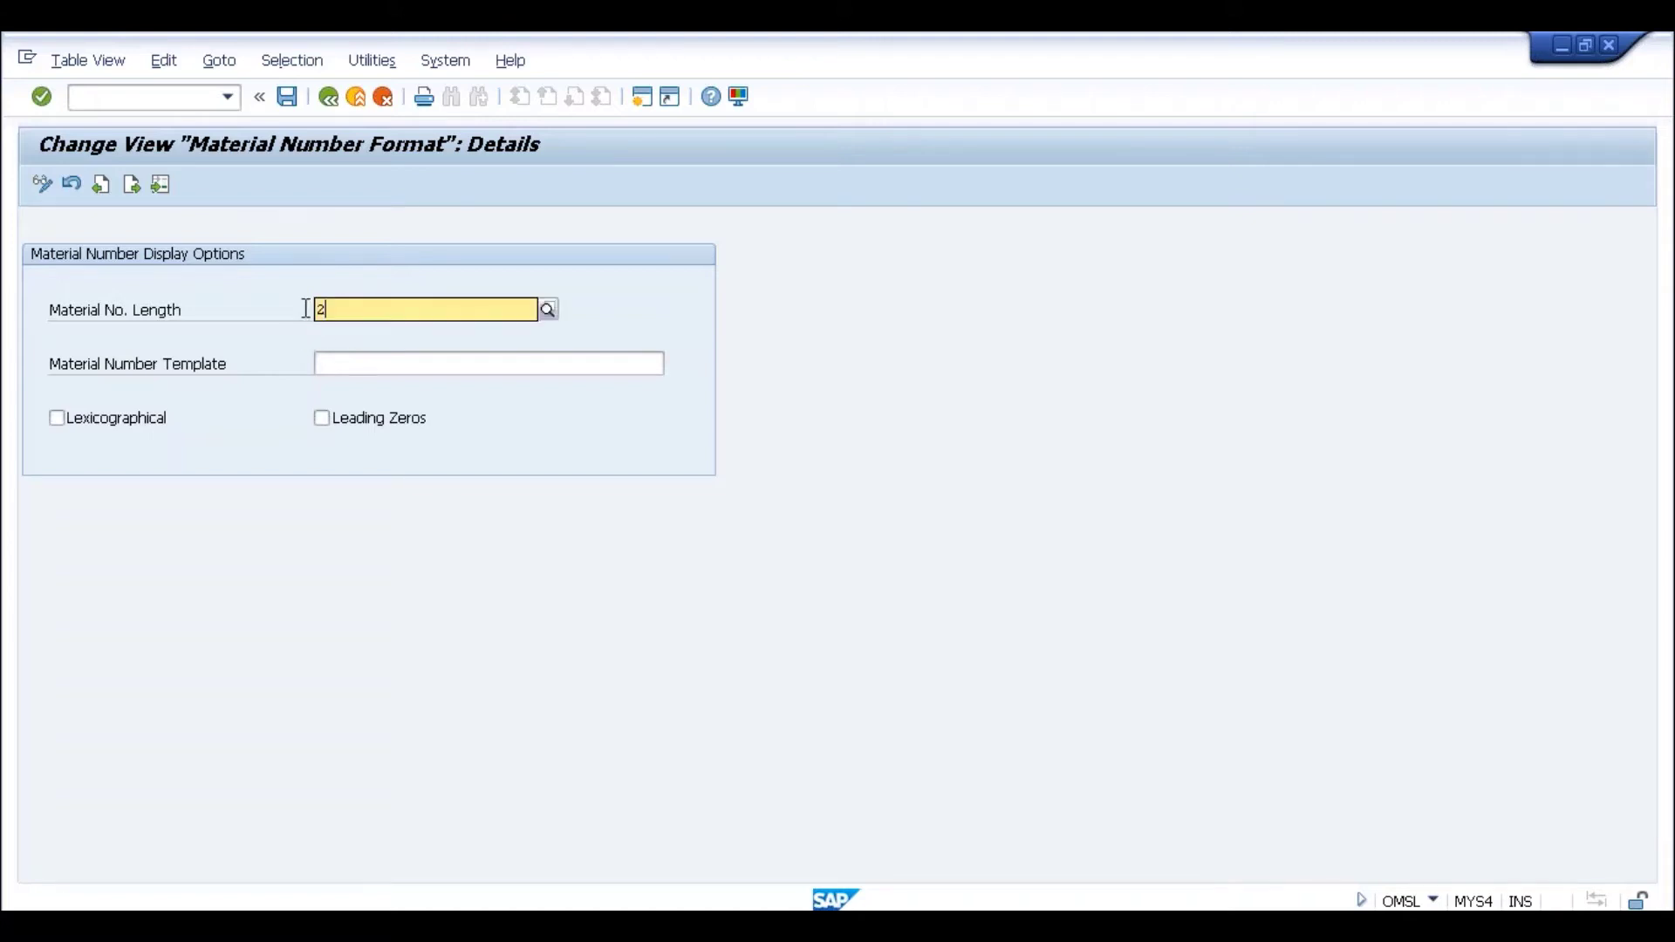
pyautogui.write('0')
pyautogui.press('Return')
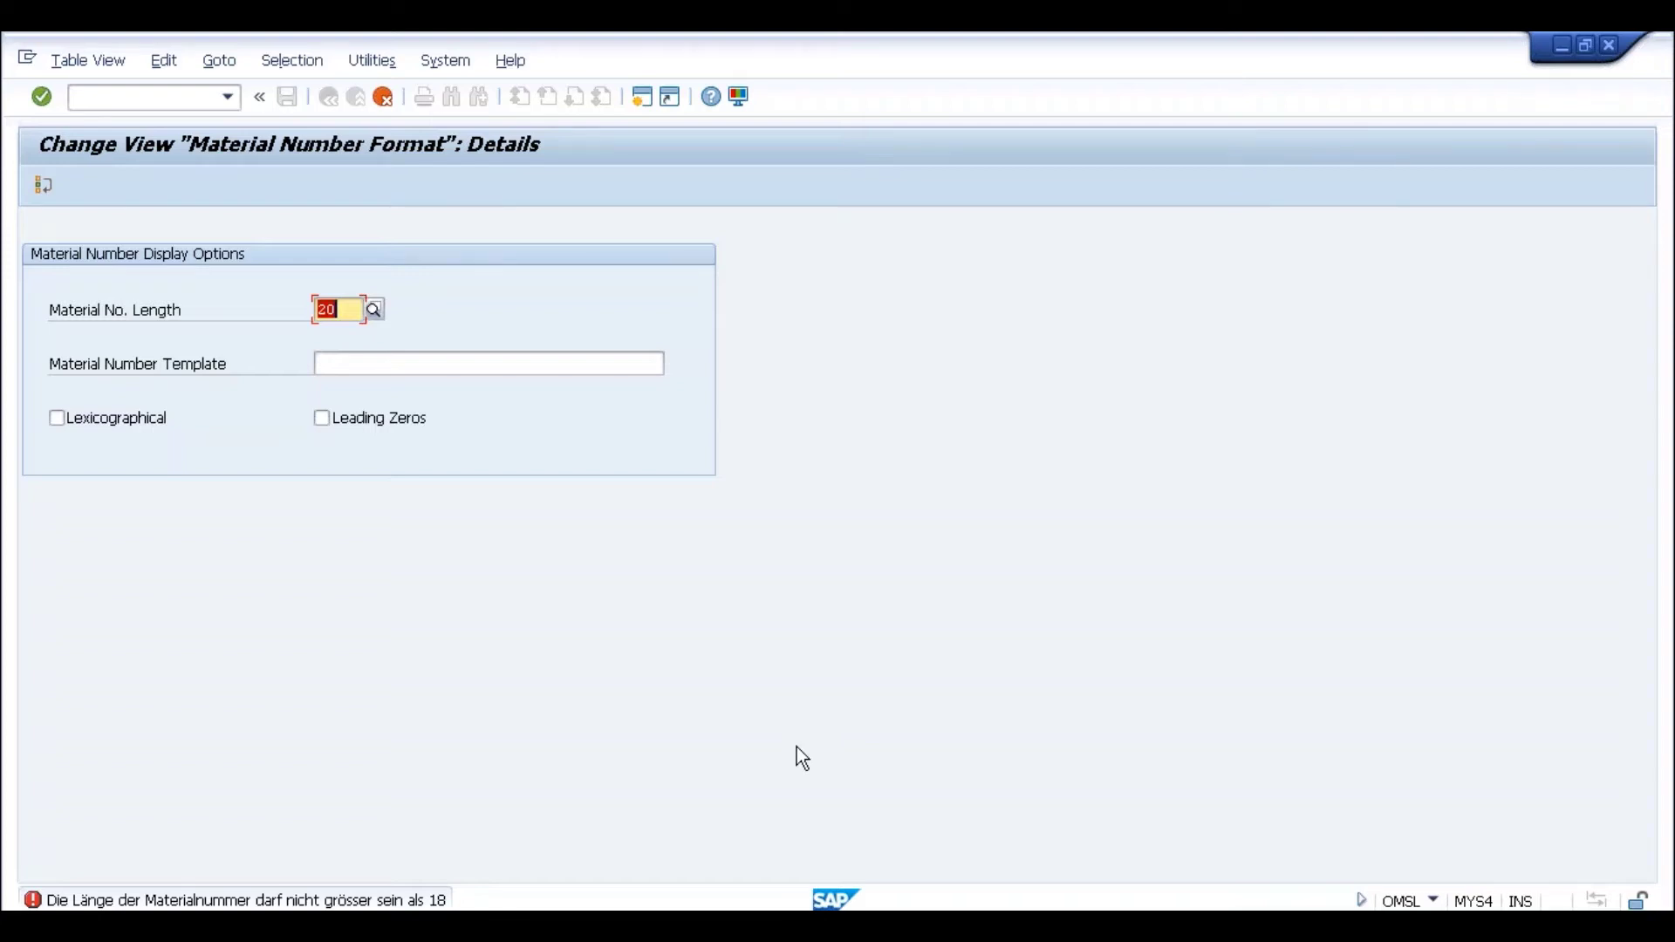
# Step: Start transaction spro in a new session and display the SAP Reference IMG
pyautogui.click(642, 96)
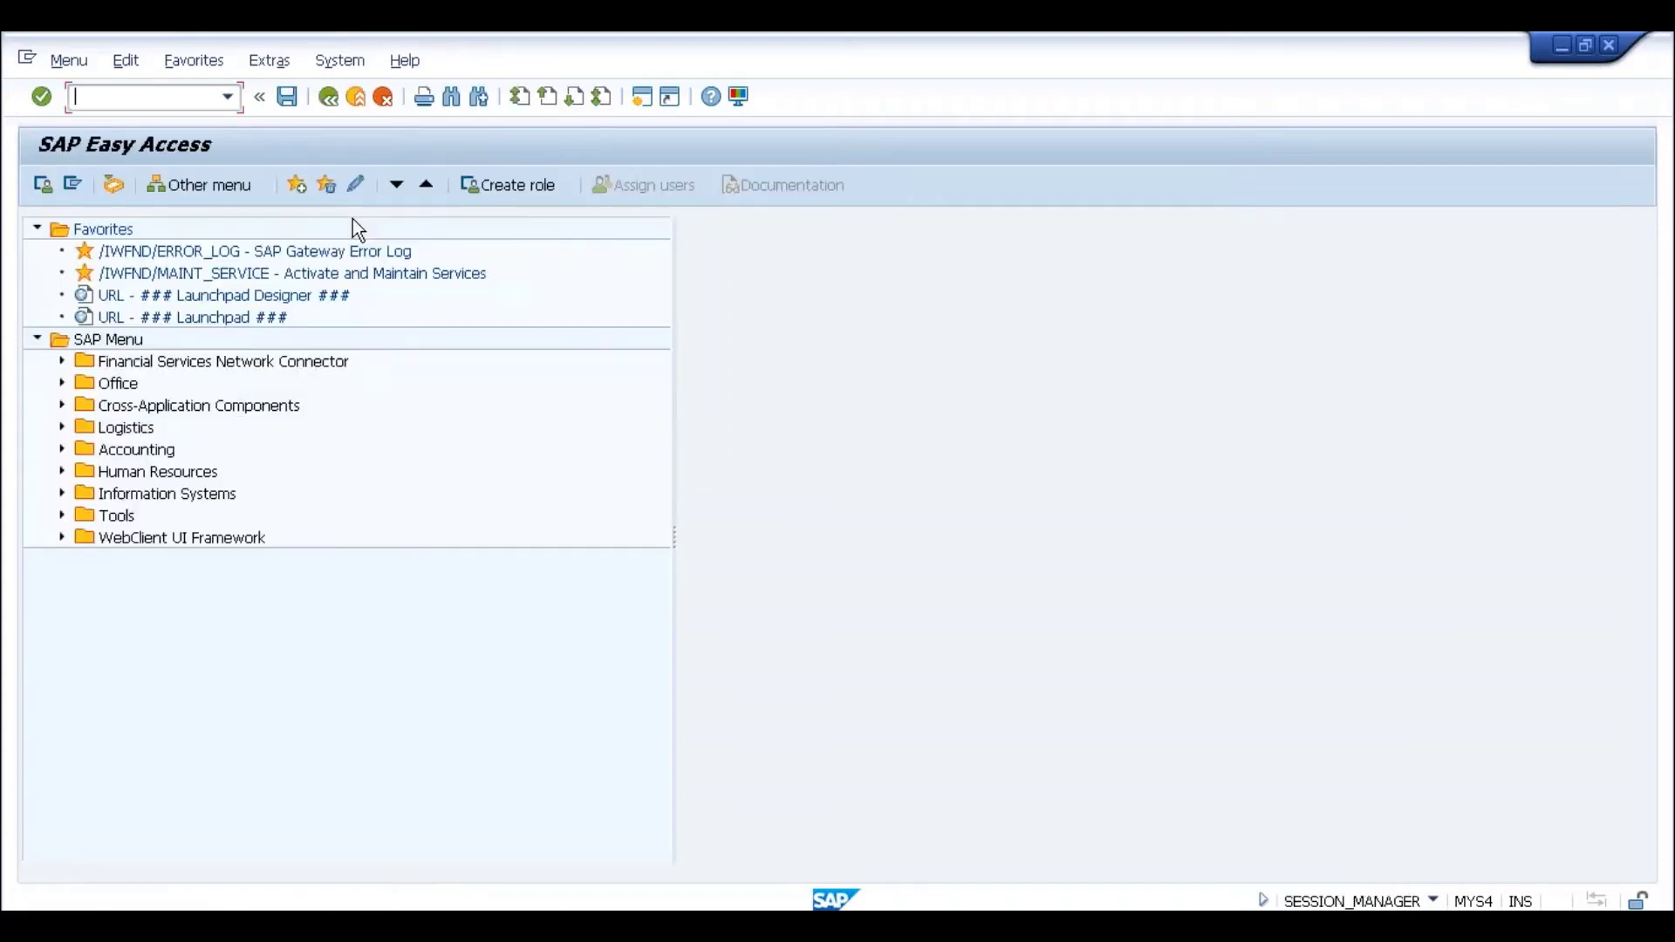
pyautogui.write('spro')
pyautogui.press('Return')
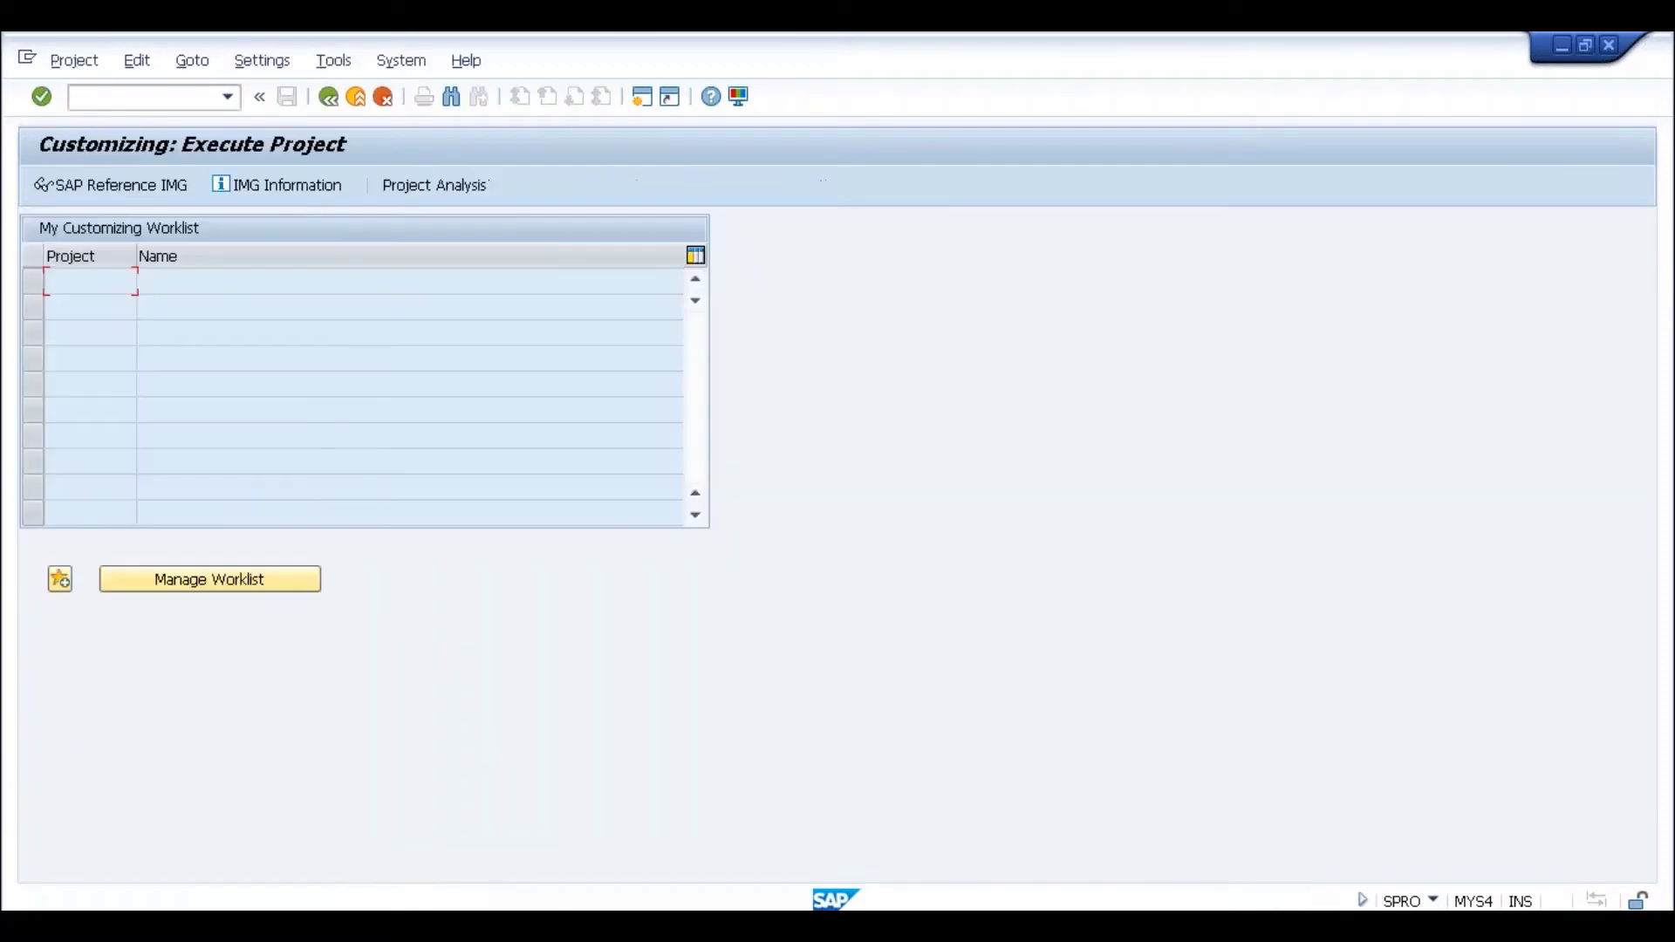
pyautogui.click(142, 184)
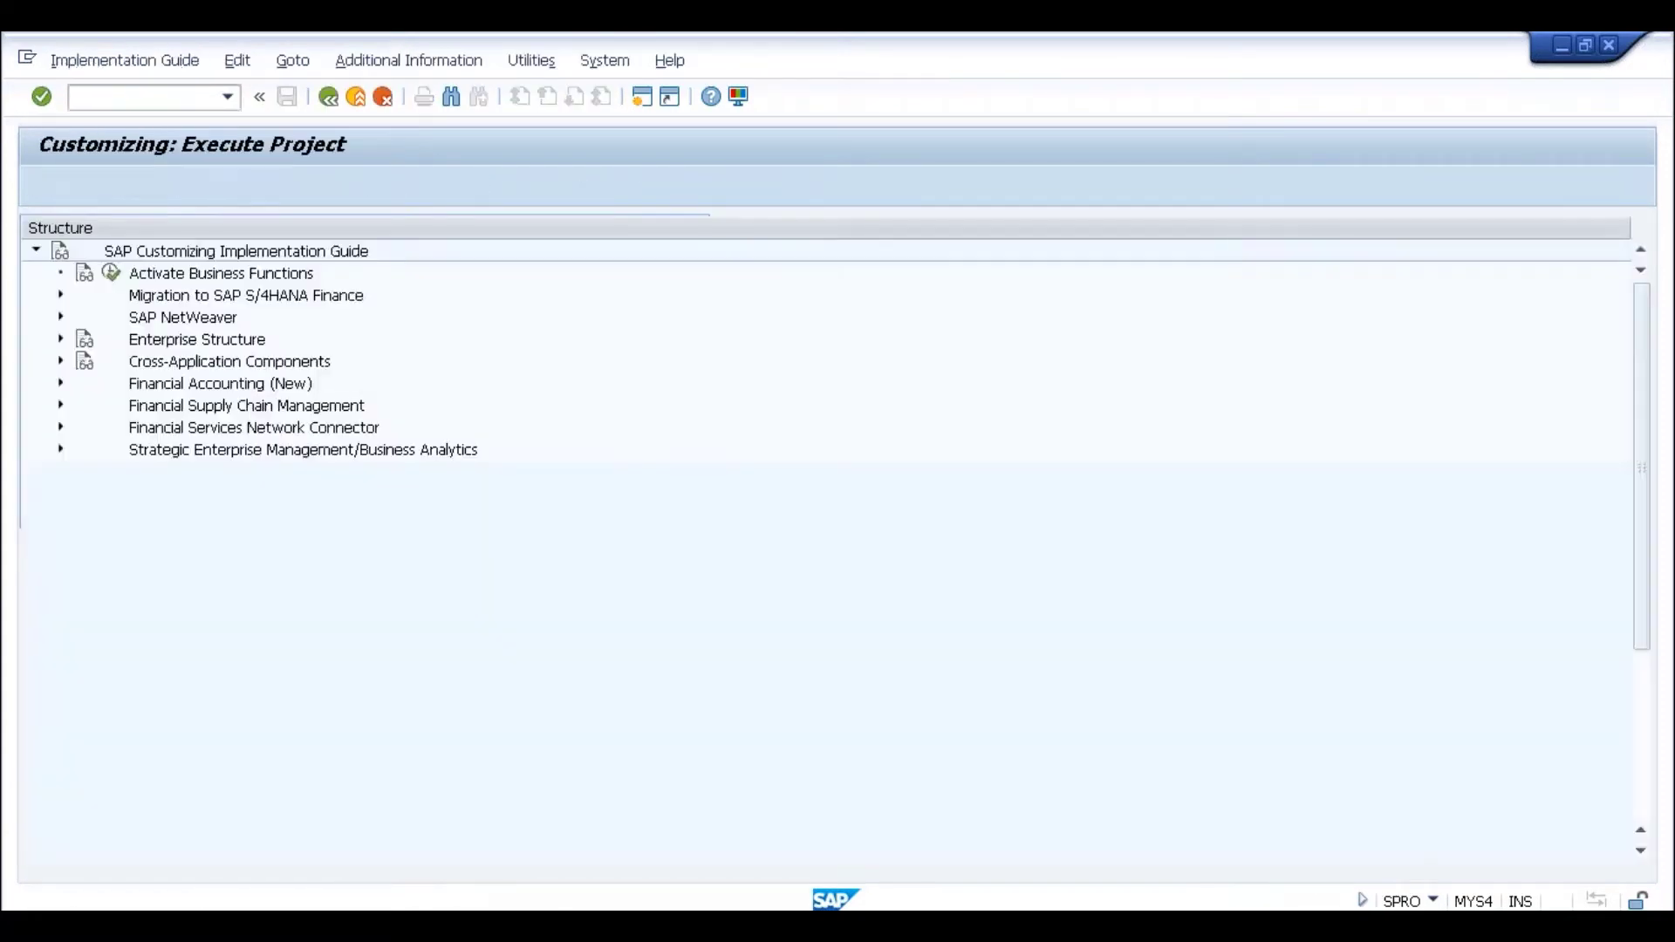
# Step: Open the Activate Extended Fields activity in Cross-Application Components, General Application Functions, Field Length Extension
pyautogui.click(181, 361)
pyautogui.click(59, 359)
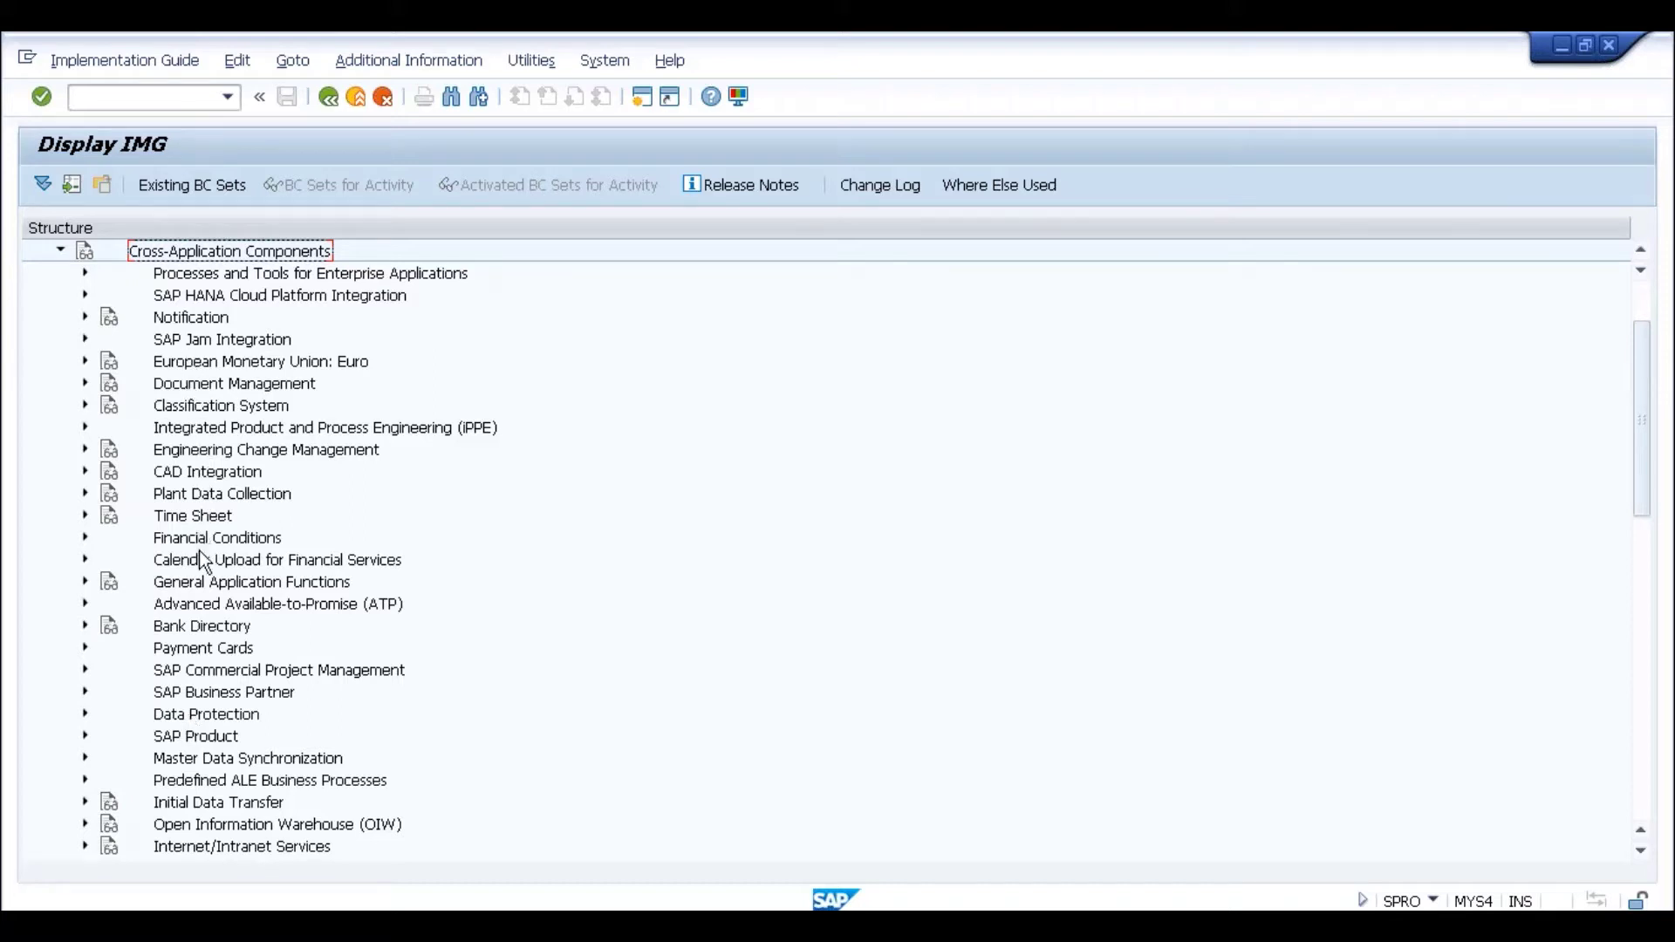
pyautogui.click(191, 591)
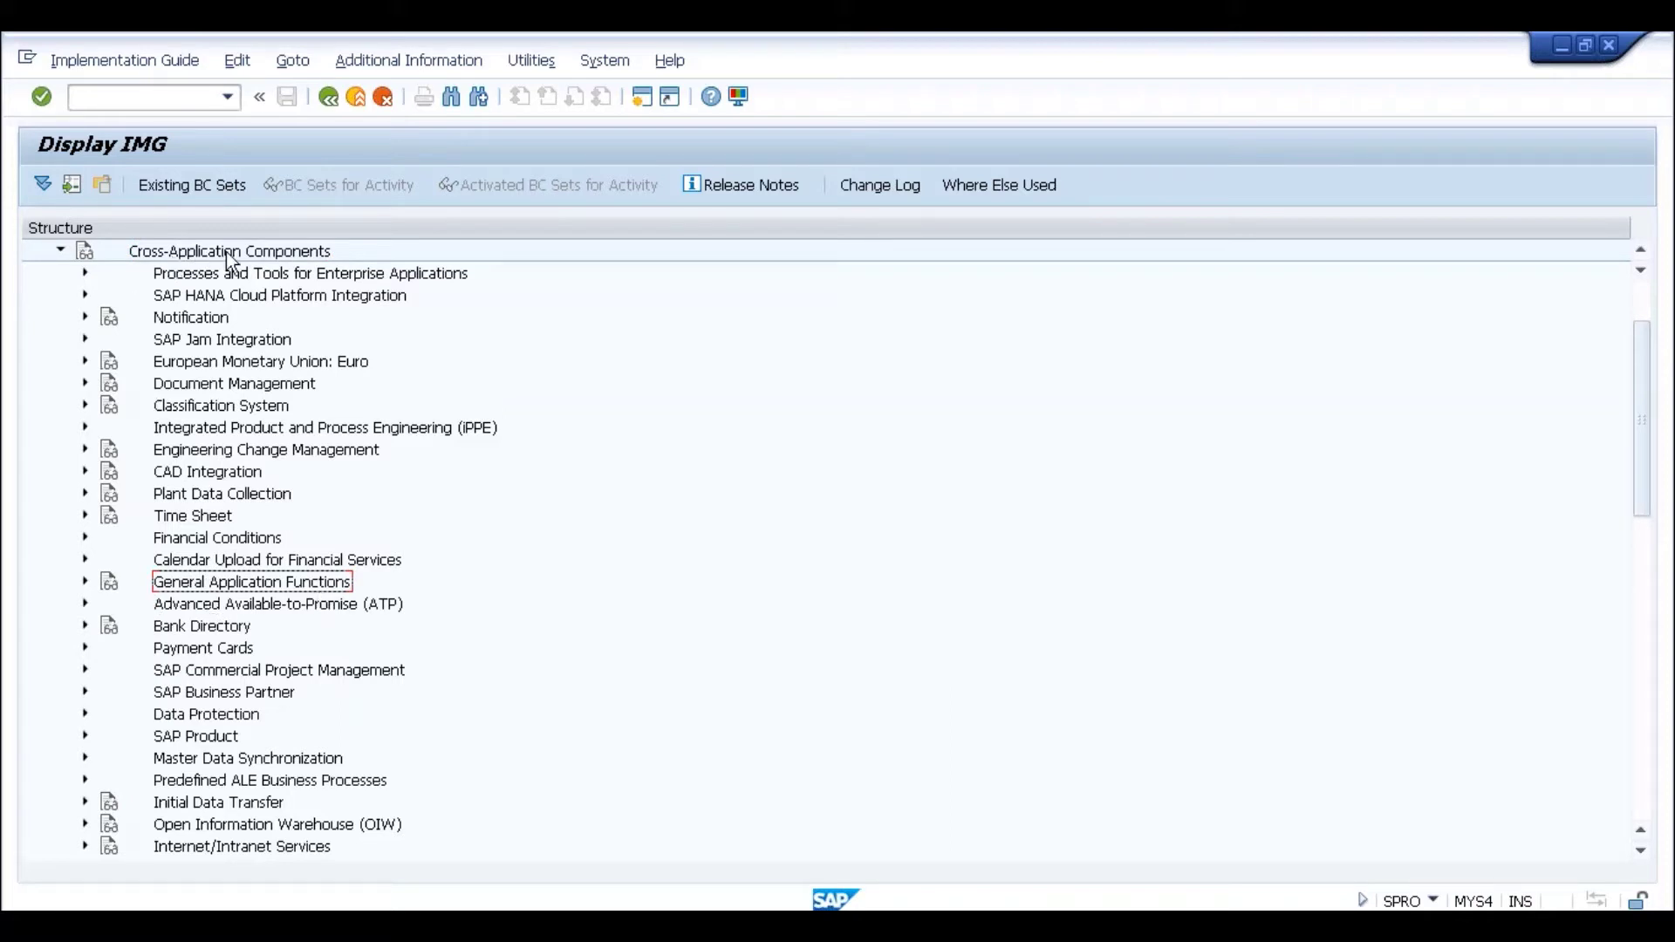
pyautogui.click(87, 583)
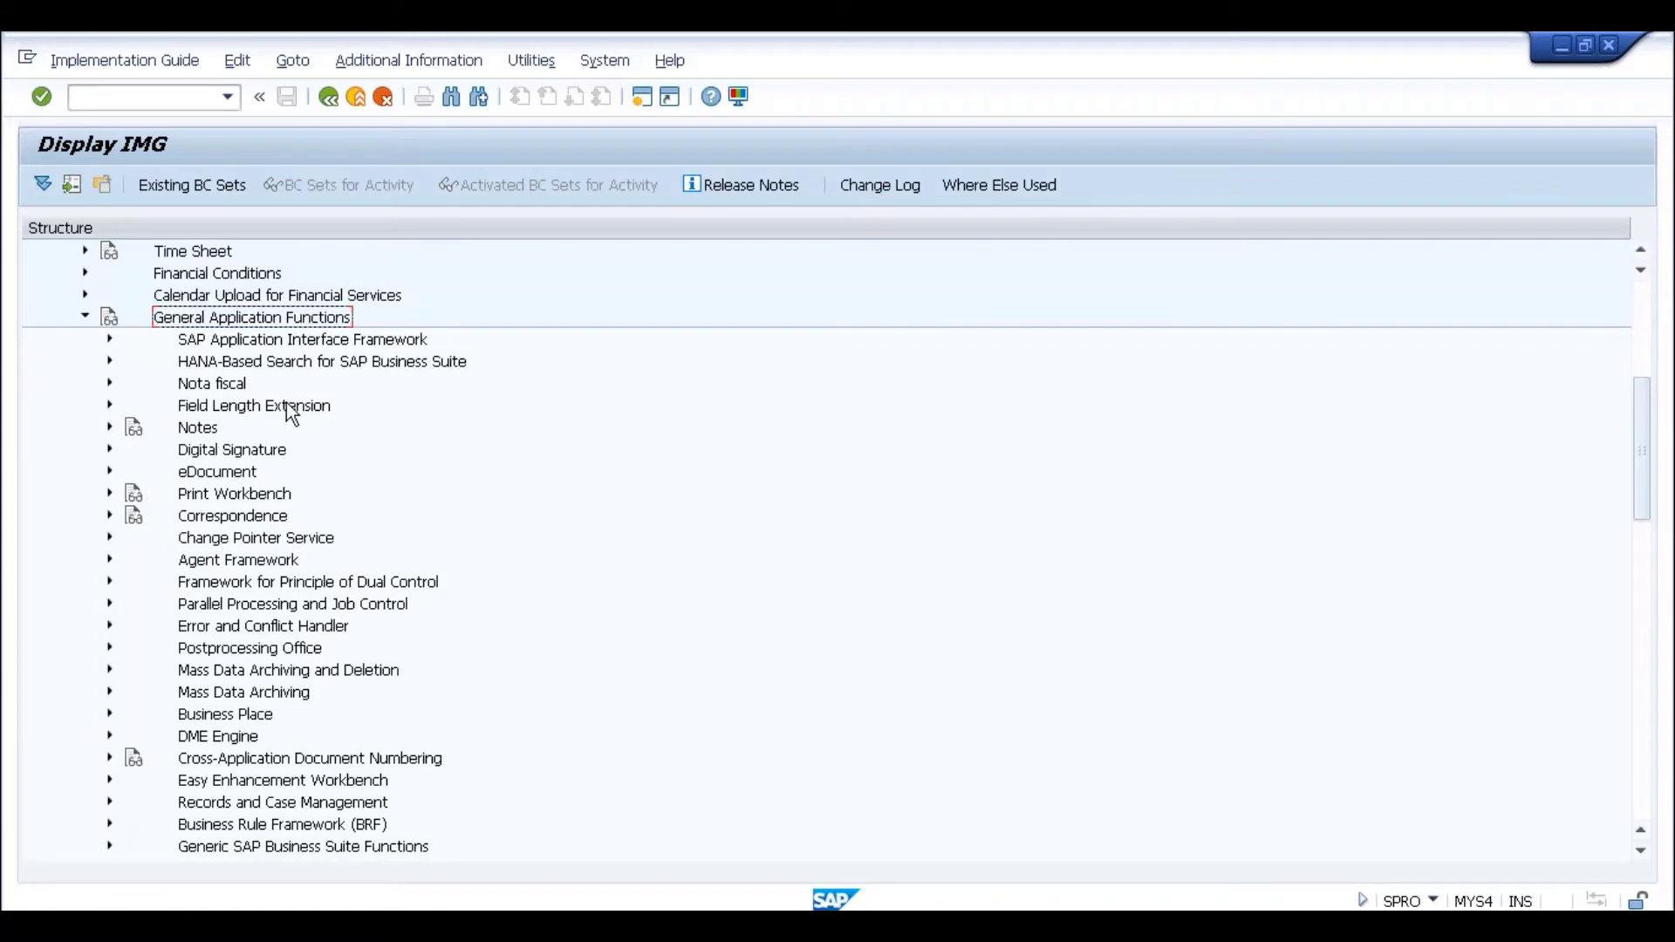
pyautogui.click(190, 410)
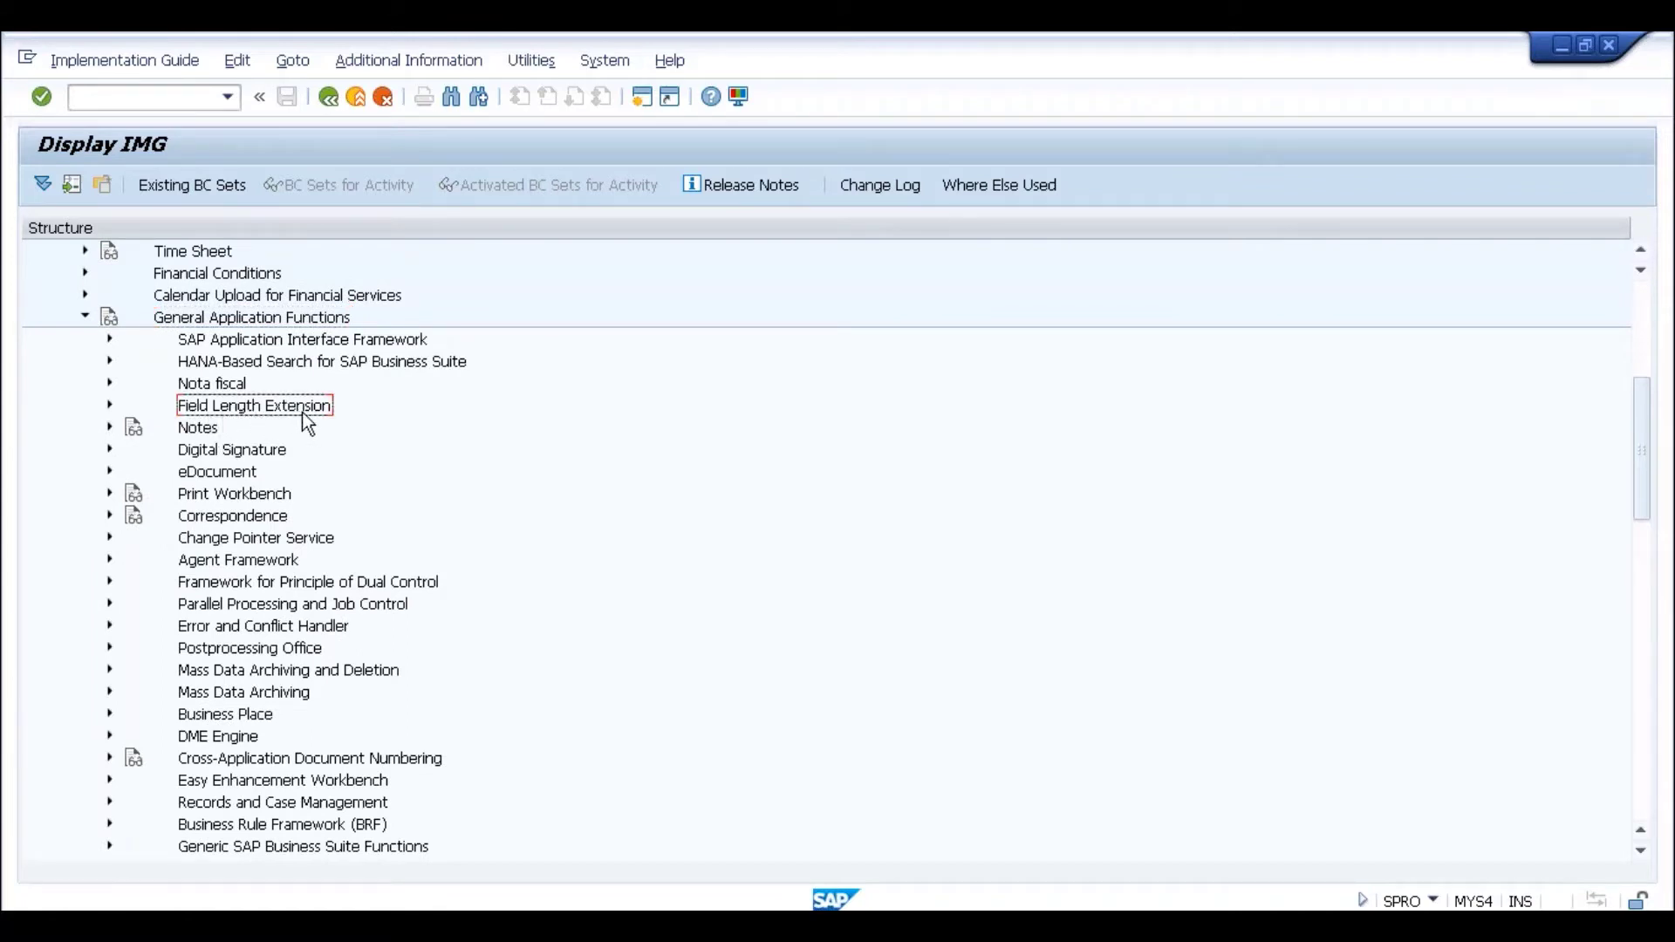
pyautogui.click(105, 406)
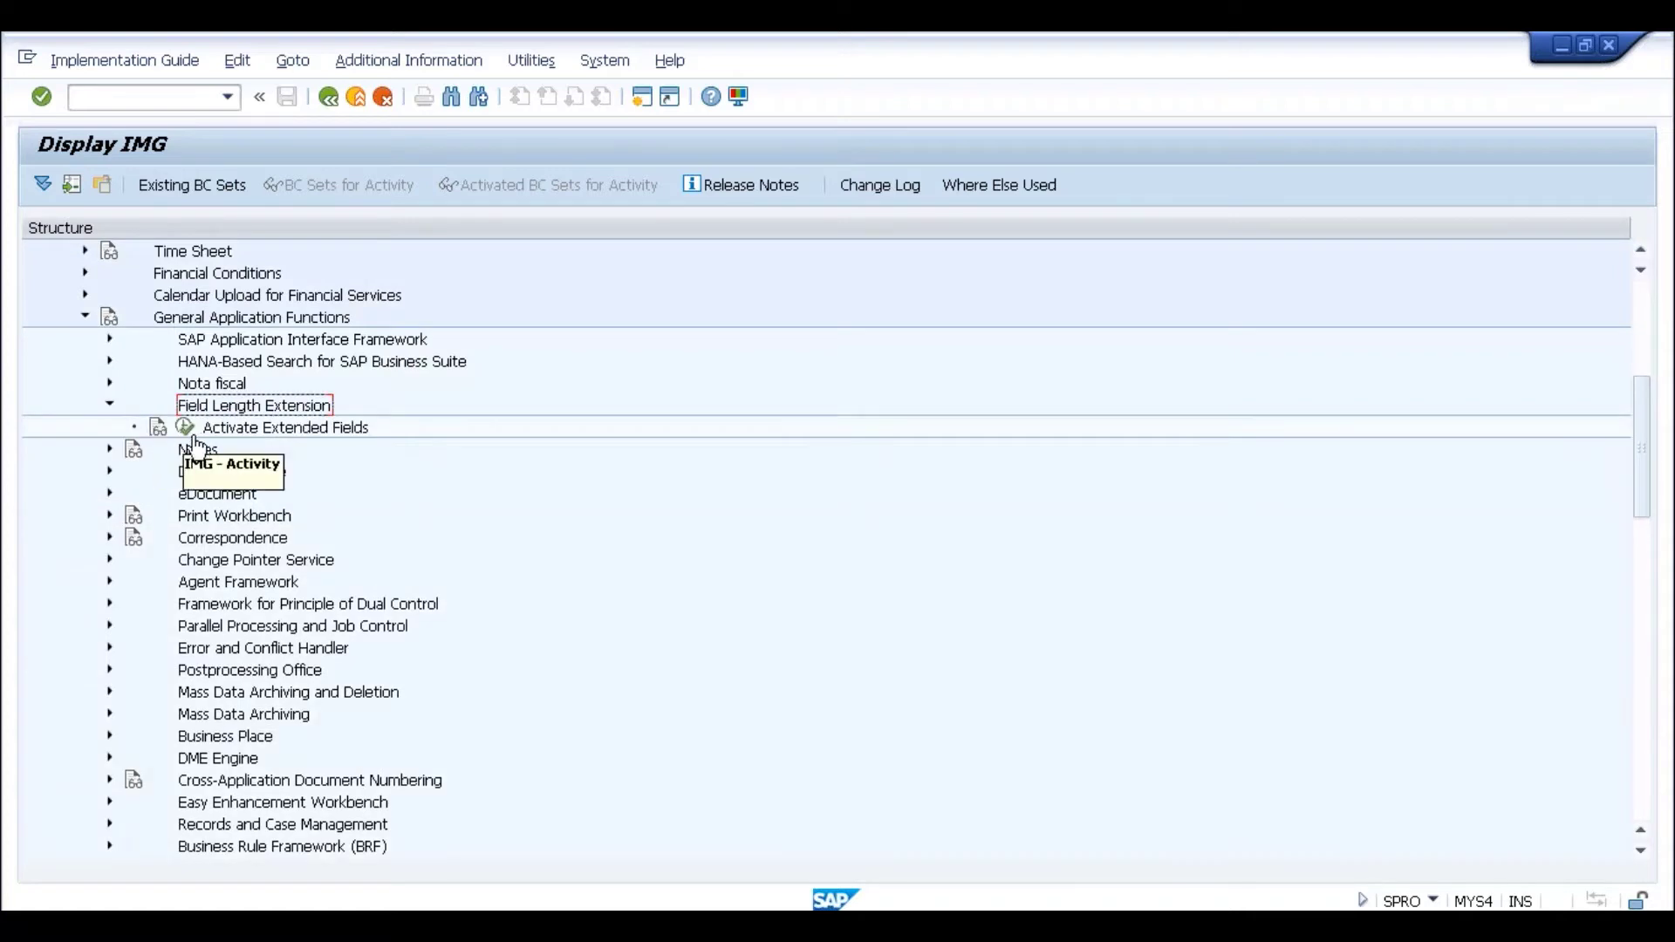
pyautogui.click(187, 439)
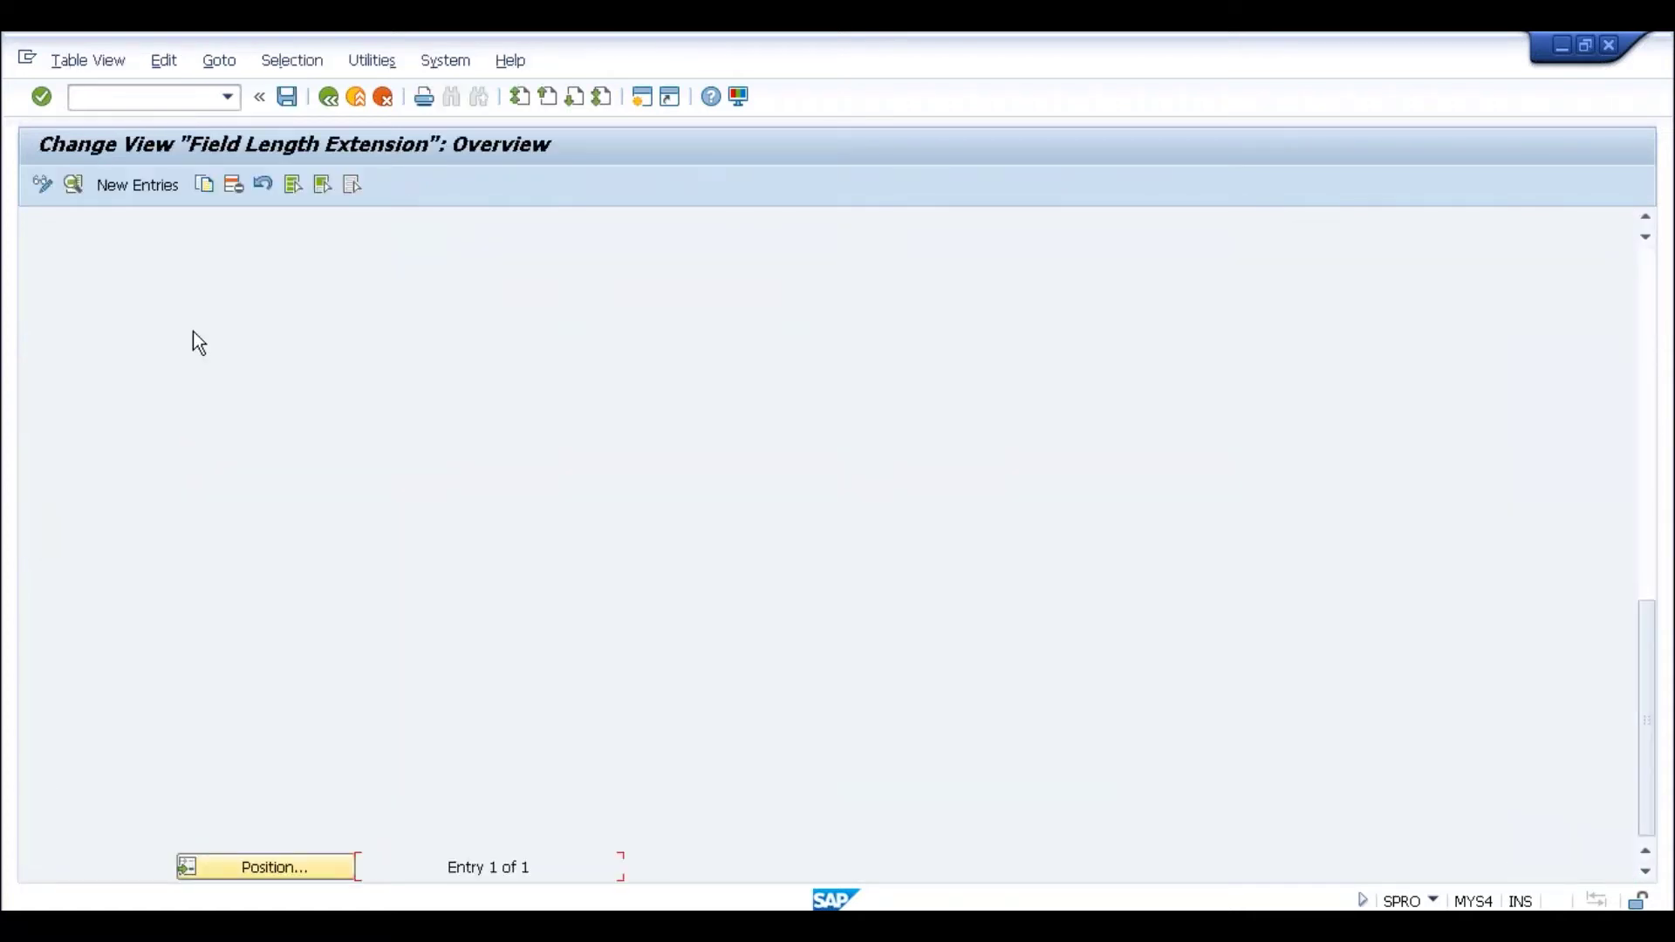
# Step: Try to save a new field length extension entry with Extended Material Number enabled, and discard it
pyautogui.click(162, 187)
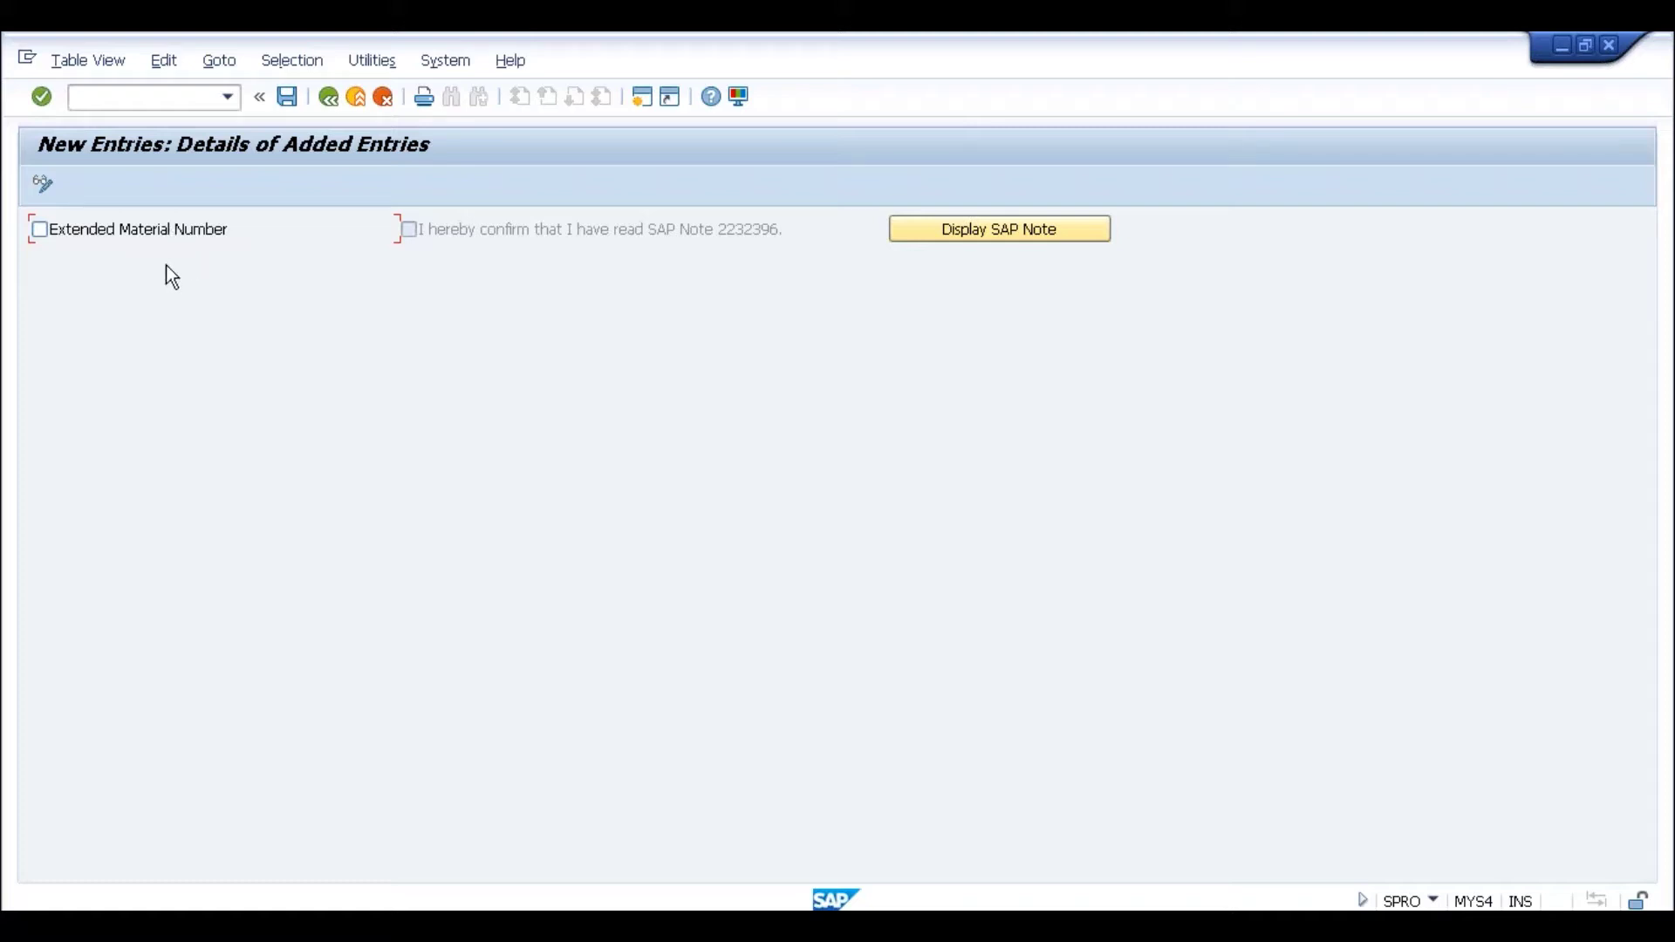
pyautogui.click(40, 229)
pyautogui.hotkey('ctrl', 's')
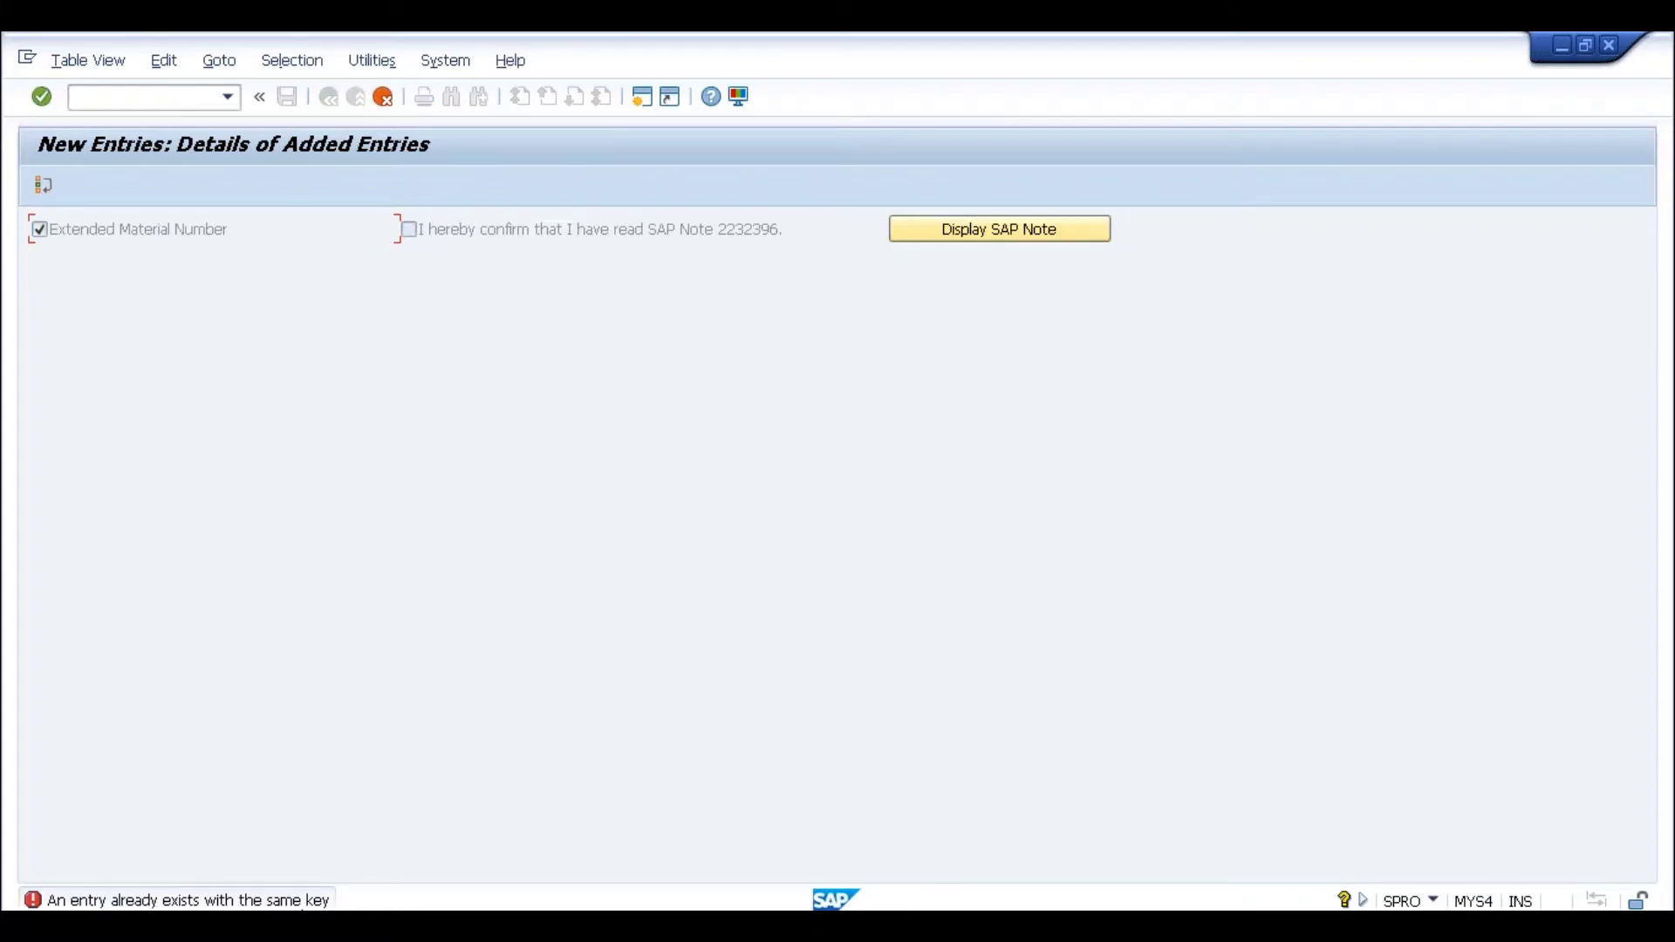
pyautogui.click(383, 97)
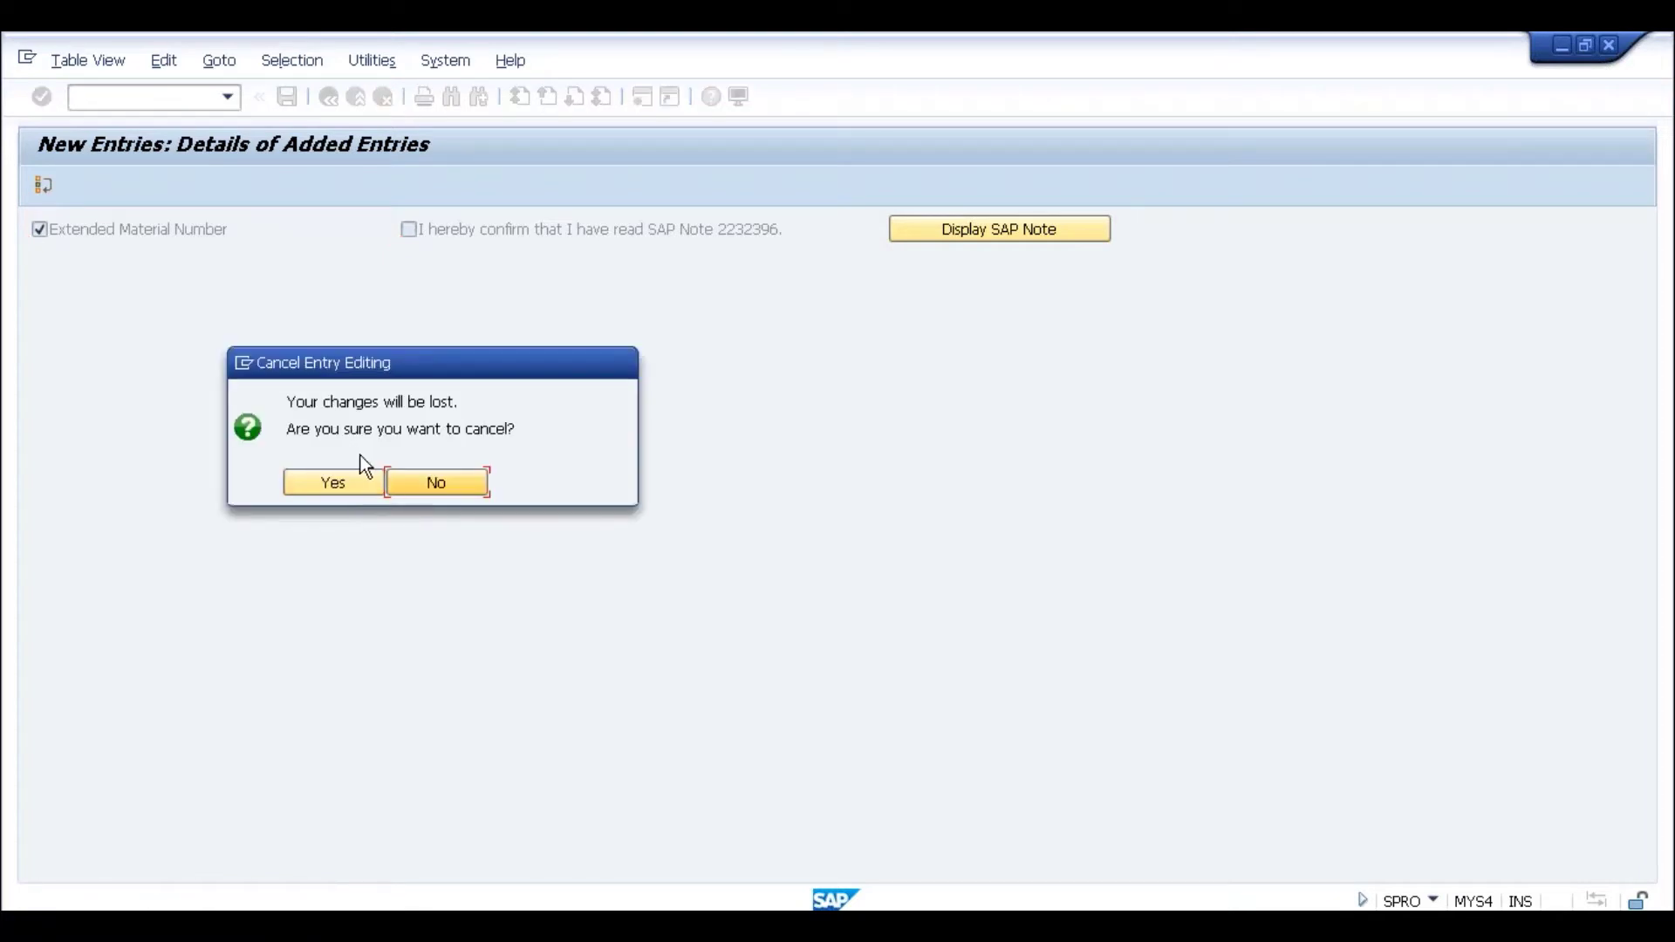
pyautogui.click(322, 486)
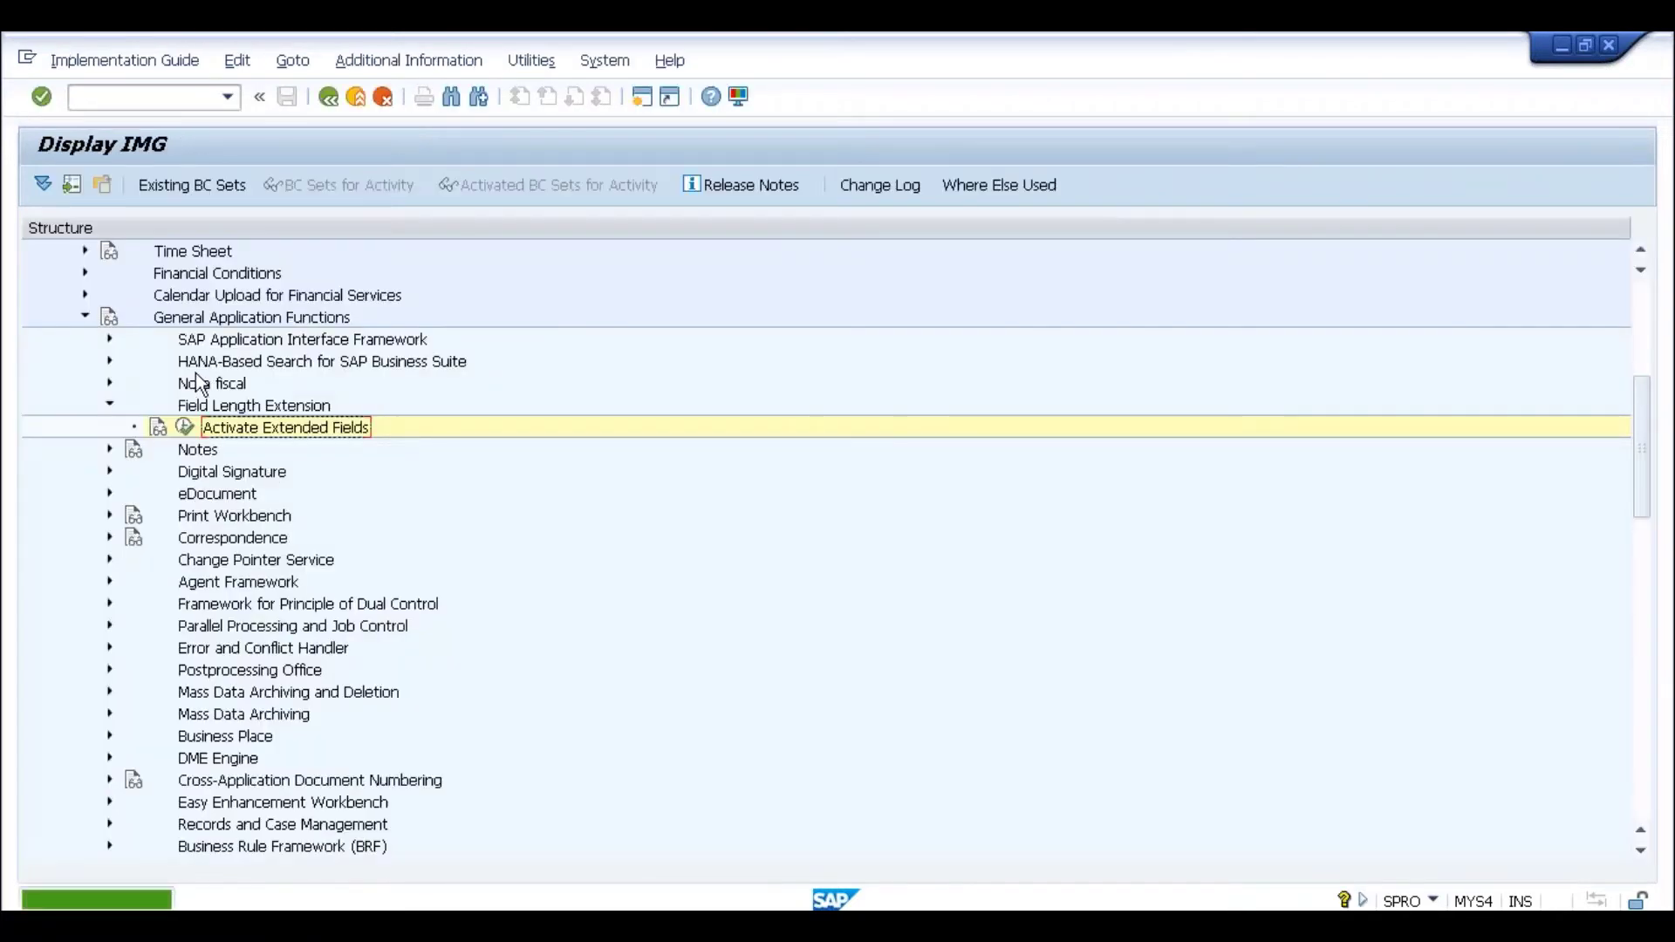
# Step: Reopen the field length extension overview, view it in display mode, and return to the IMG
pyautogui.click(183, 428)
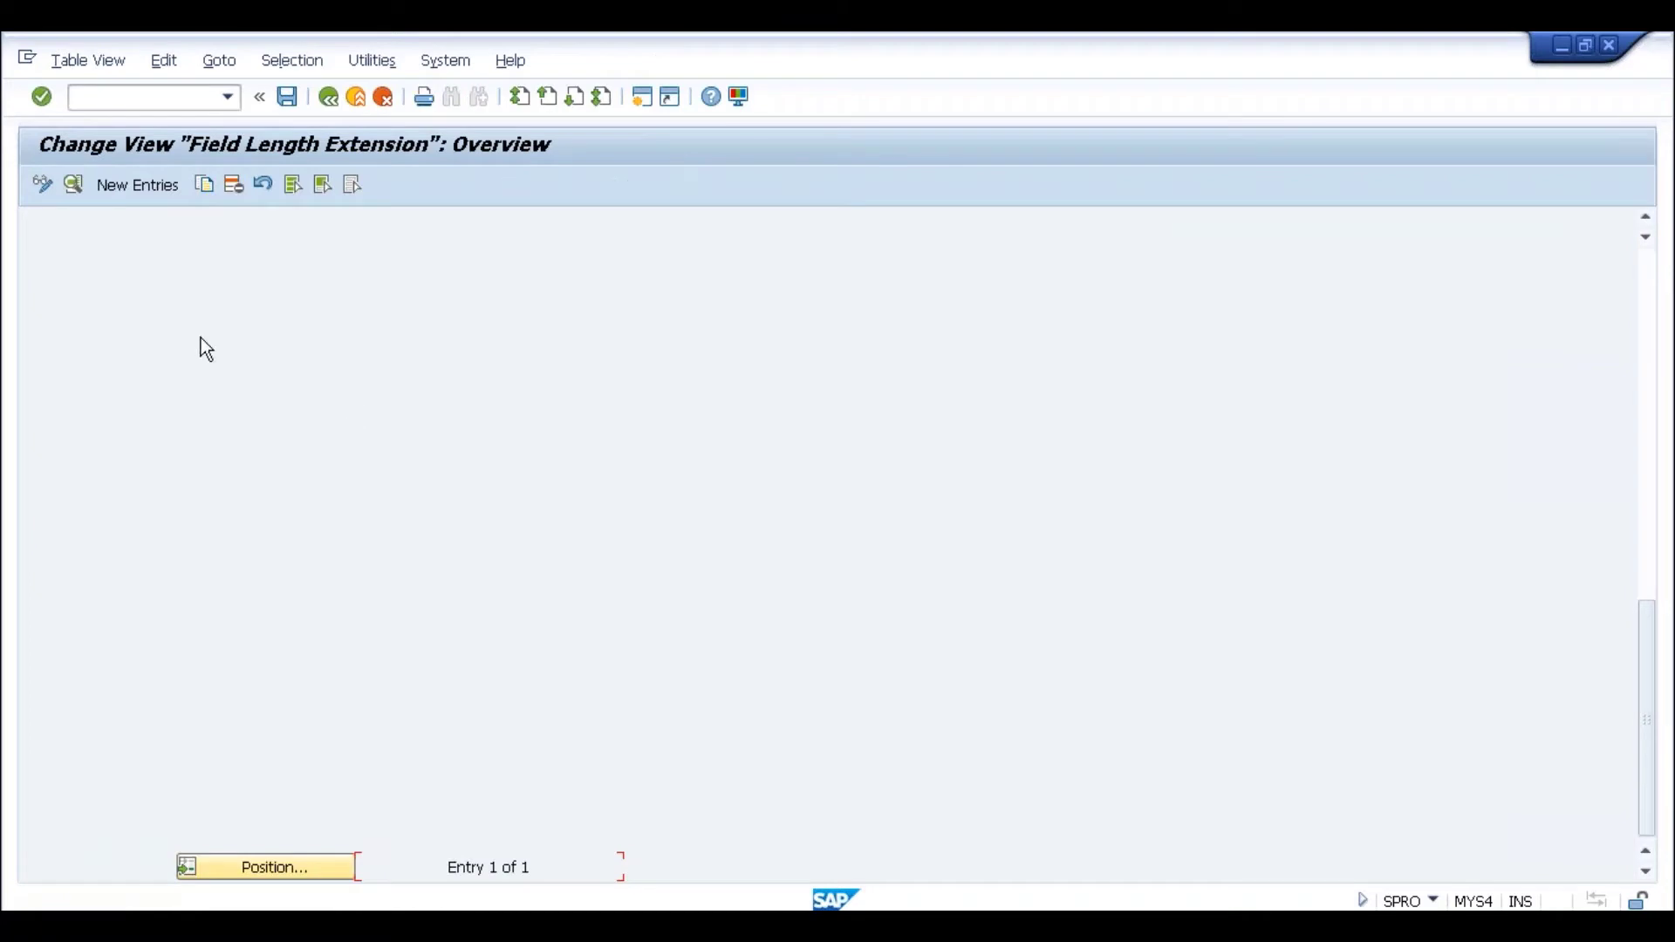
pyautogui.click(43, 185)
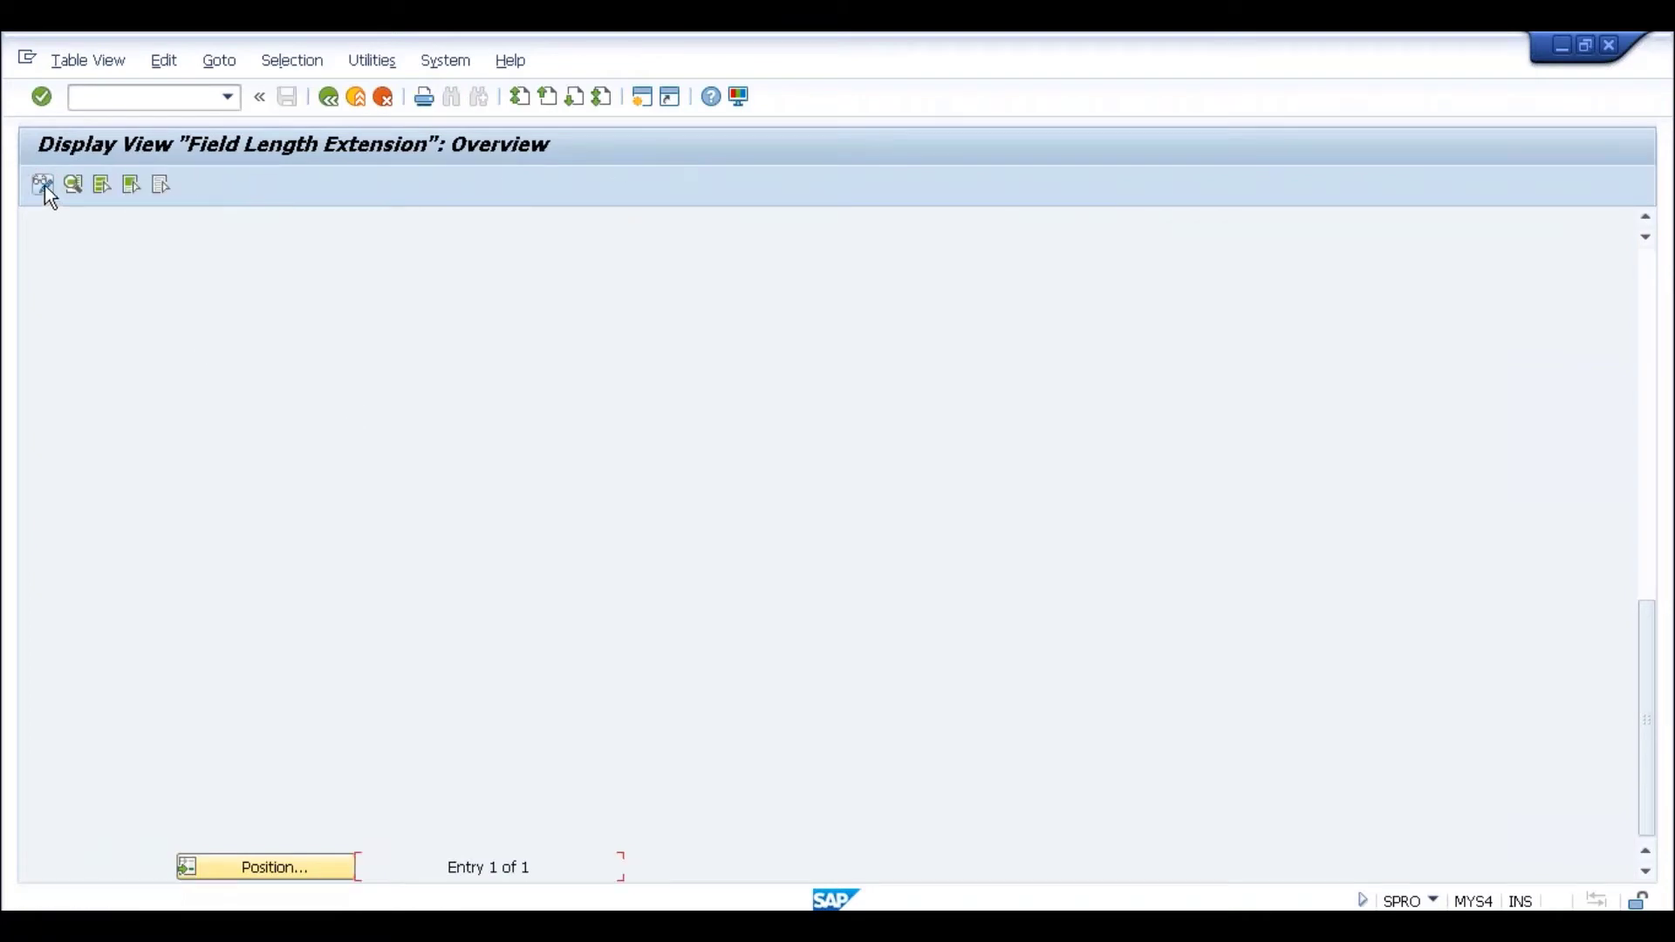
pyautogui.click(329, 97)
# Step: Try to display SAP Note 2232396 from a new field length extension entry, deny the file access, and return to the IMG
pyautogui.click(183, 428)
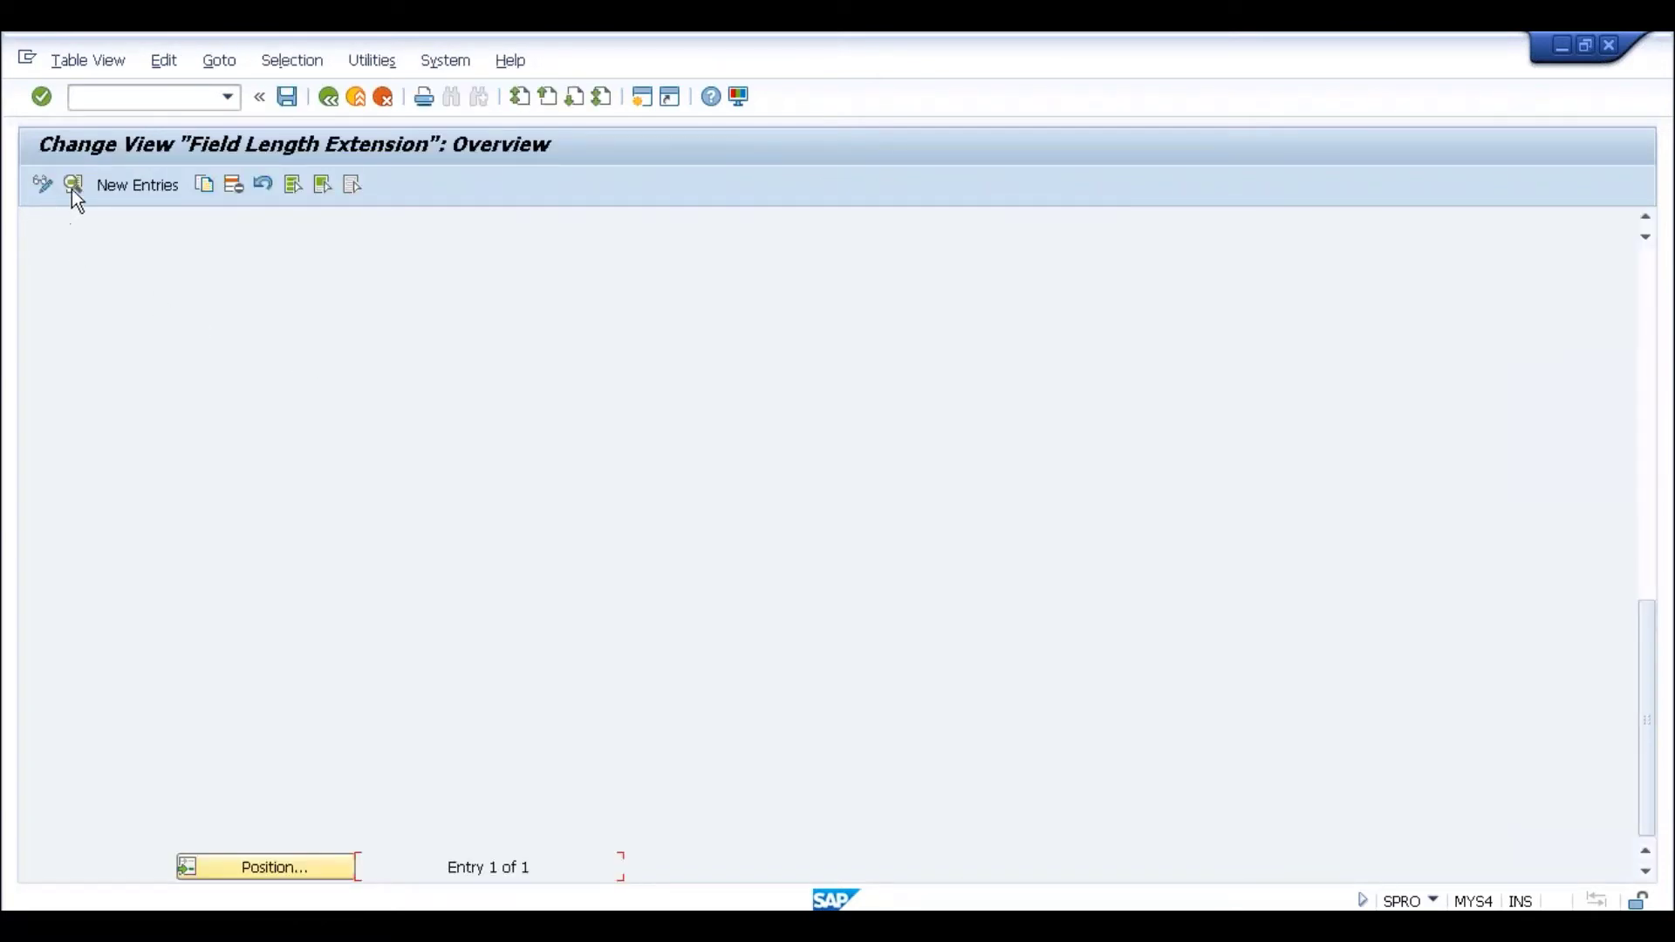
pyautogui.click(119, 192)
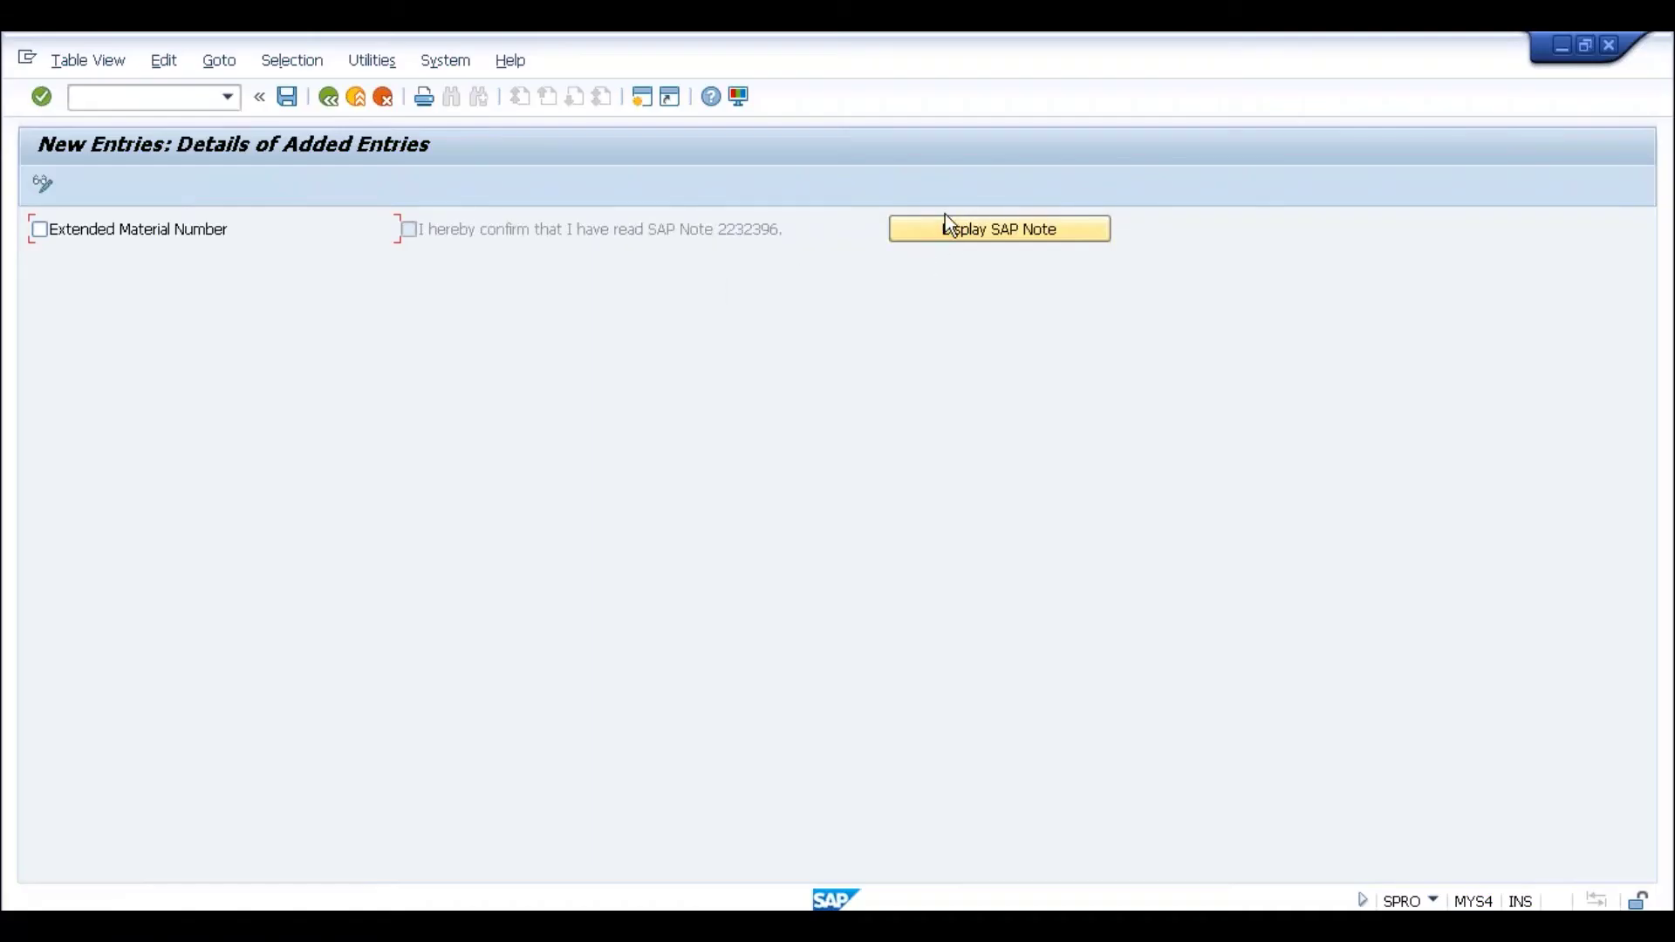
pyautogui.click(949, 229)
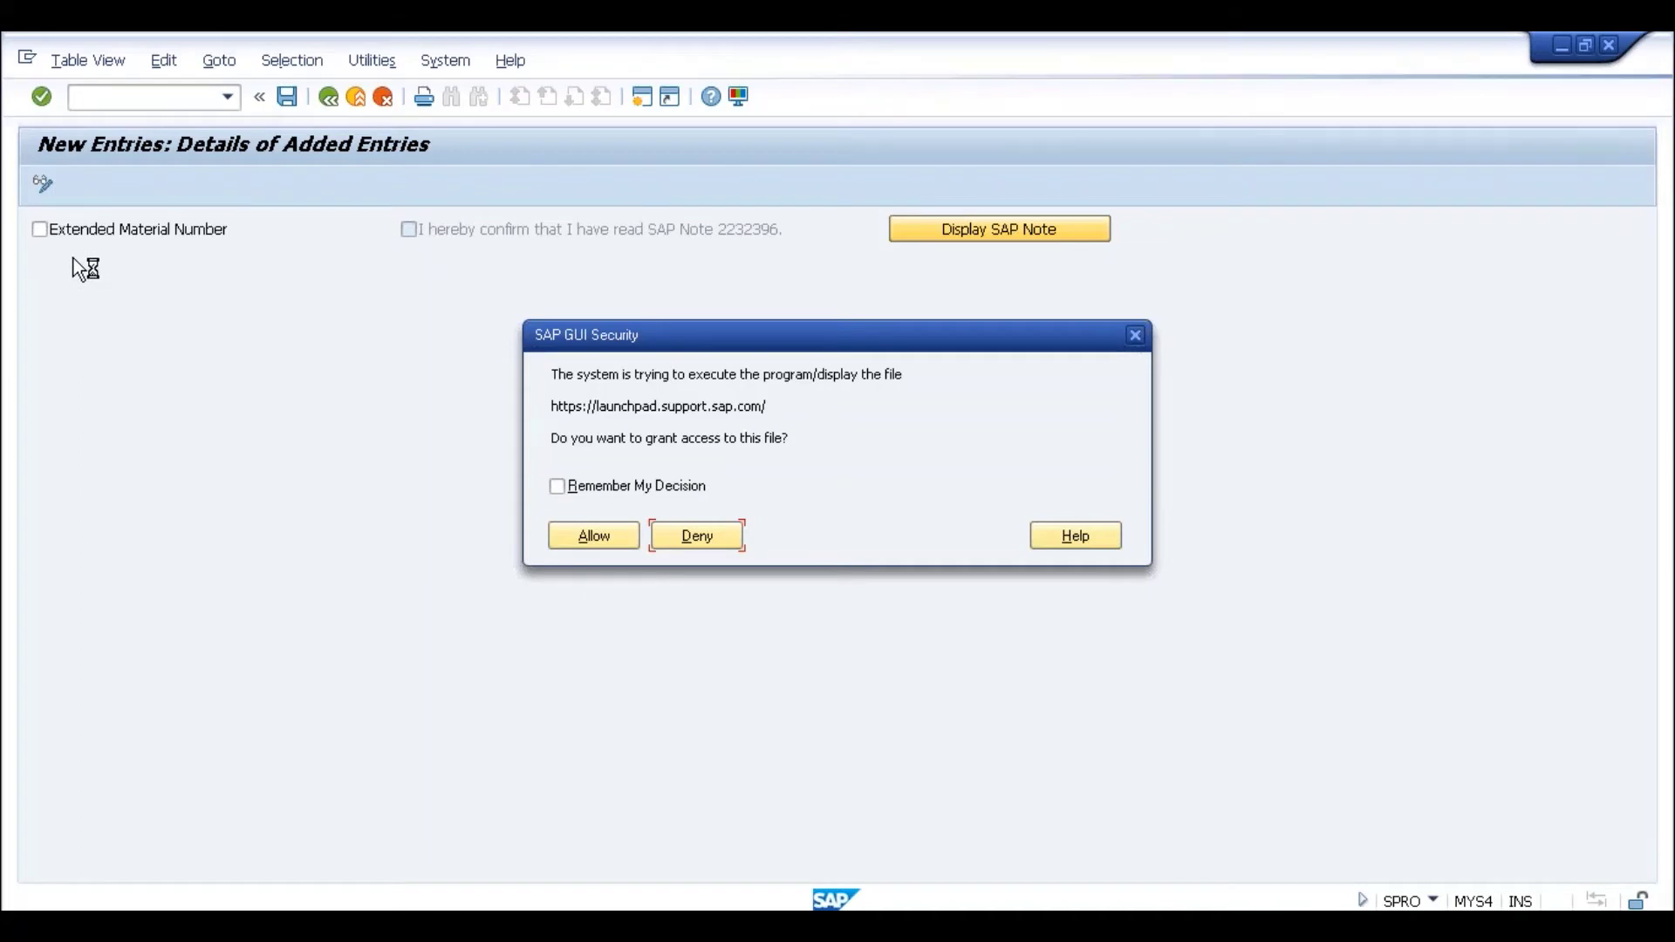
pyautogui.click(714, 537)
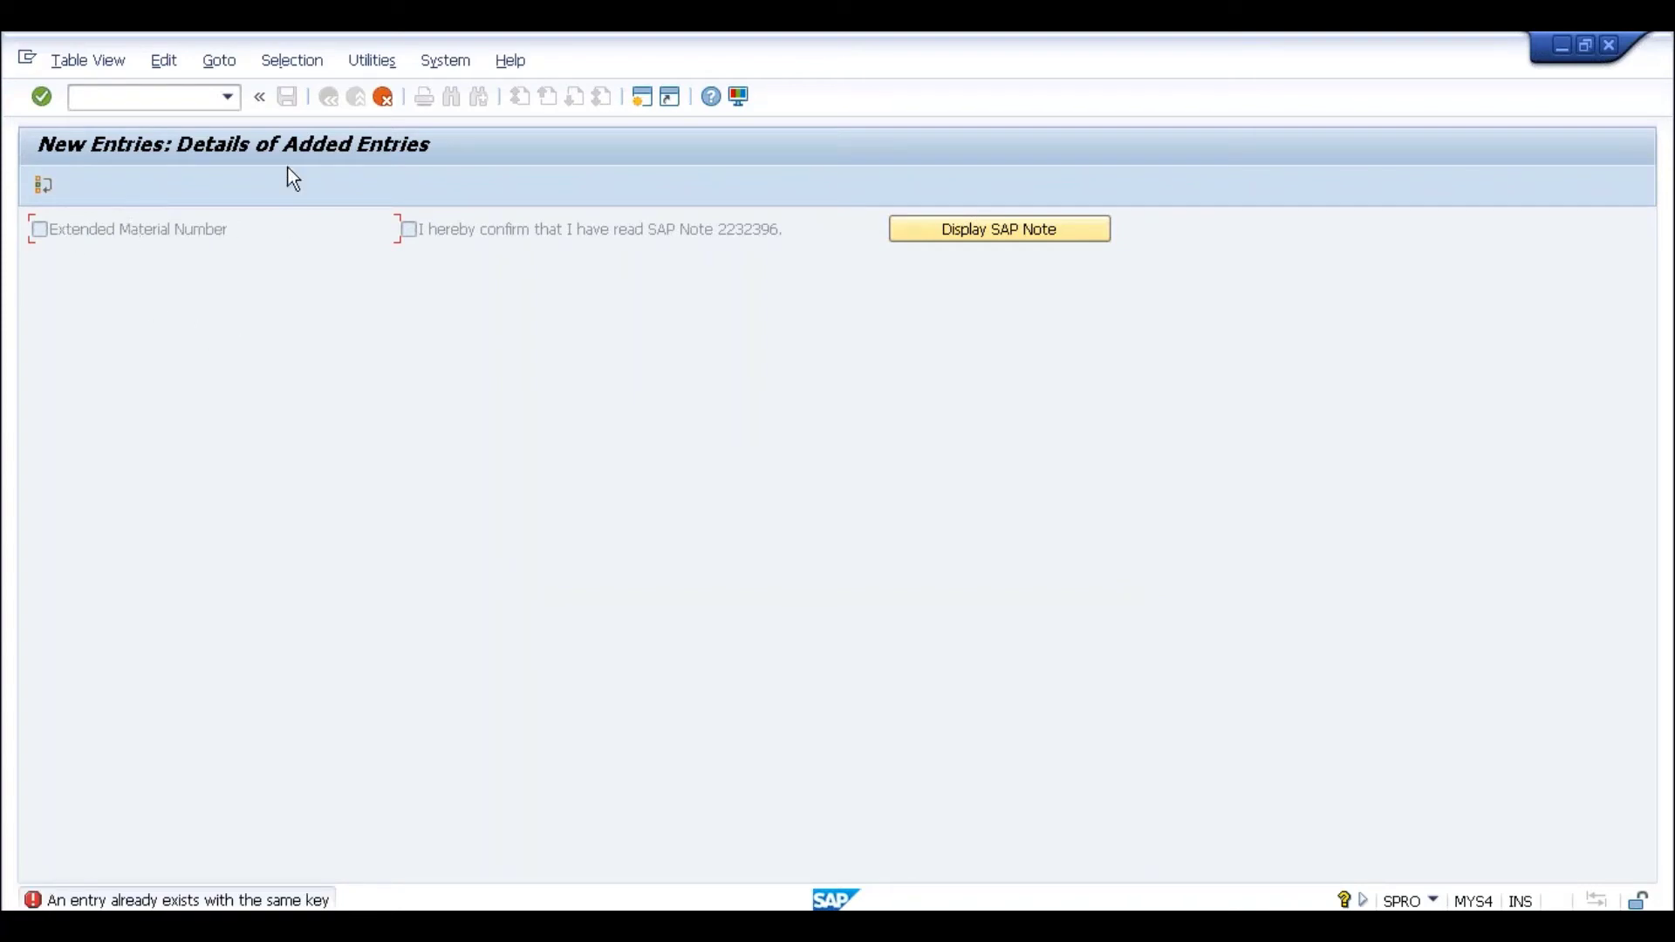
pyautogui.click(377, 98)
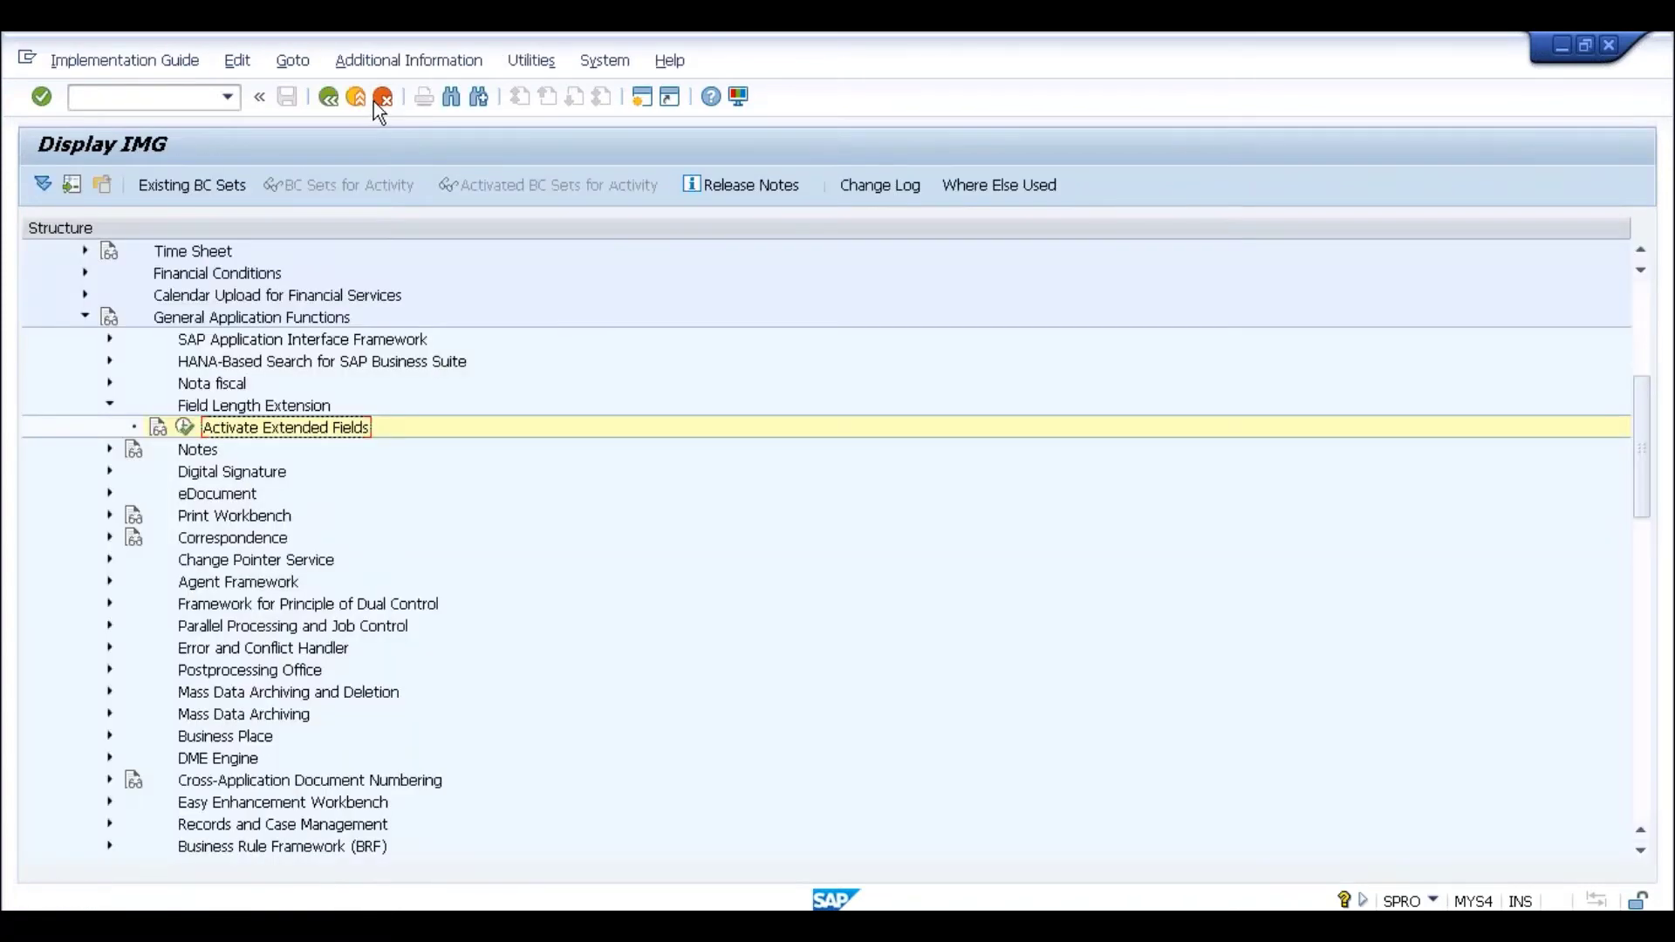
# Step: Open the existing field length extension entry, confirm that SAP Note 2232396 has been read, and save
pyautogui.click(182, 425)
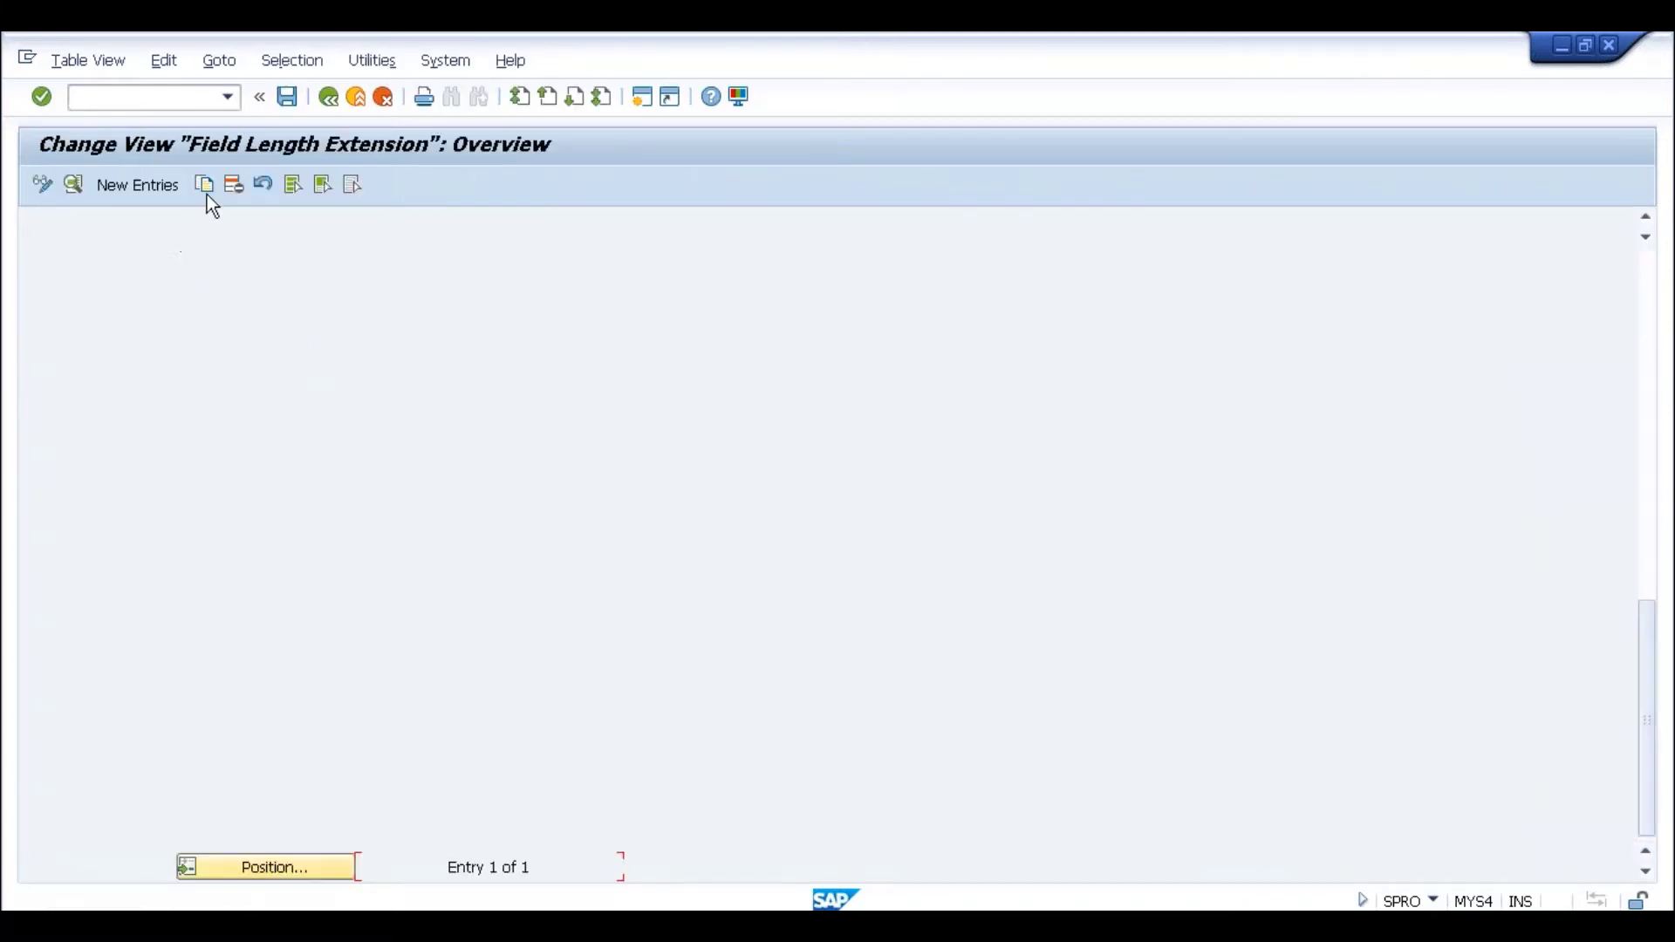
pyautogui.click(74, 185)
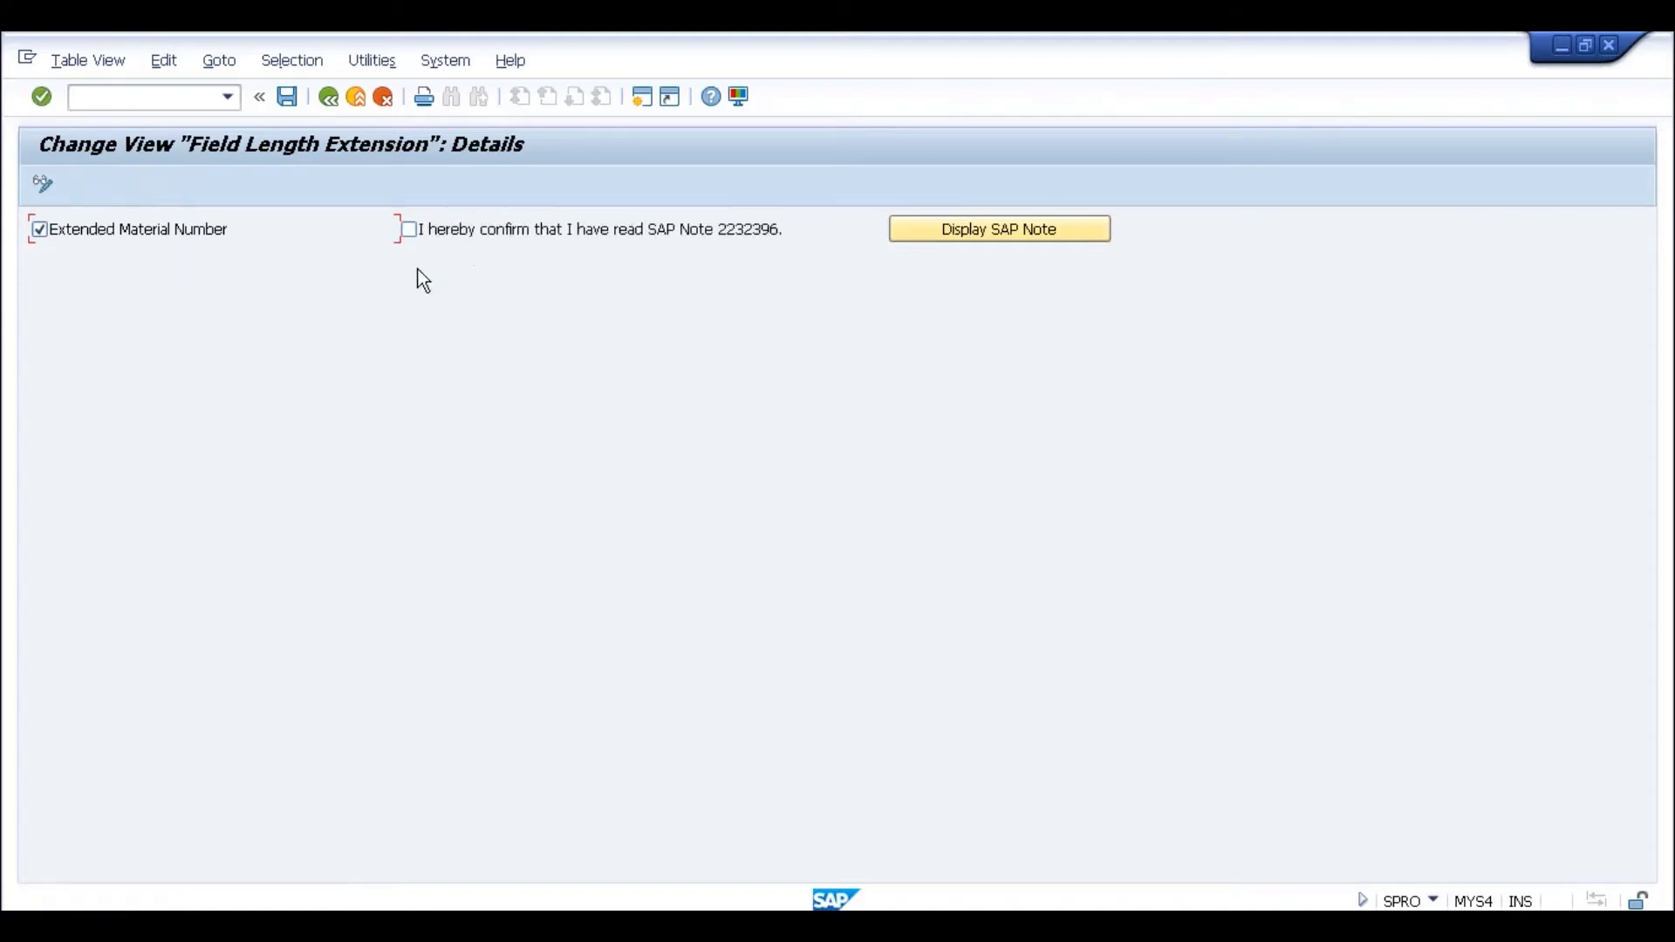
pyautogui.click(415, 228)
pyautogui.click(281, 109)
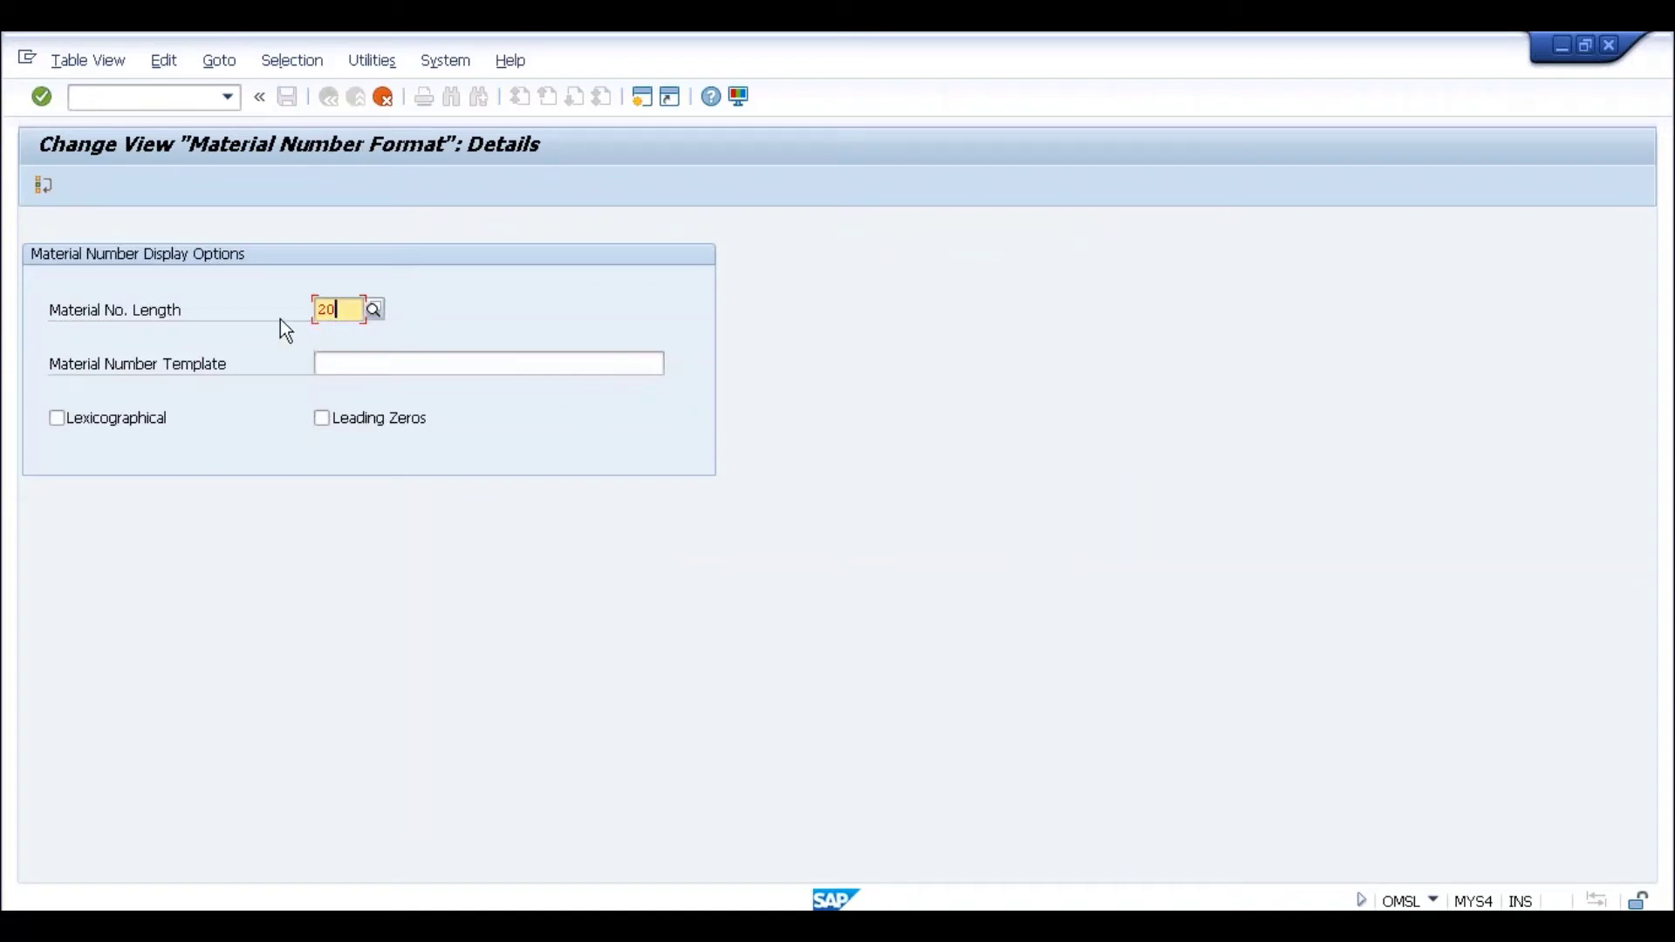
# Step: Try to apply a Material No. Length of 20 in MYS4, check the Create Material sessions, and discard the change
pyautogui.press('Return')
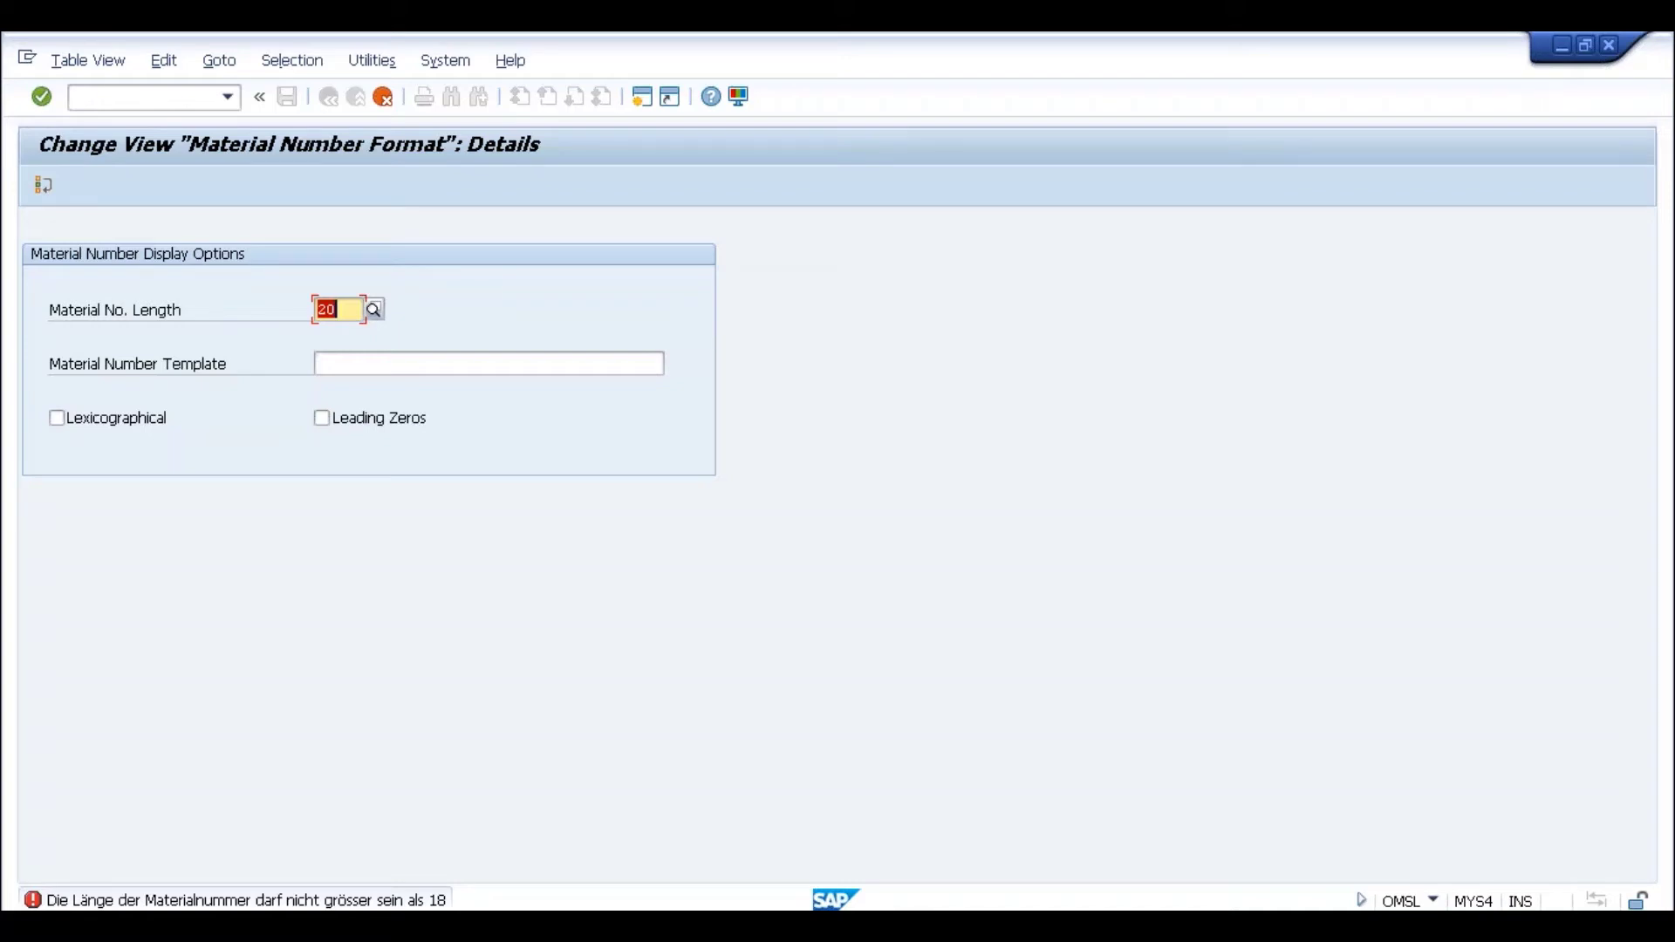
pyautogui.hotkey('alt', 'Tab')
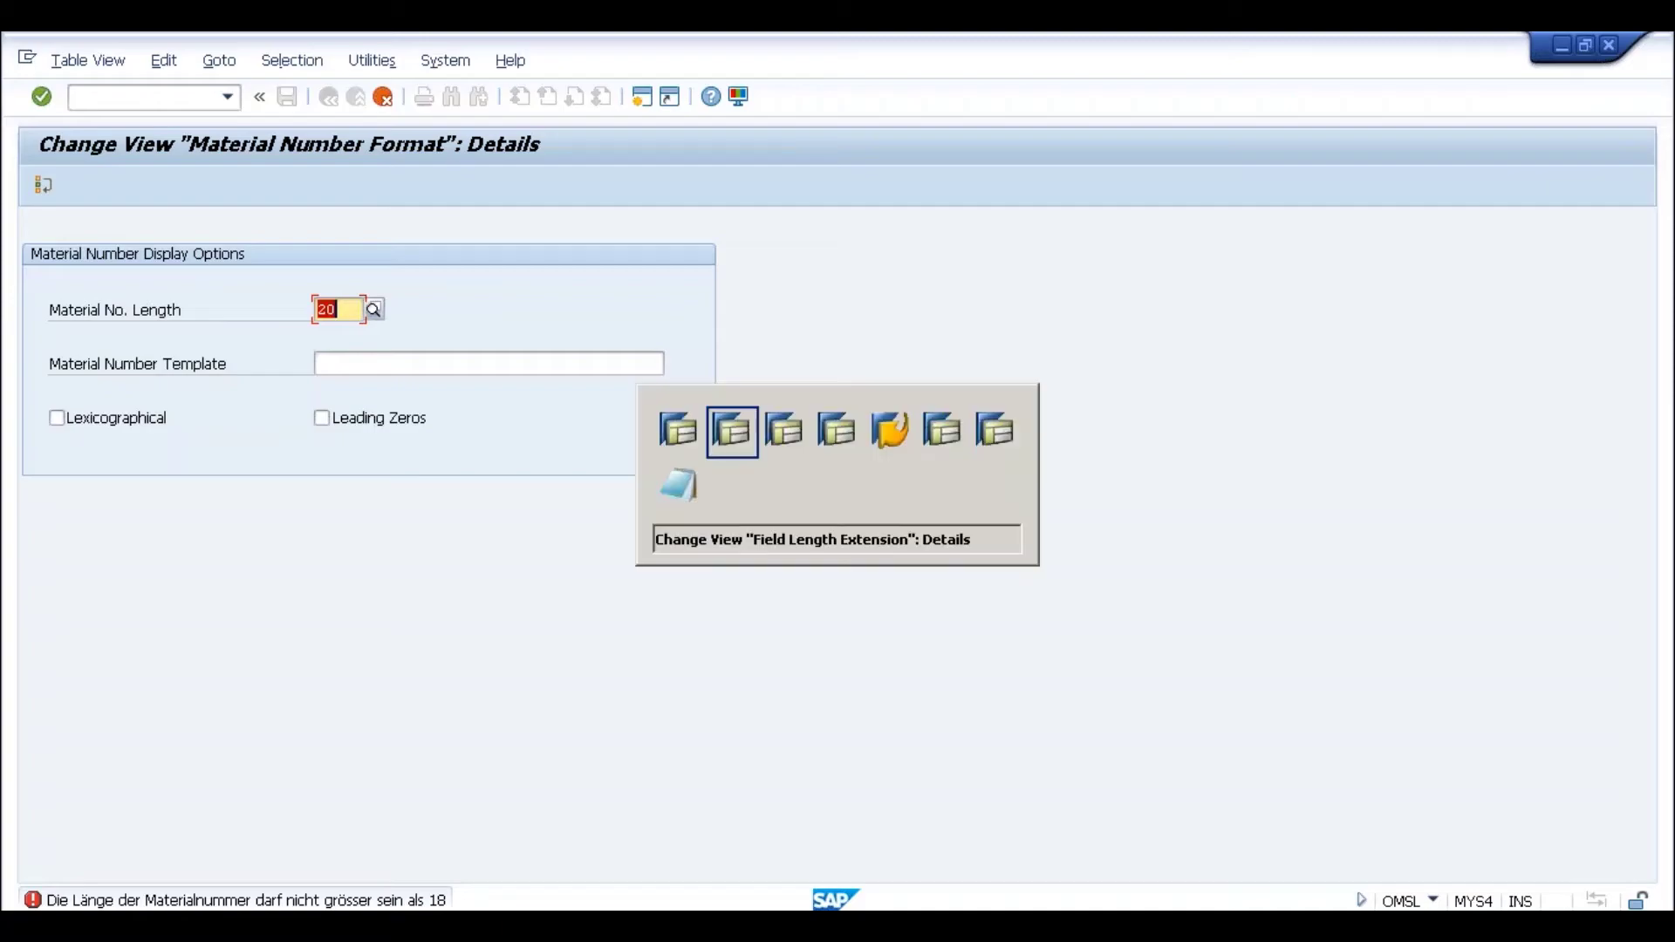
pyautogui.hotkey('alt', 'Tab')
pyautogui.hotkey('alt', 'Tab')
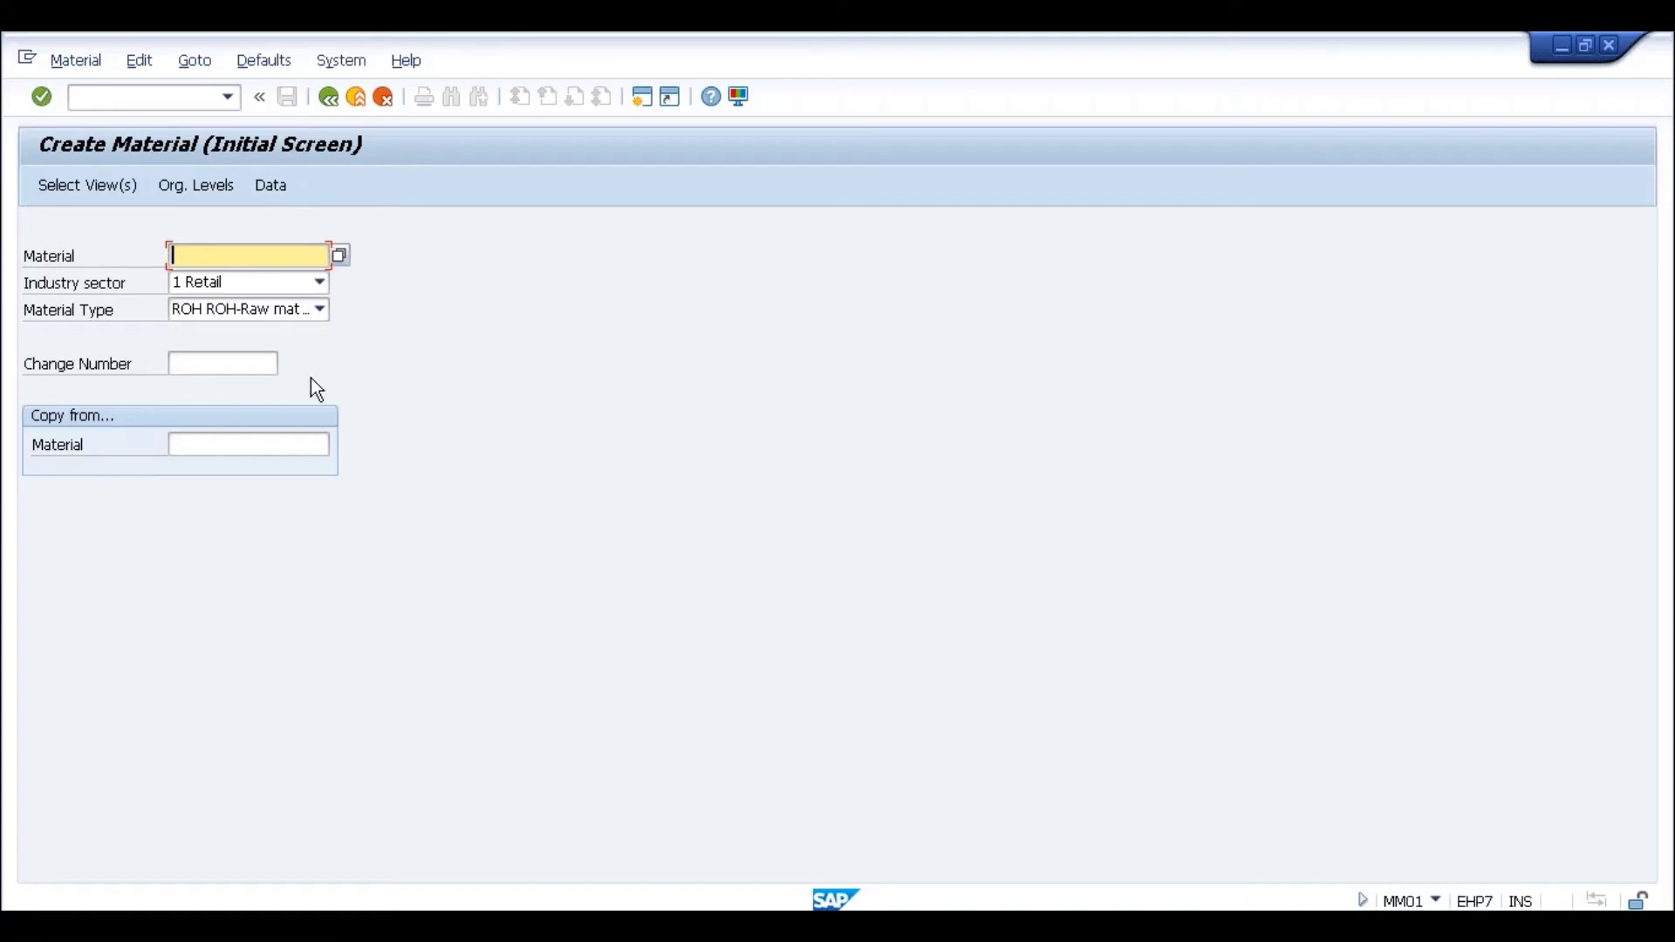
pyautogui.hotkey('alt', 'Tab')
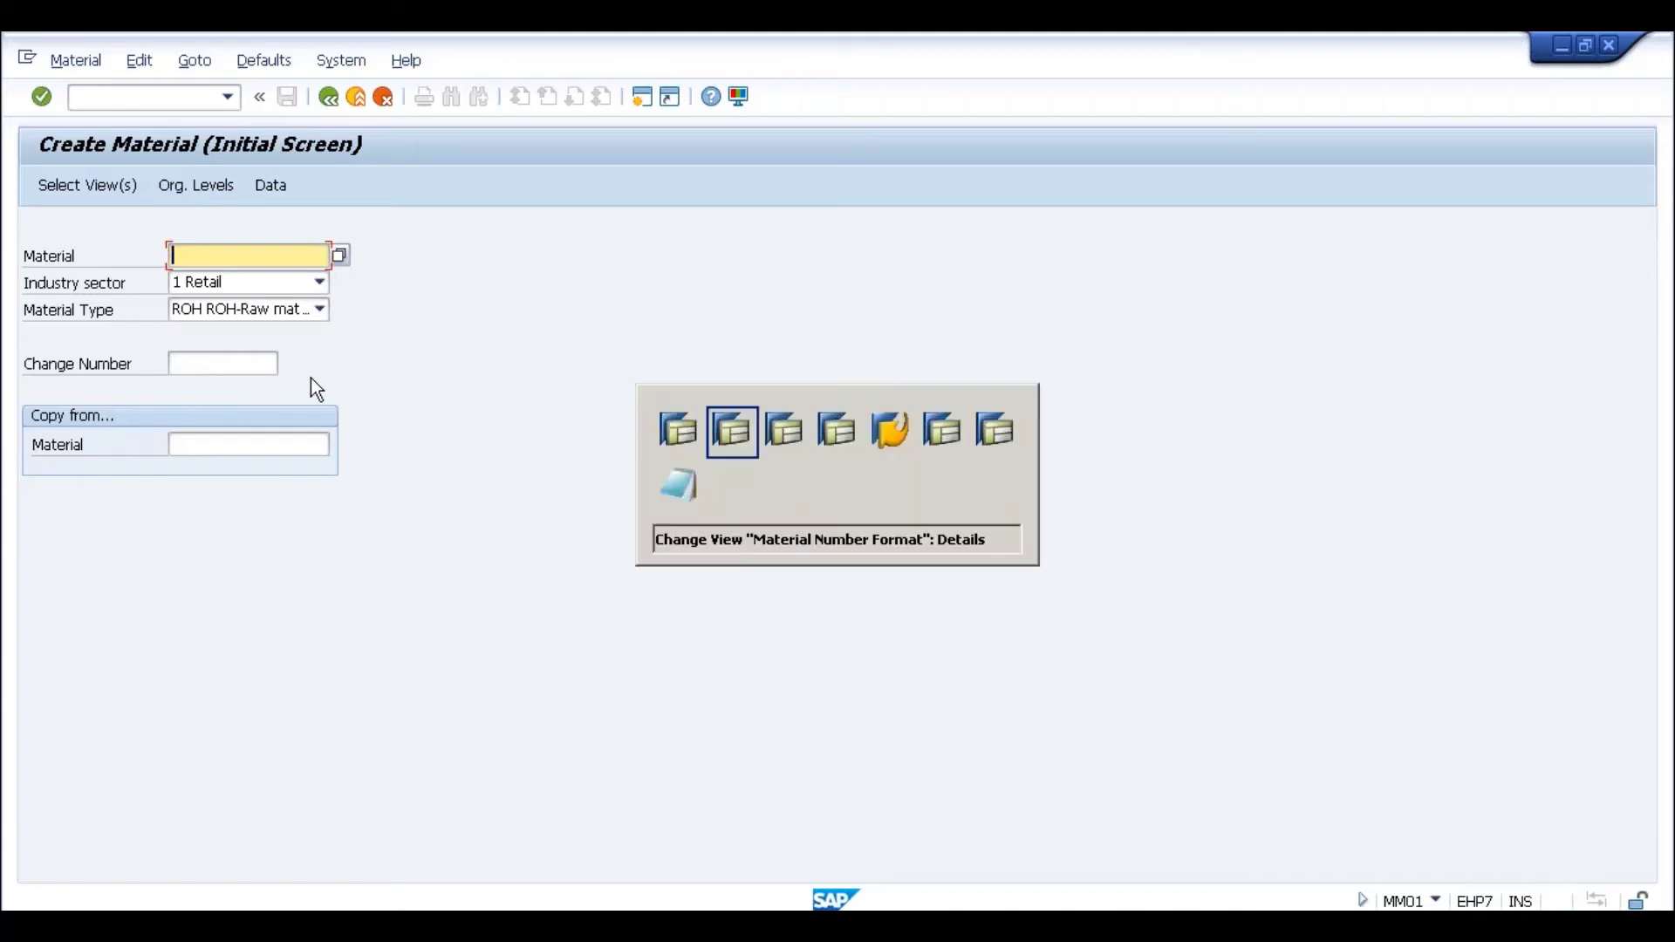
pyautogui.hotkey('alt', 'Tab')
pyautogui.hotkey('alt', 'Tab')
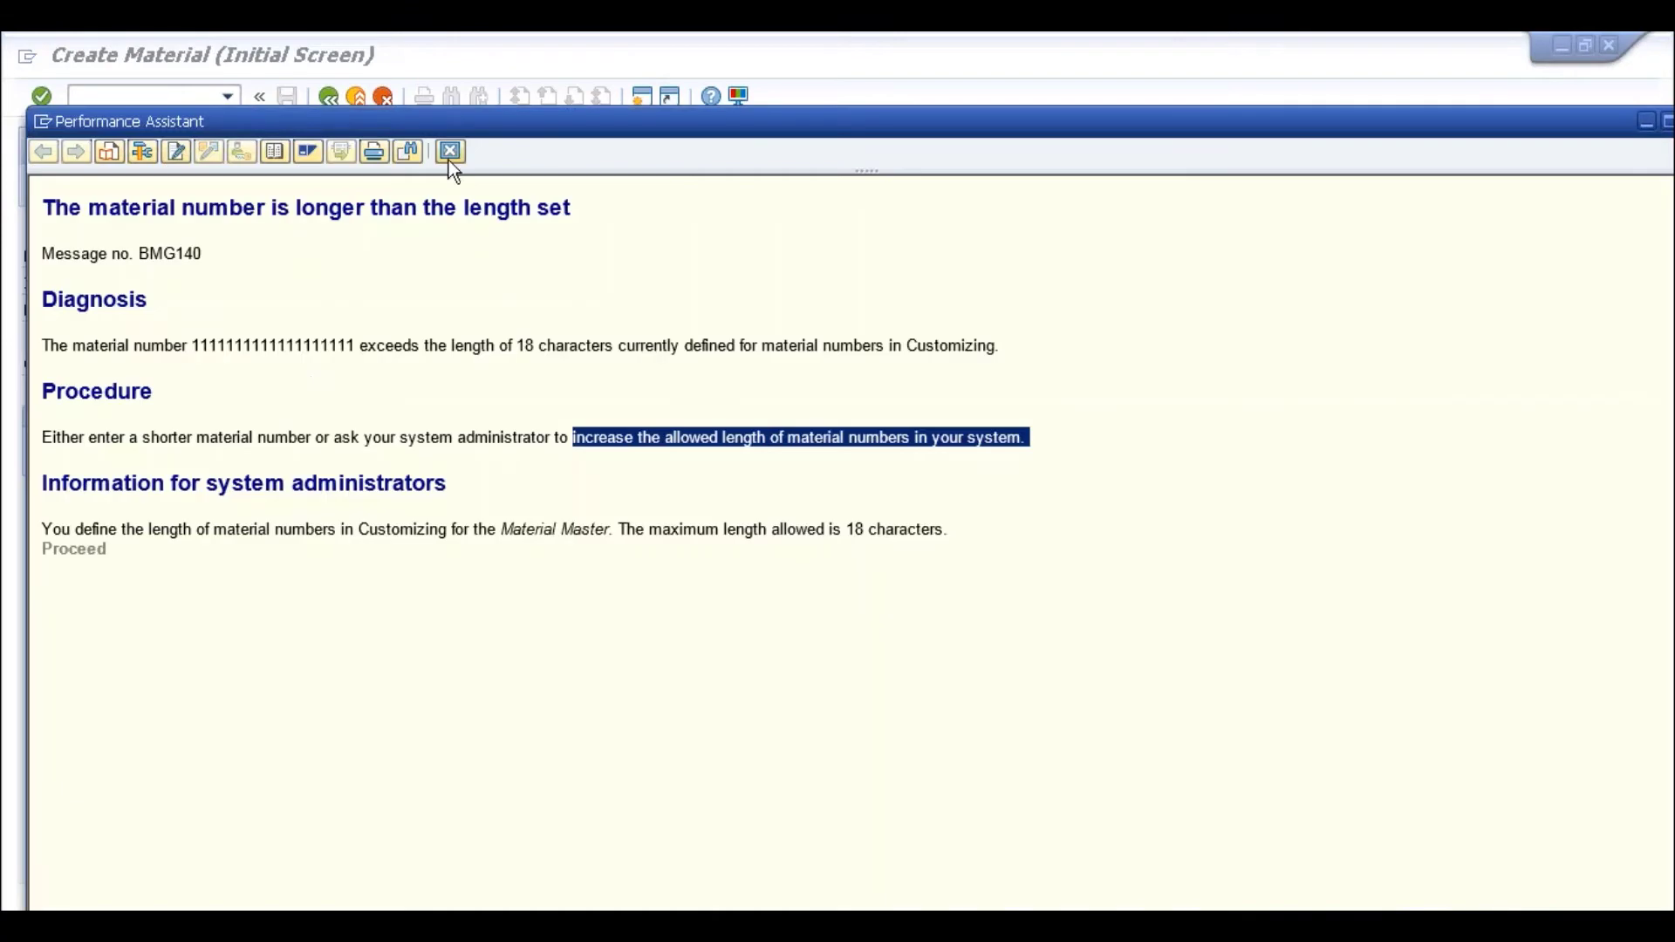
pyautogui.hotkey('alt', 'Tab')
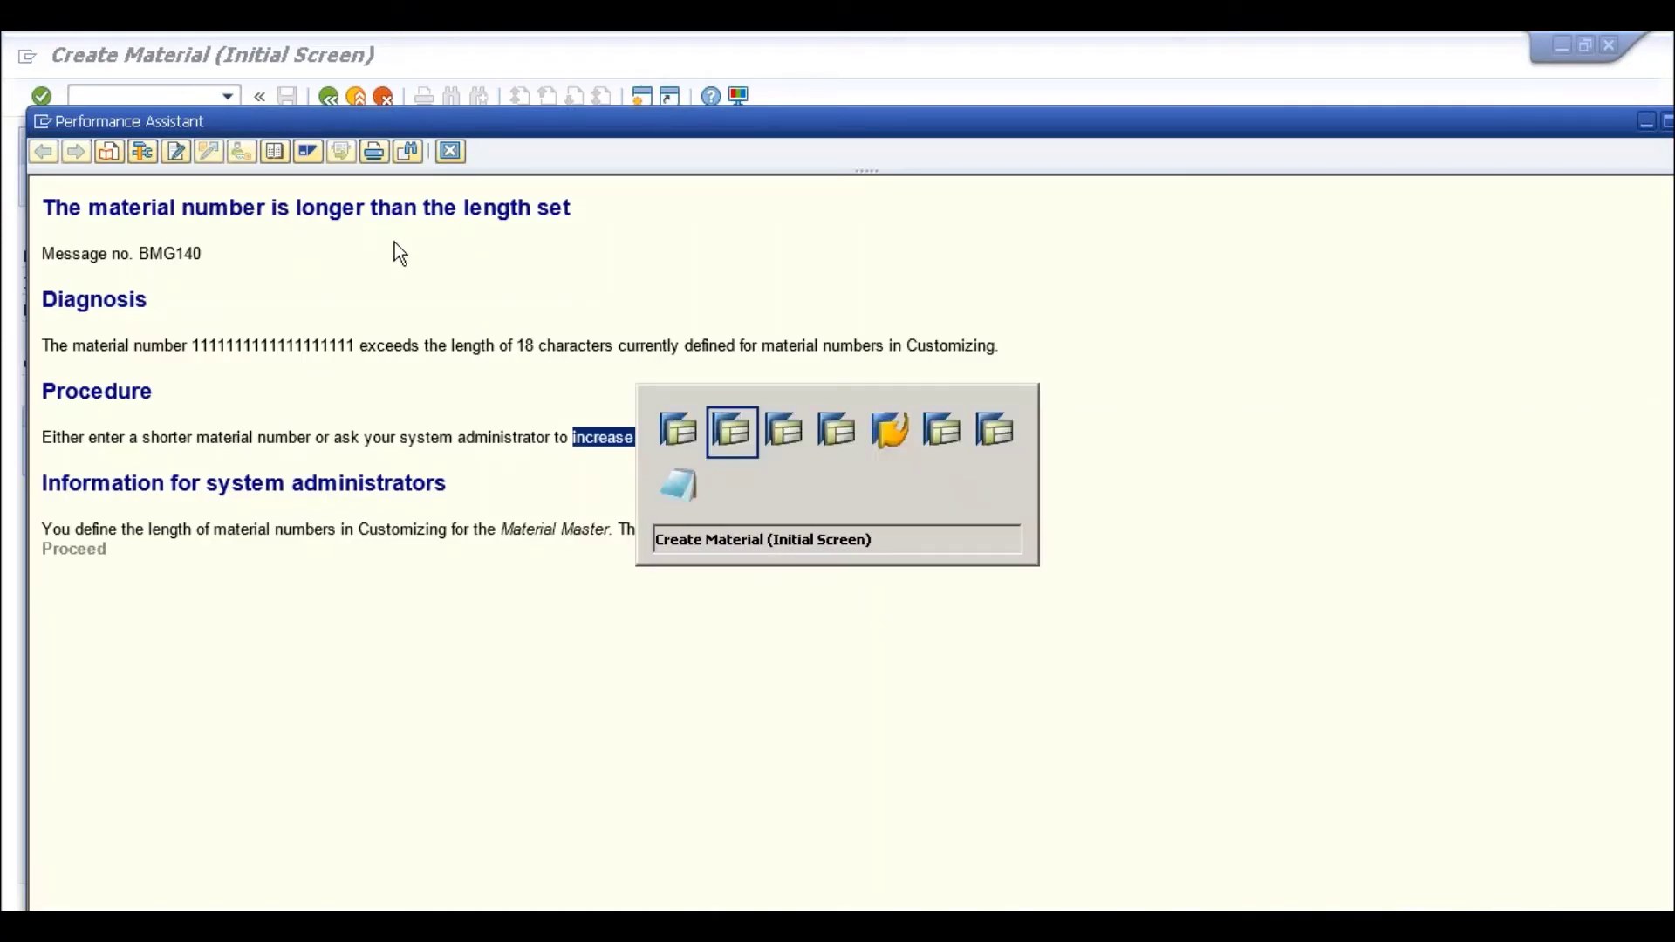
pyautogui.hotkey('alt', 'Tab')
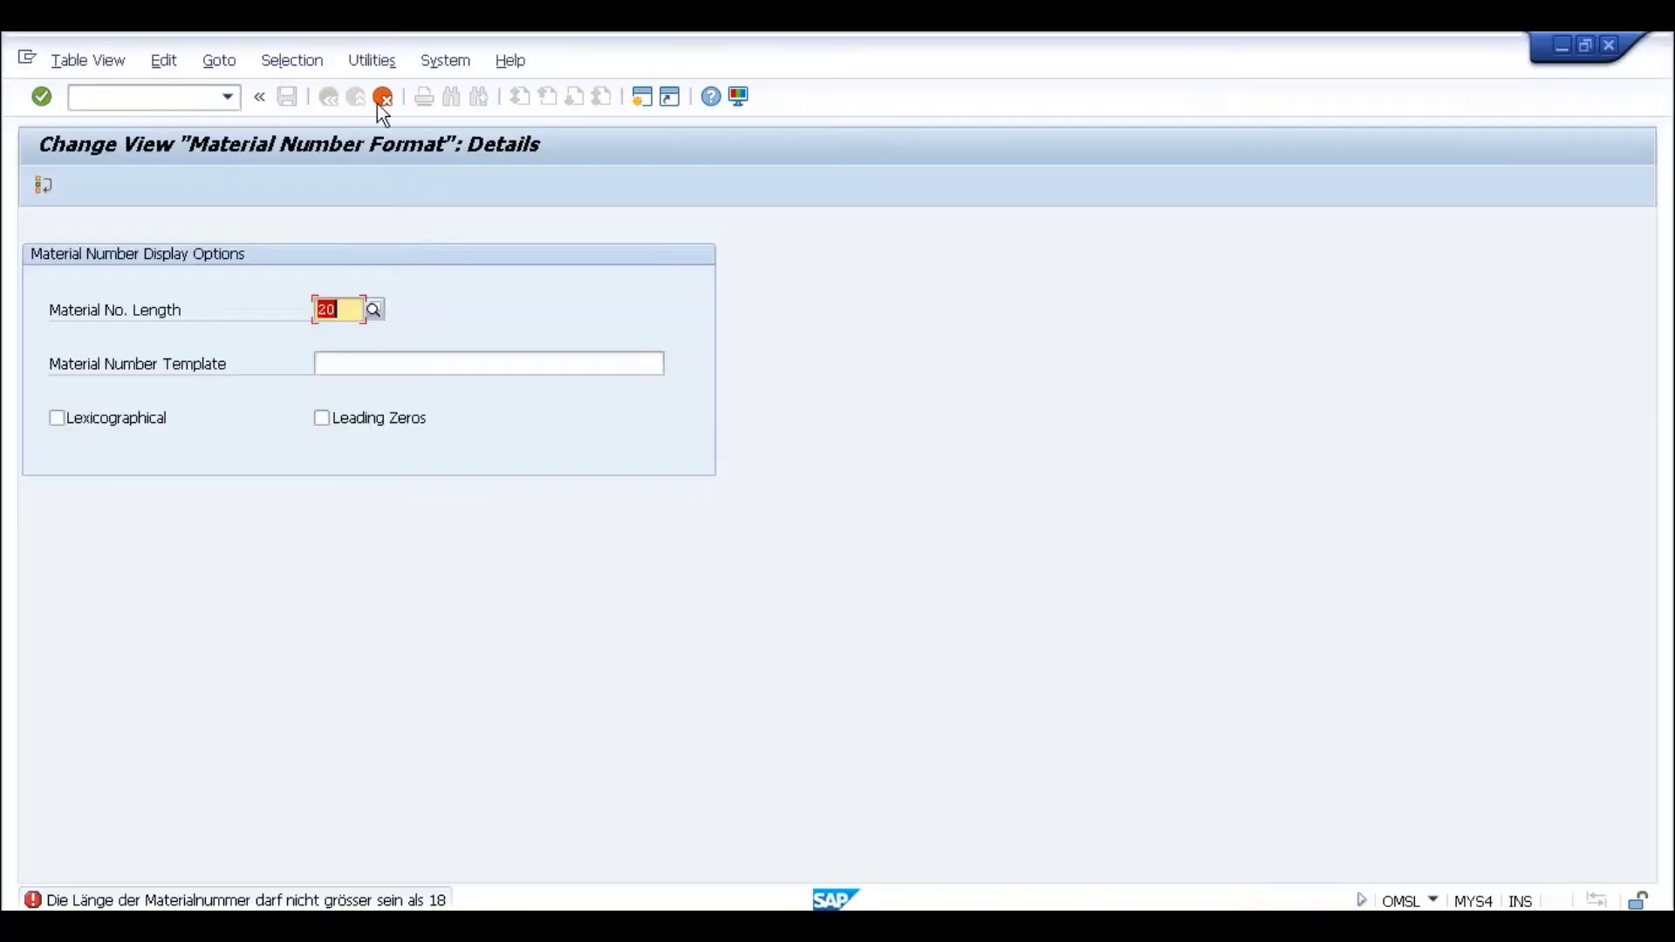
pyautogui.click(380, 99)
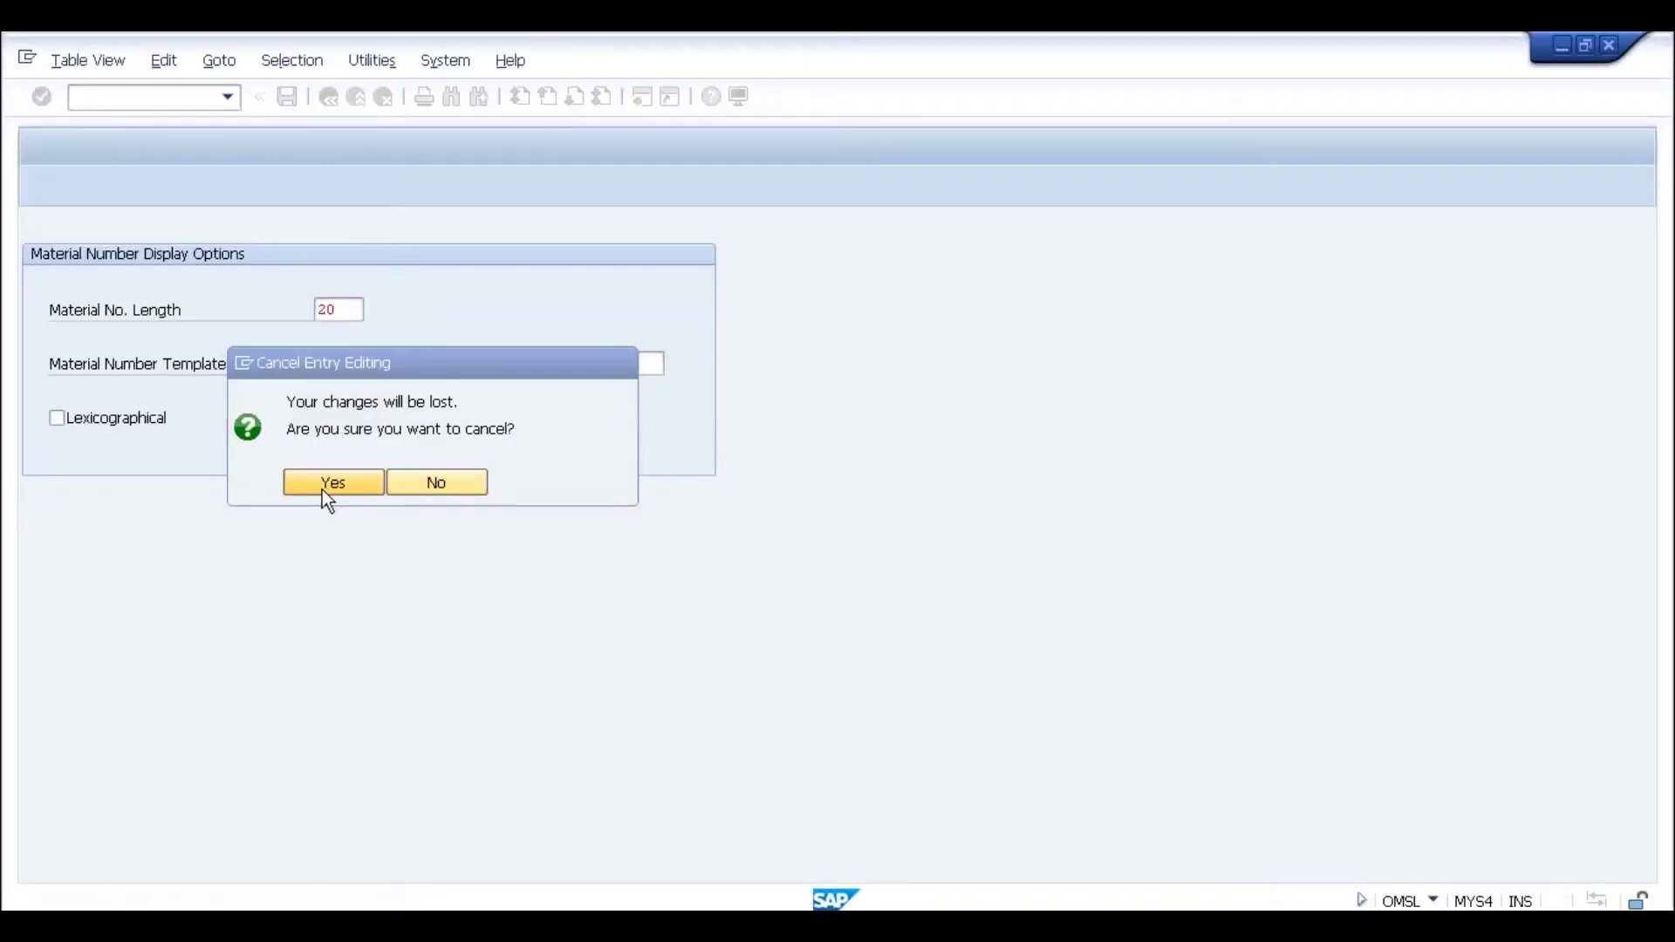
pyautogui.click(322, 490)
pyautogui.click(395, 92)
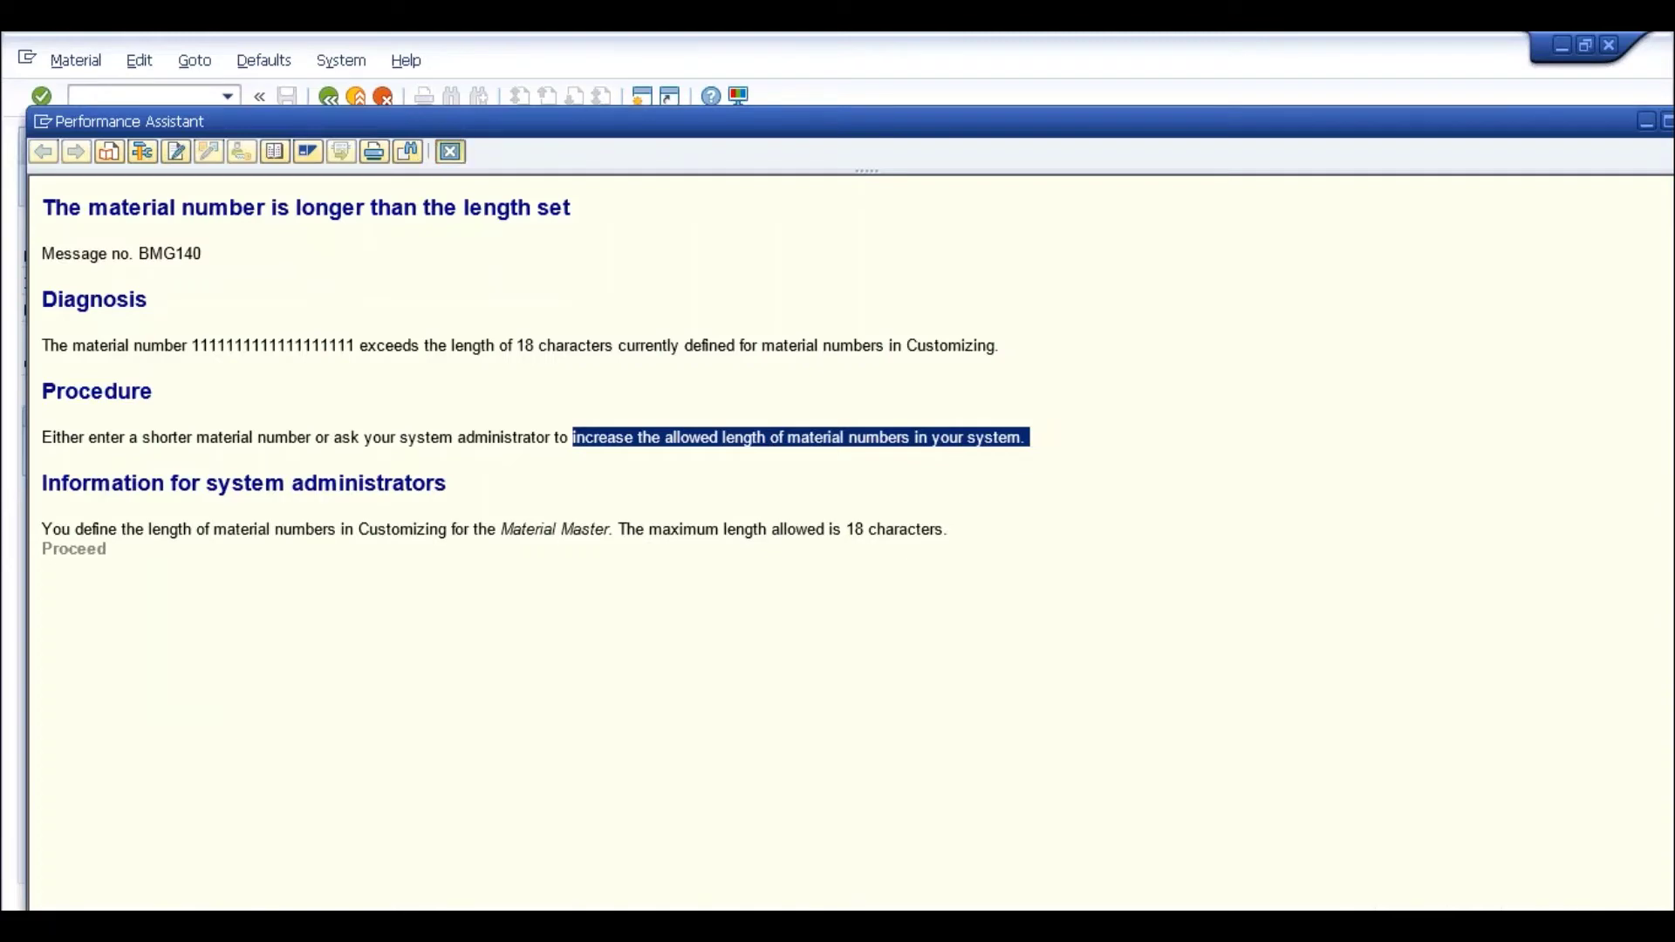
# Step: Close the message help, leave material creation in MYS4, and switch to the EHP7 Create Material session
pyautogui.click(450, 151)
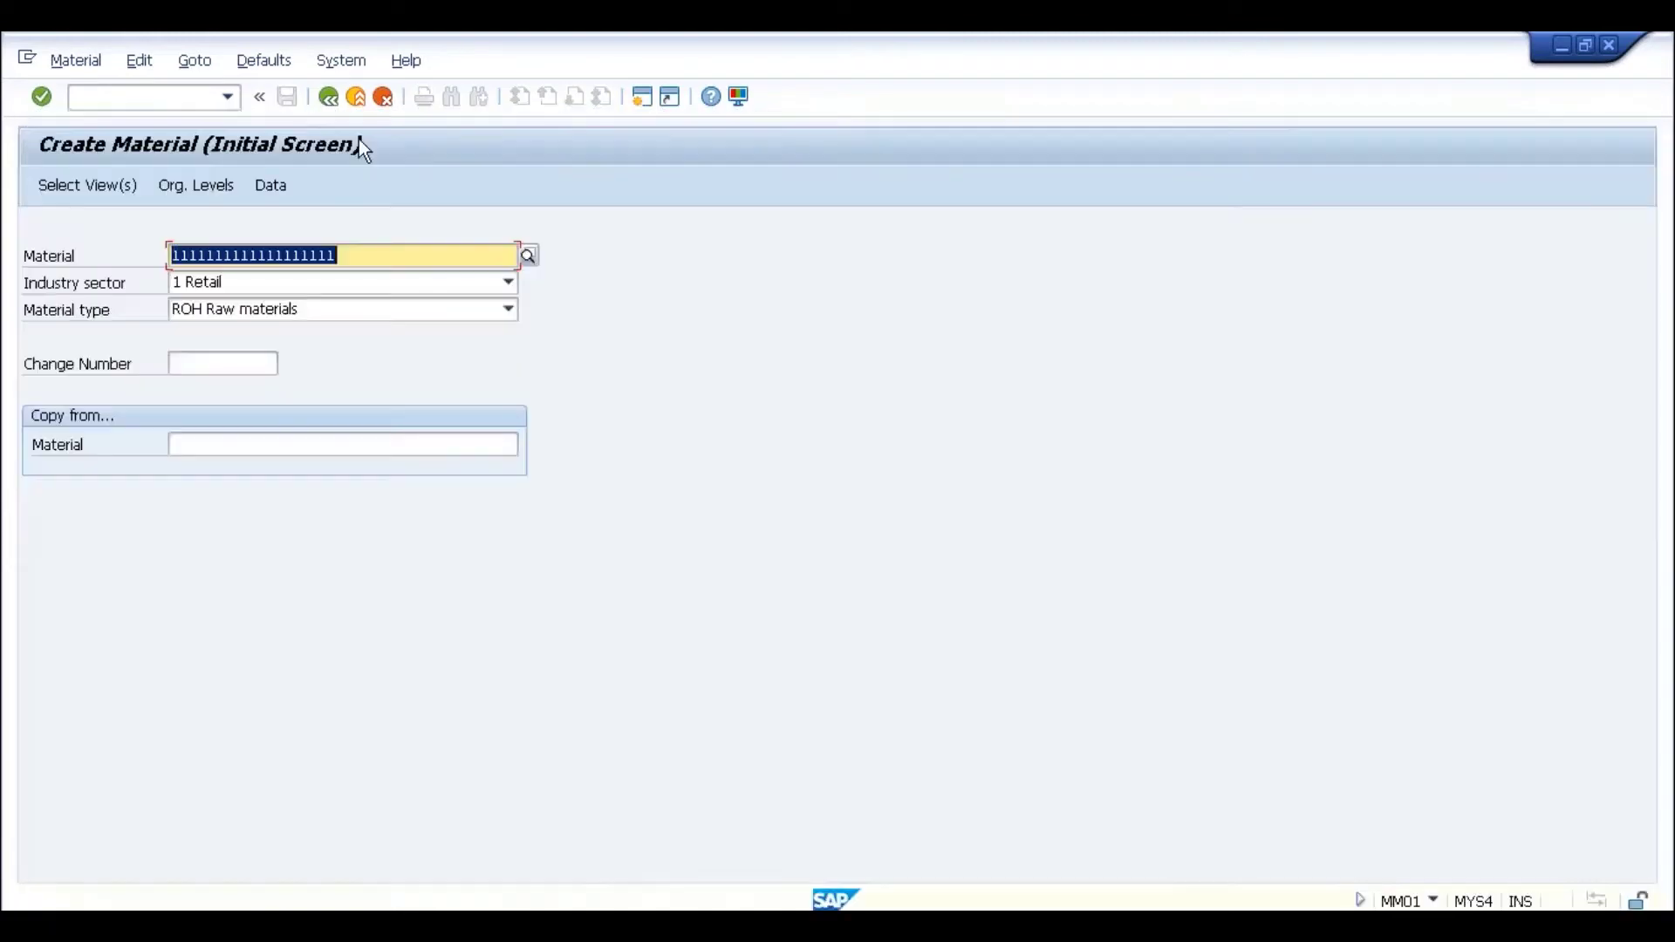
pyautogui.click(333, 98)
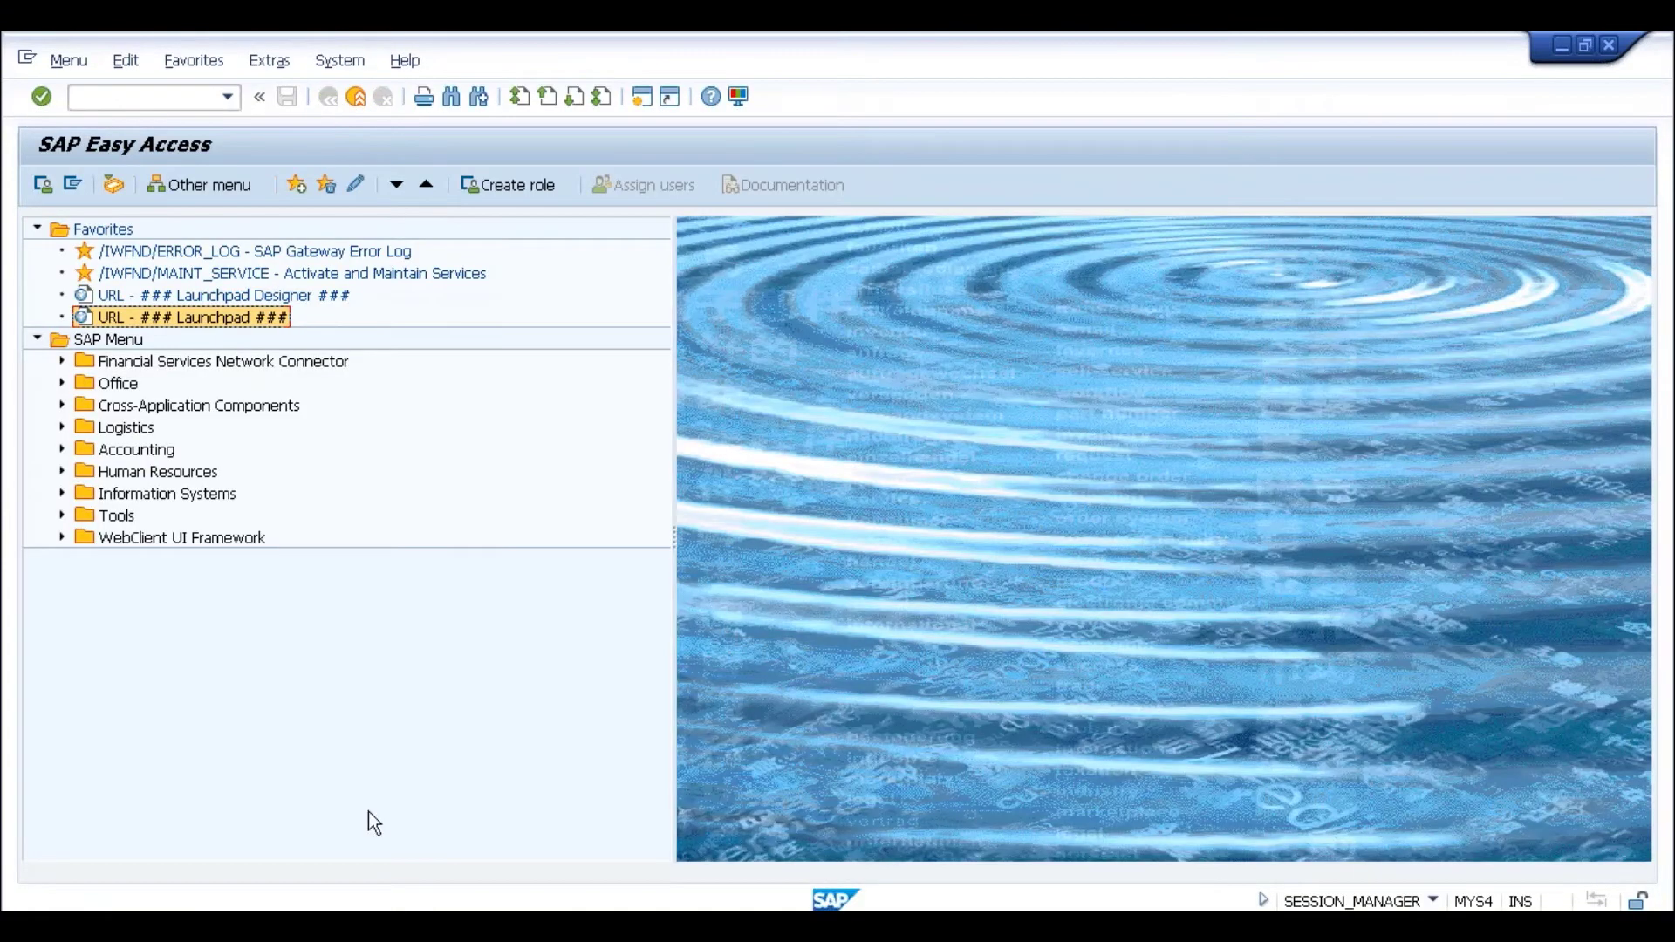
pyautogui.click(357, 926)
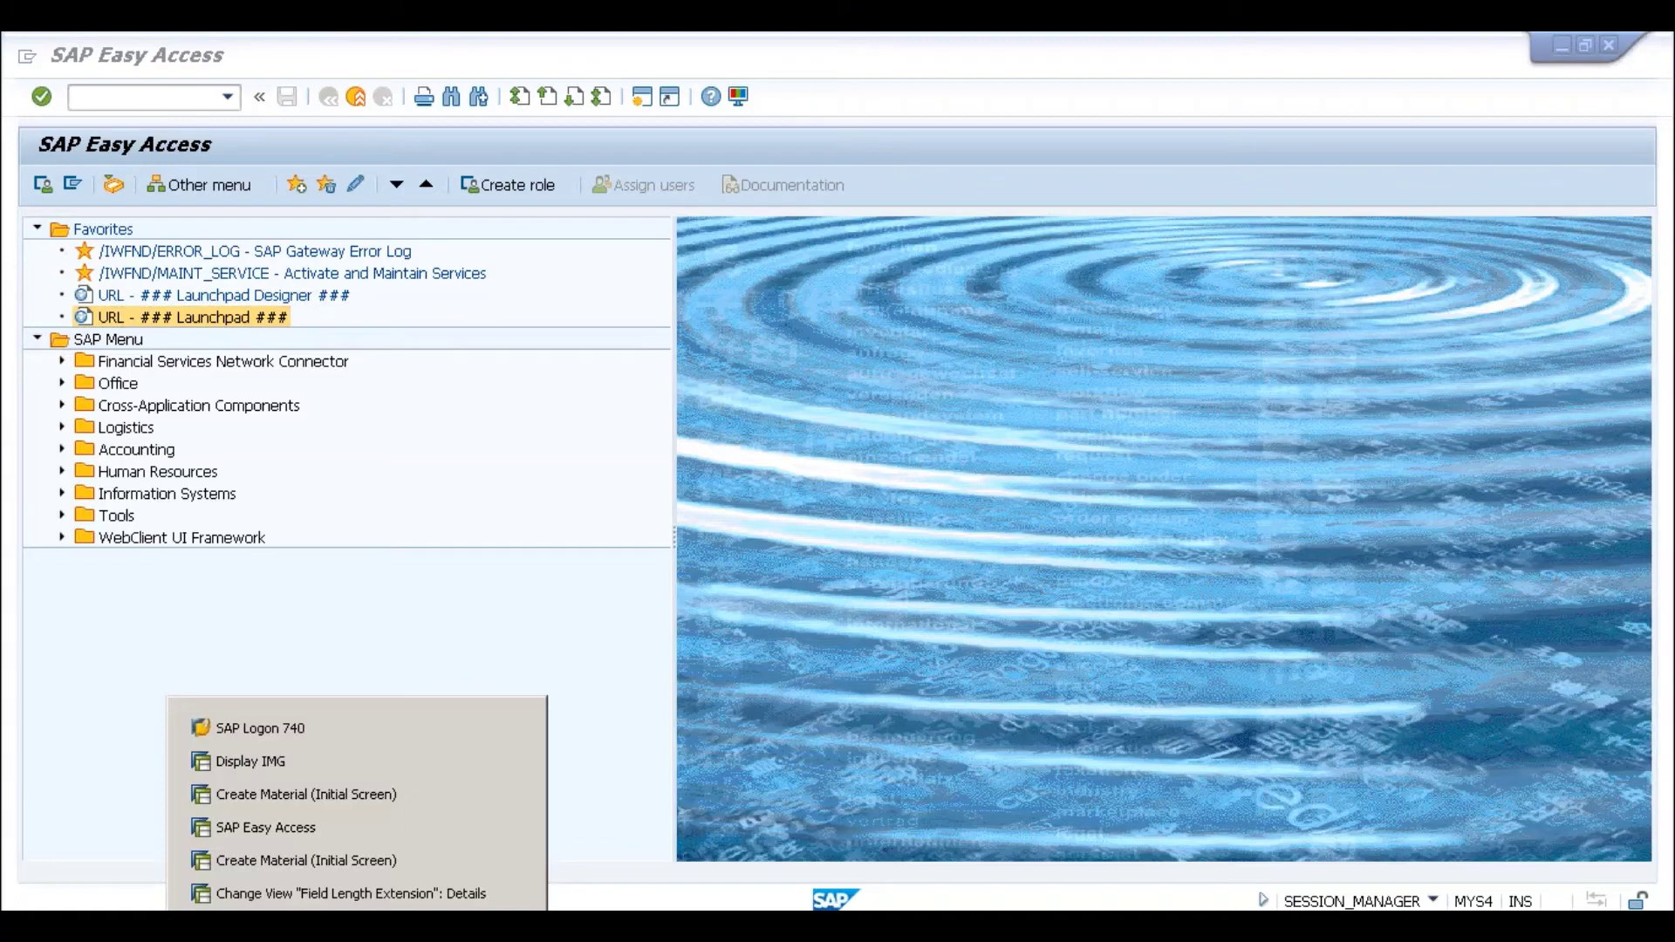
pyautogui.click(330, 862)
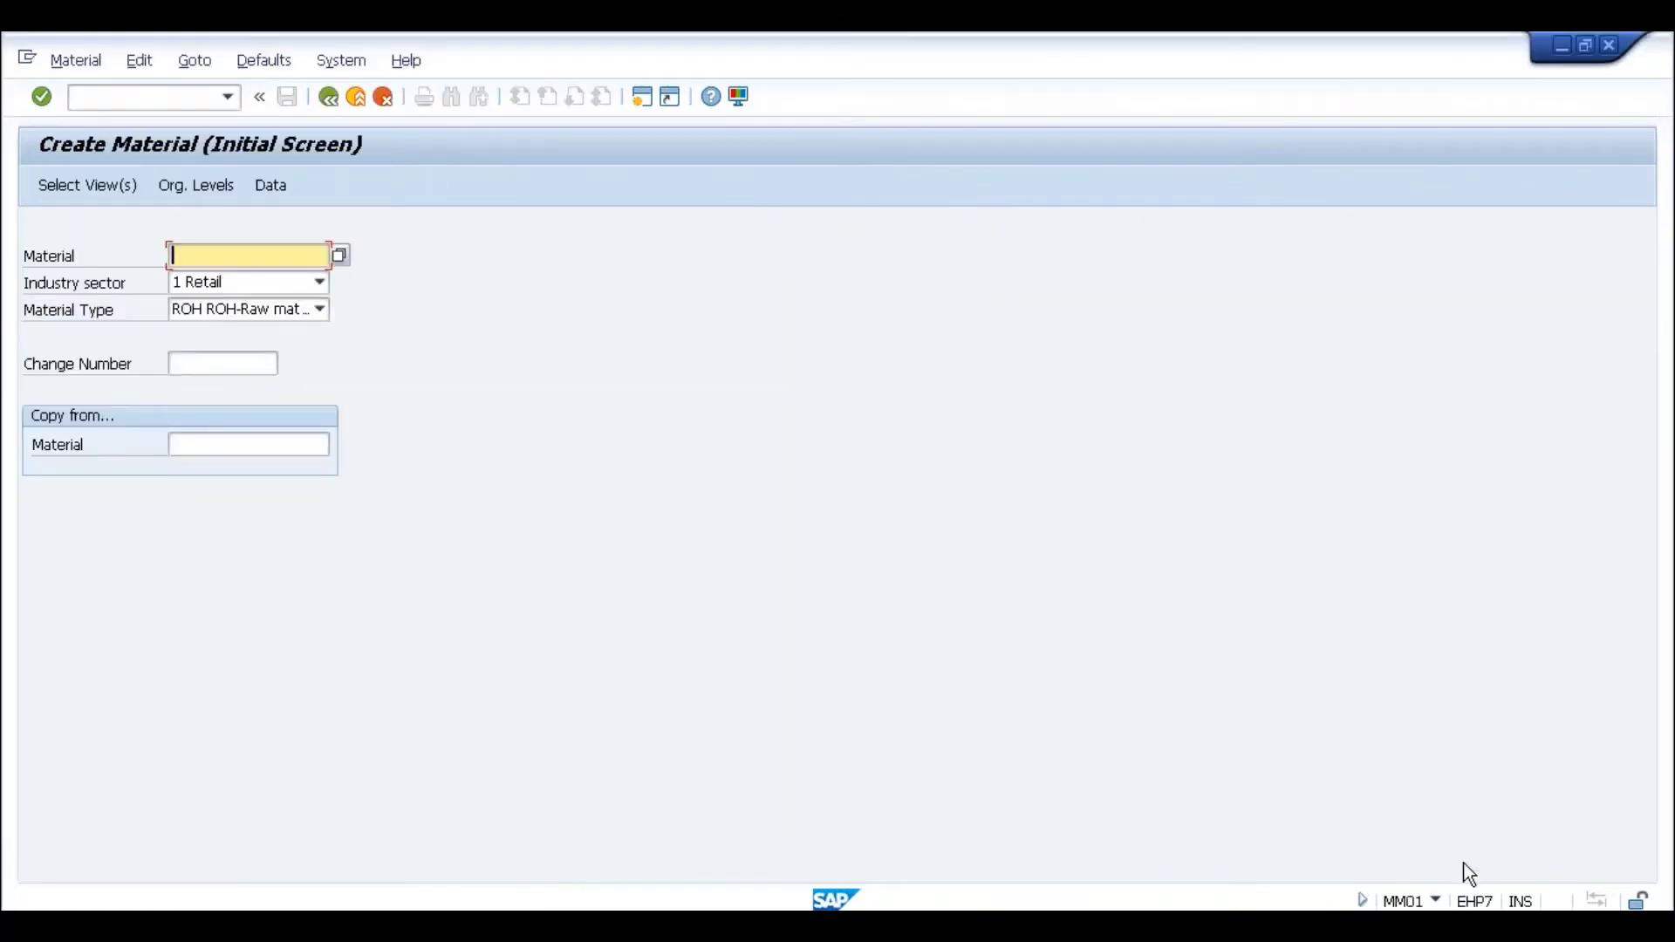
# Step: Start transaction se16n in the EHP7 session and load the selection fields of table MARA
pyautogui.click(166, 97)
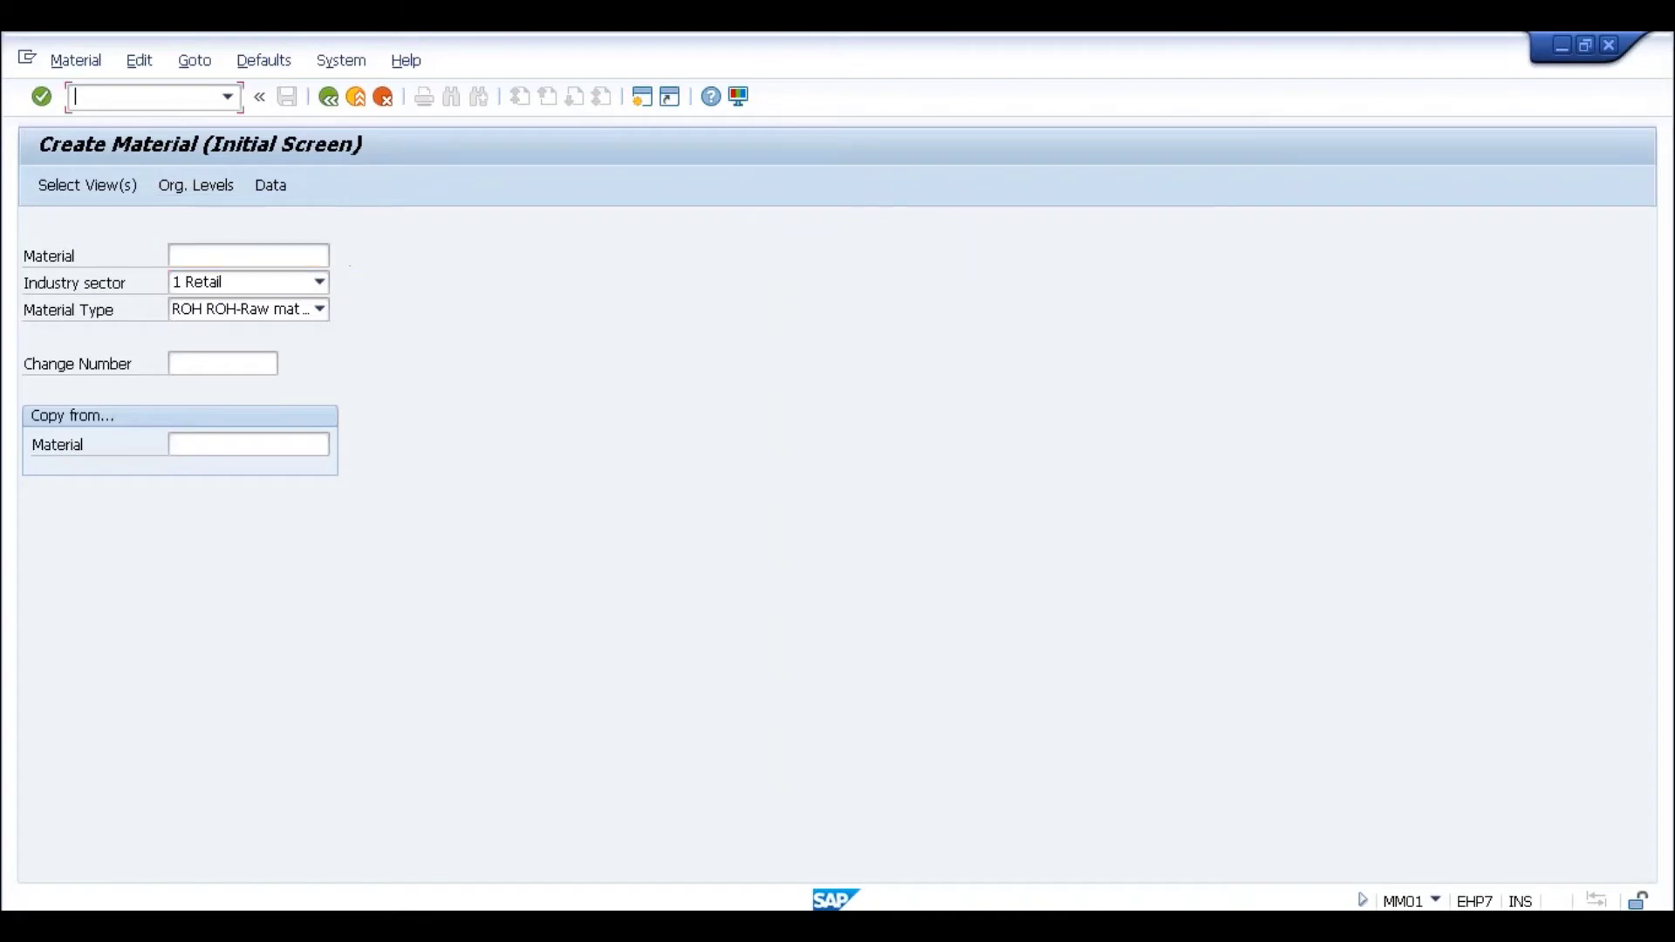
pyautogui.write('/nse16n')
pyautogui.press('Return')
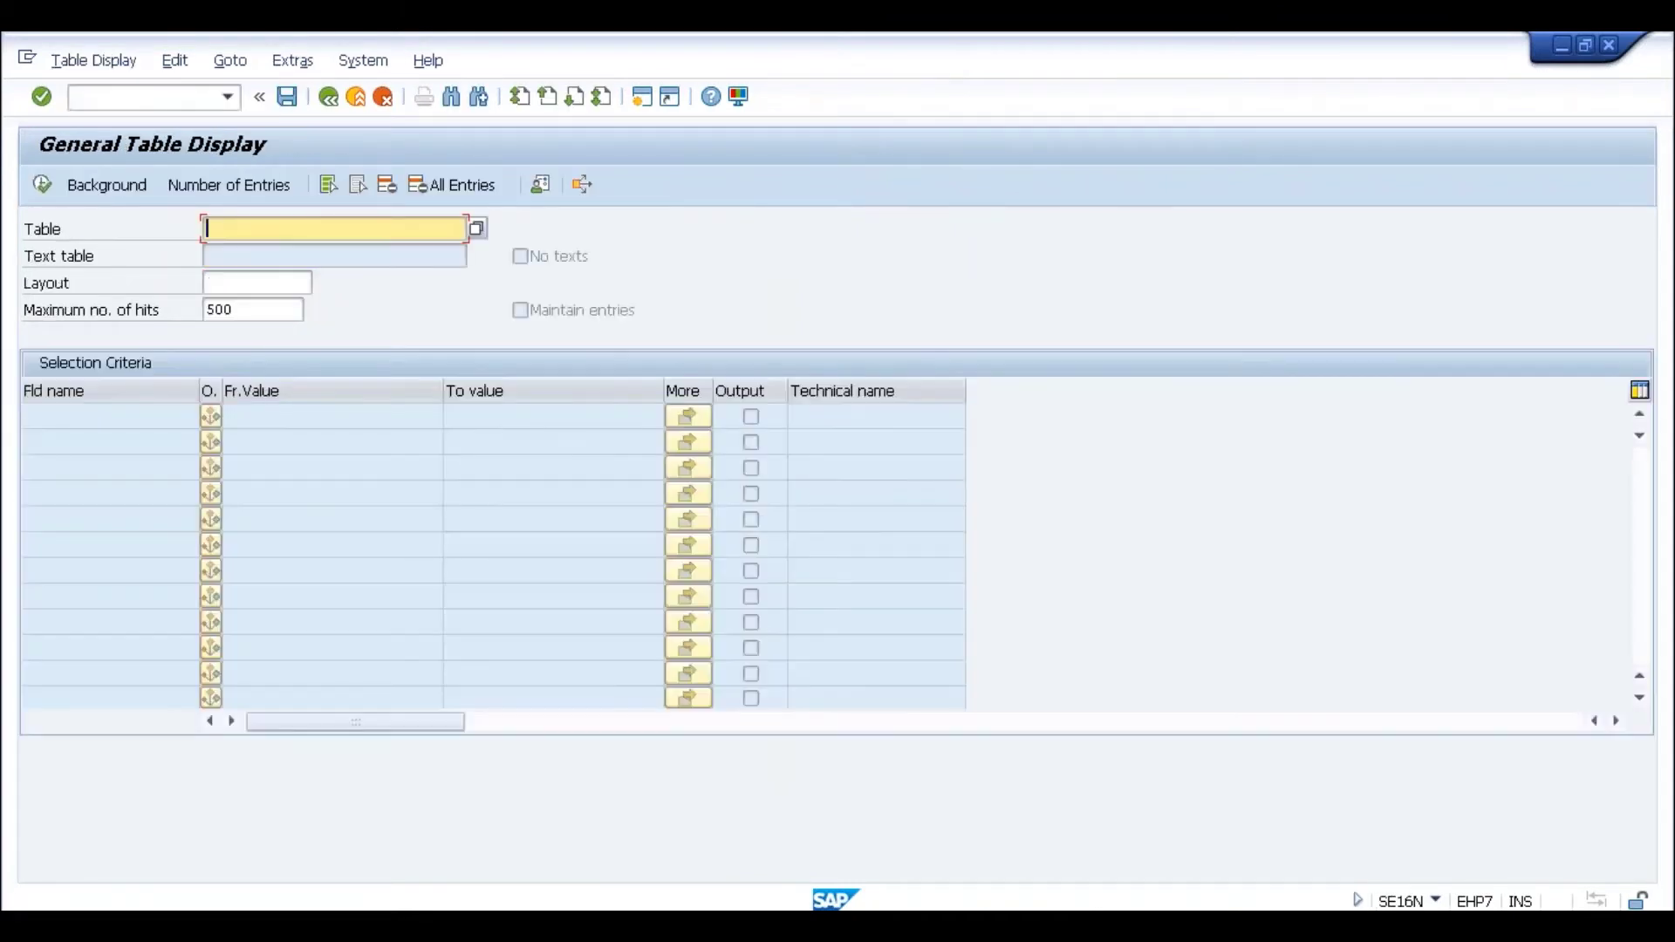
pyautogui.write('MARA')
pyautogui.press('Return')
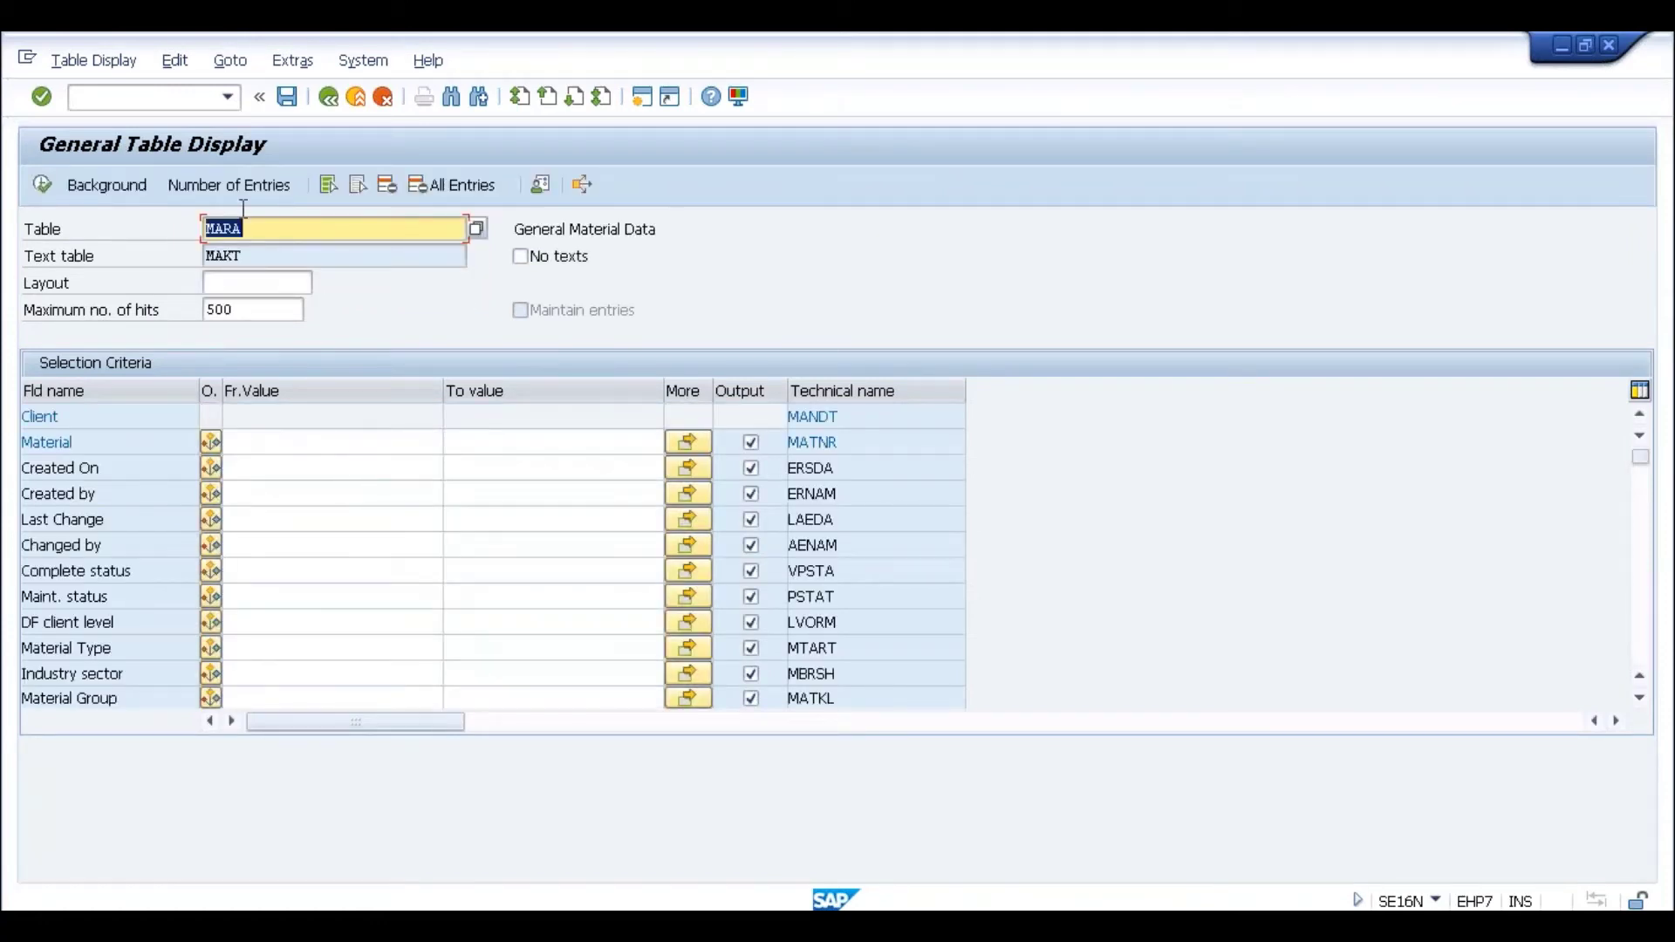
# Step: Display database table MARA through transaction se11 in EHP7 and examine the length of the MATNR field
pyautogui.click(174, 95)
pyautogui.write('/n')
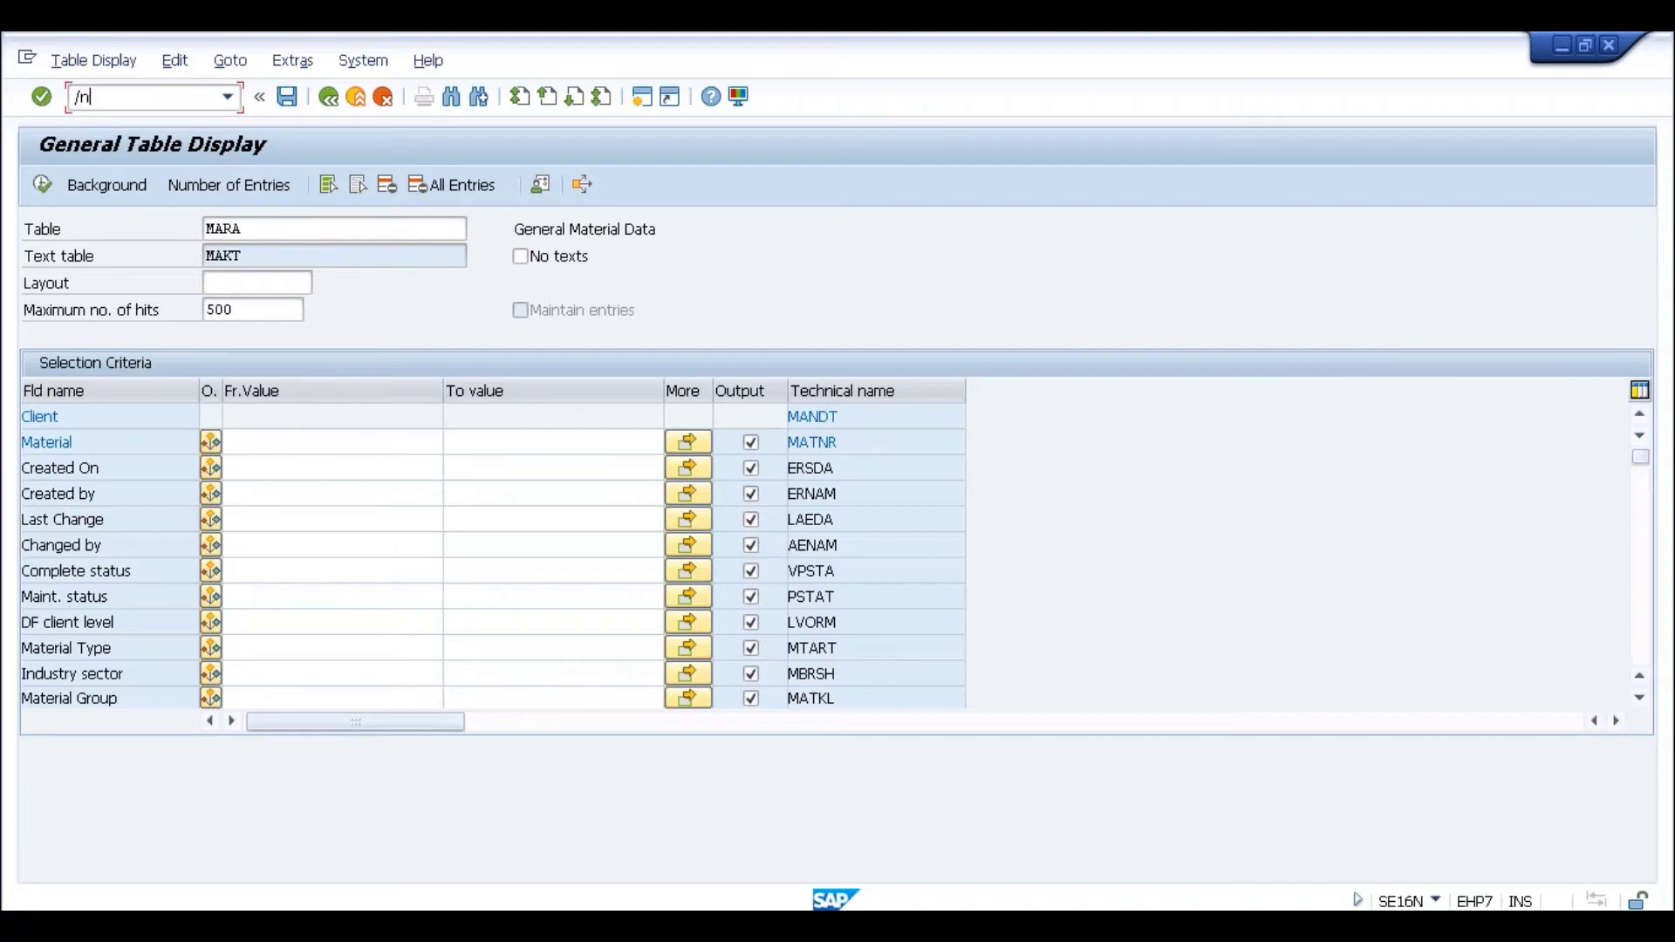
pyautogui.write('se11')
pyautogui.press('Return')
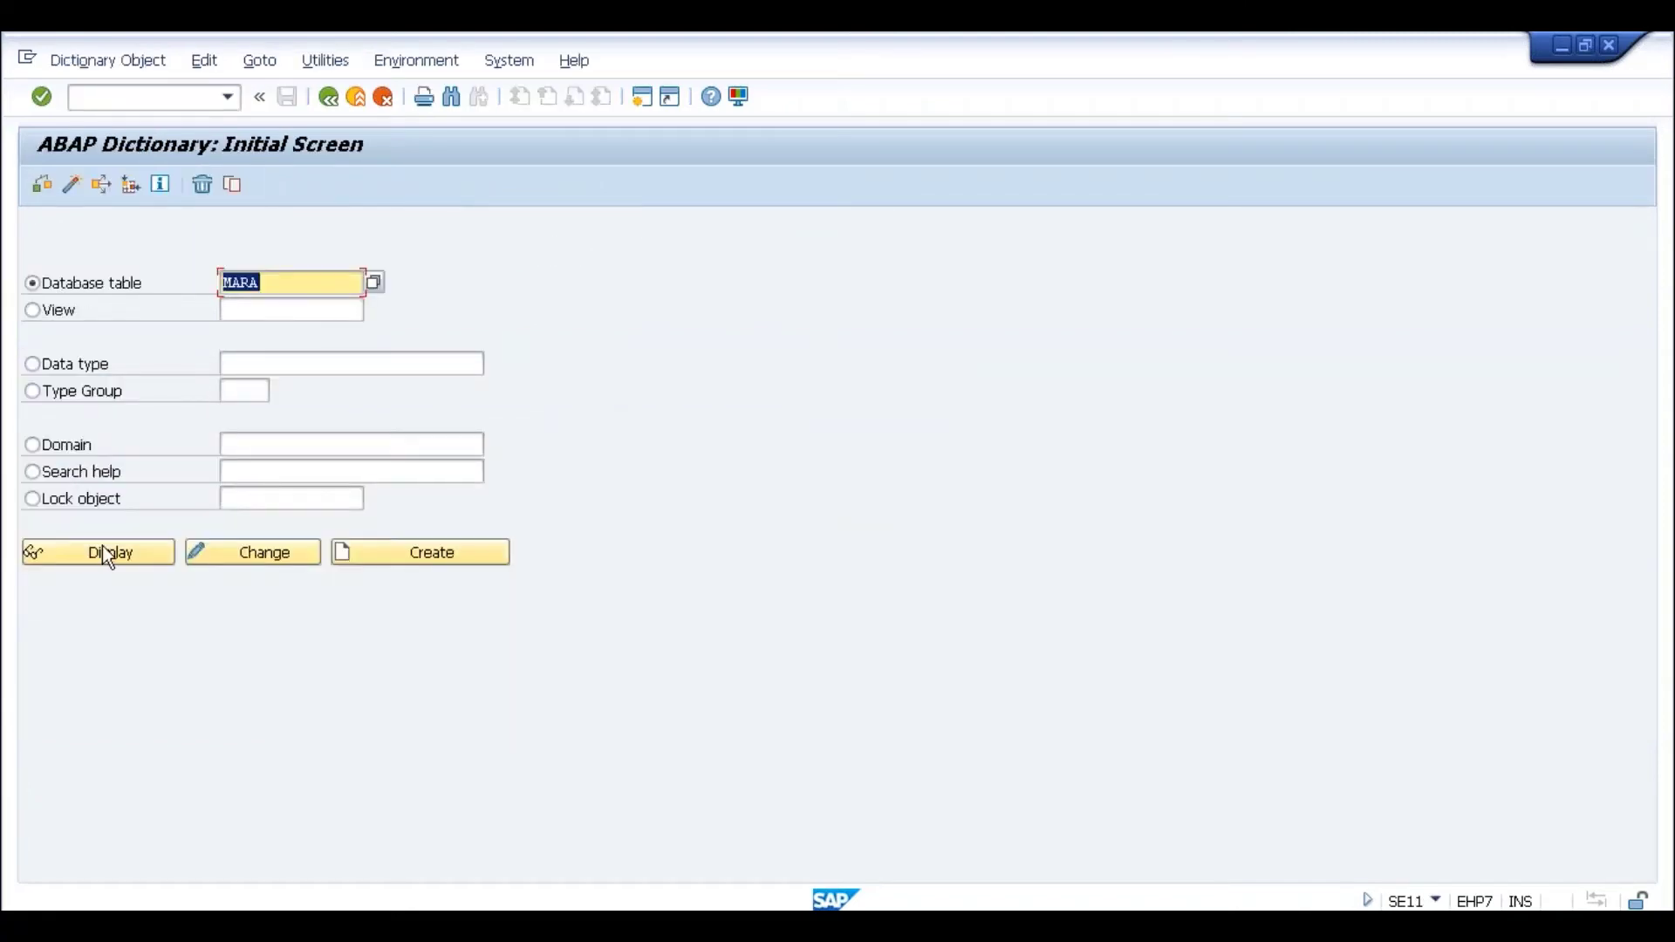
pyautogui.click(102, 546)
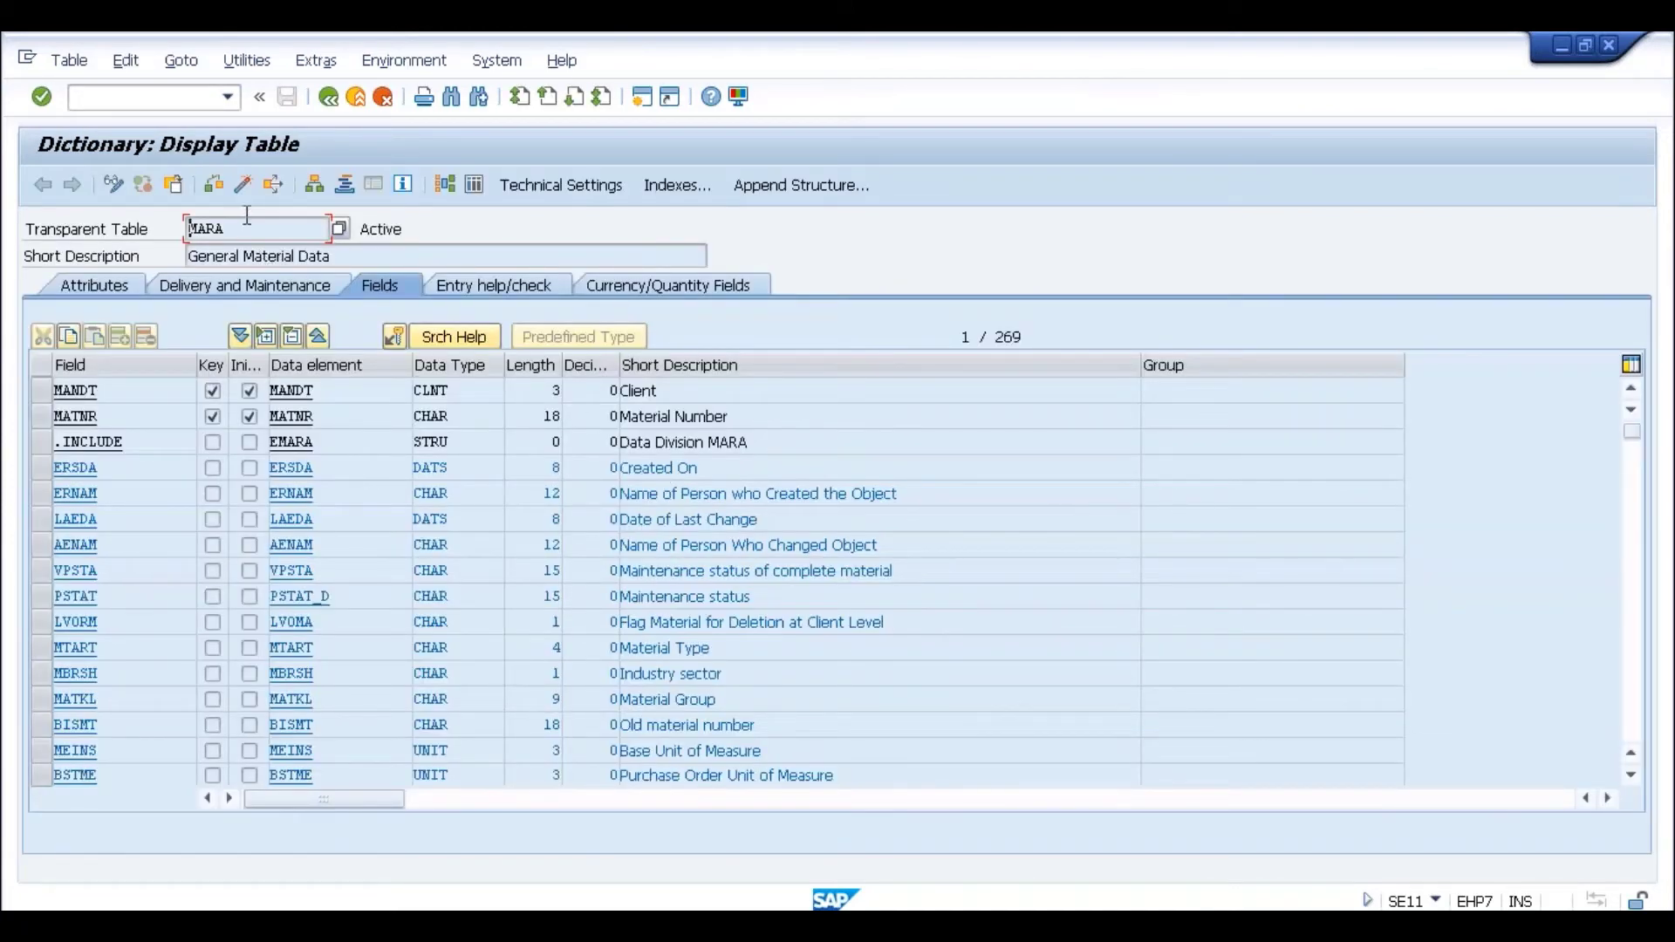
pyautogui.click(152, 417)
pyautogui.click(543, 416)
pyautogui.moveTo(541, 406); pyautogui.dragTo(579, 406)
pyautogui.press('Right')
# Step: Switch to the MYS4 session, display database table MARA through transaction se11, and examine the MATNR field's length
pyautogui.hotkey('alt', 'Tab')
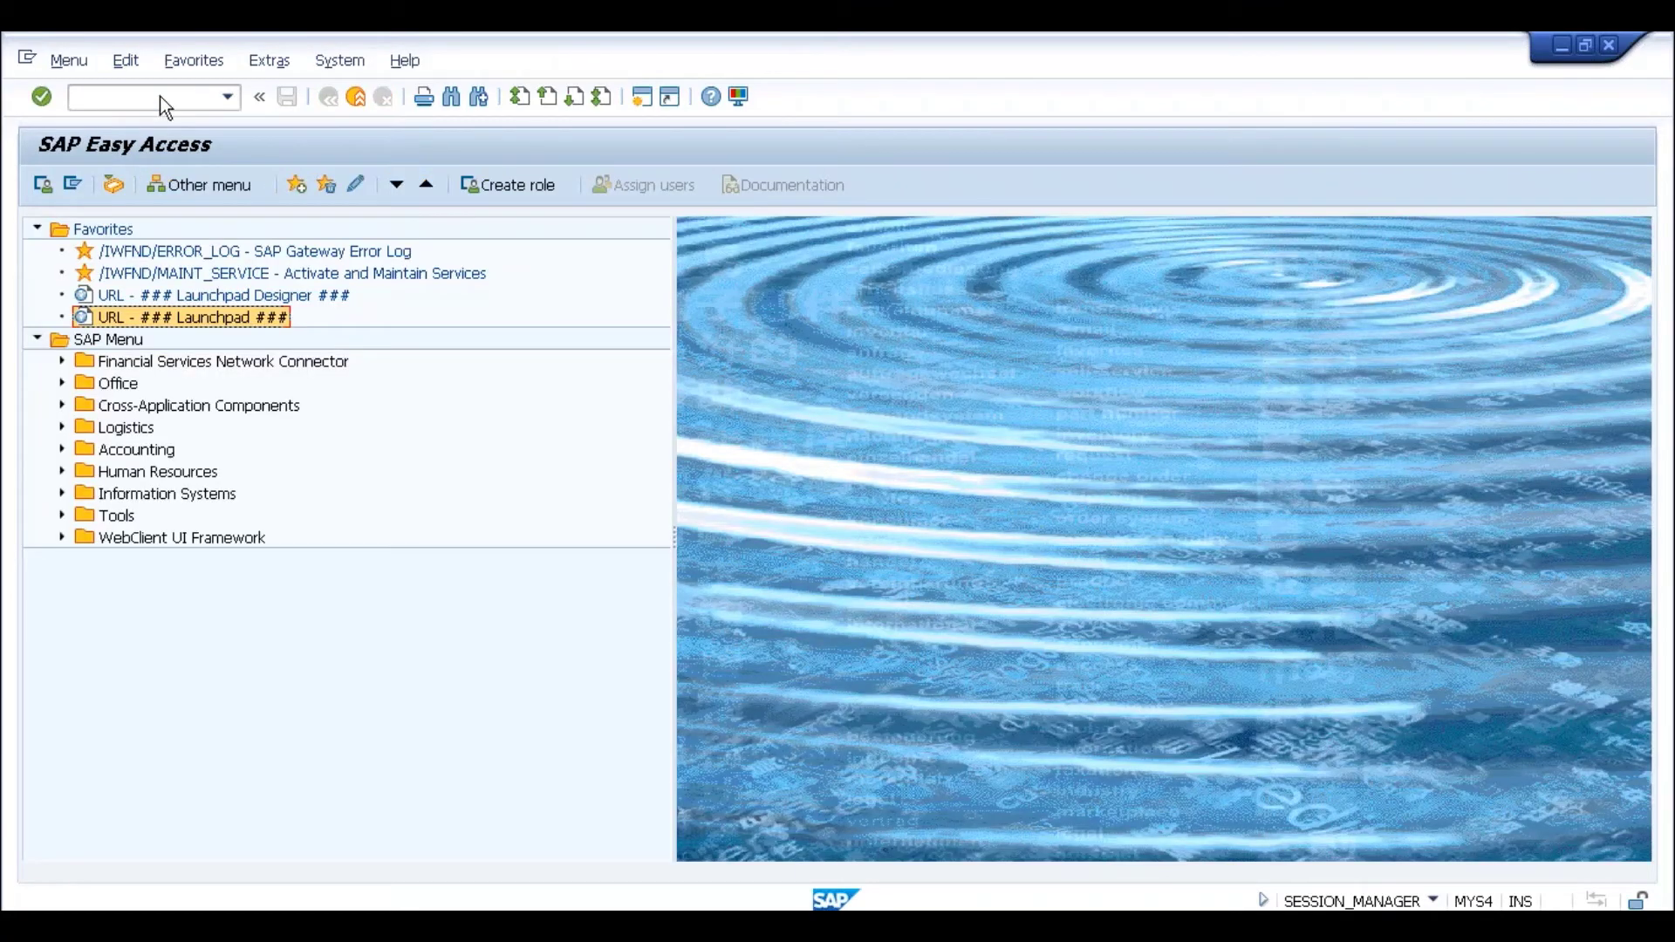
pyautogui.click(160, 96)
pyautogui.write('se11')
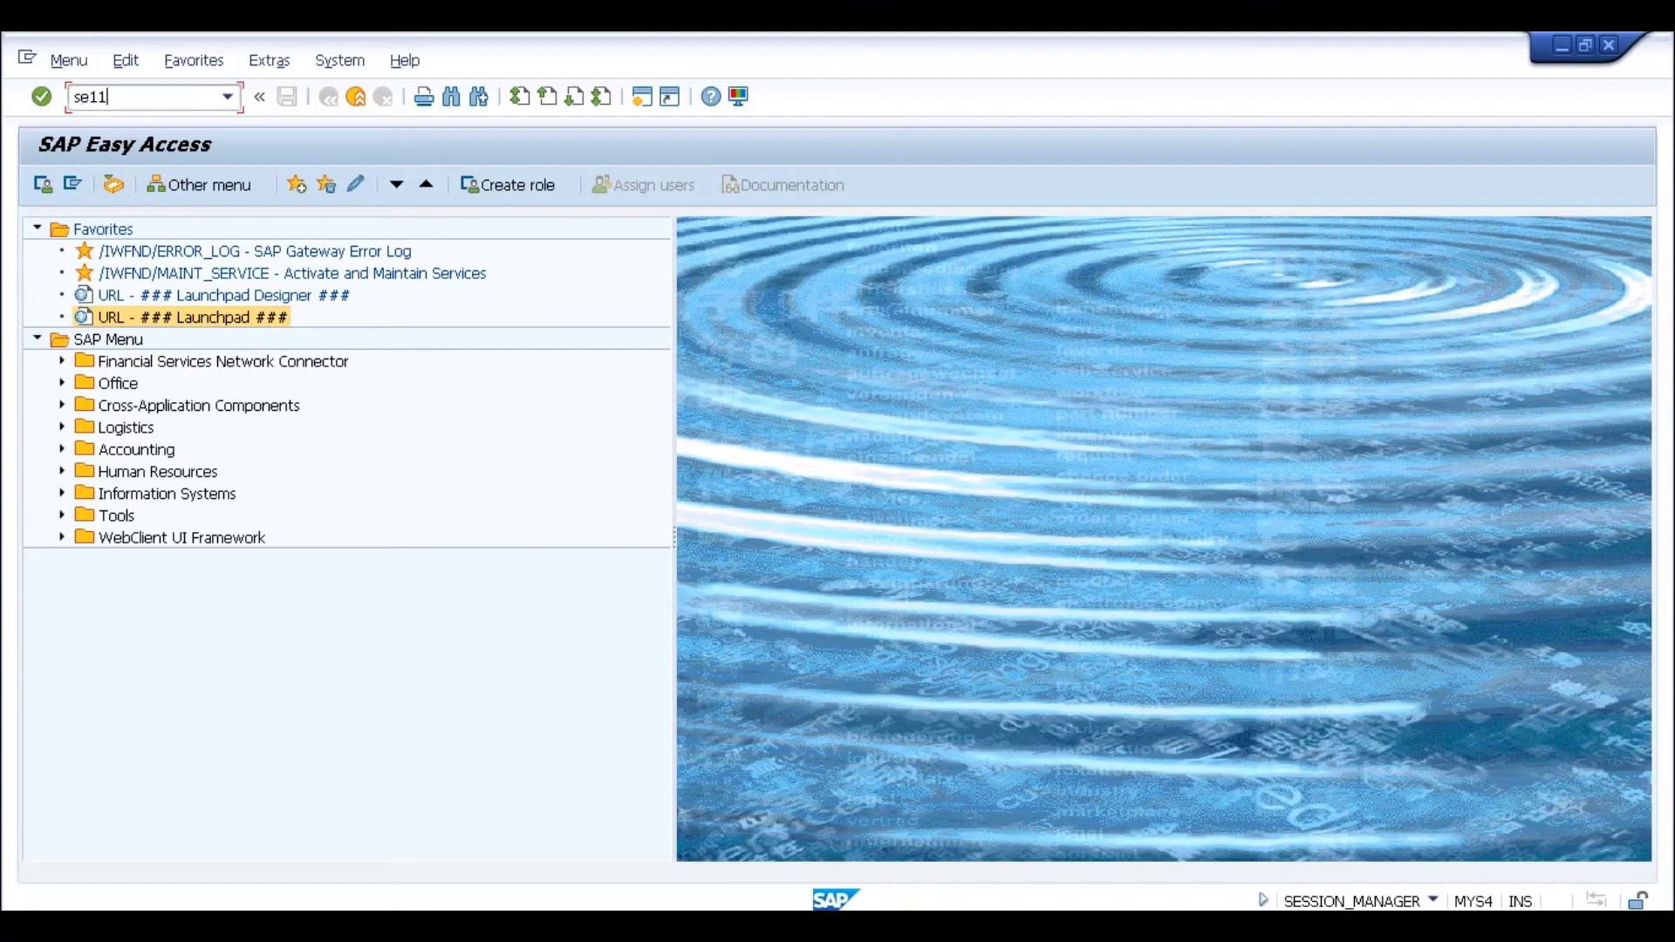
pyautogui.press('Return')
pyautogui.write('mara')
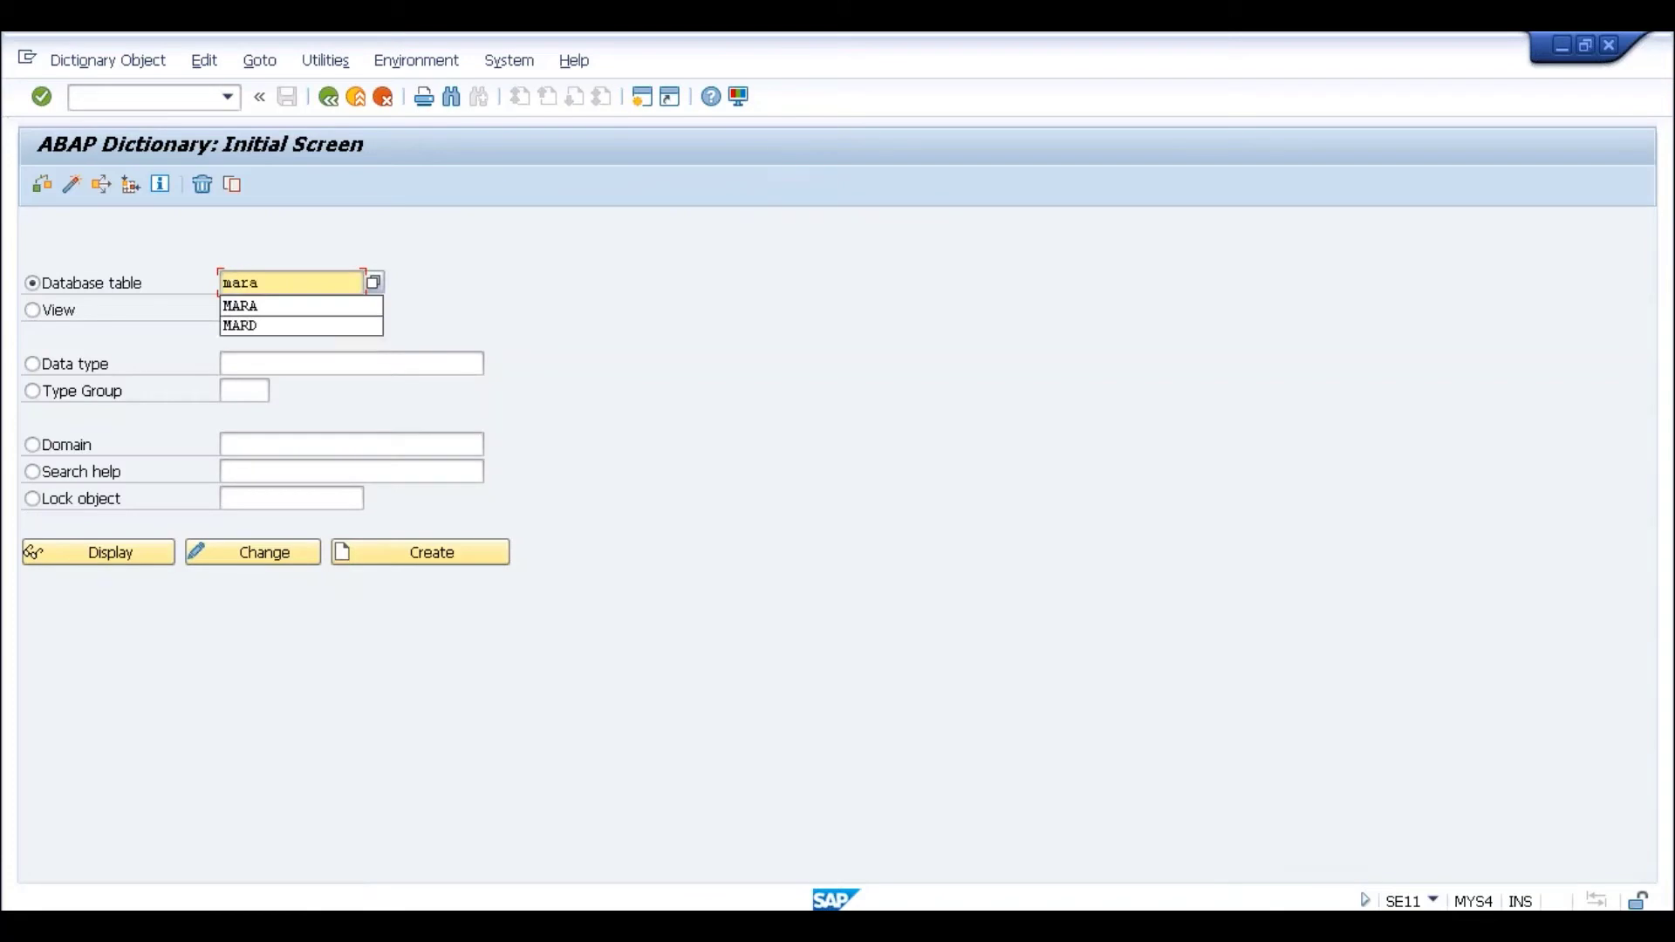
pyautogui.click(143, 551)
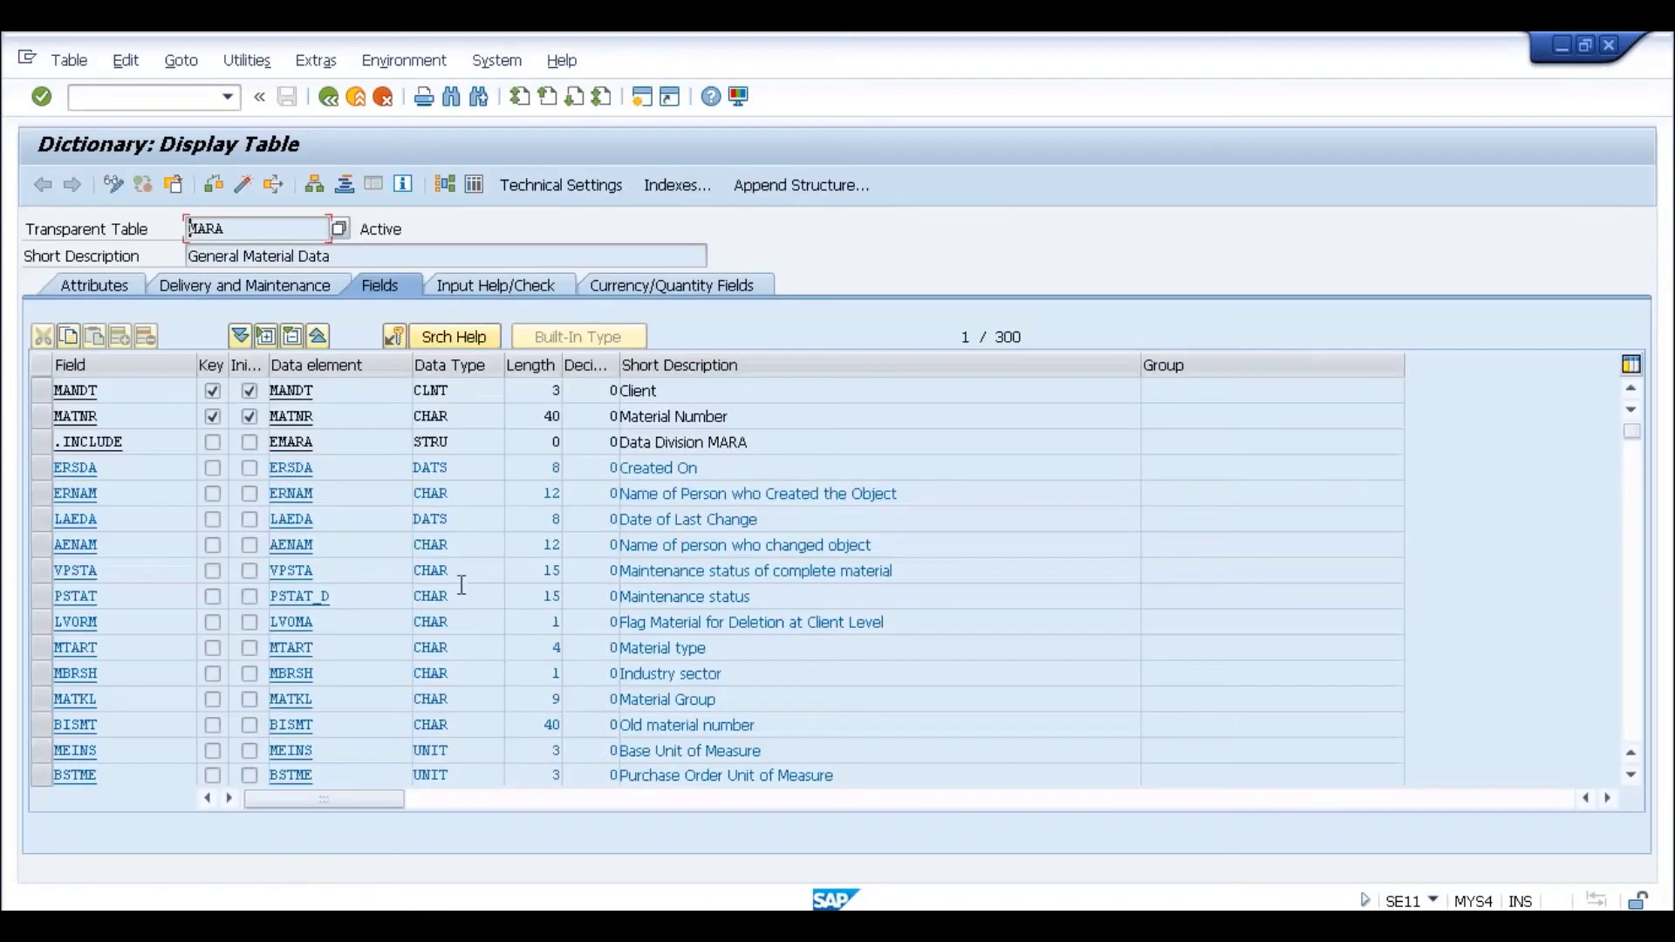
pyautogui.moveTo(535, 417); pyautogui.dragTo(572, 412)
pyautogui.click(572, 412)
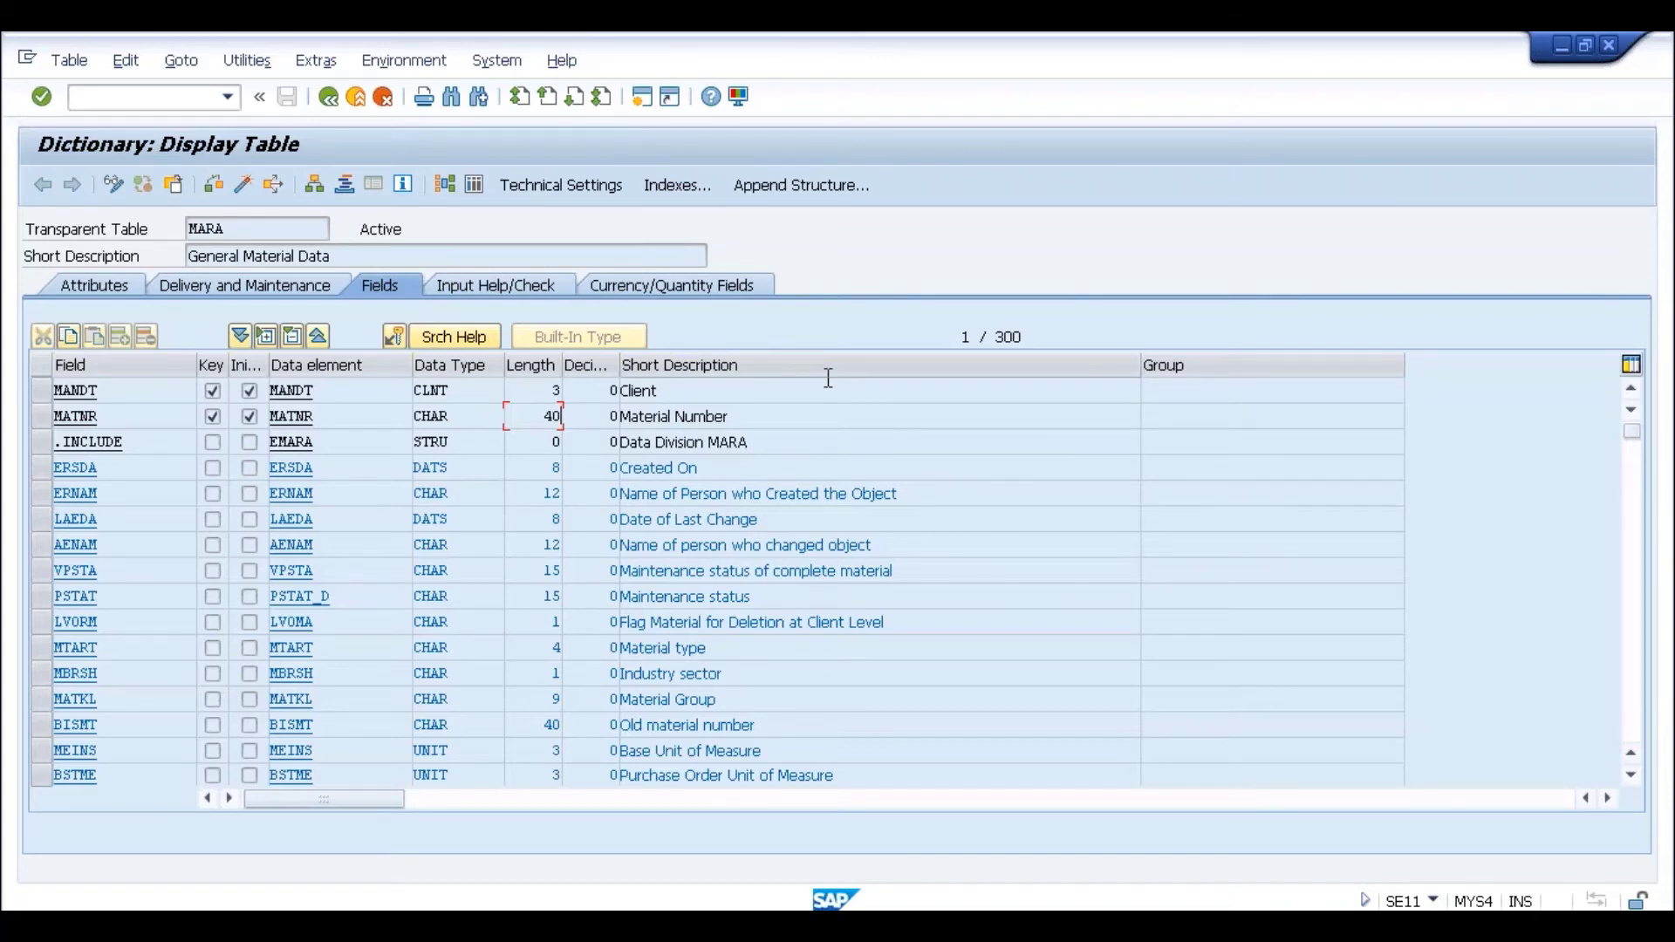
# Step: Start info record creation with transaction ME11 and pick the first suggested vendor
pyautogui.moveTo(1169, 48)
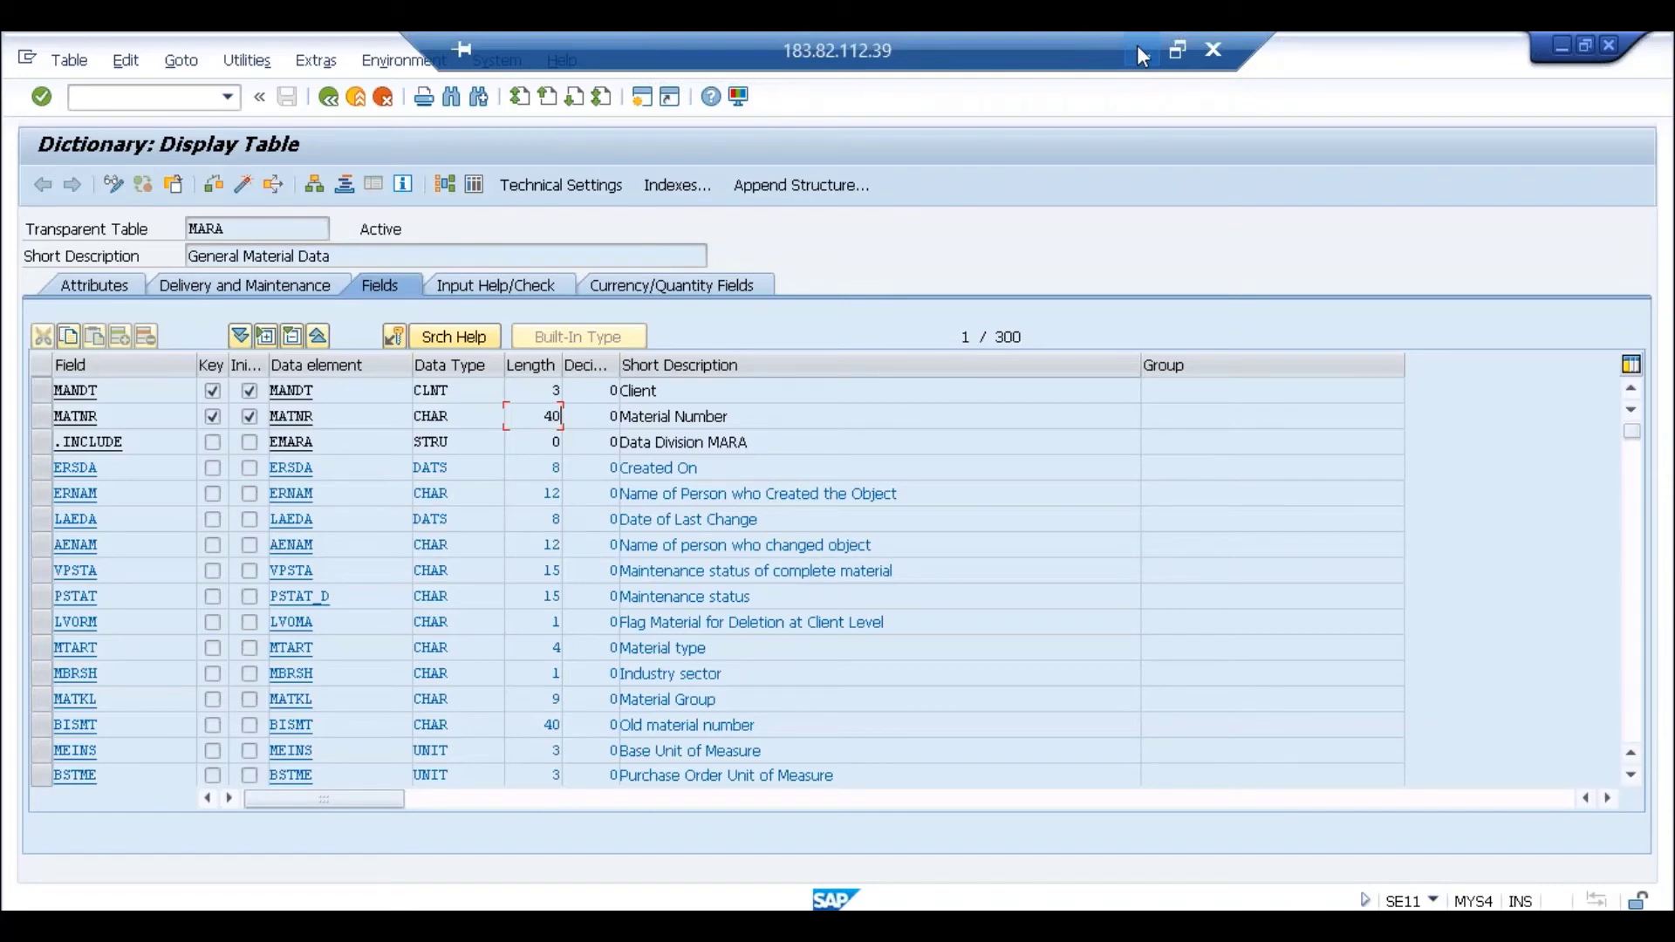
pyautogui.click(148, 96)
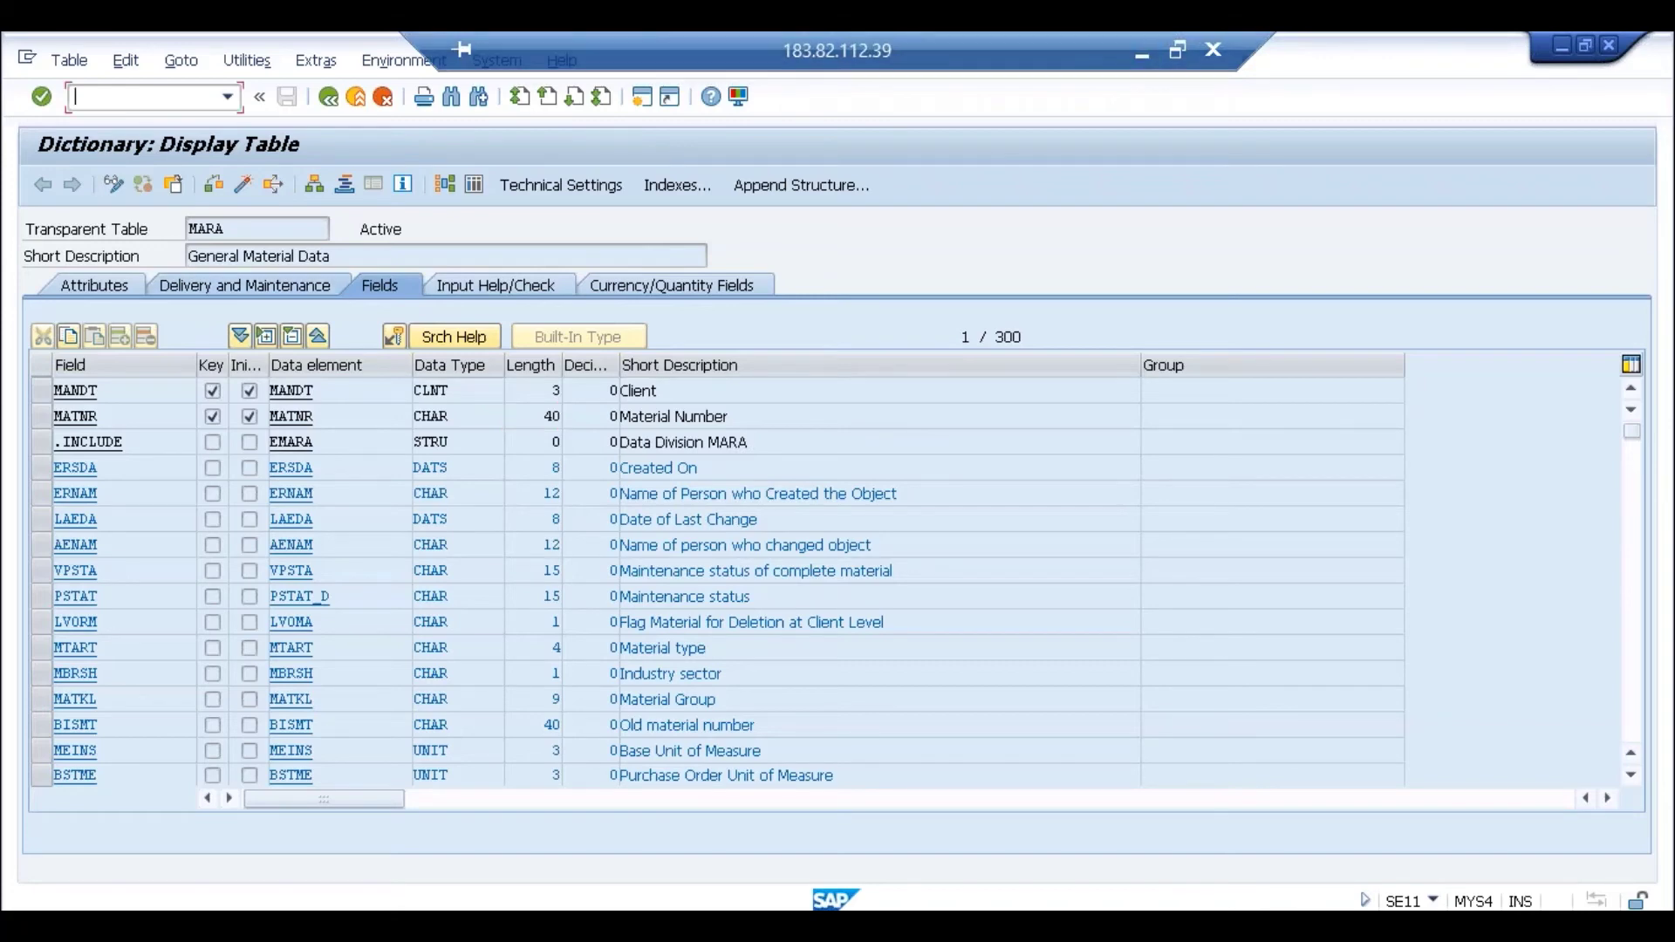
pyautogui.write('/nme11')
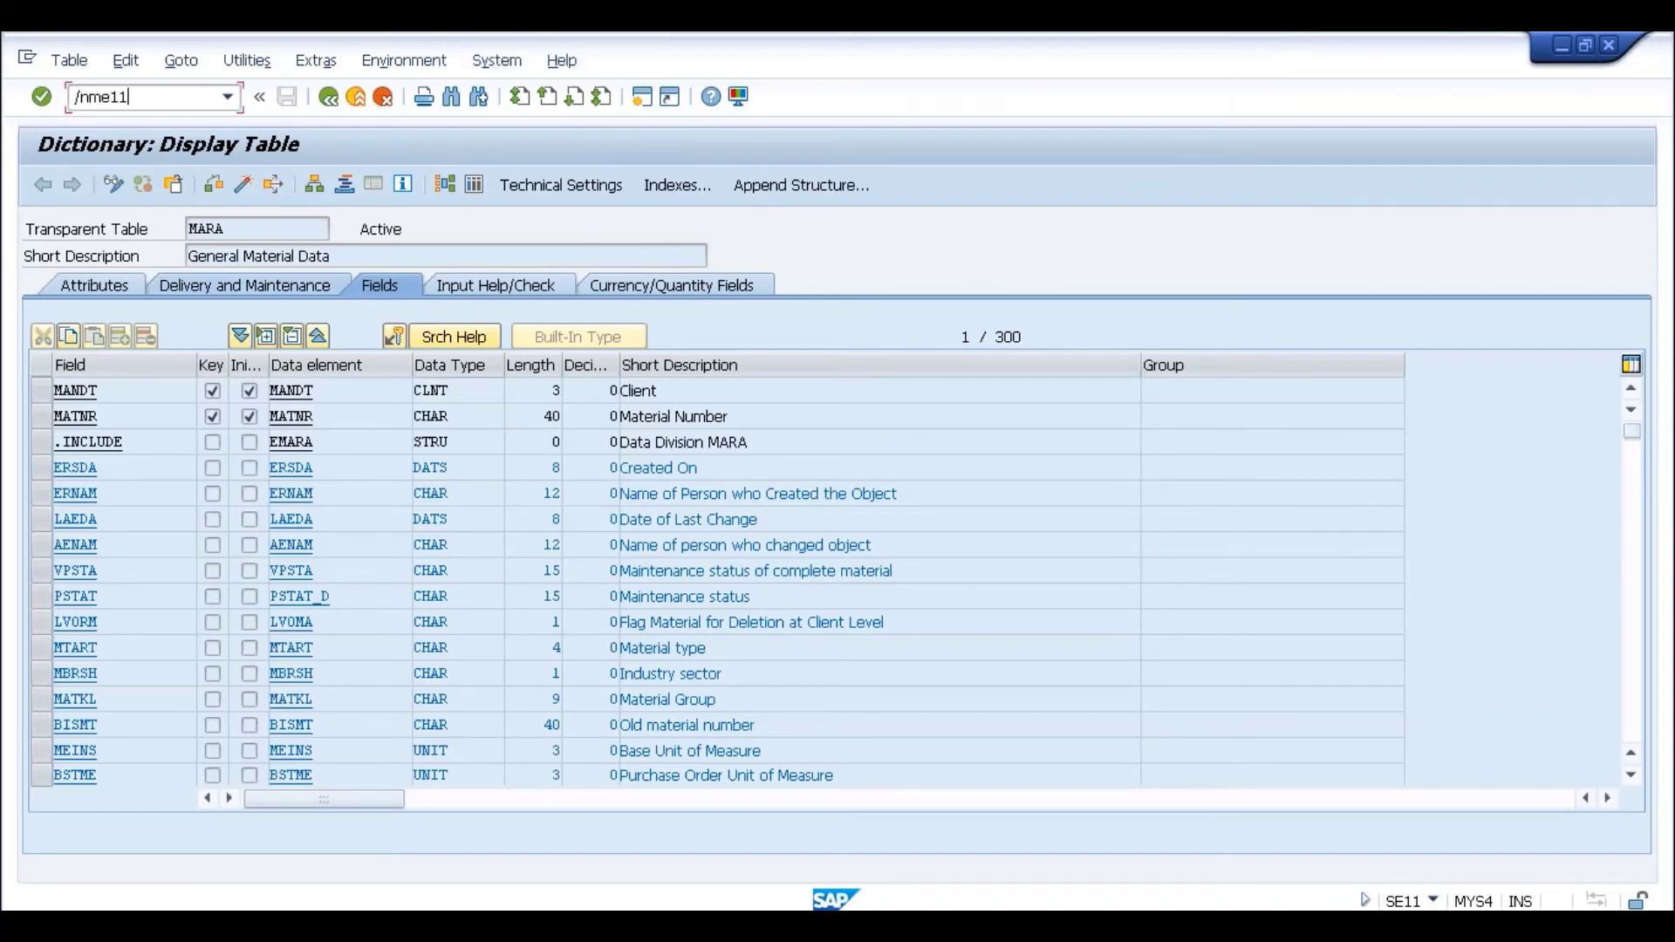
pyautogui.press('Return')
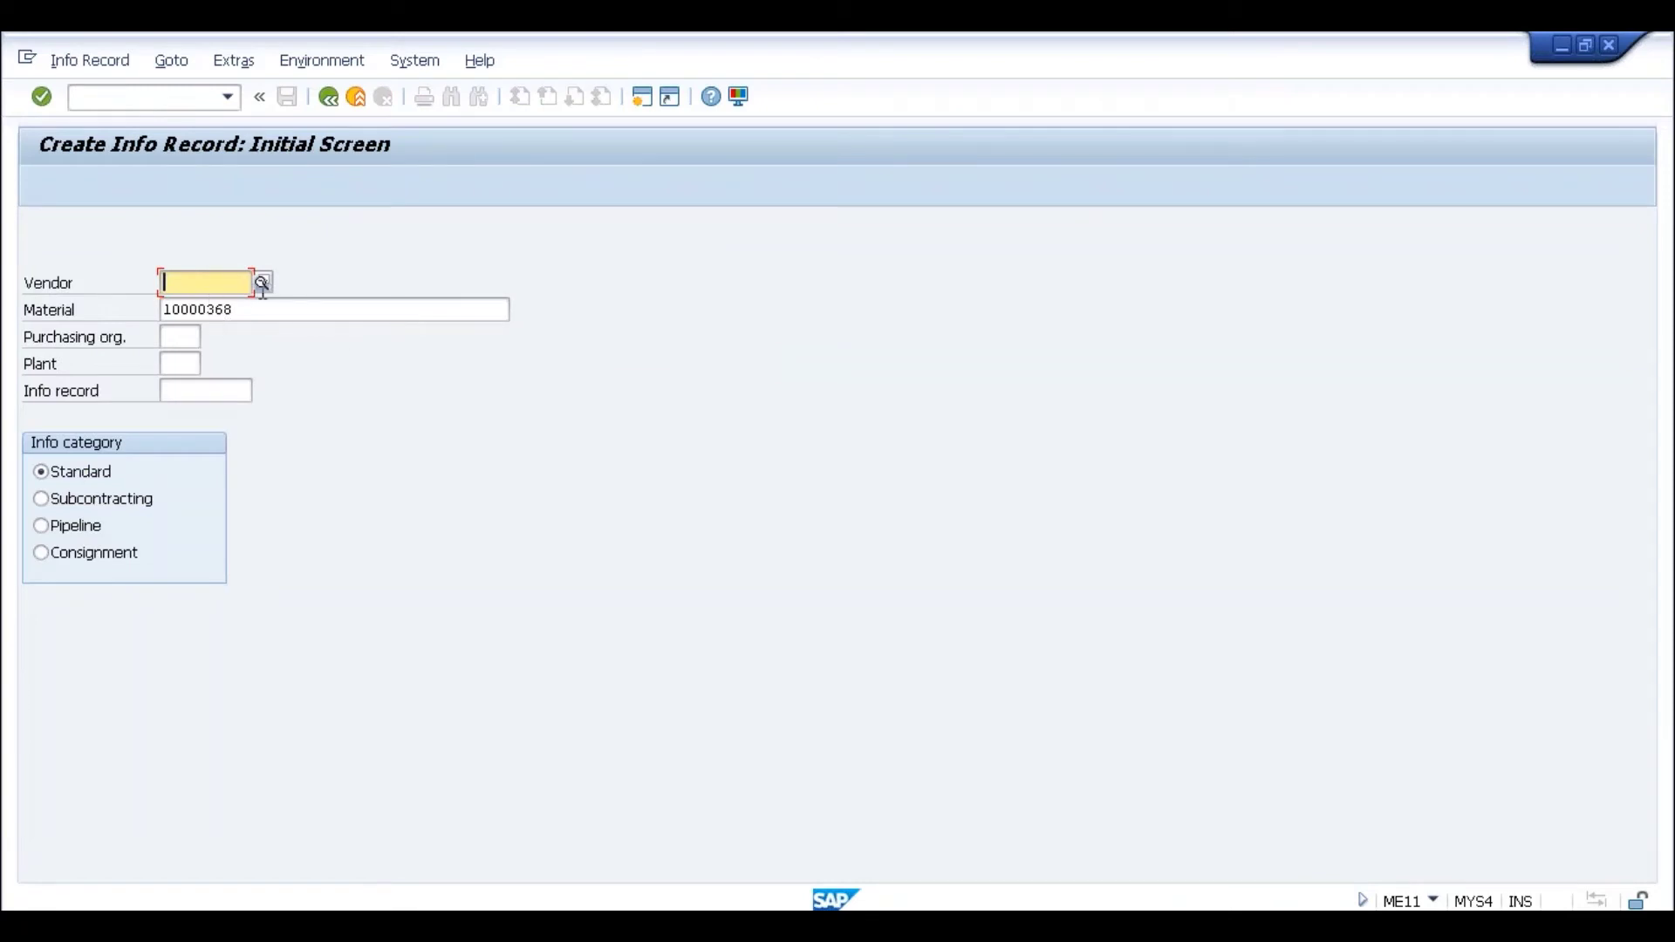
pyautogui.click(173, 282)
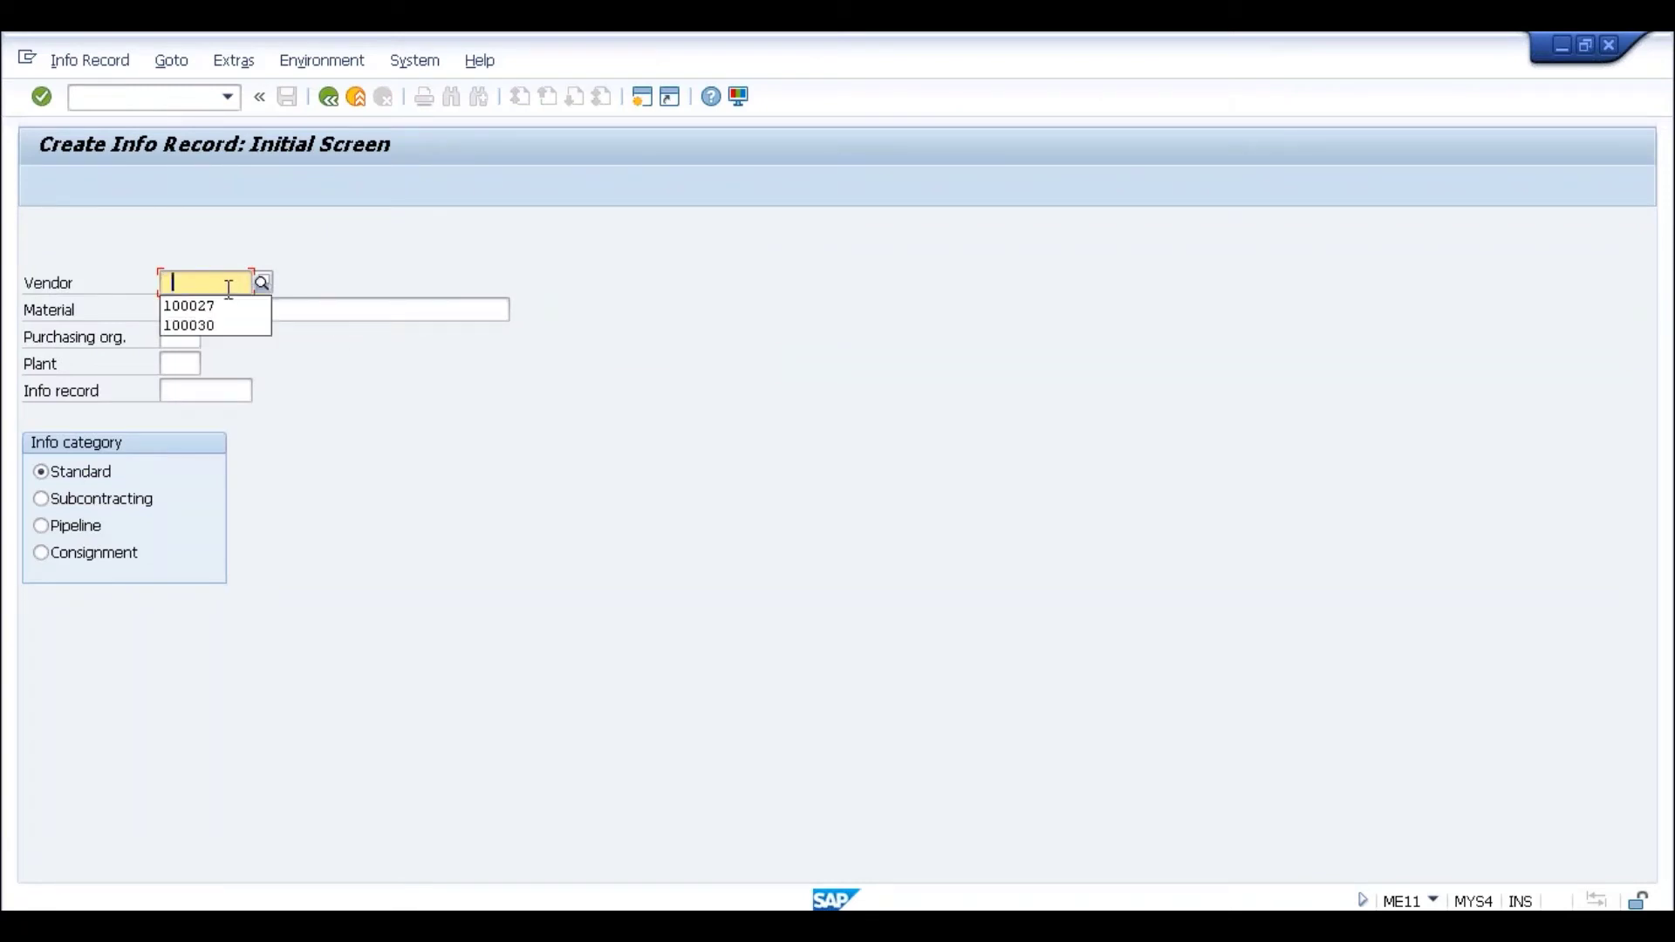
pyautogui.click(187, 305)
# Step: Replace the info record's material with 10000102, found by a material description search, and submit the initial screen
pyautogui.moveTo(236, 309); pyautogui.dragTo(162, 312)
pyautogui.press('BackSpace')
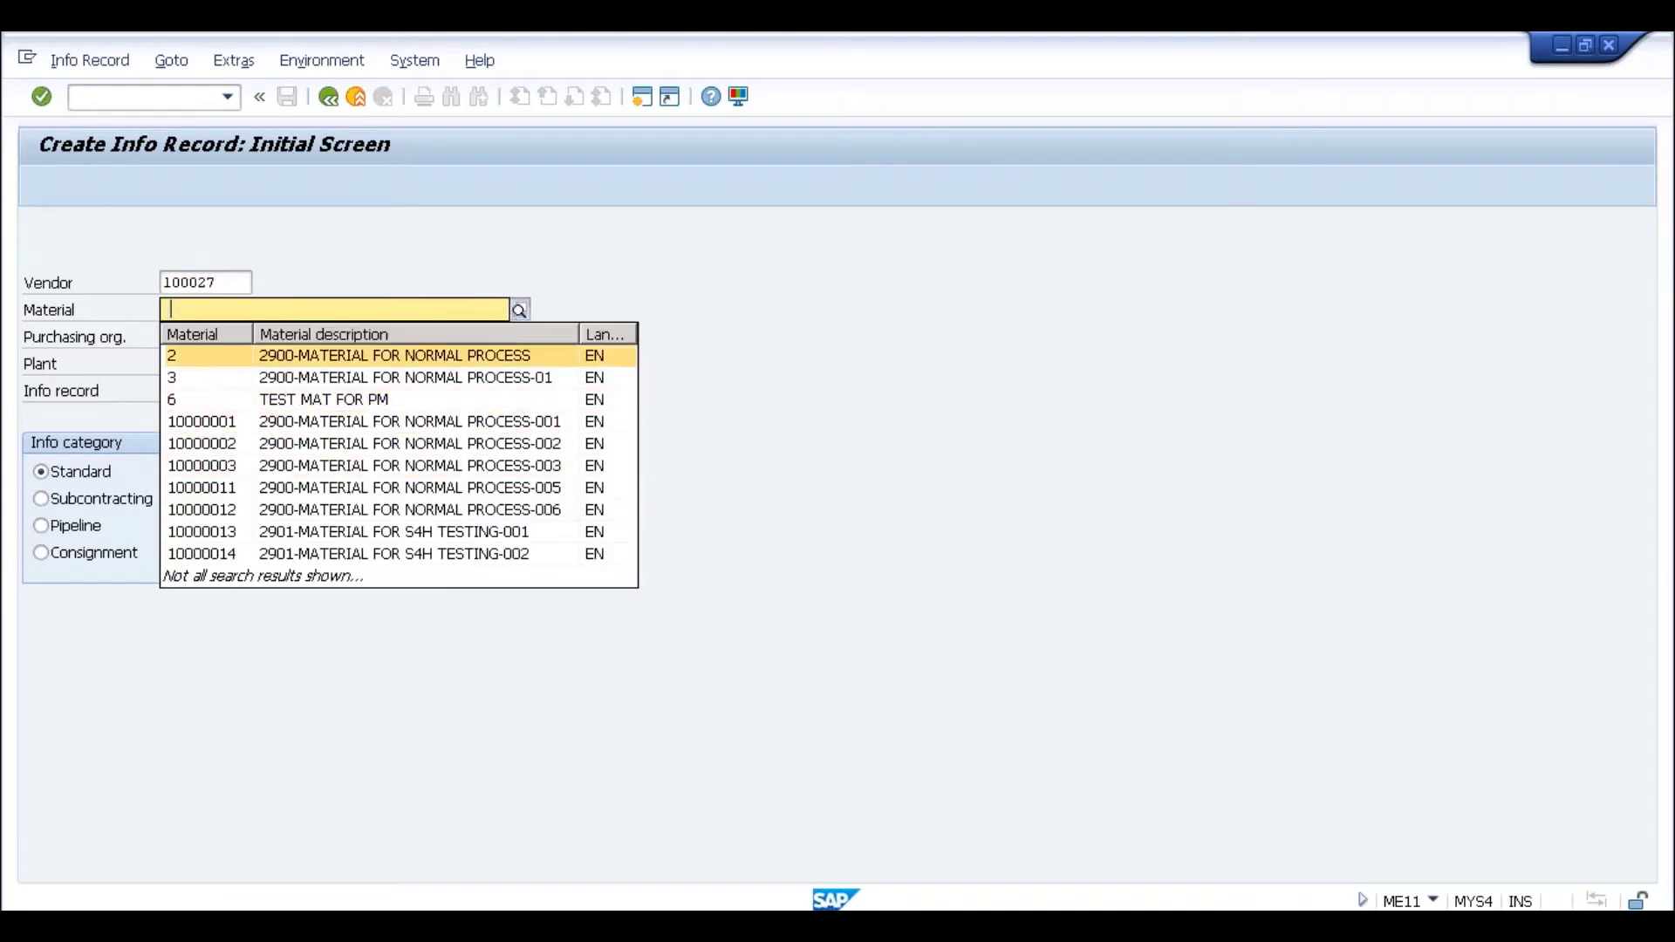
pyautogui.click(519, 310)
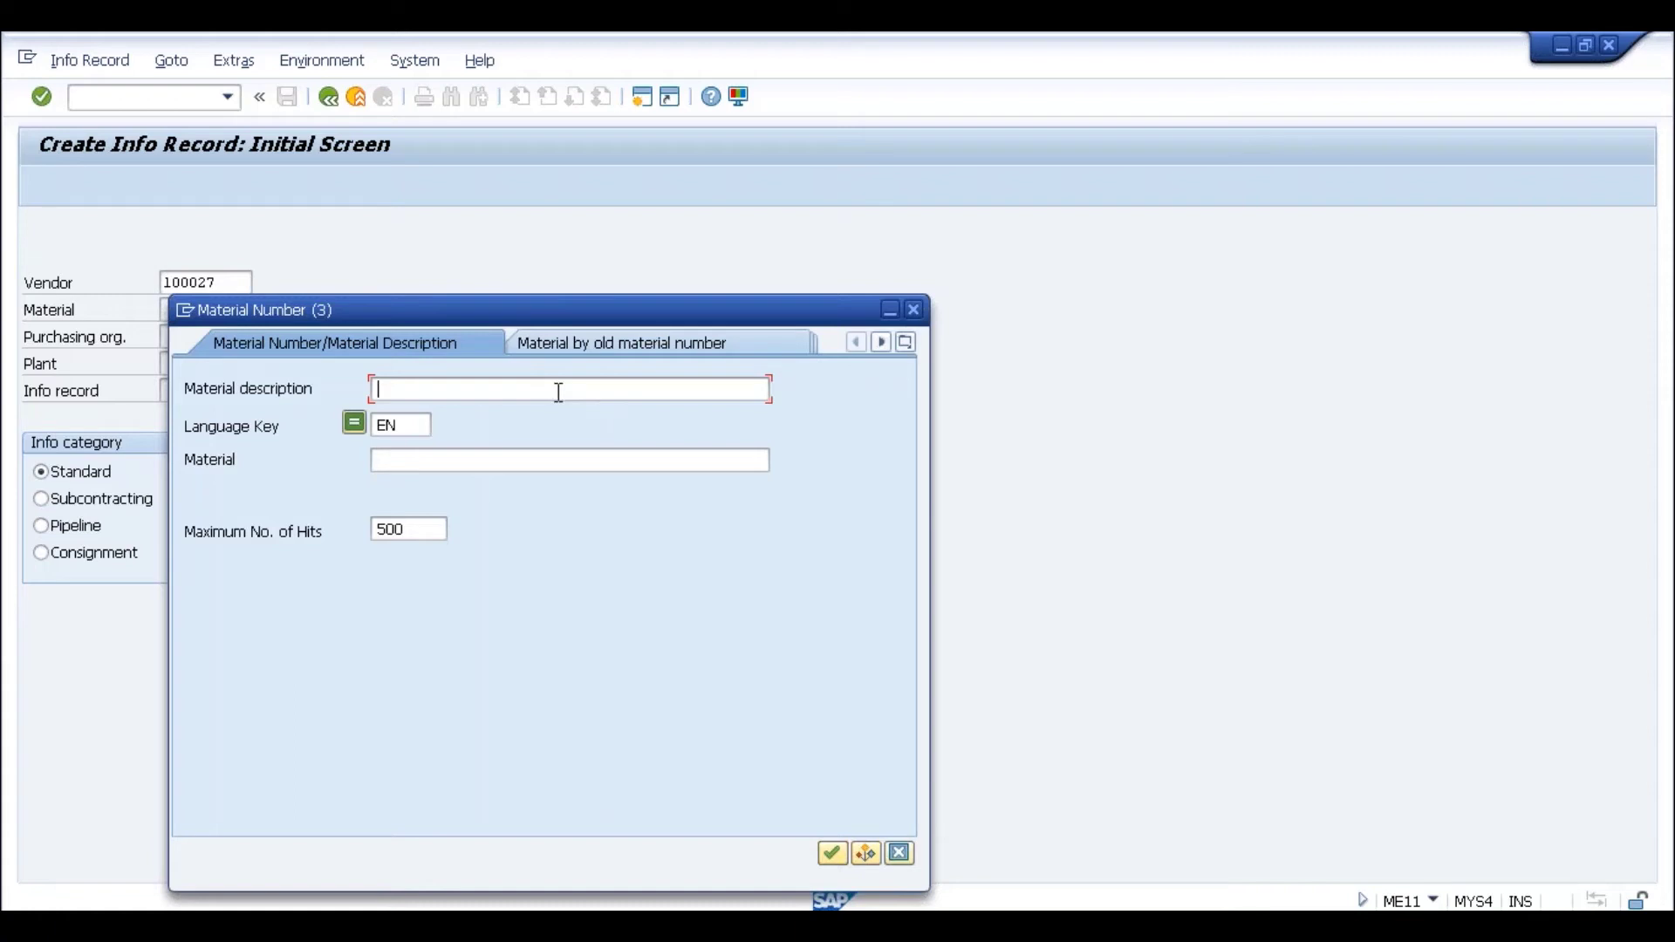
pyautogui.write('*')
pyautogui.write('LED')
pyautogui.press('Return')
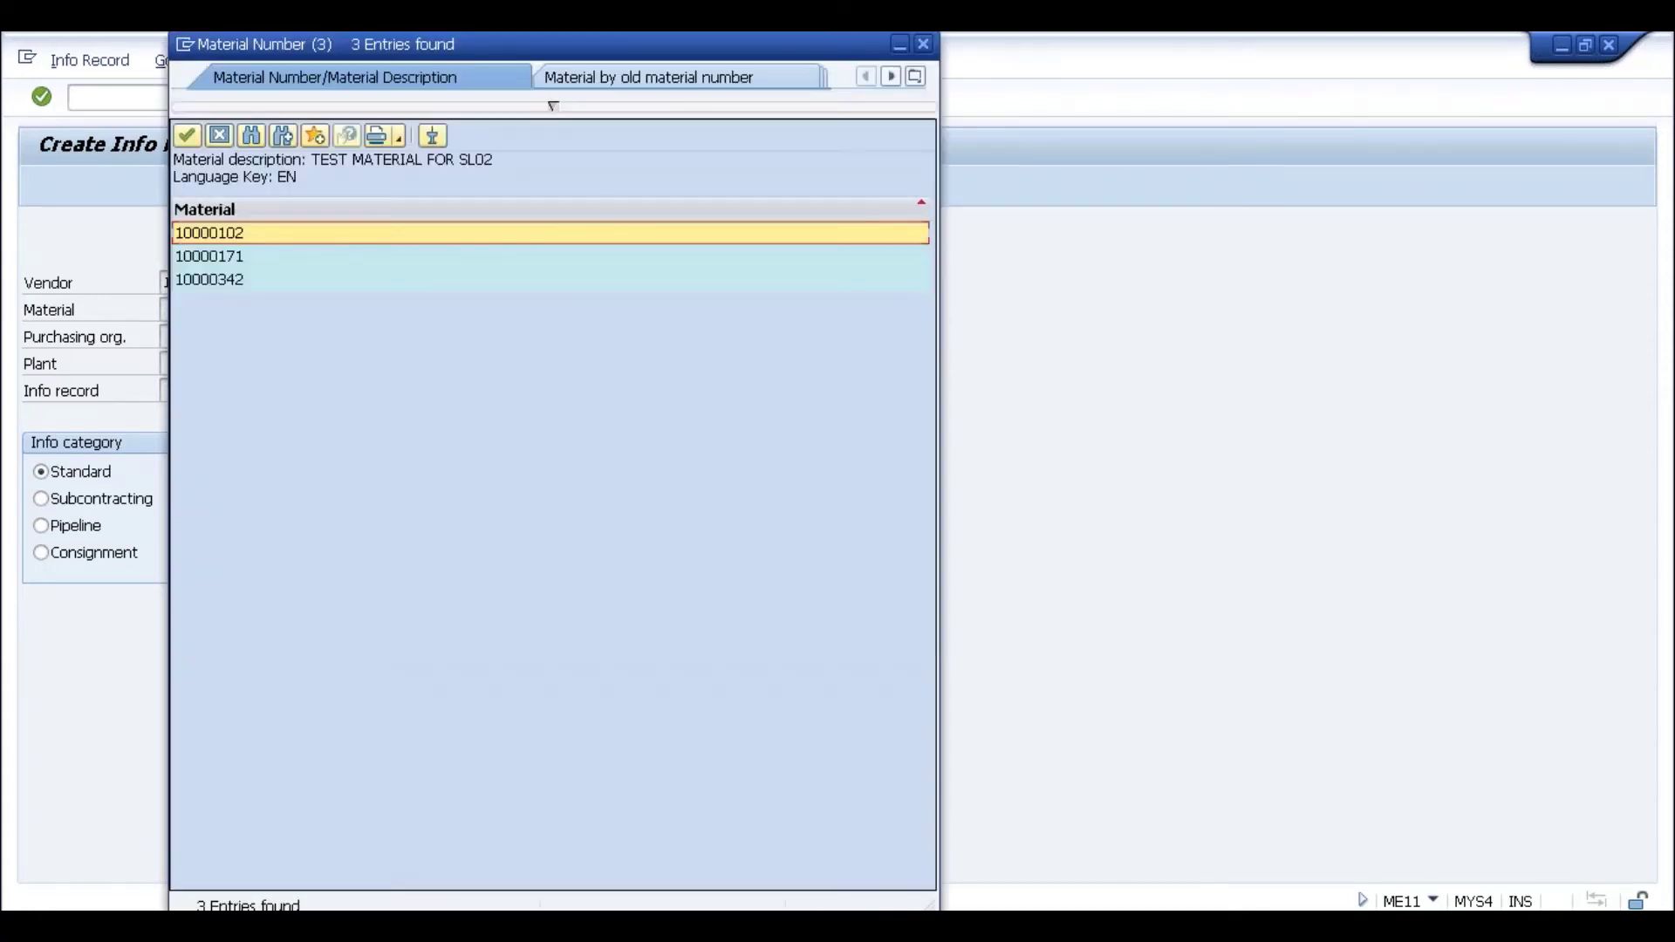
pyautogui.doubleClick(258, 234)
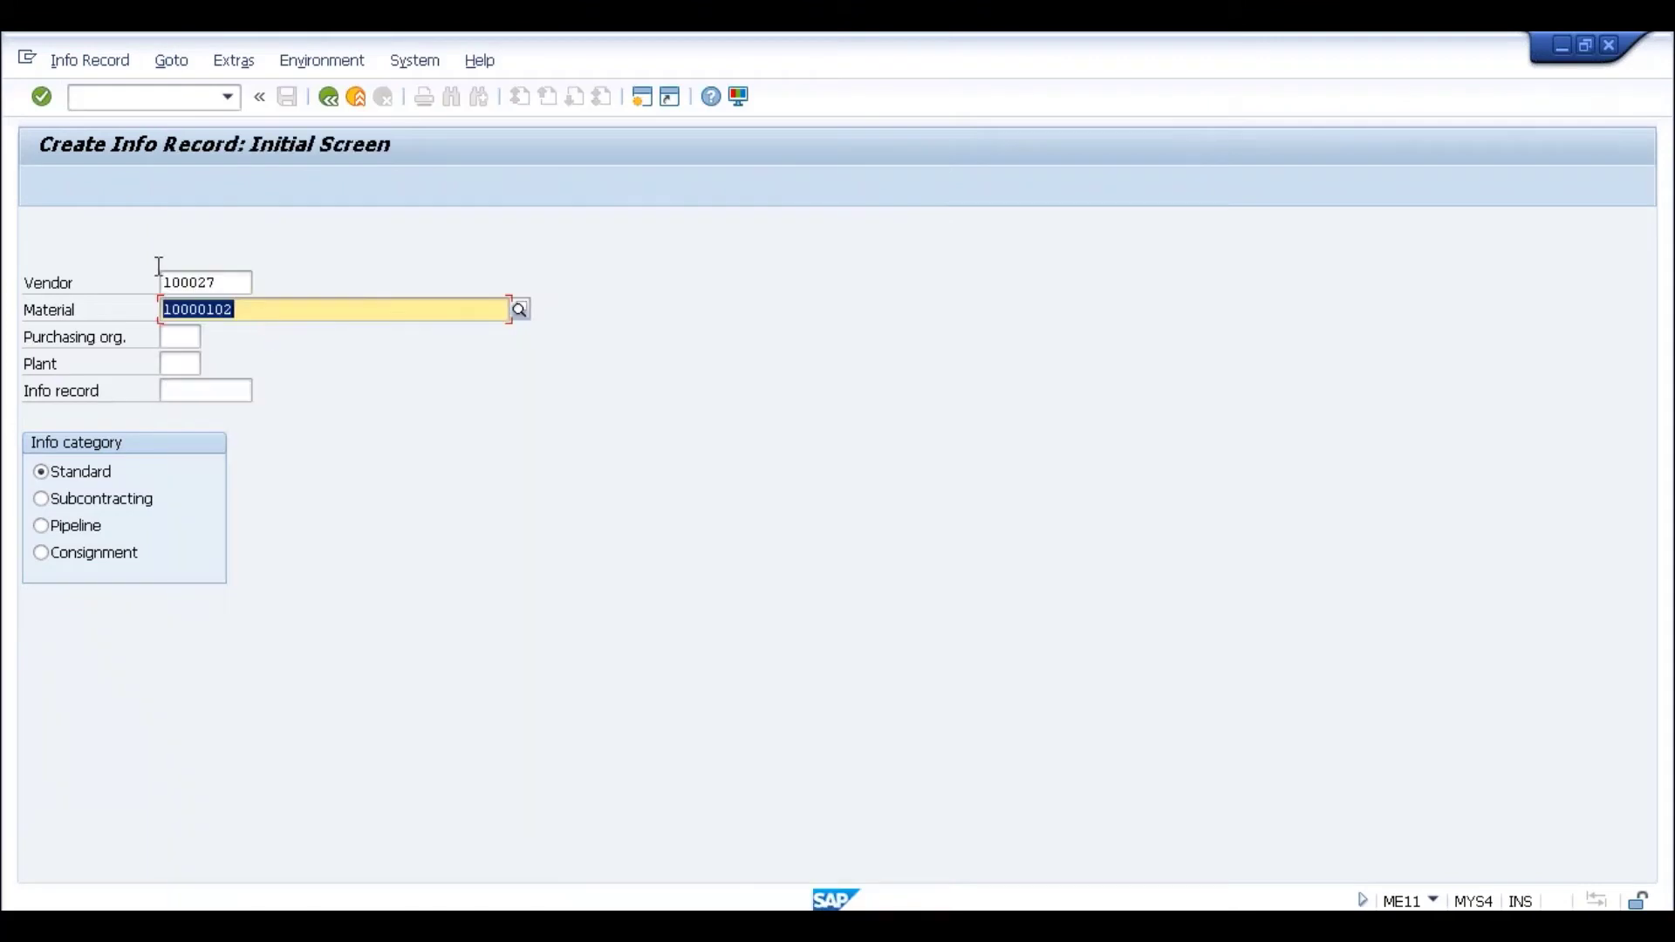
pyautogui.press('Return')
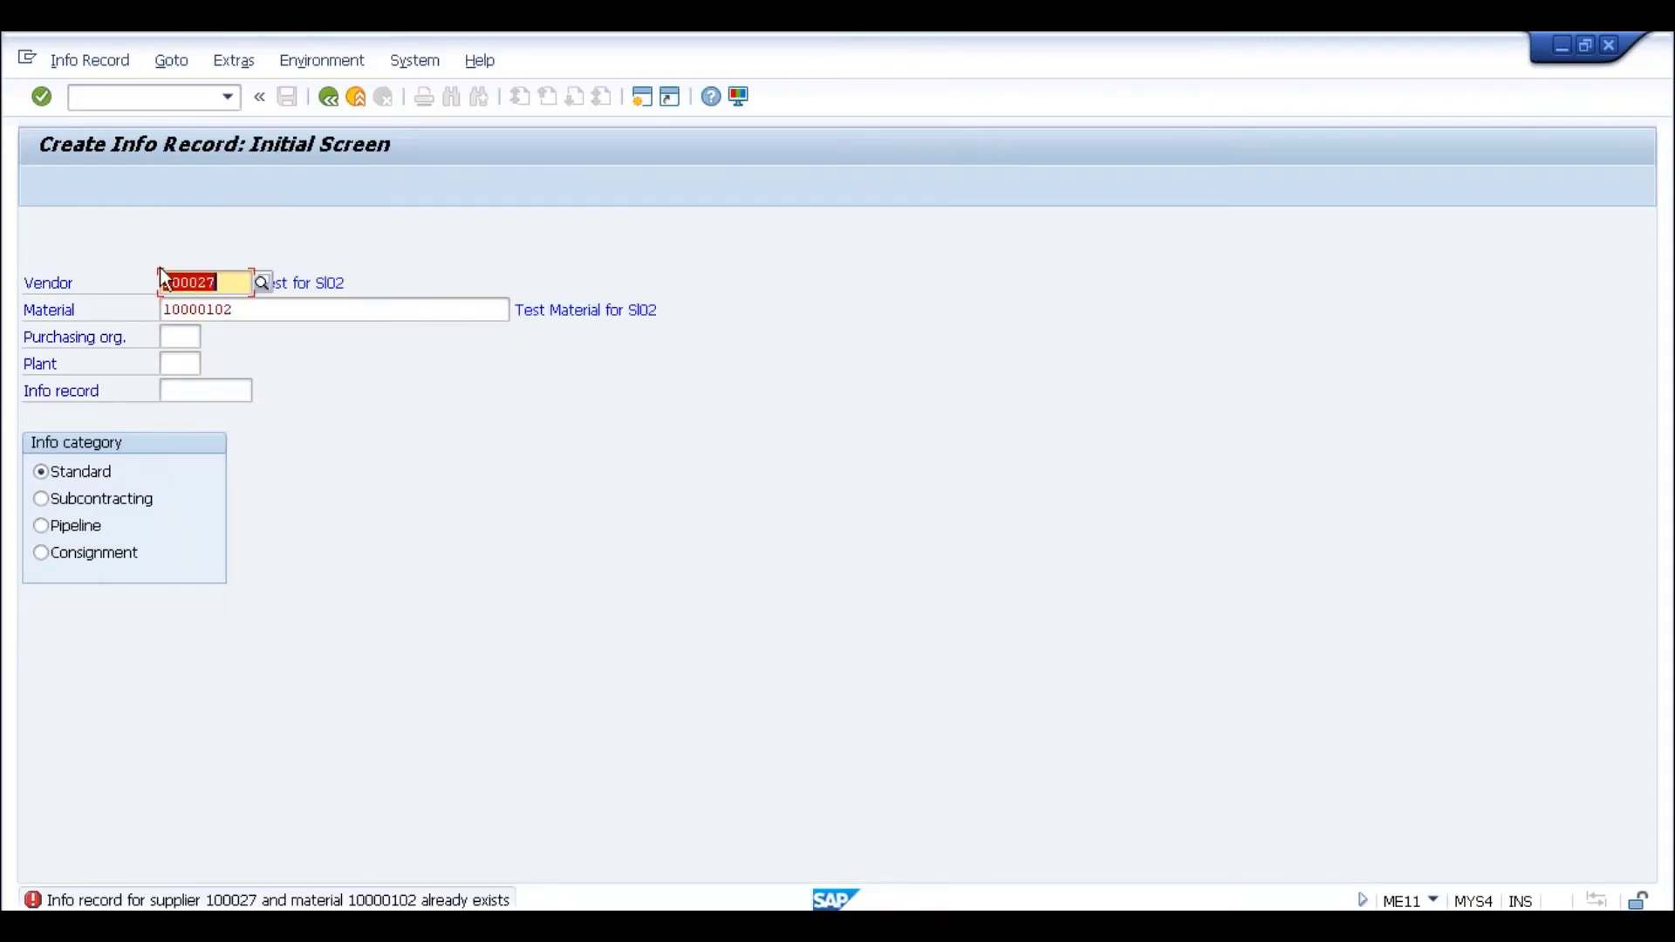
# Step: Switch from creating to displaying the info record and open the record for the entered vendor and material 10000102
pyautogui.click(61, 59)
pyautogui.click(96, 199)
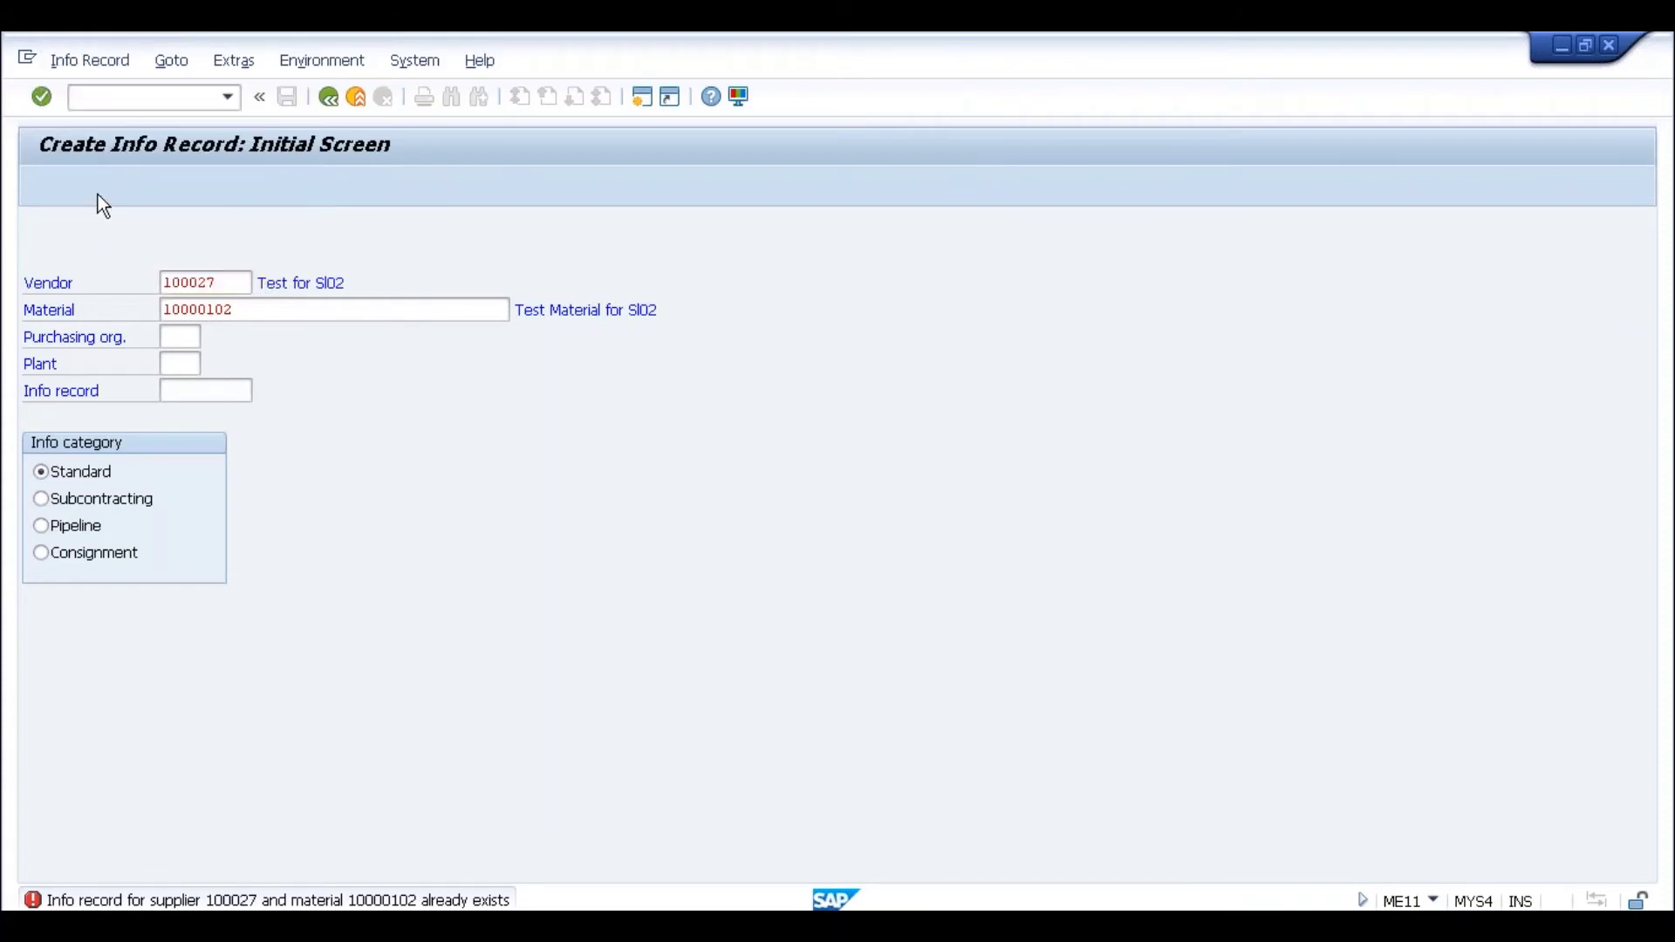
pyautogui.press('Return')
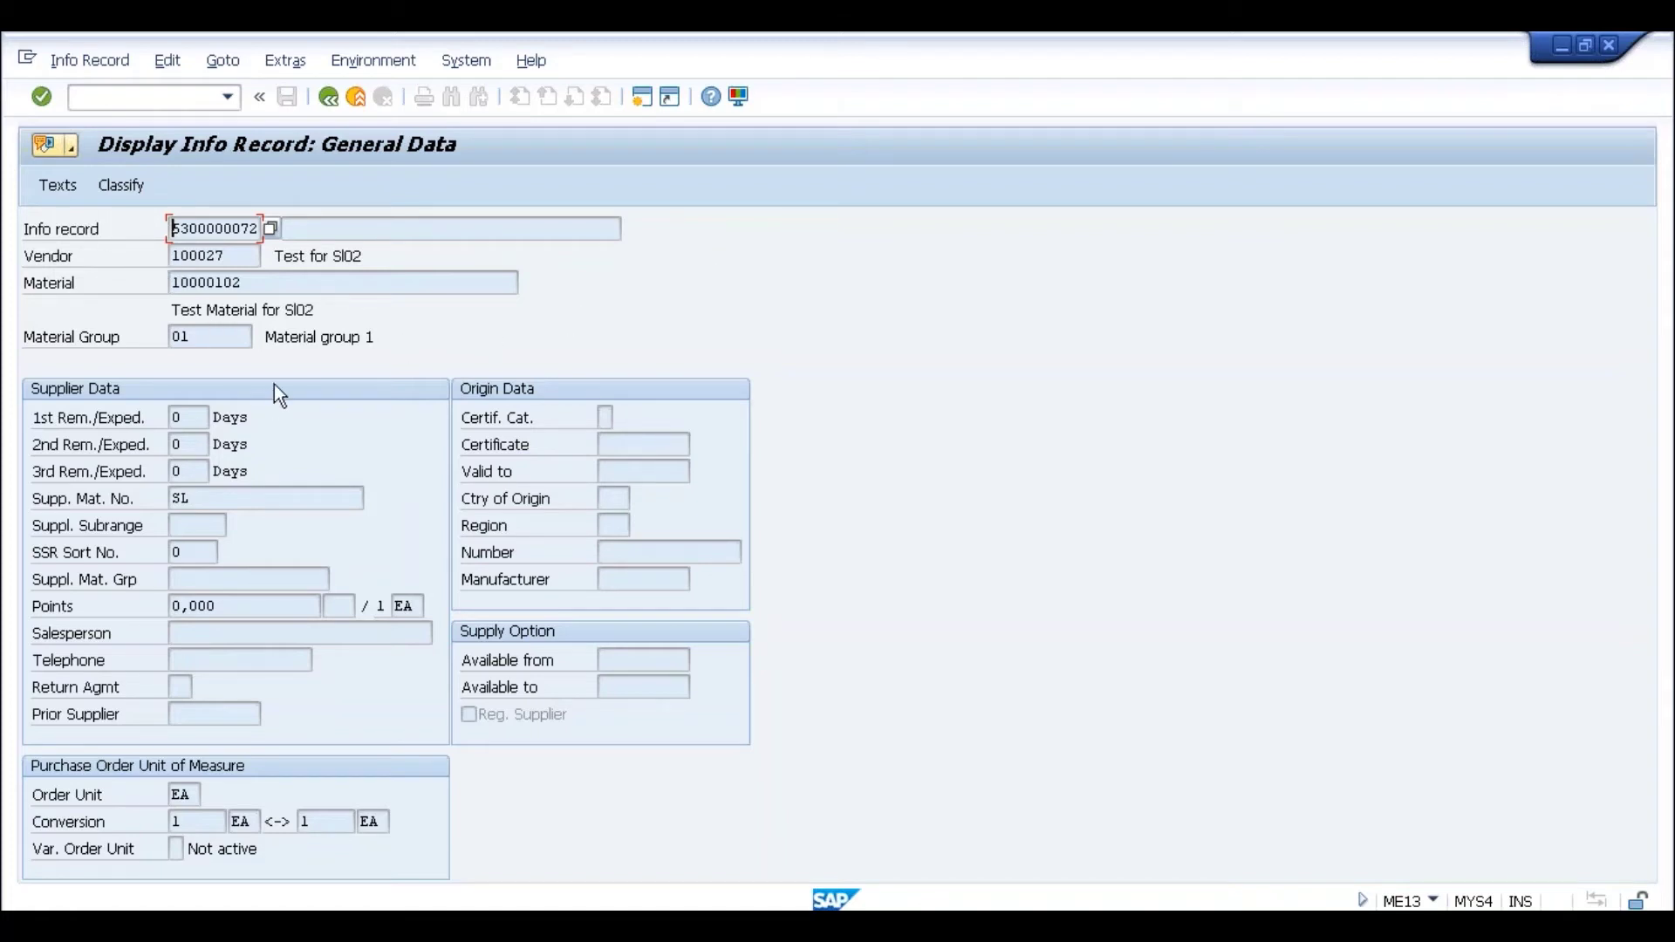
# Step: View the info record's text overview and reopen its general data
pyautogui.click(335, 337)
pyautogui.press('F6')
pyautogui.press('Return')
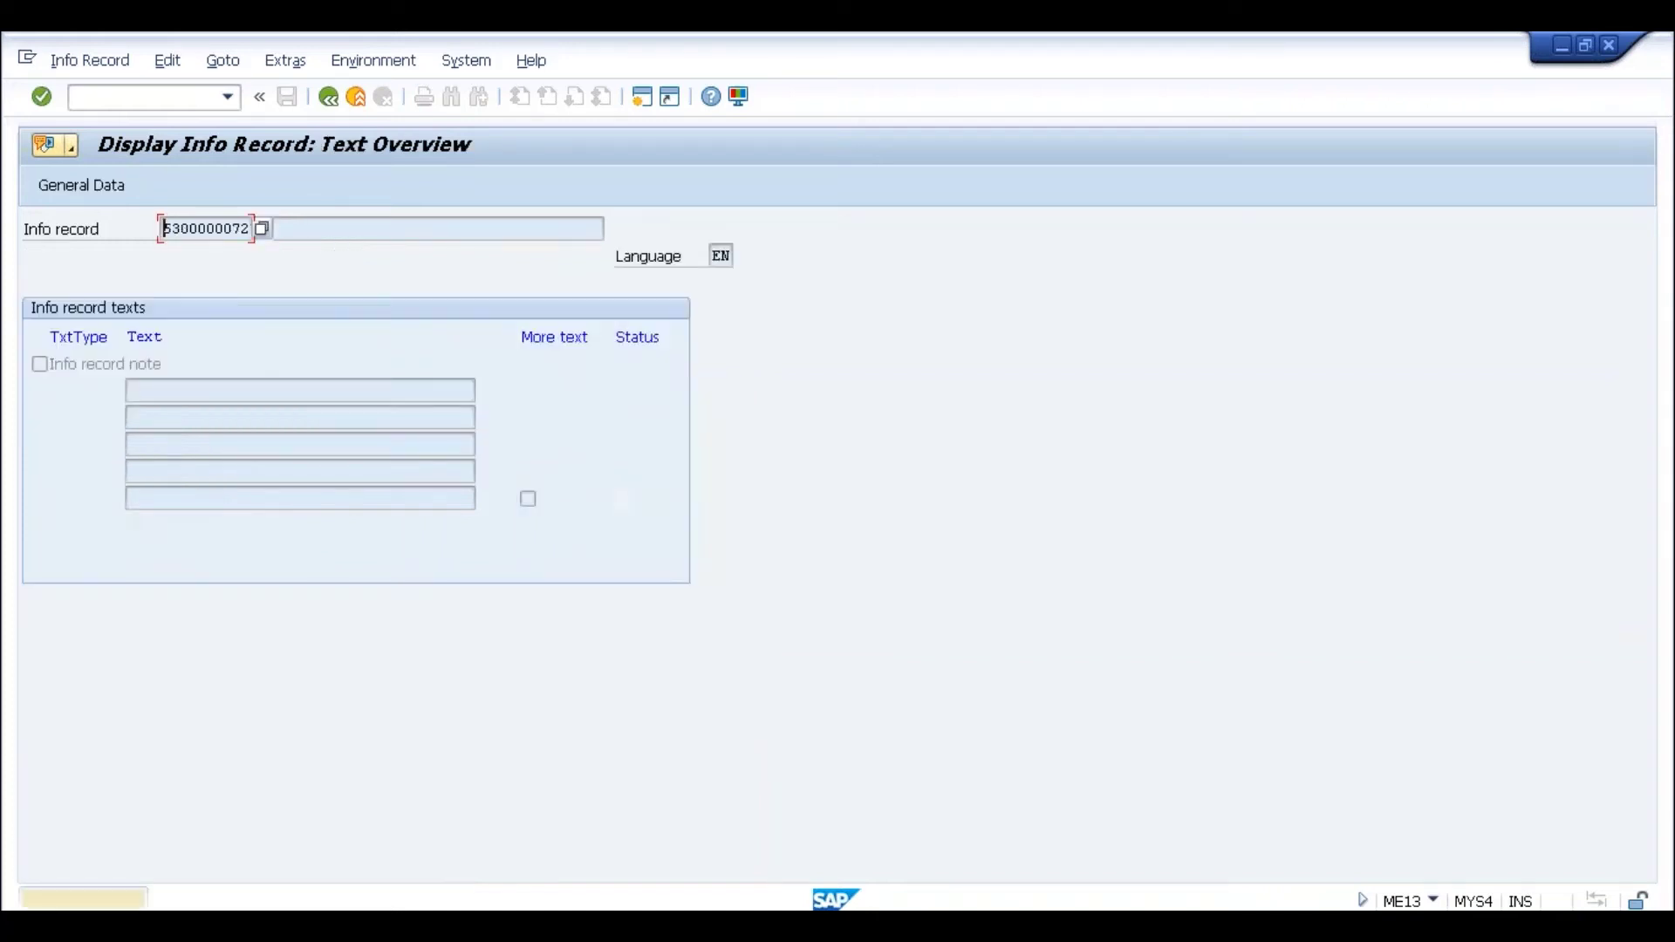
pyautogui.press('Return')
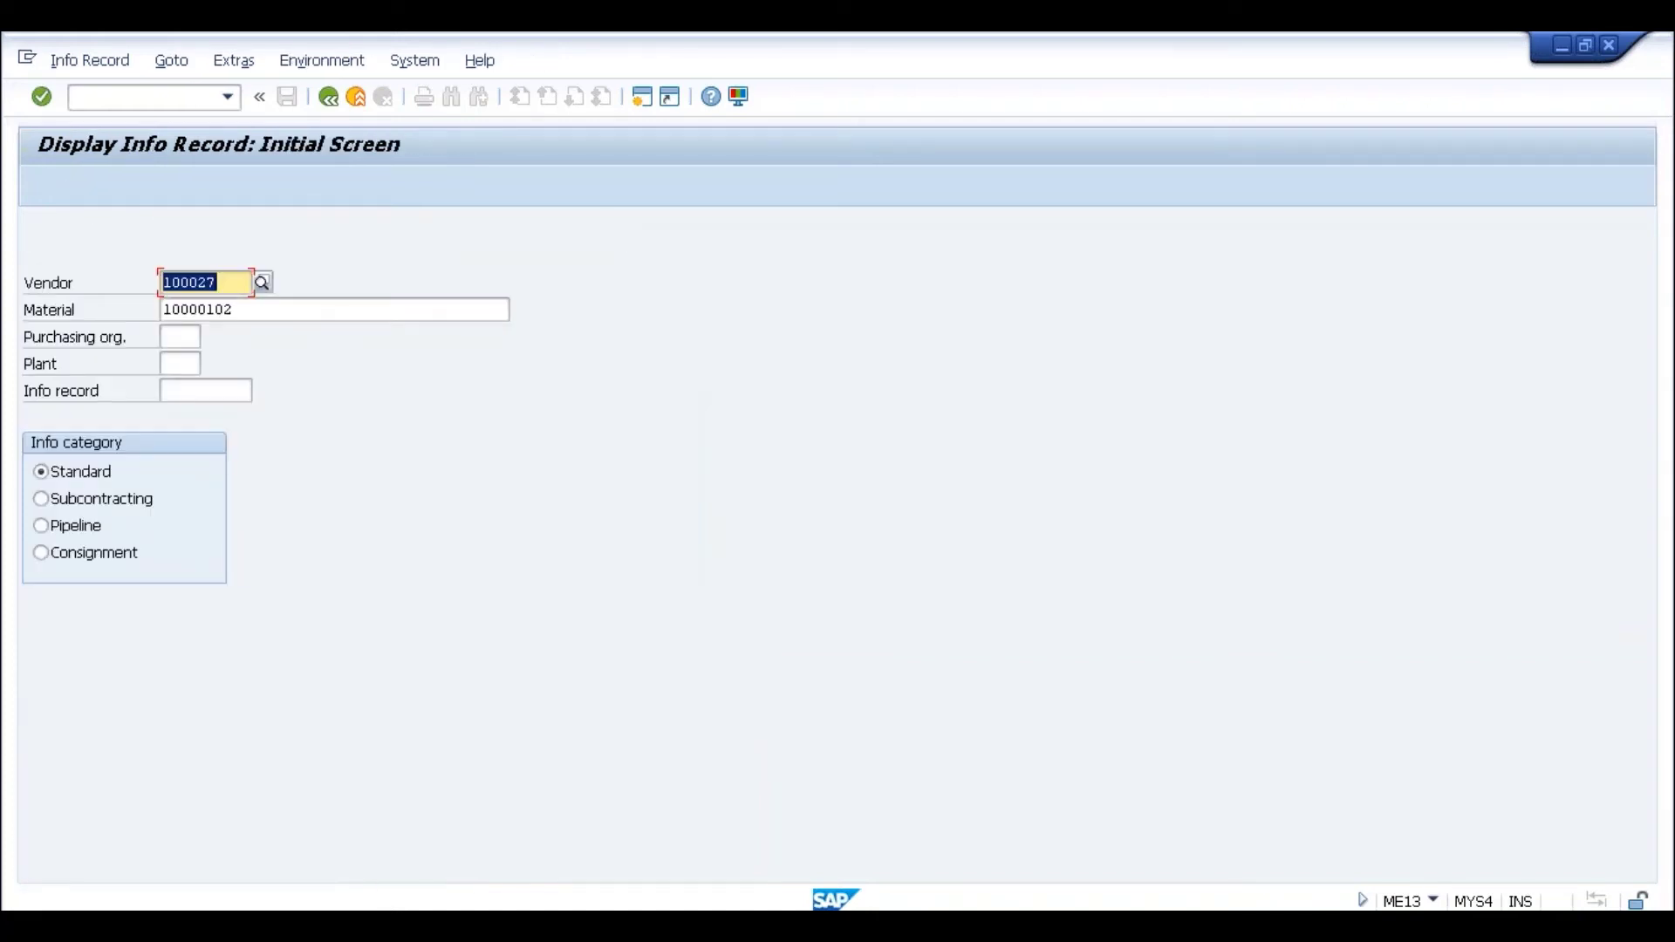
pyautogui.press('Return')
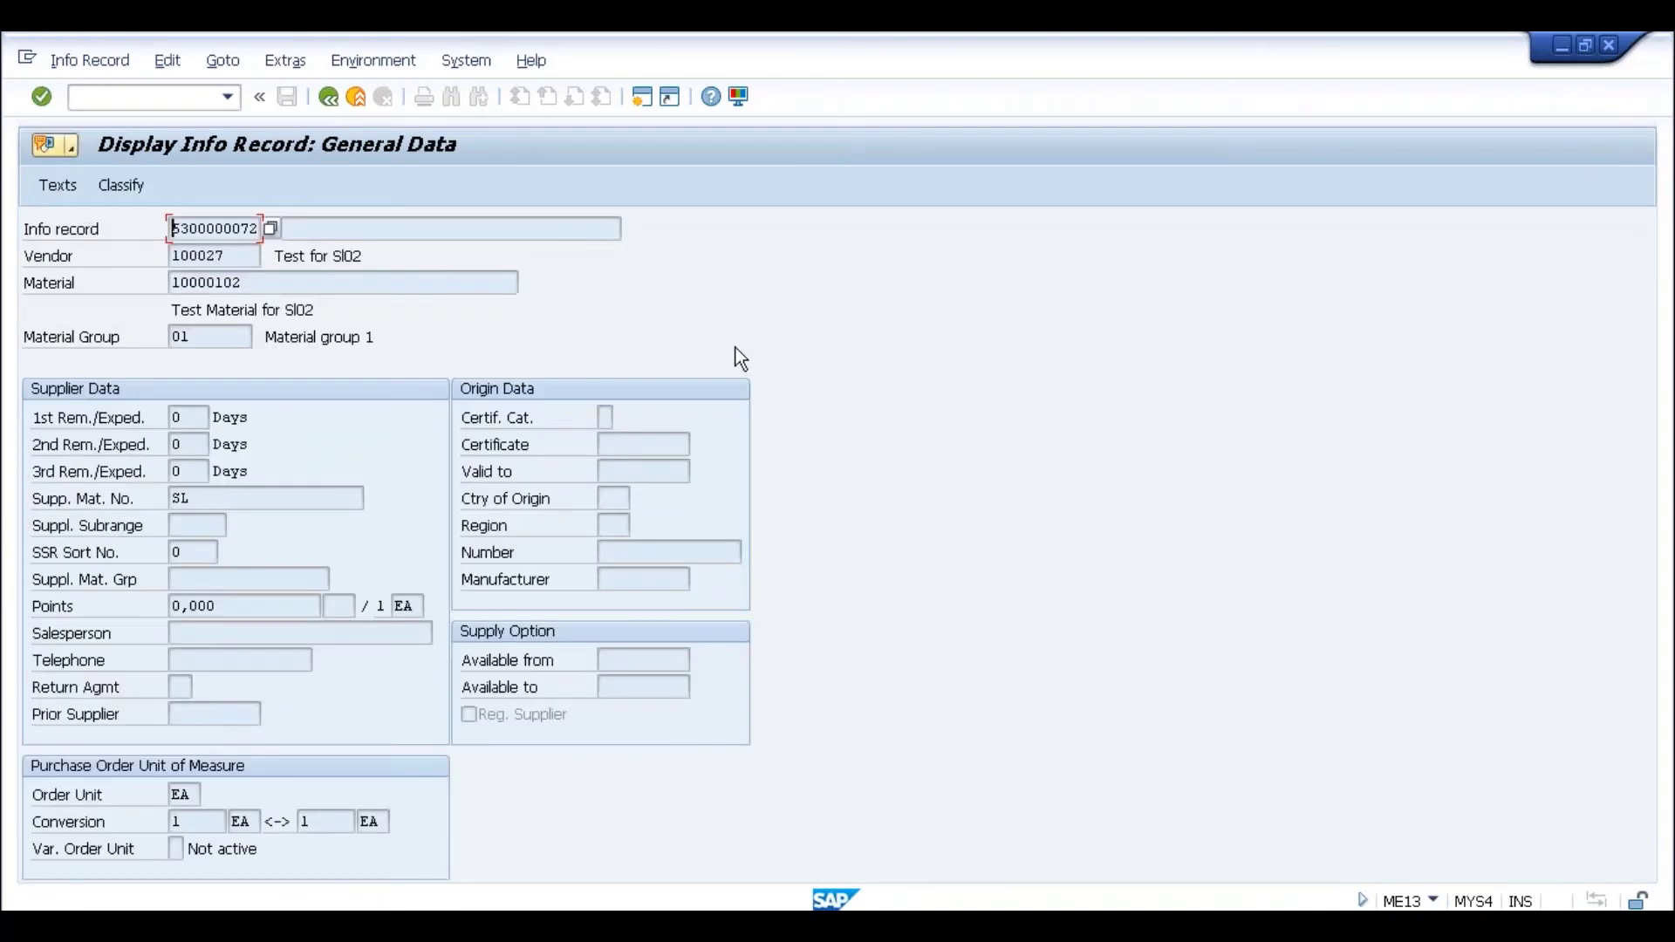
# Step: Examine the supplier material number in the info record's supplier data, and exit to SAP Easy Access
pyautogui.moveTo(1134, 35)
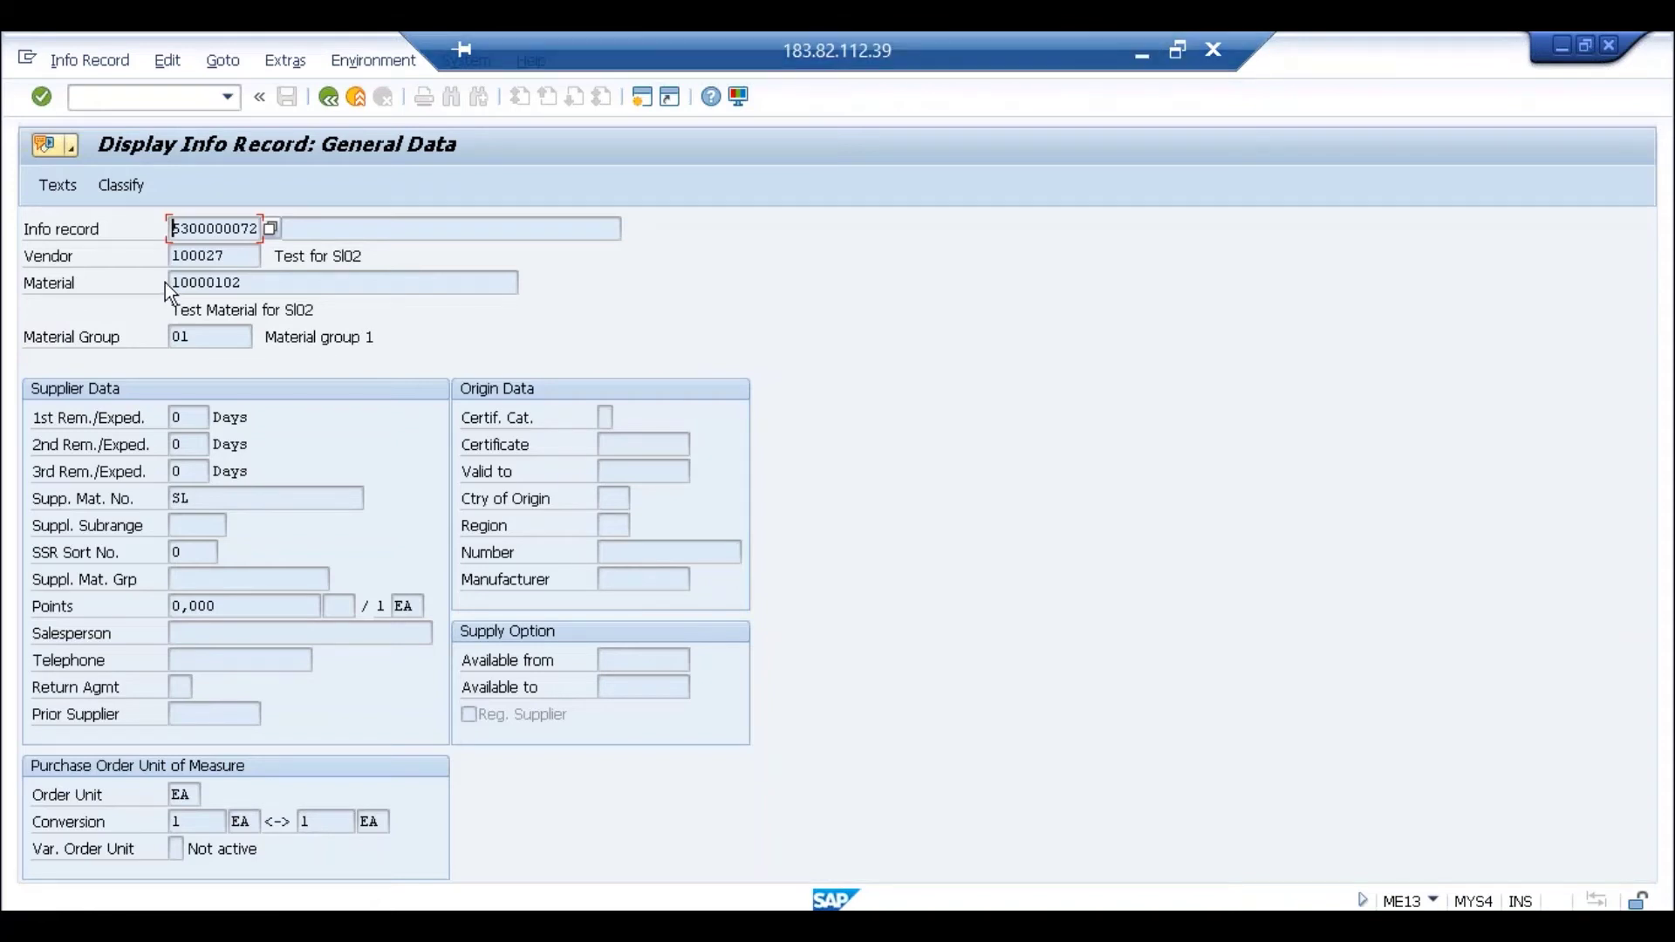
pyautogui.click(191, 498)
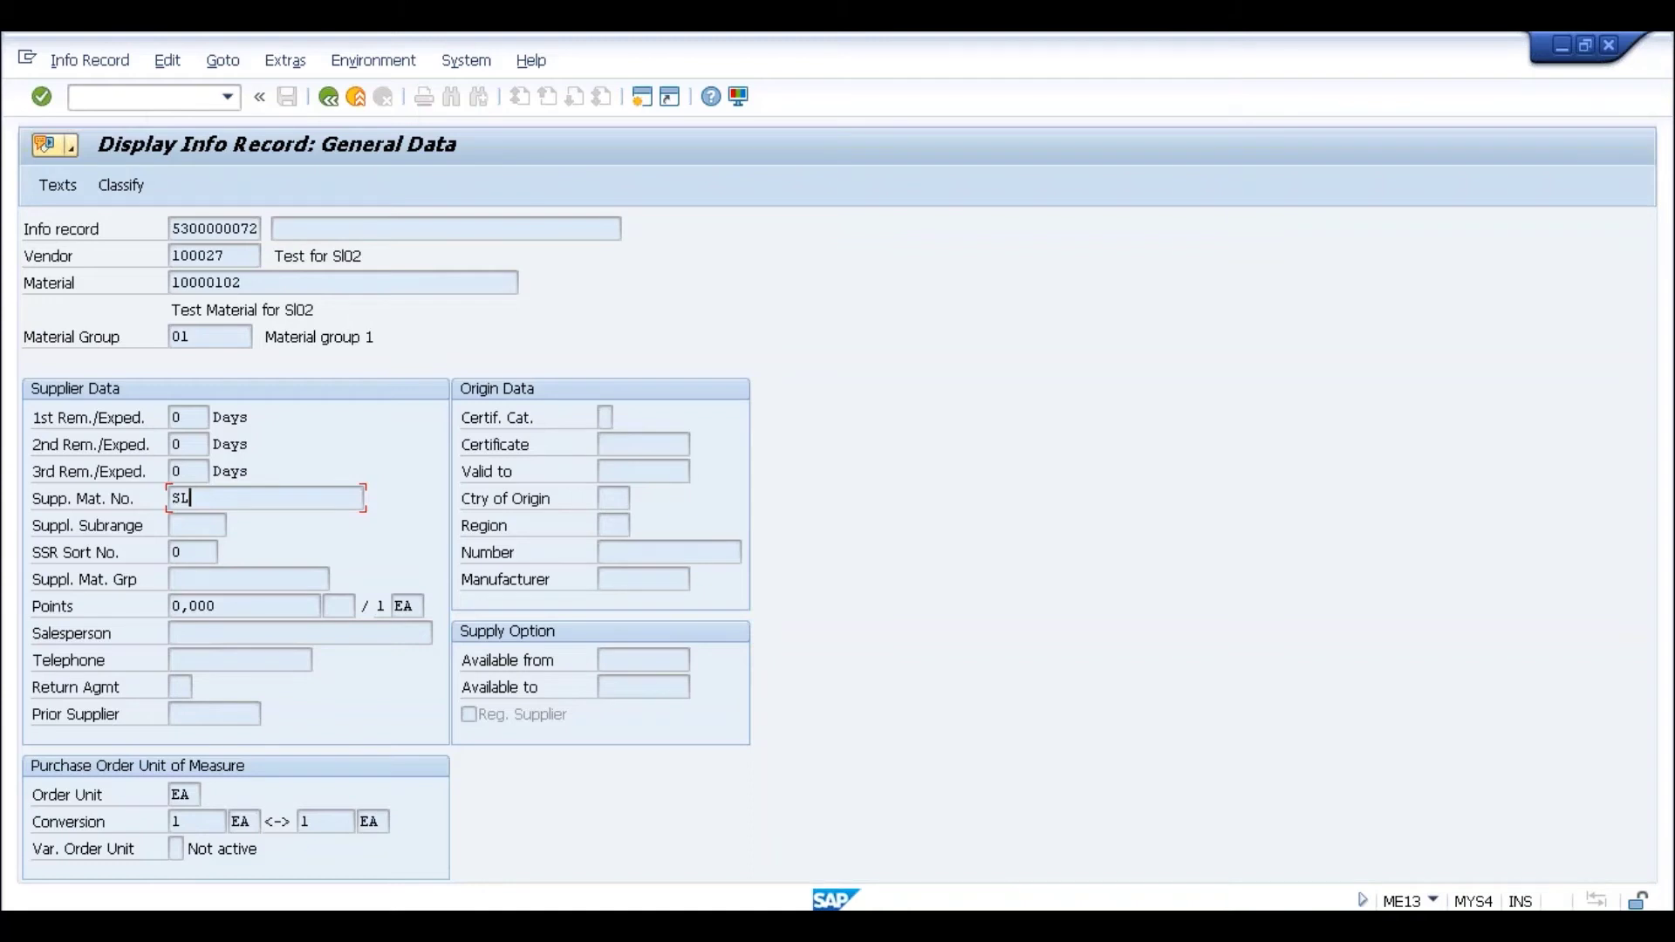
pyautogui.click(137, 499)
pyautogui.click(185, 503)
pyautogui.click(355, 101)
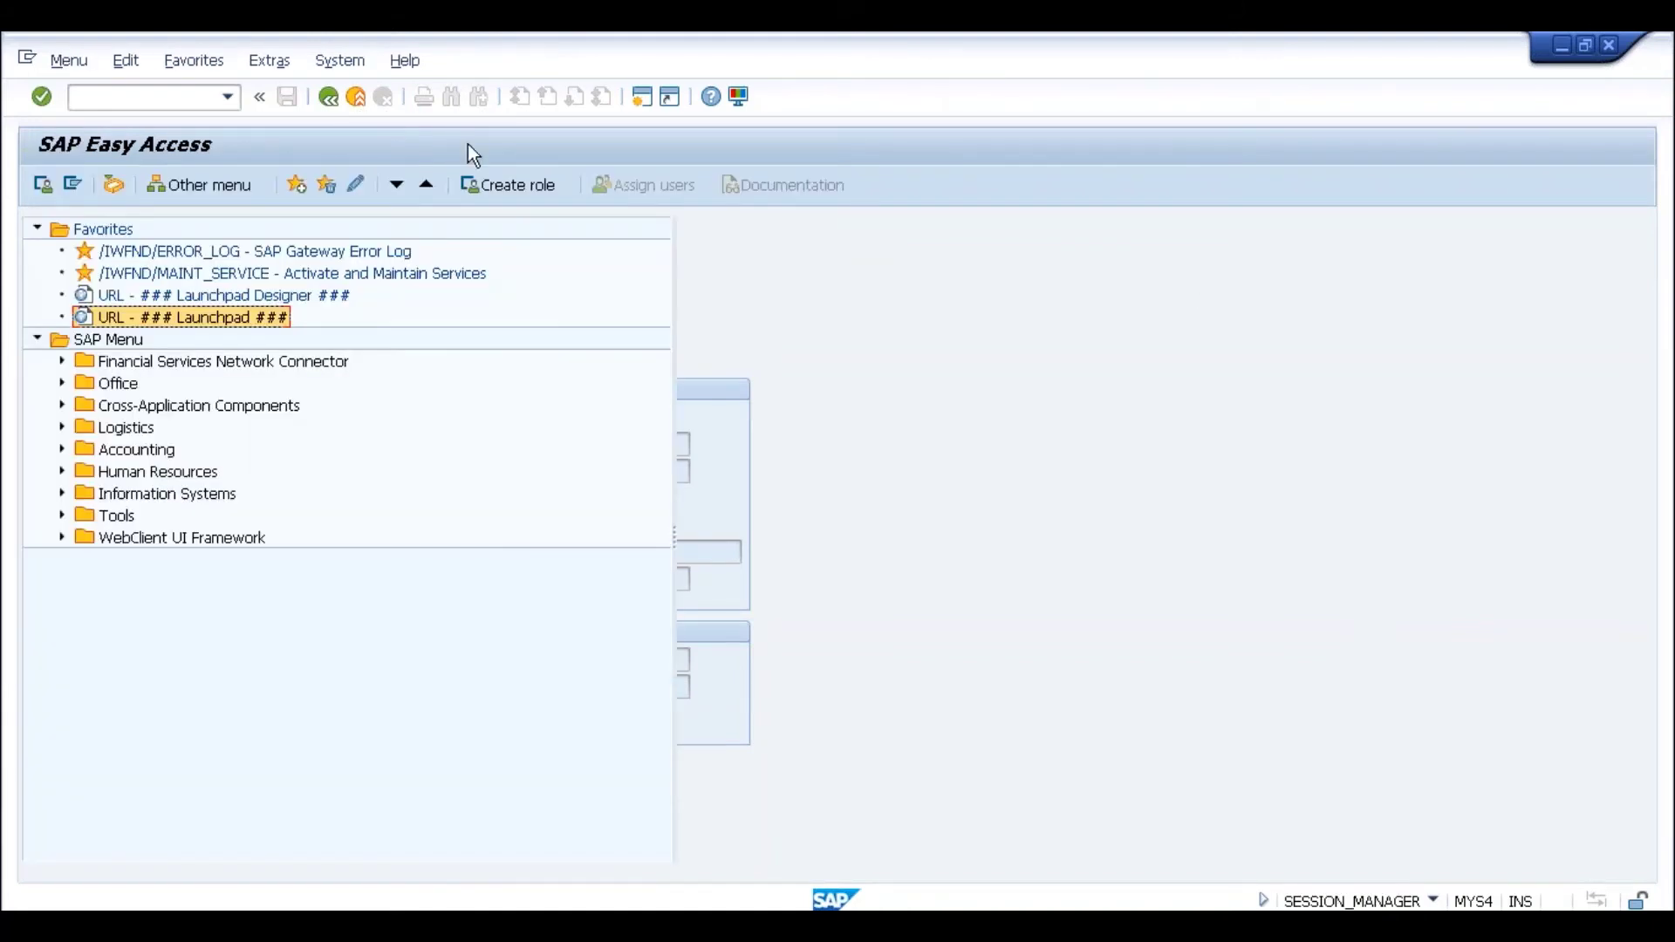
# Step: Start transaction mm01 and open the view selection for a Retail raw material (ROH)
pyautogui.write('mm01')
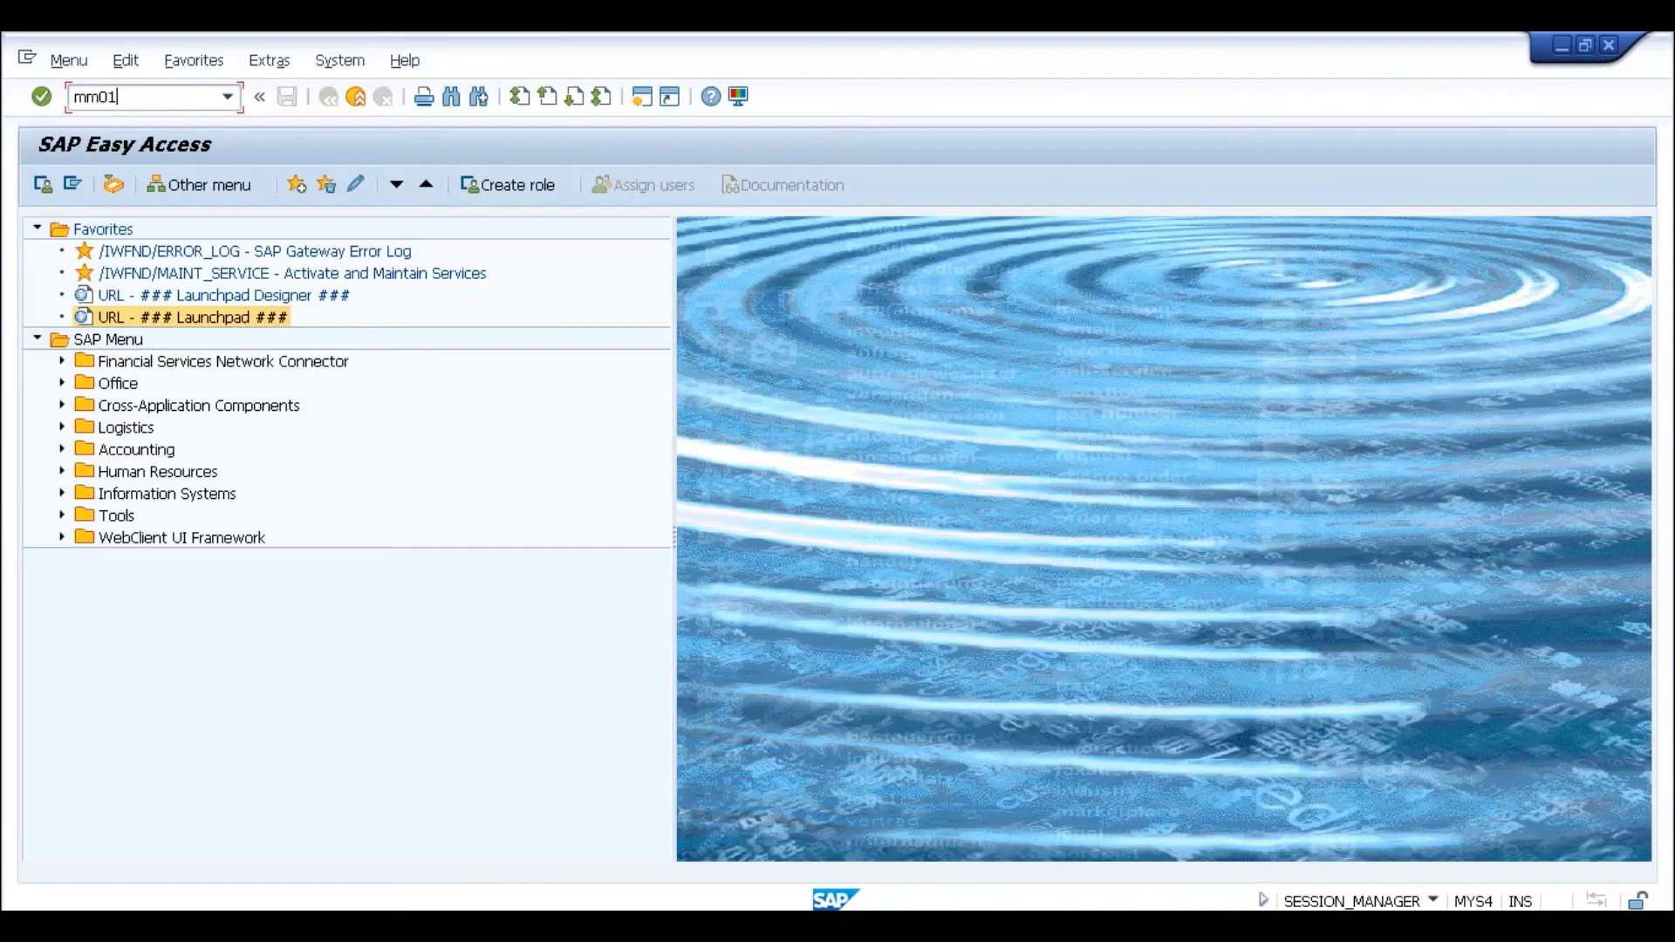
pyautogui.press('Return')
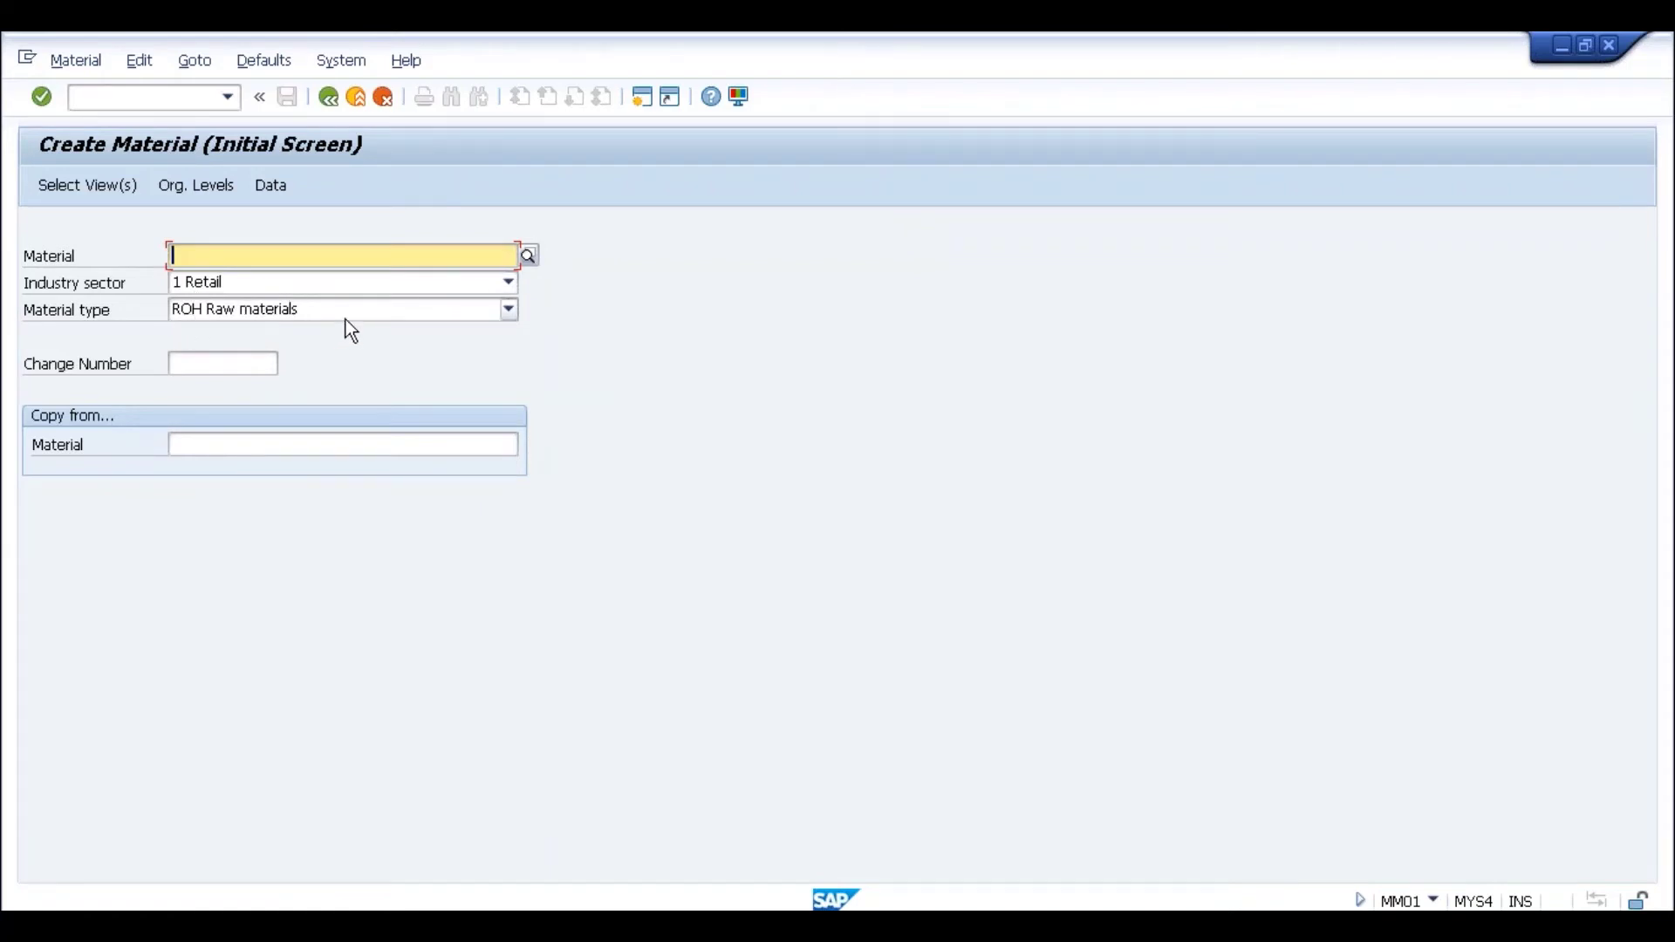
pyautogui.press('Return')
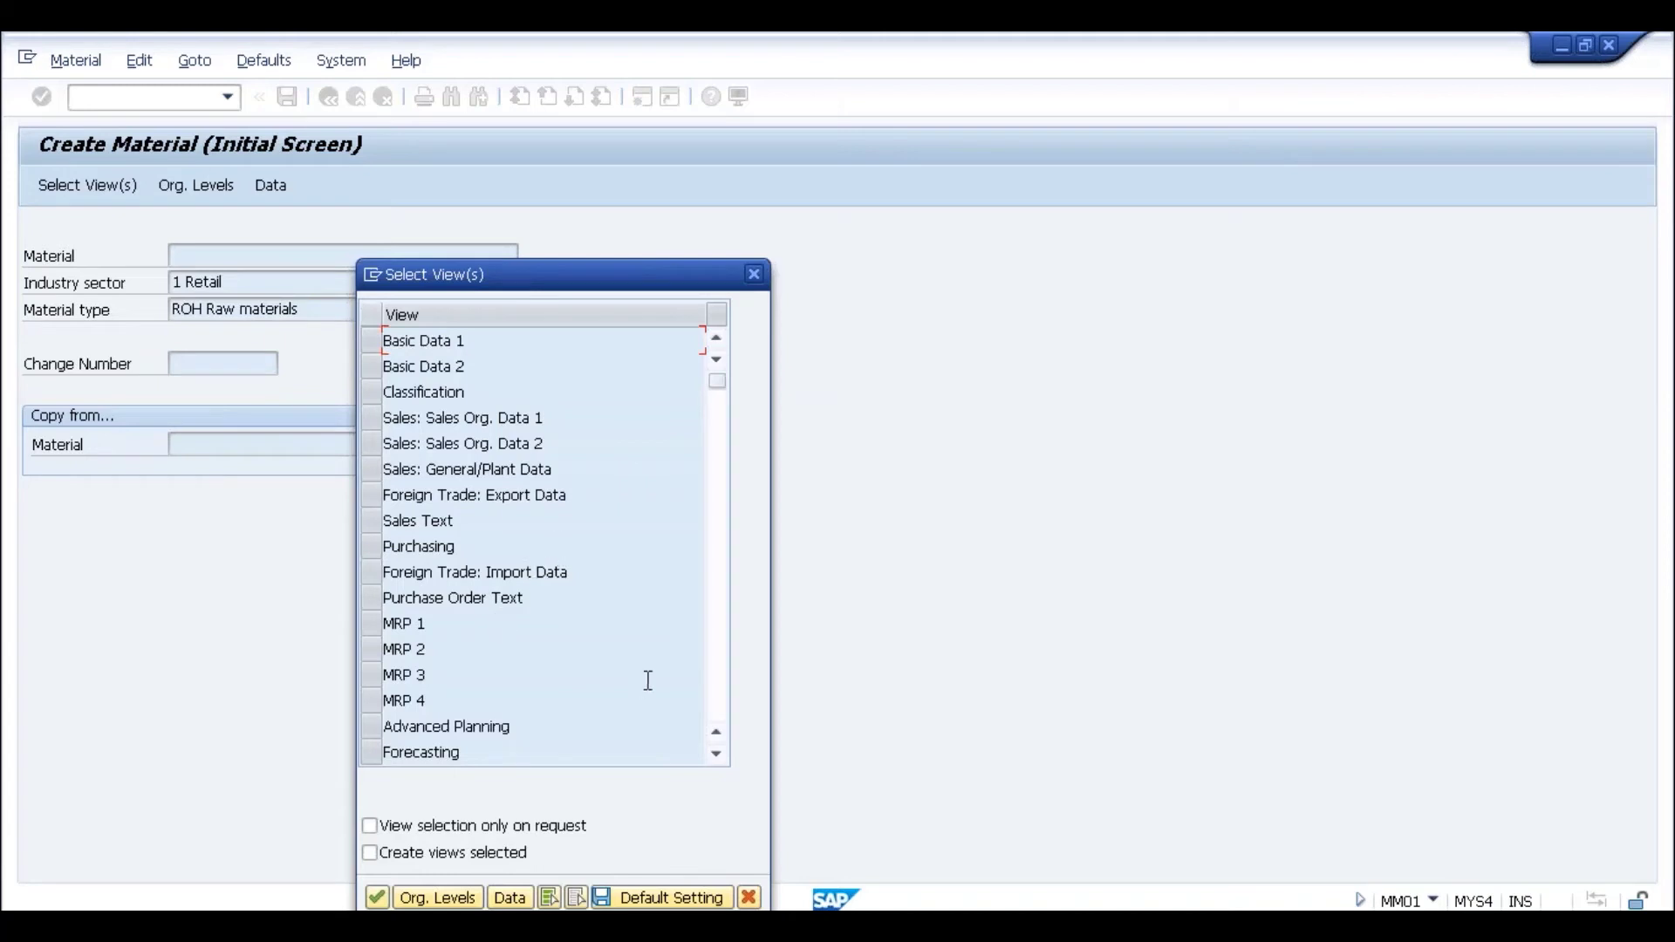
# Step: Examine the Basic Data, Classification and Advanced Planning entries in the material's view list
pyautogui.click(467, 341)
pyautogui.click(471, 392)
pyautogui.click(426, 726)
pyautogui.click(391, 729)
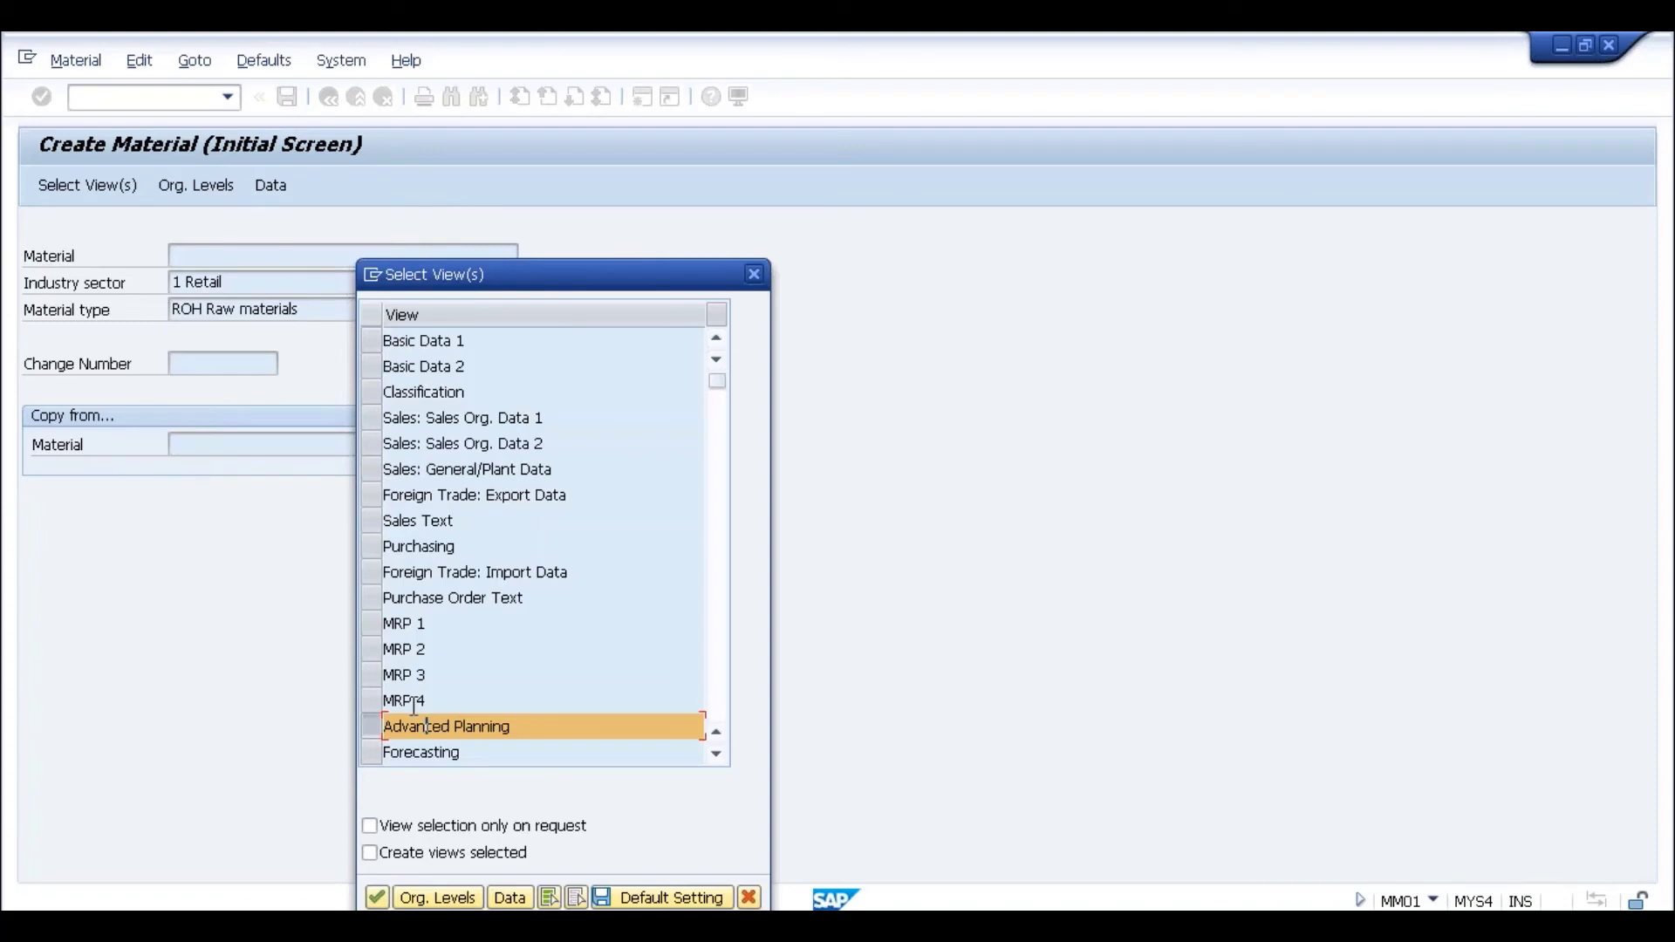
pyautogui.click(468, 341)
pyautogui.click(481, 364)
pyautogui.click(370, 725)
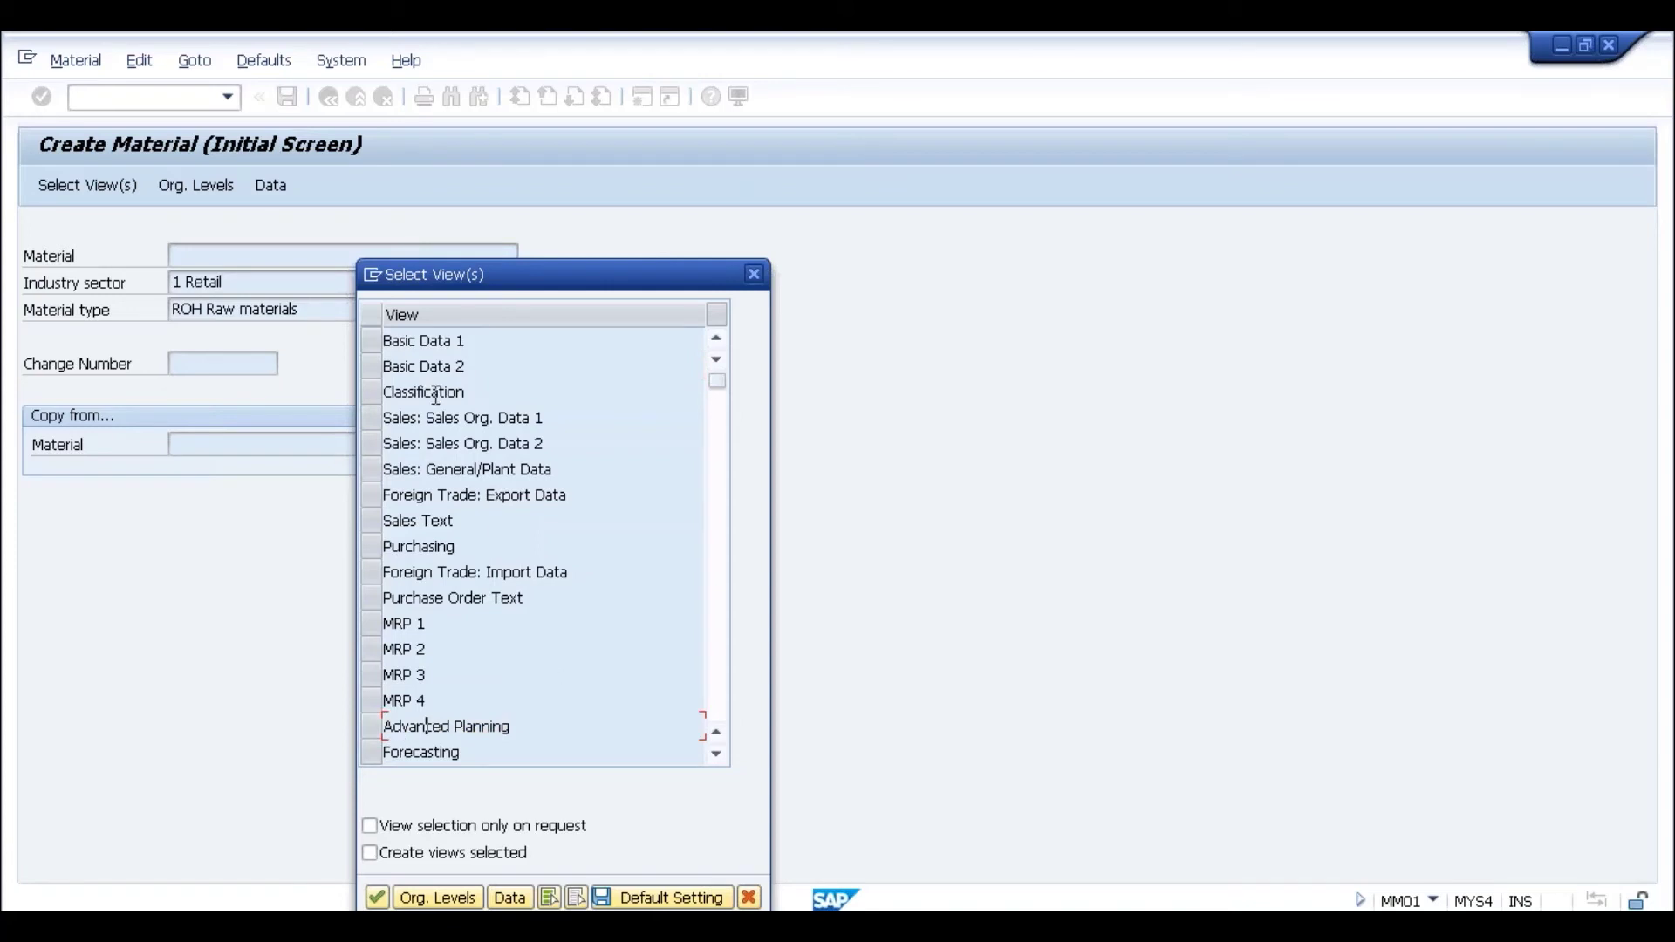
# Step: Select the views Basic Data 1 and 2, Sales Org. Data 1 and 2, Sales: General/Plant Data and Foreign Trade: Export Data
pyautogui.click(370, 342)
pyautogui.click(368, 367)
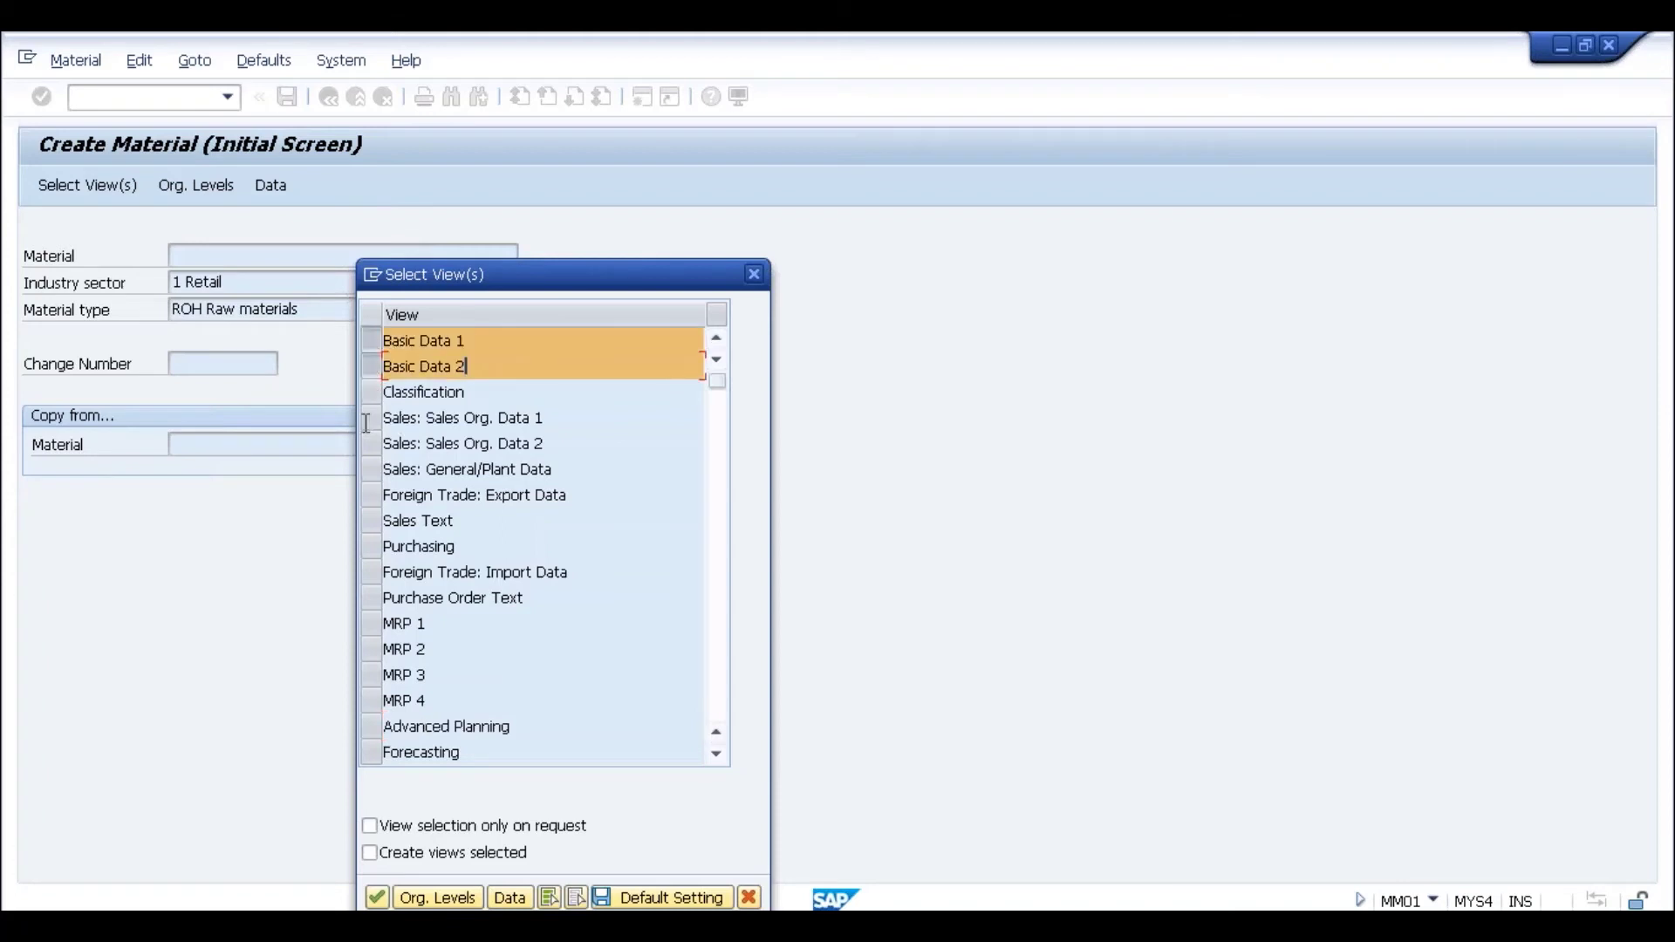
pyautogui.click(375, 426)
pyautogui.click(375, 443)
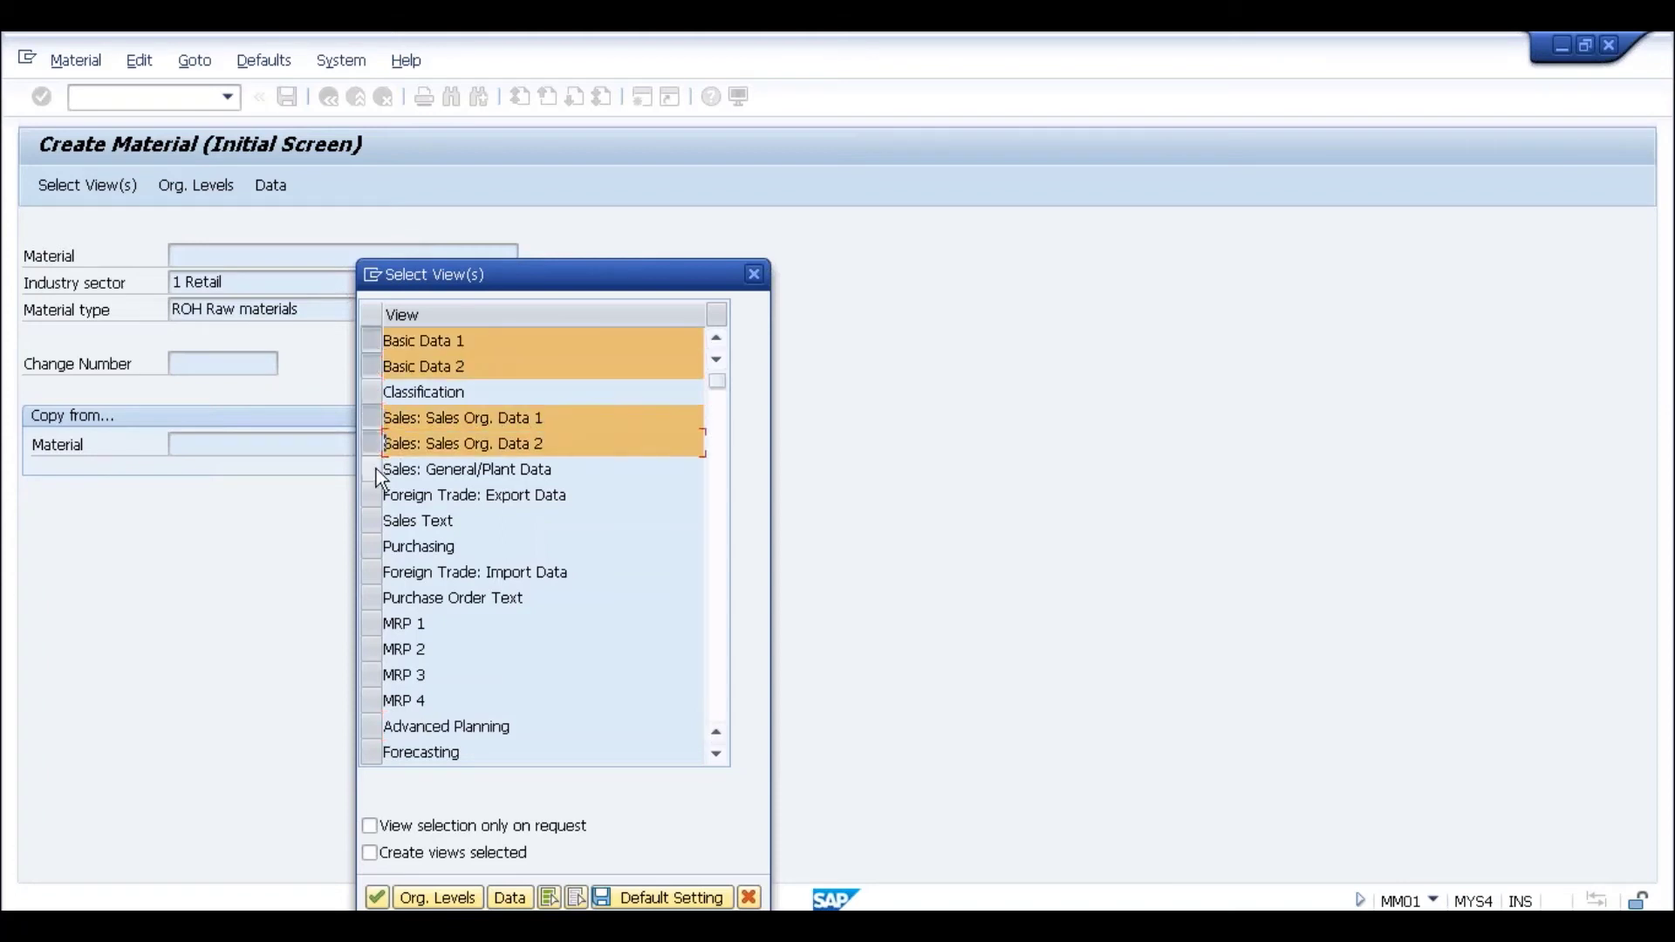
pyautogui.click(375, 469)
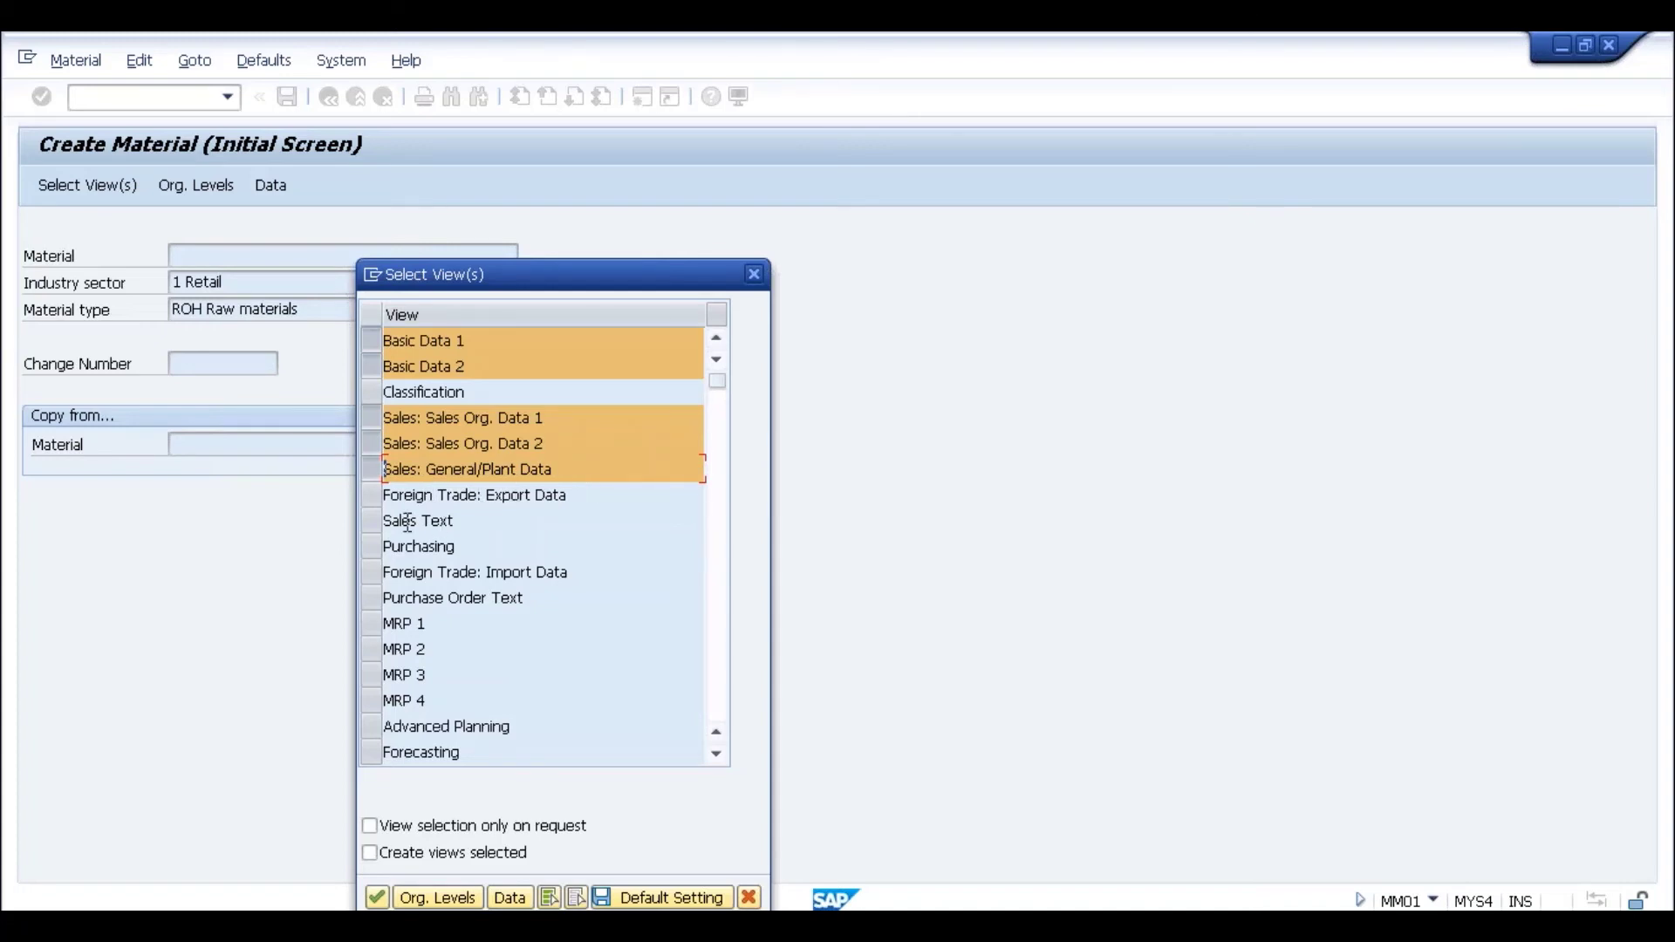
pyautogui.click(367, 495)
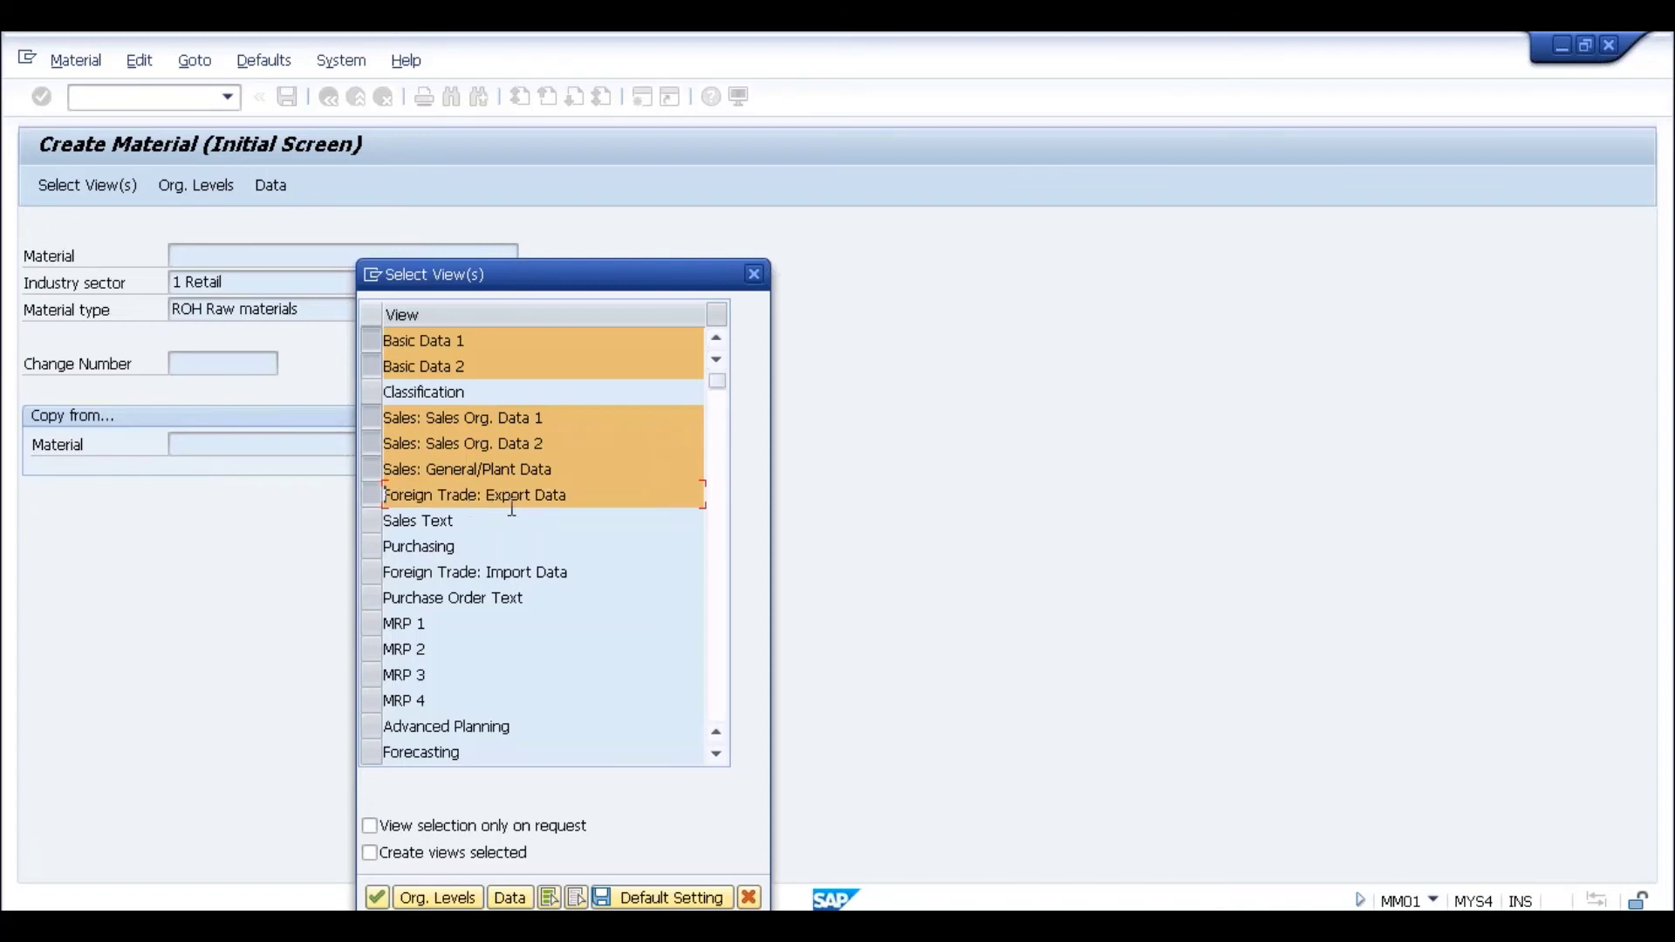
# Step: Add the views Purchasing, Foreign Trade: Import Data, Purchase Order Text and MRP 1 to 4 to the selection
pyautogui.click(373, 551)
pyautogui.click(372, 574)
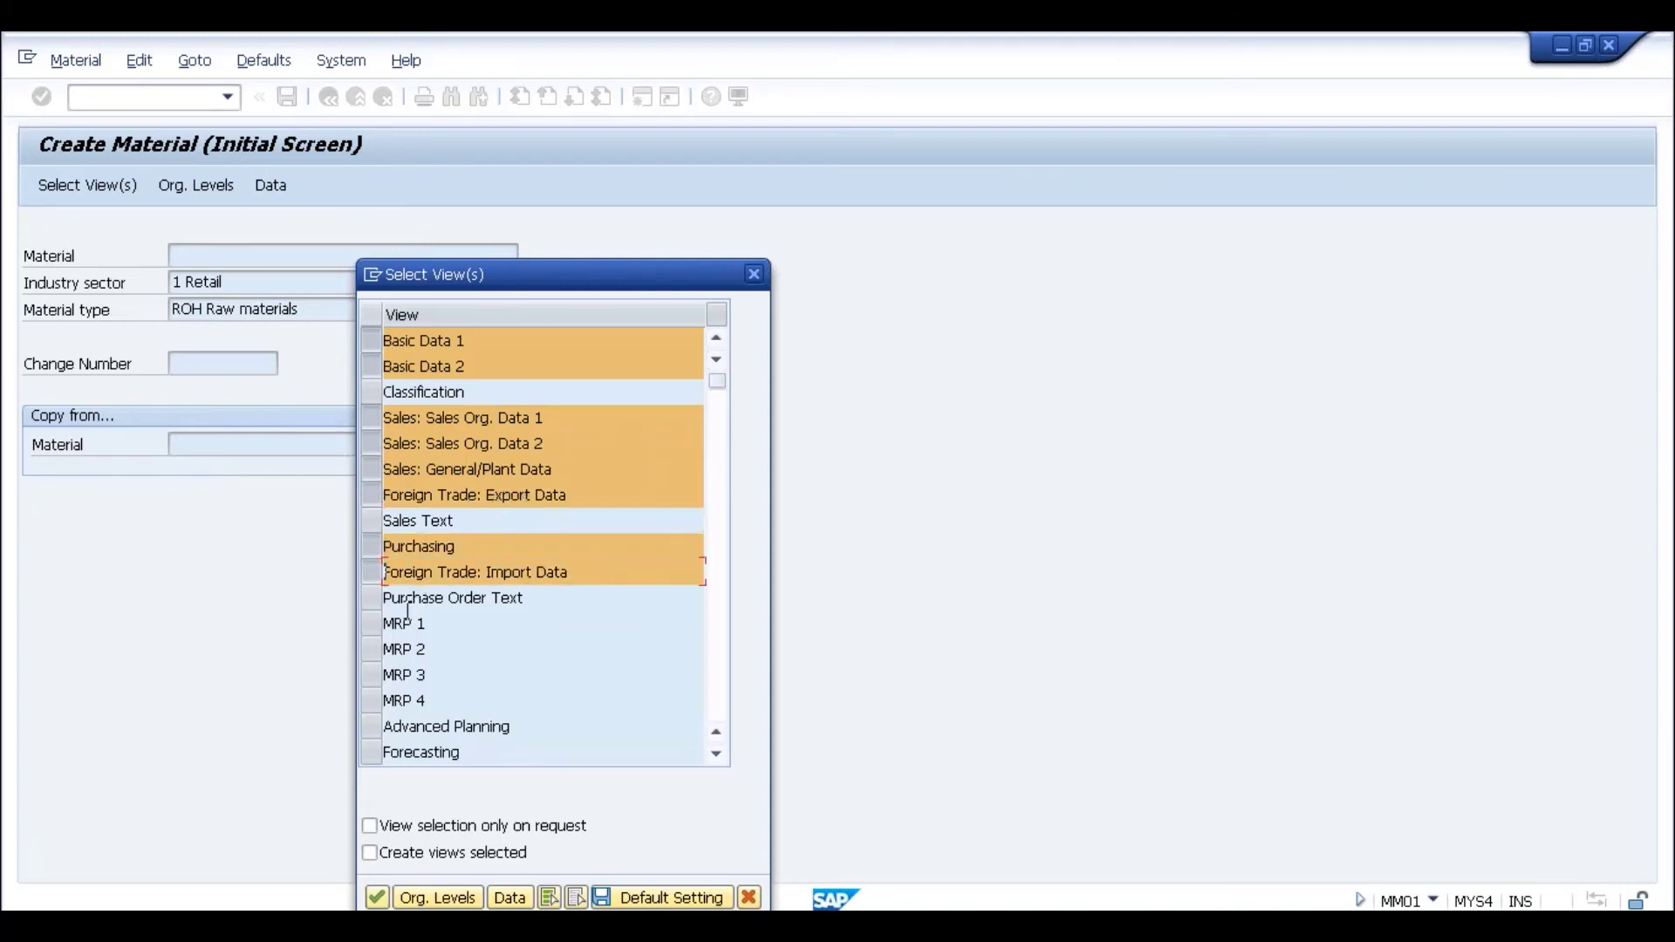
pyautogui.click(374, 600)
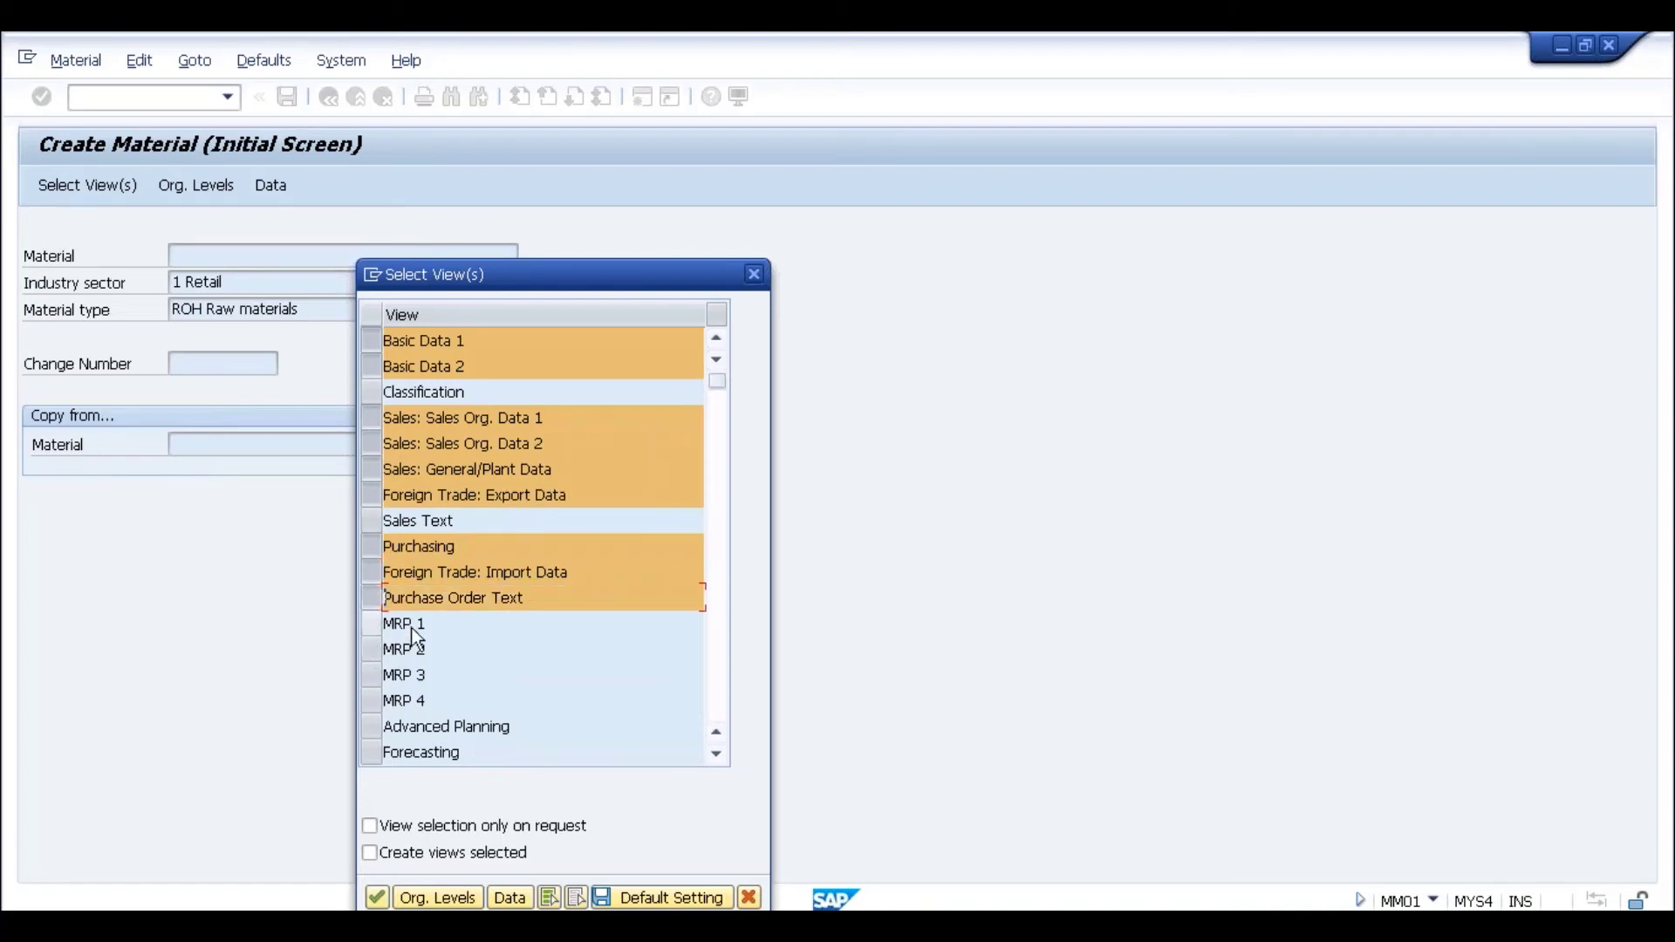
pyautogui.click(372, 626)
pyautogui.click(372, 650)
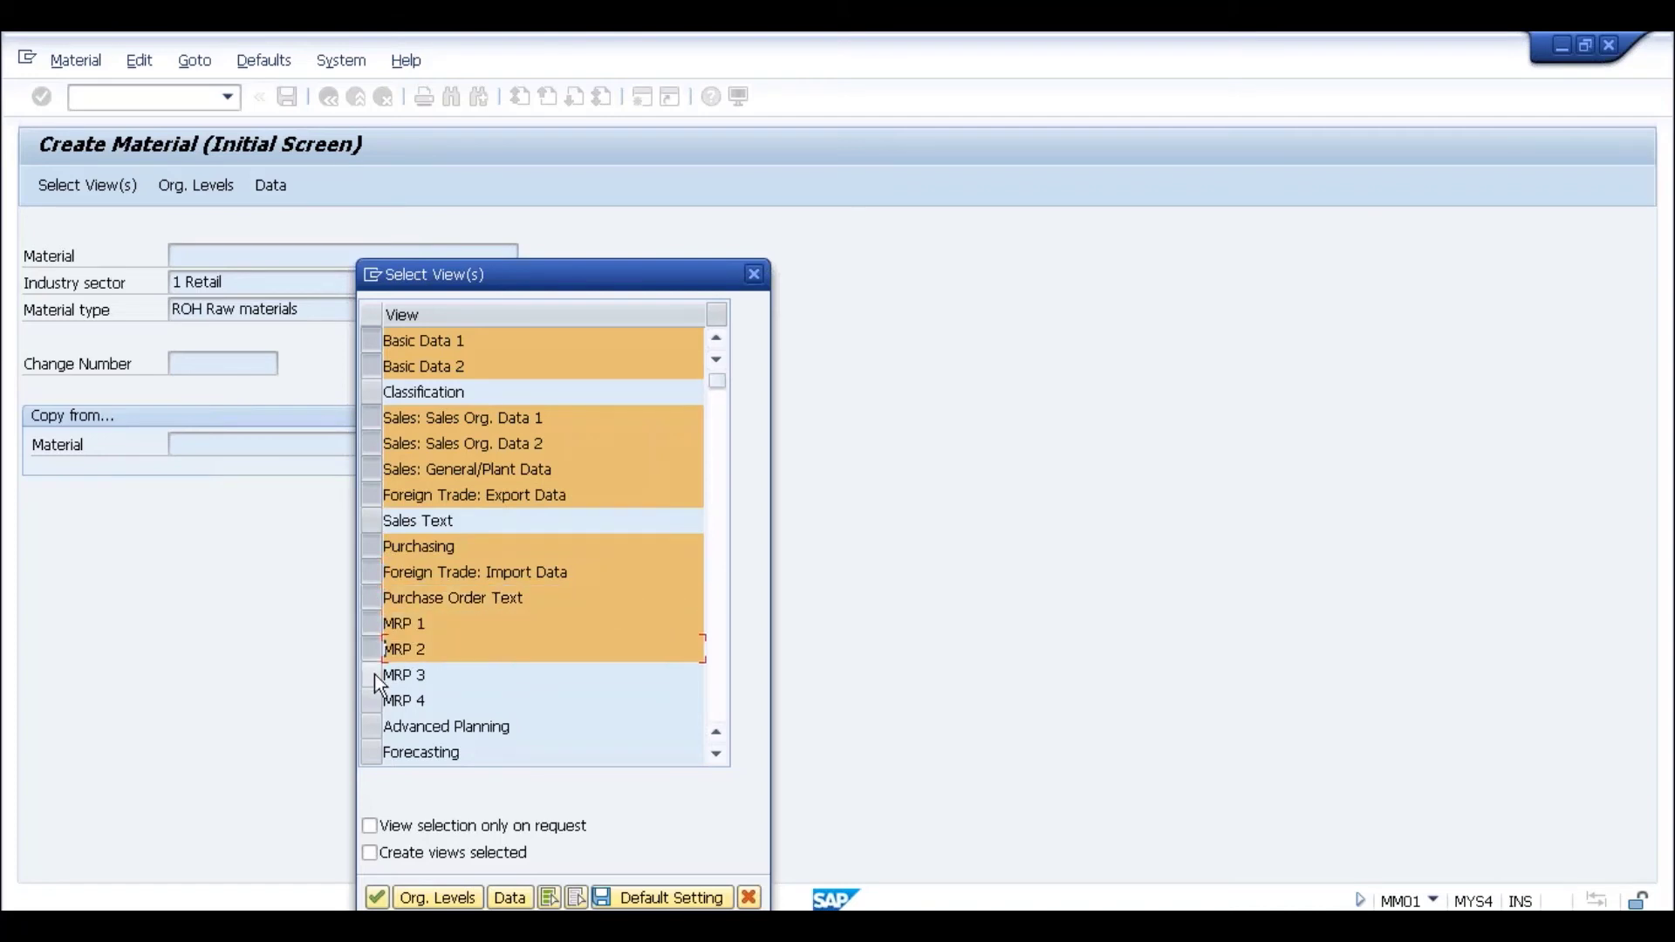
pyautogui.click(372, 676)
pyautogui.click(368, 699)
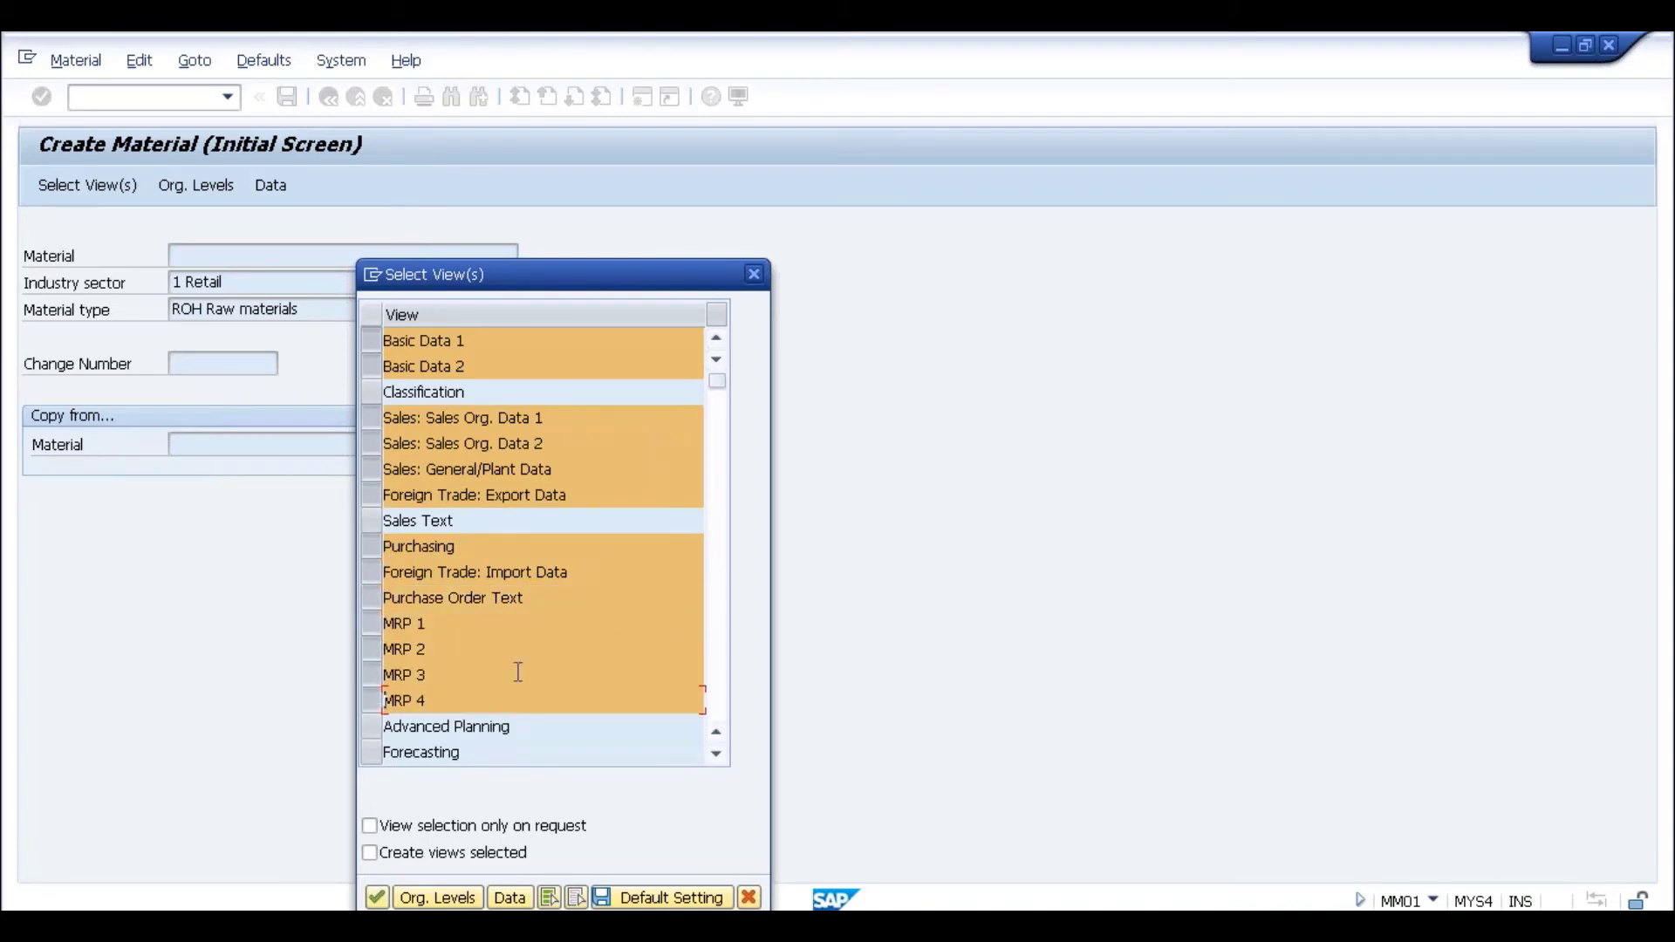
# Step: Add the views General Plant Data / Storage 1 and 2 and Accounting 1 and 2 to the selection
pyautogui.click(718, 610)
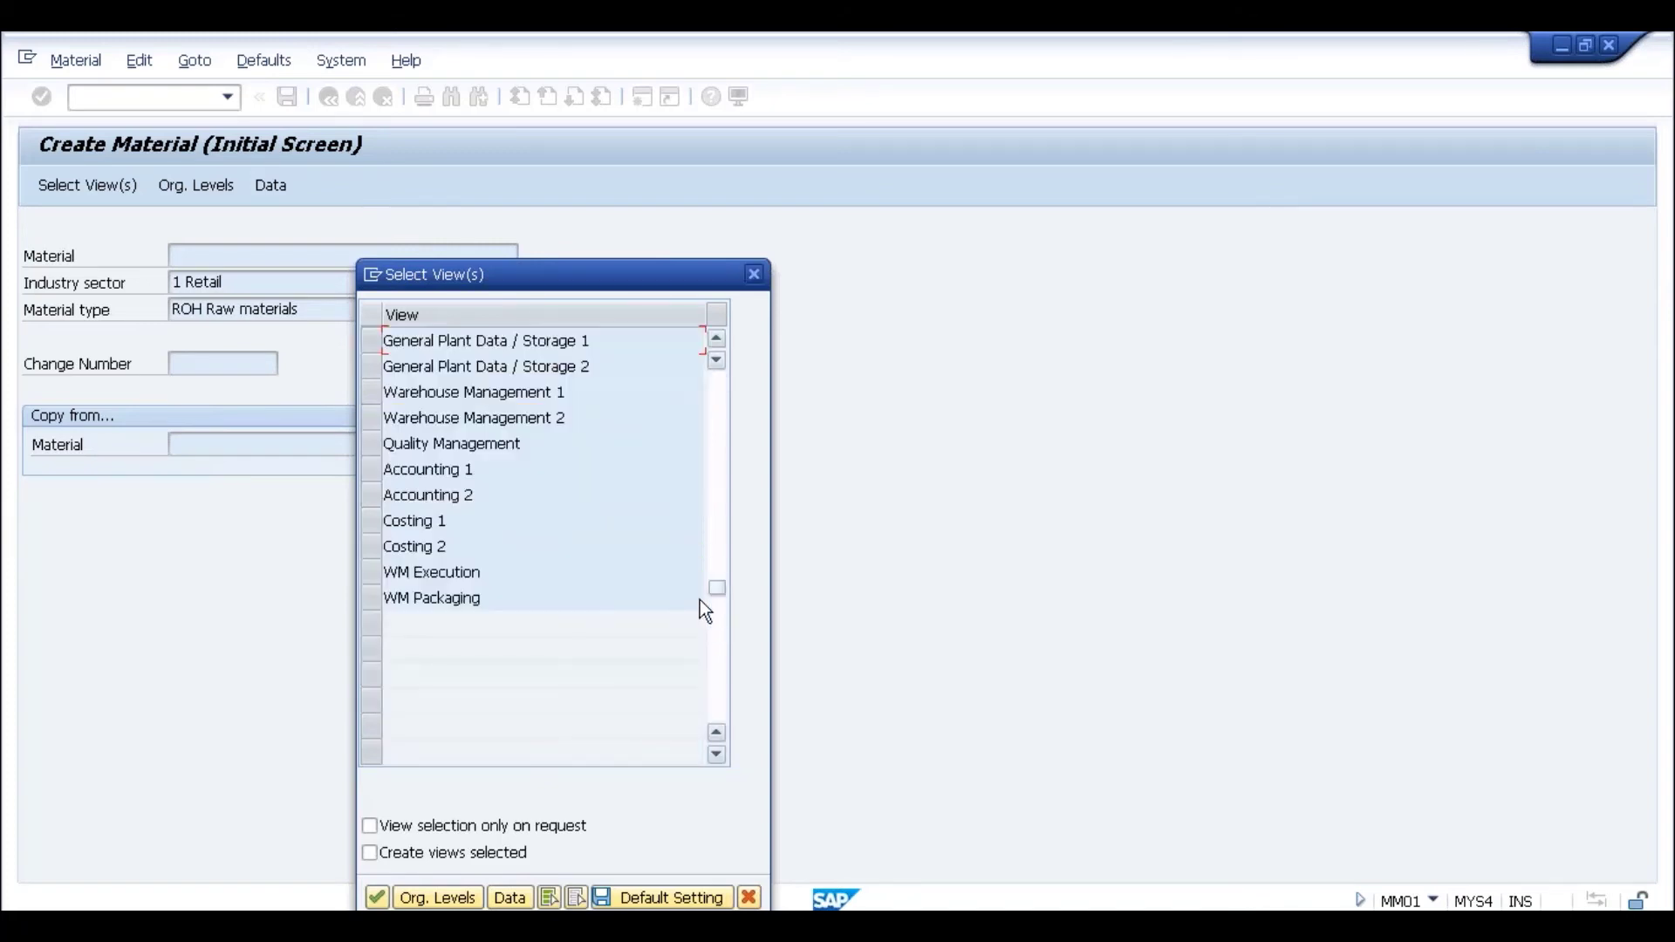
pyautogui.click(370, 340)
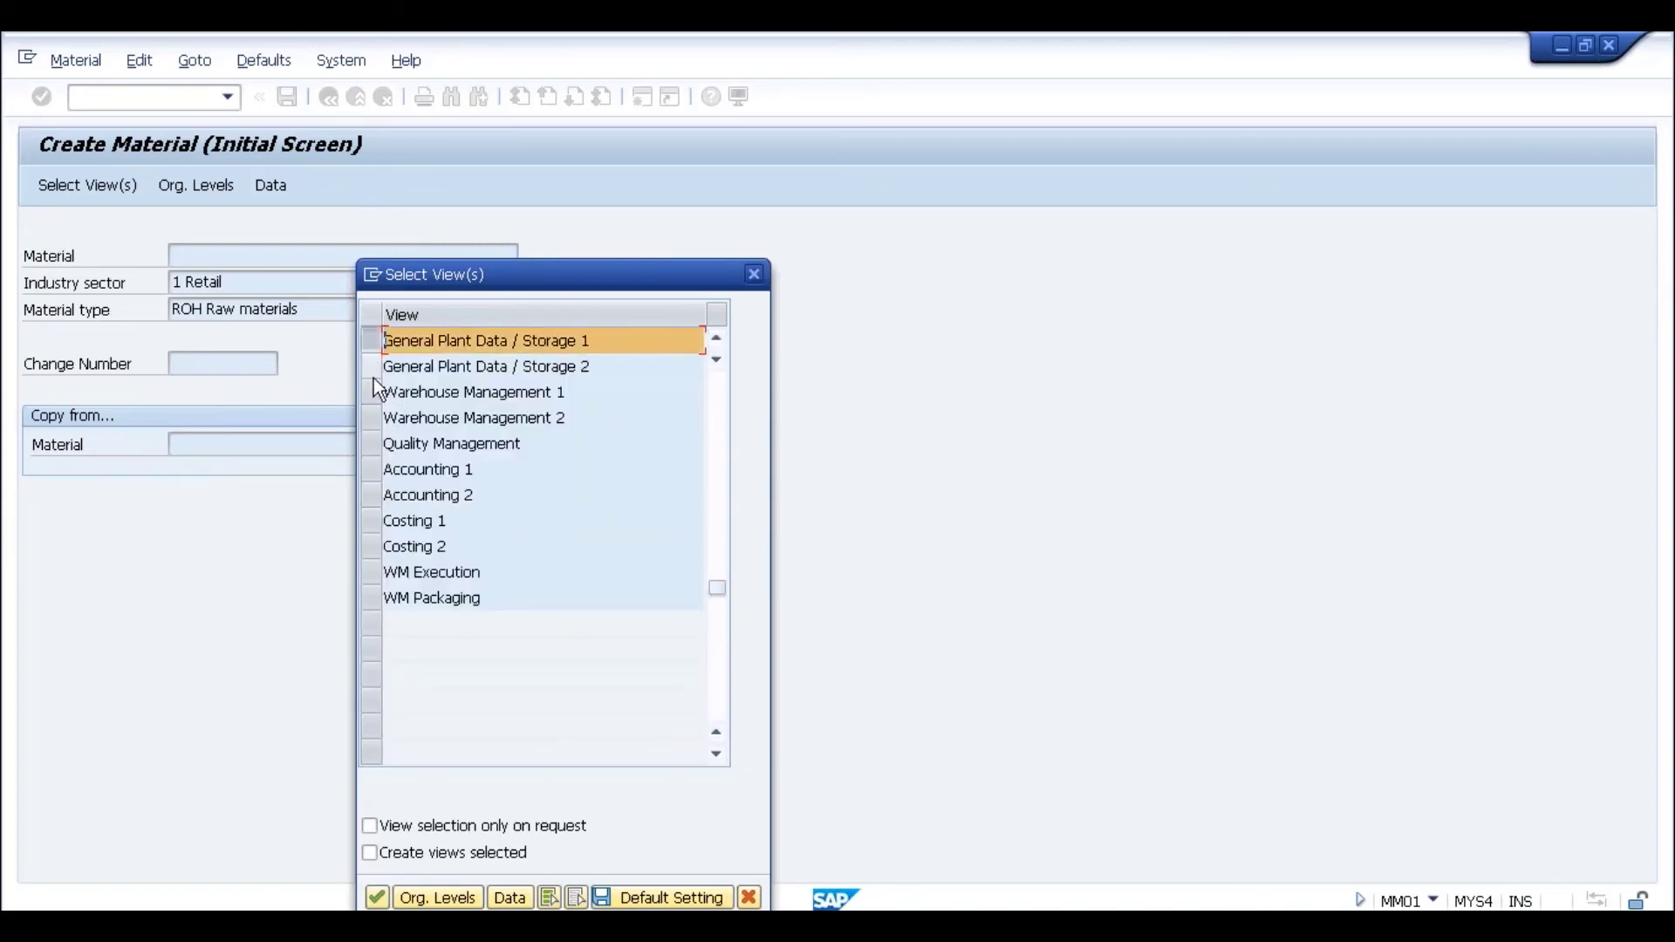
pyautogui.click(370, 366)
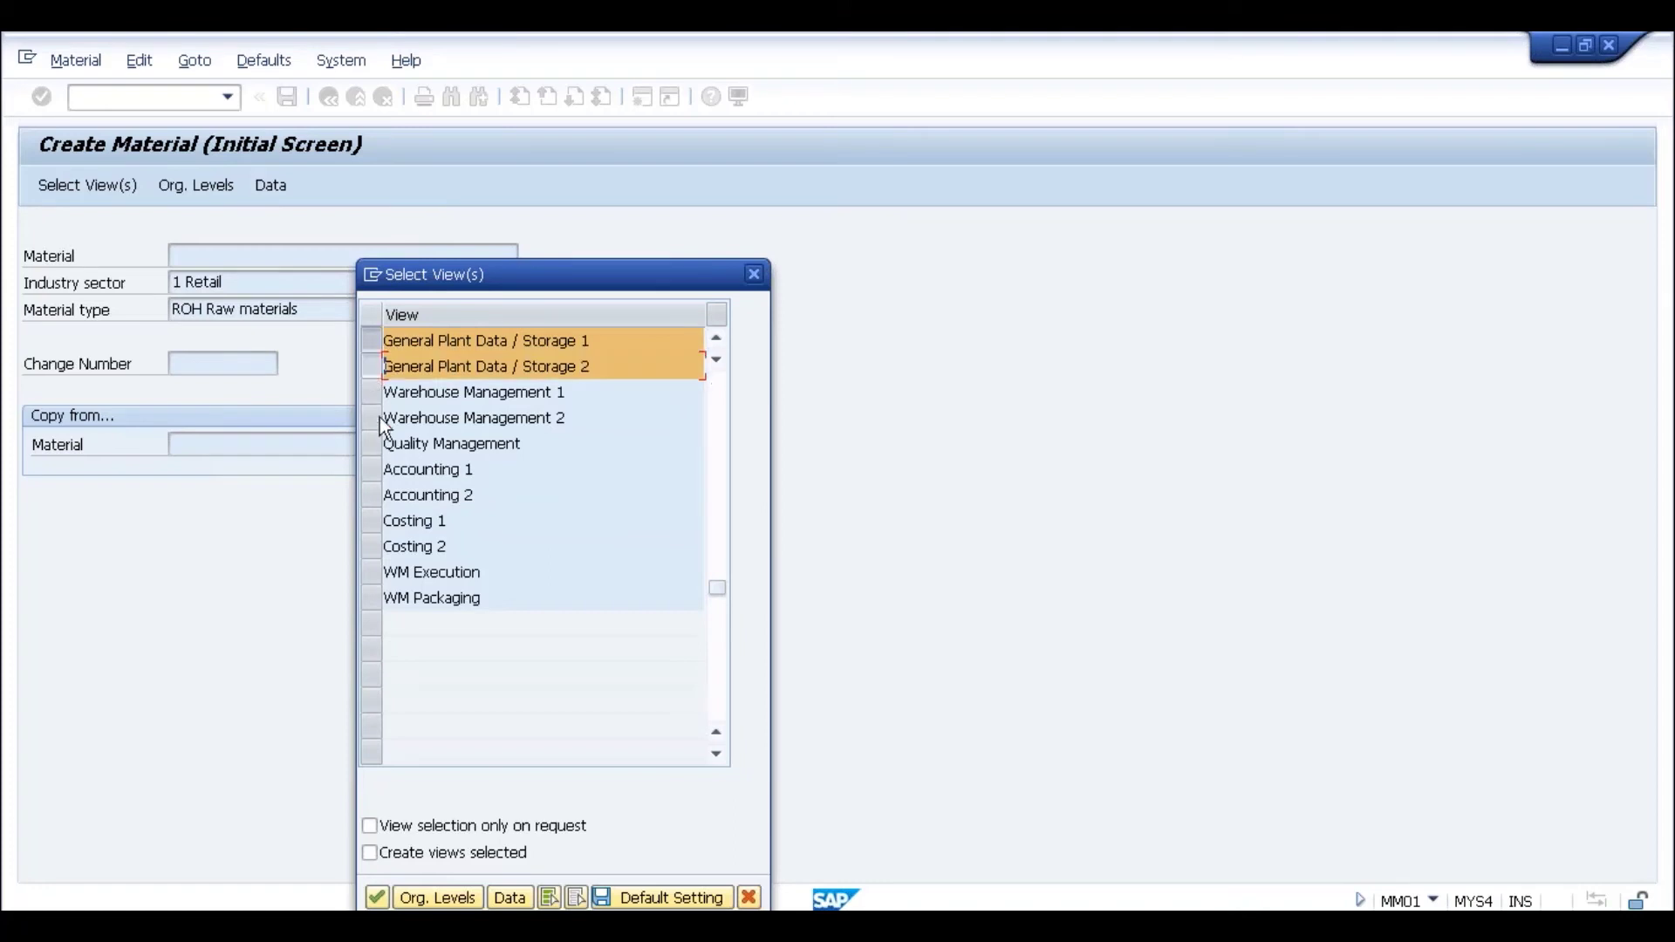
pyautogui.click(375, 471)
pyautogui.click(375, 493)
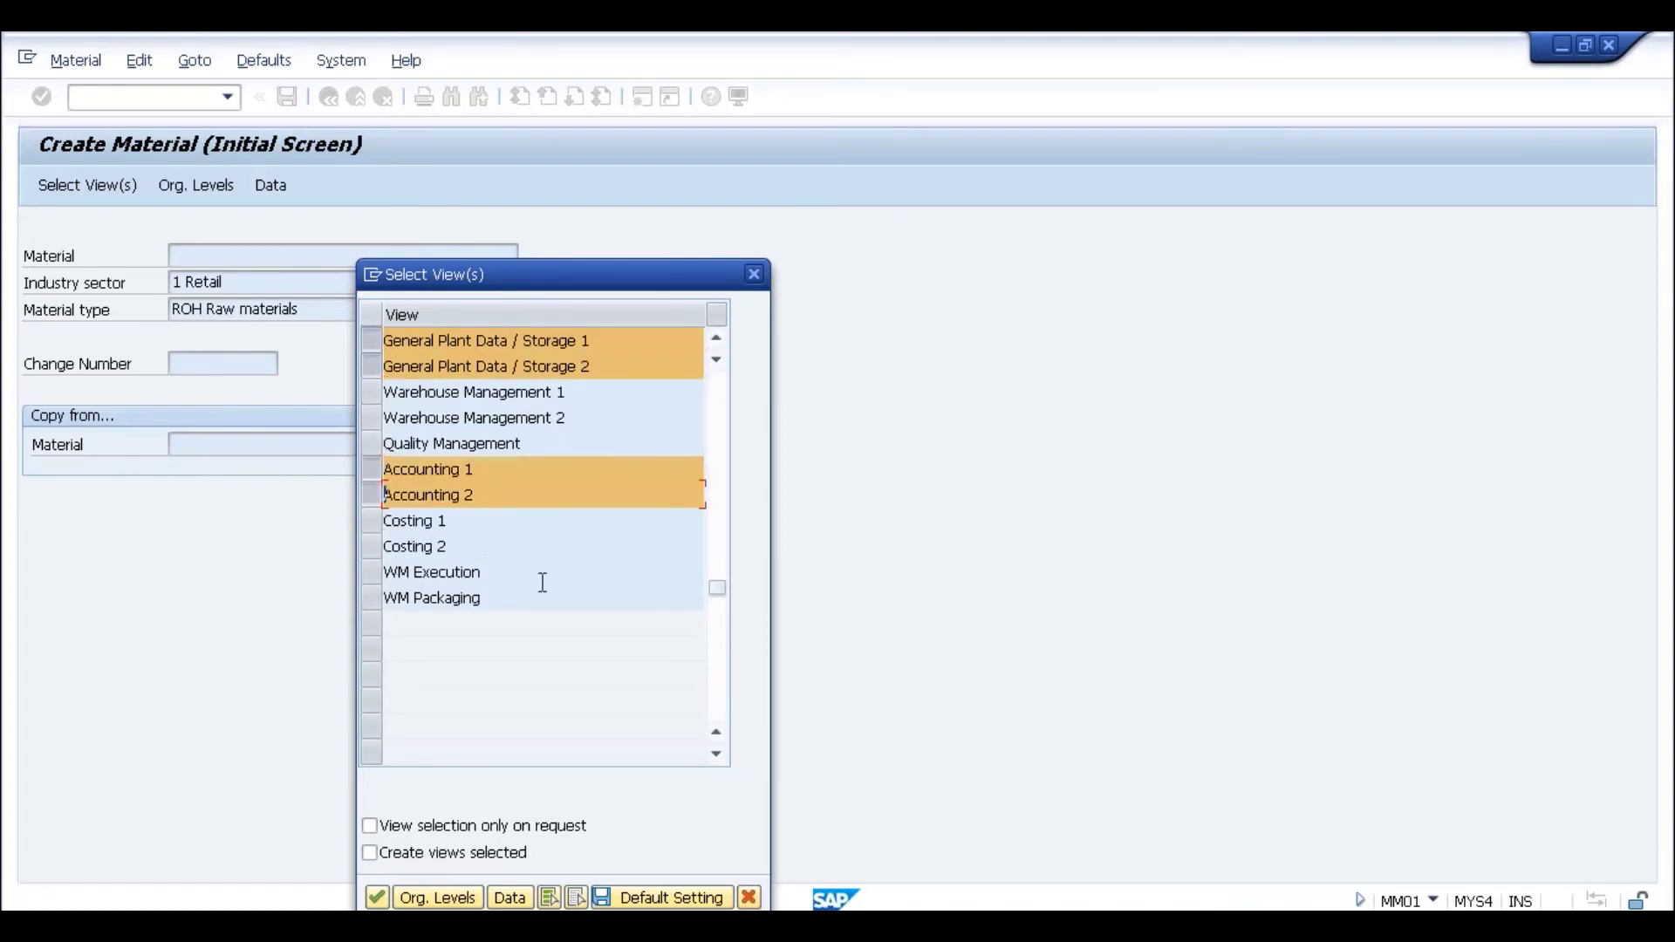
# Step: Confirm the selected views and enter SL13 as plant, storage location and sales organization
pyautogui.click(376, 899)
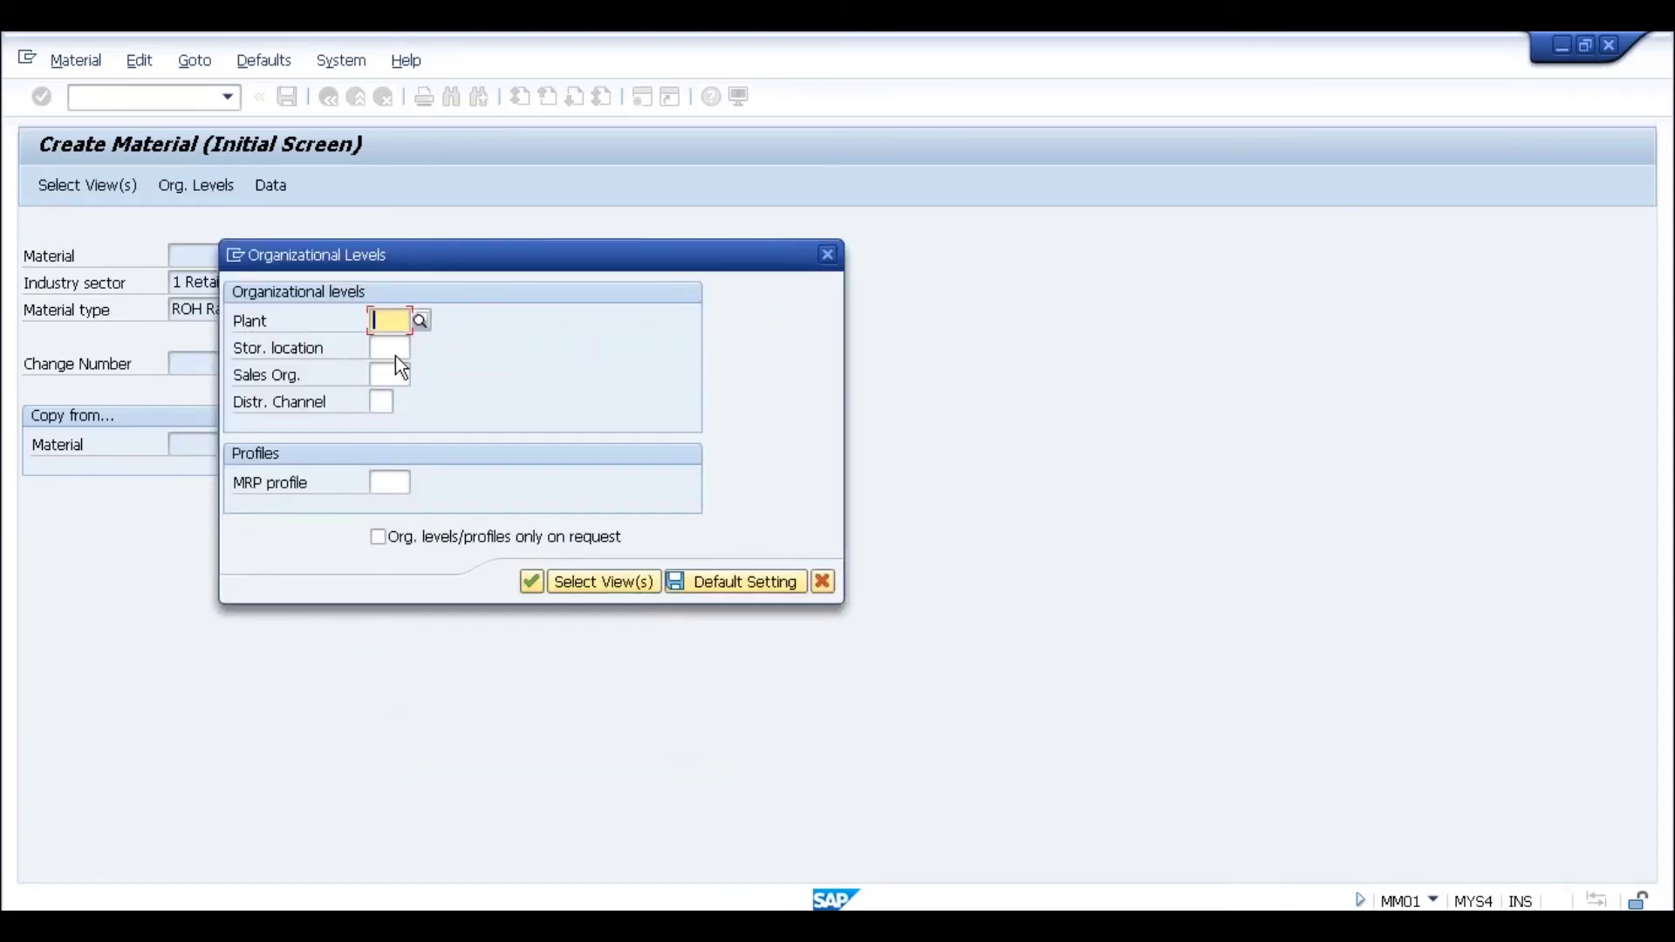
pyautogui.write('sl13')
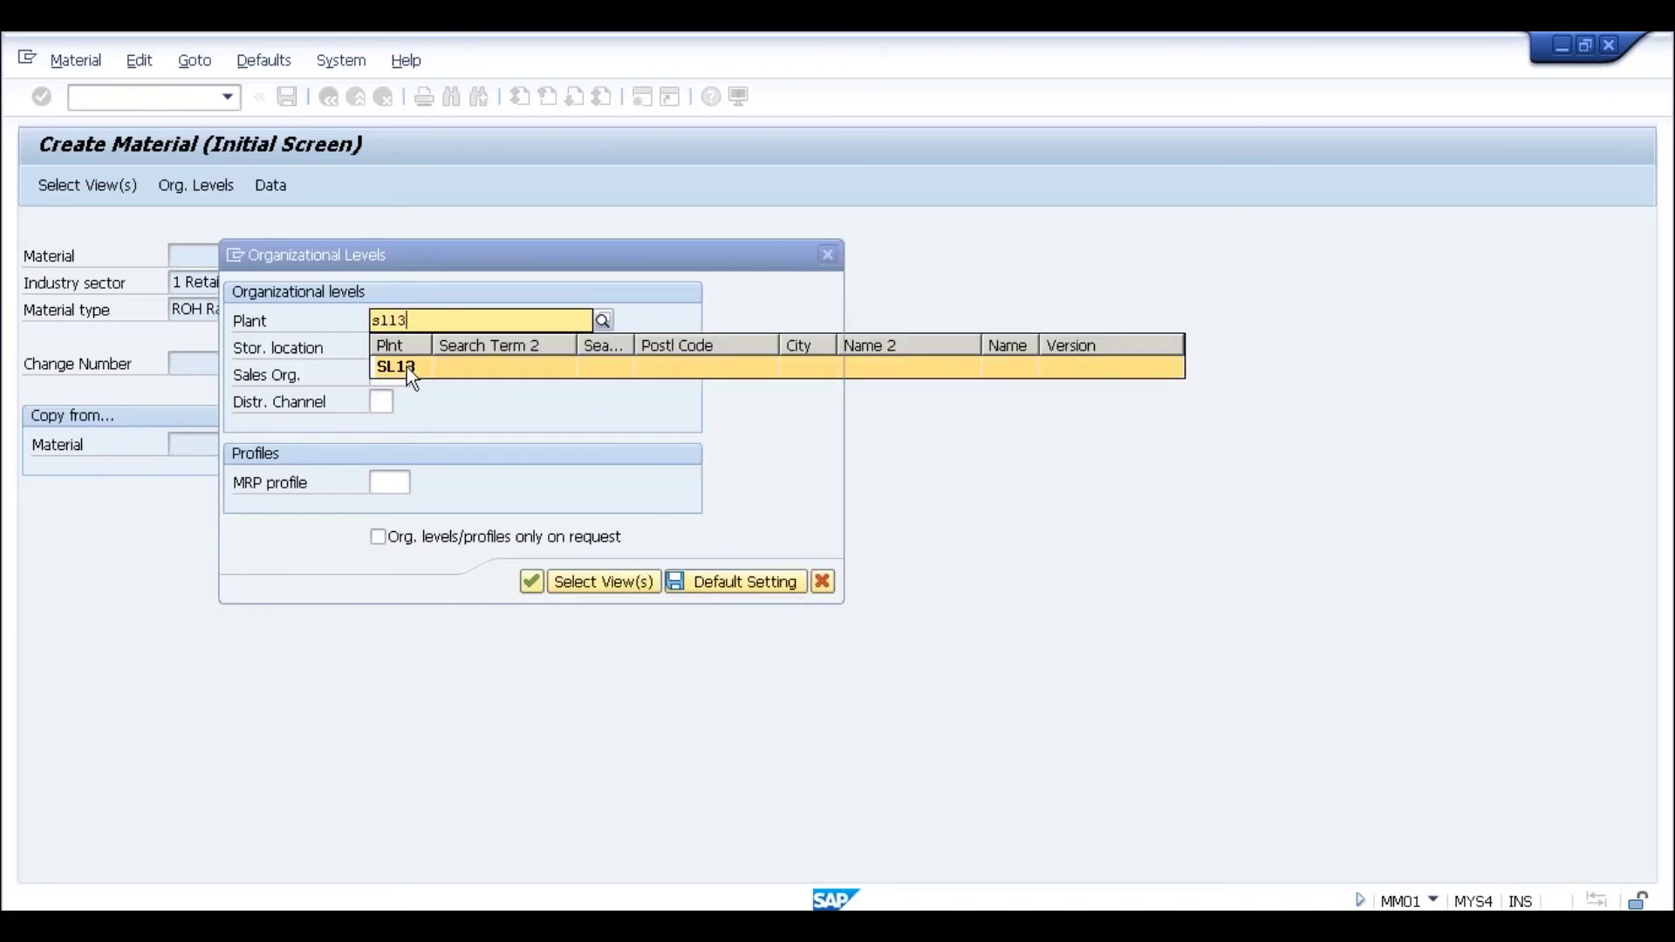
pyautogui.click(407, 367)
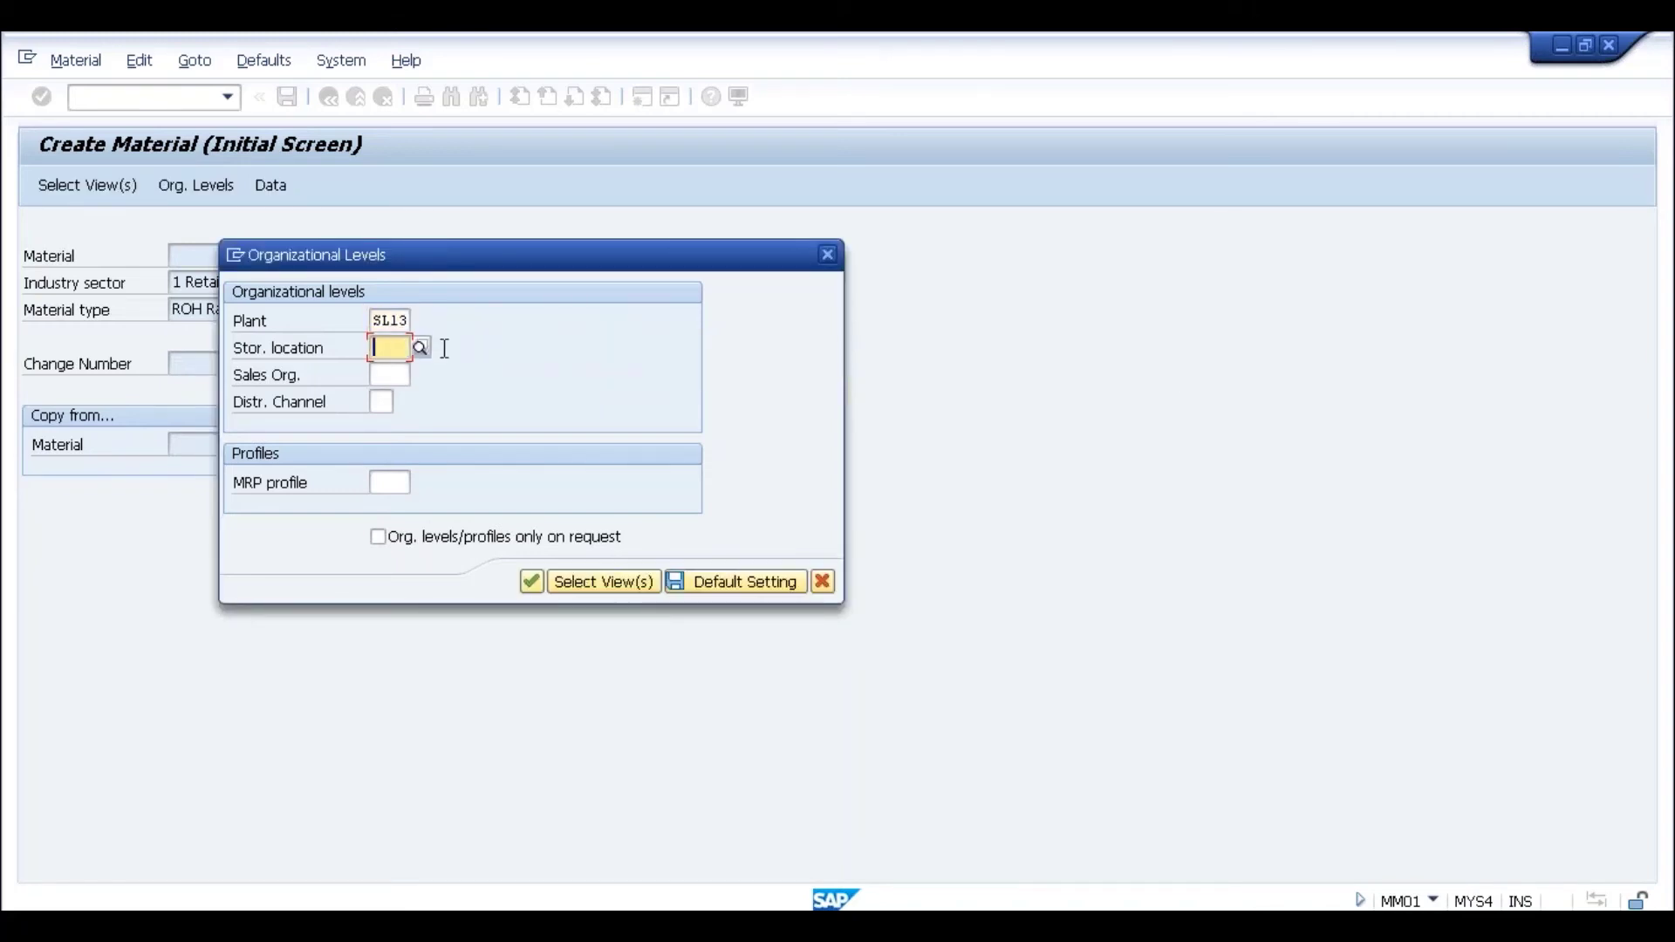
pyautogui.write('sl13')
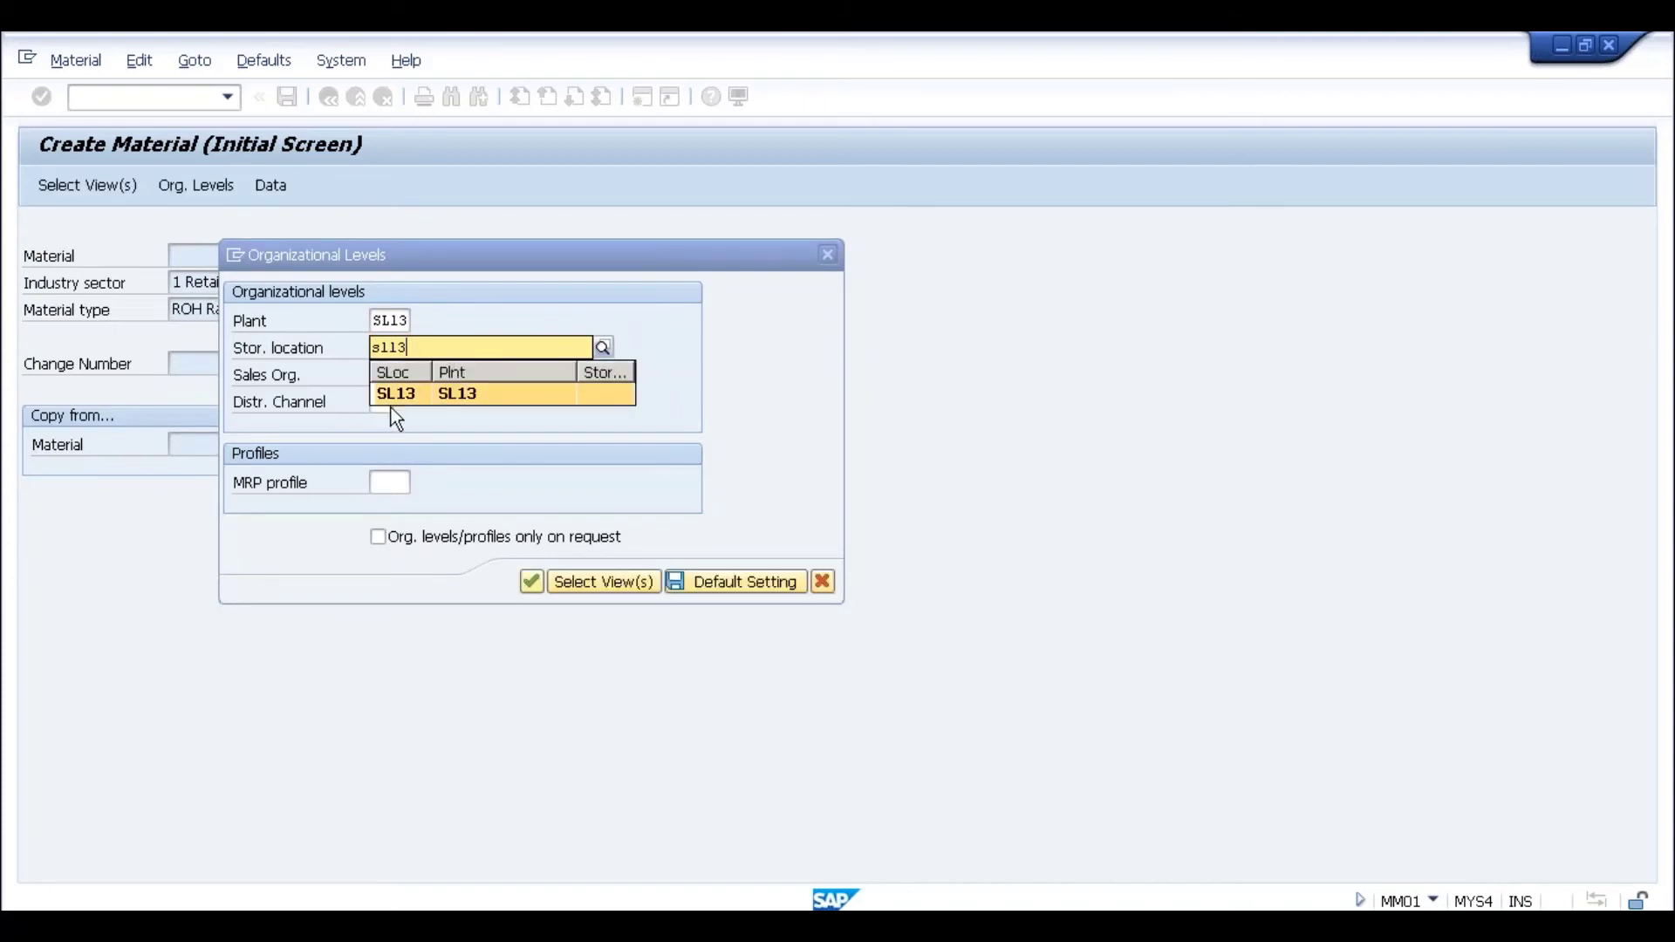
pyautogui.click(381, 377)
pyautogui.write('s')
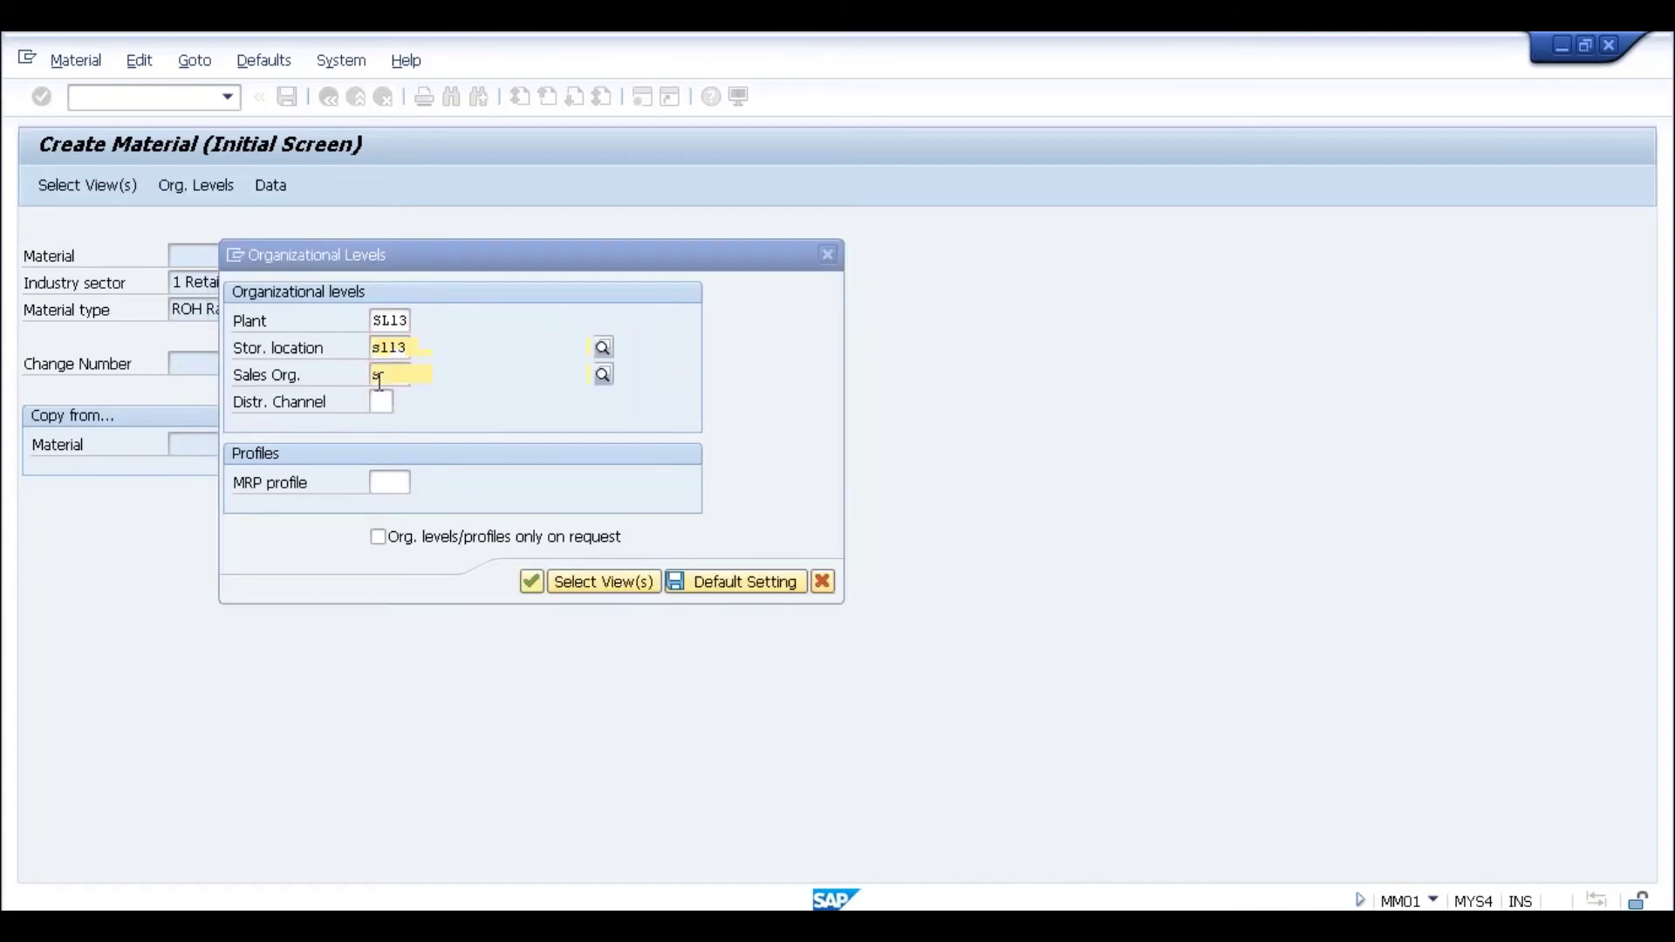
pyautogui.write('l13')
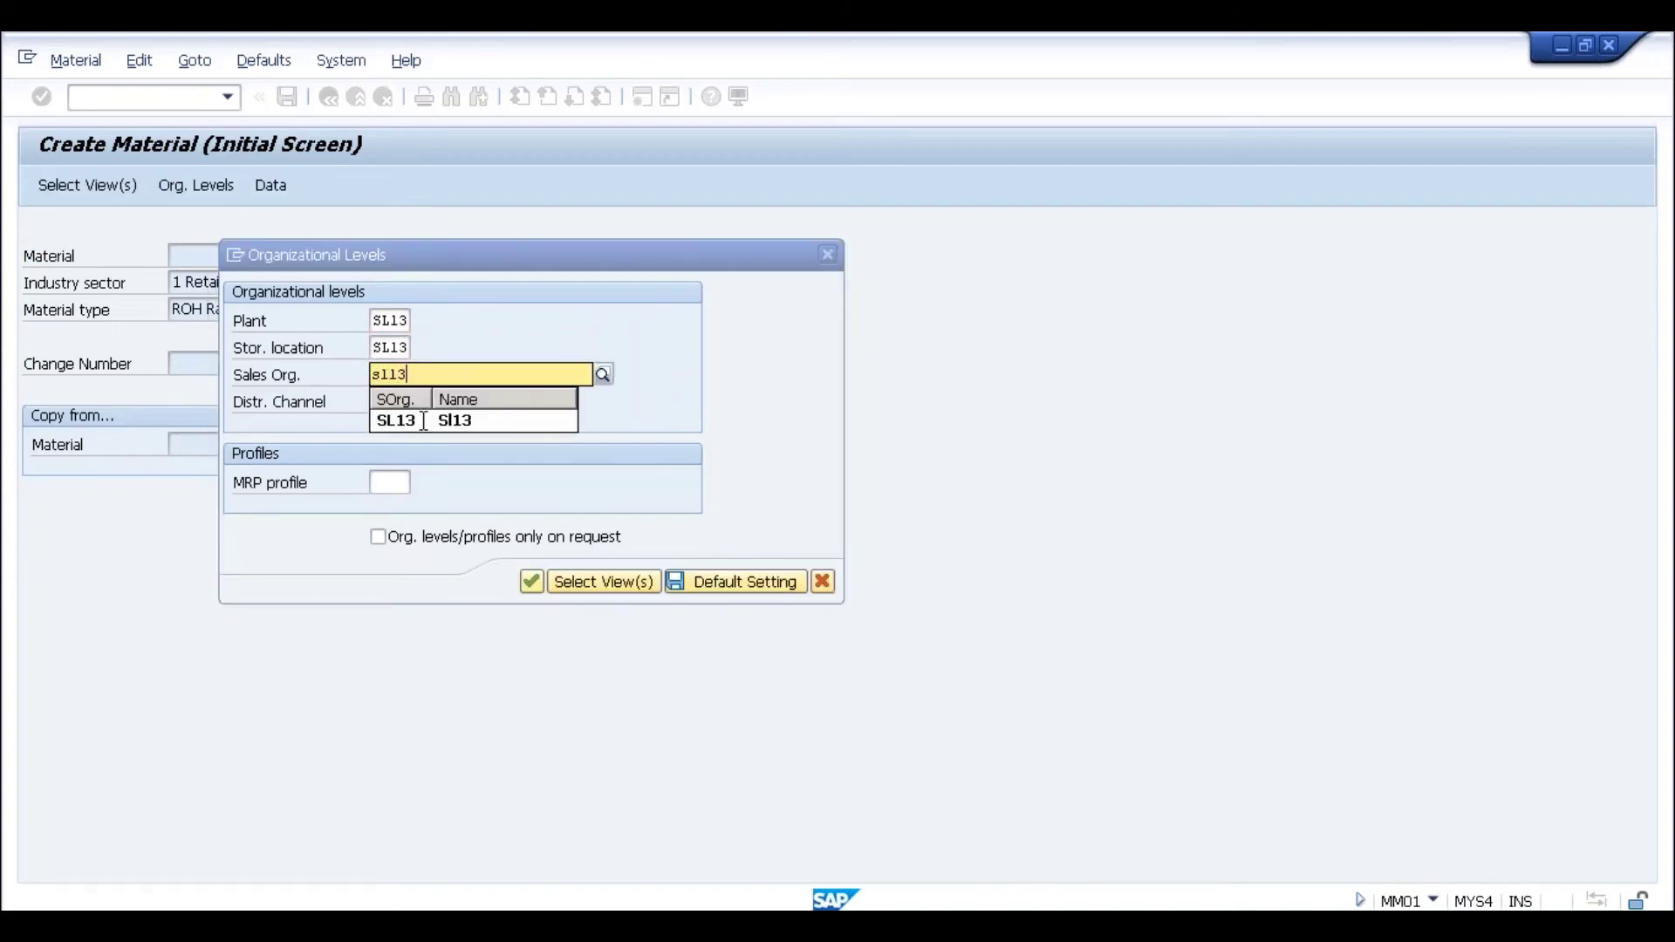
pyautogui.click(391, 420)
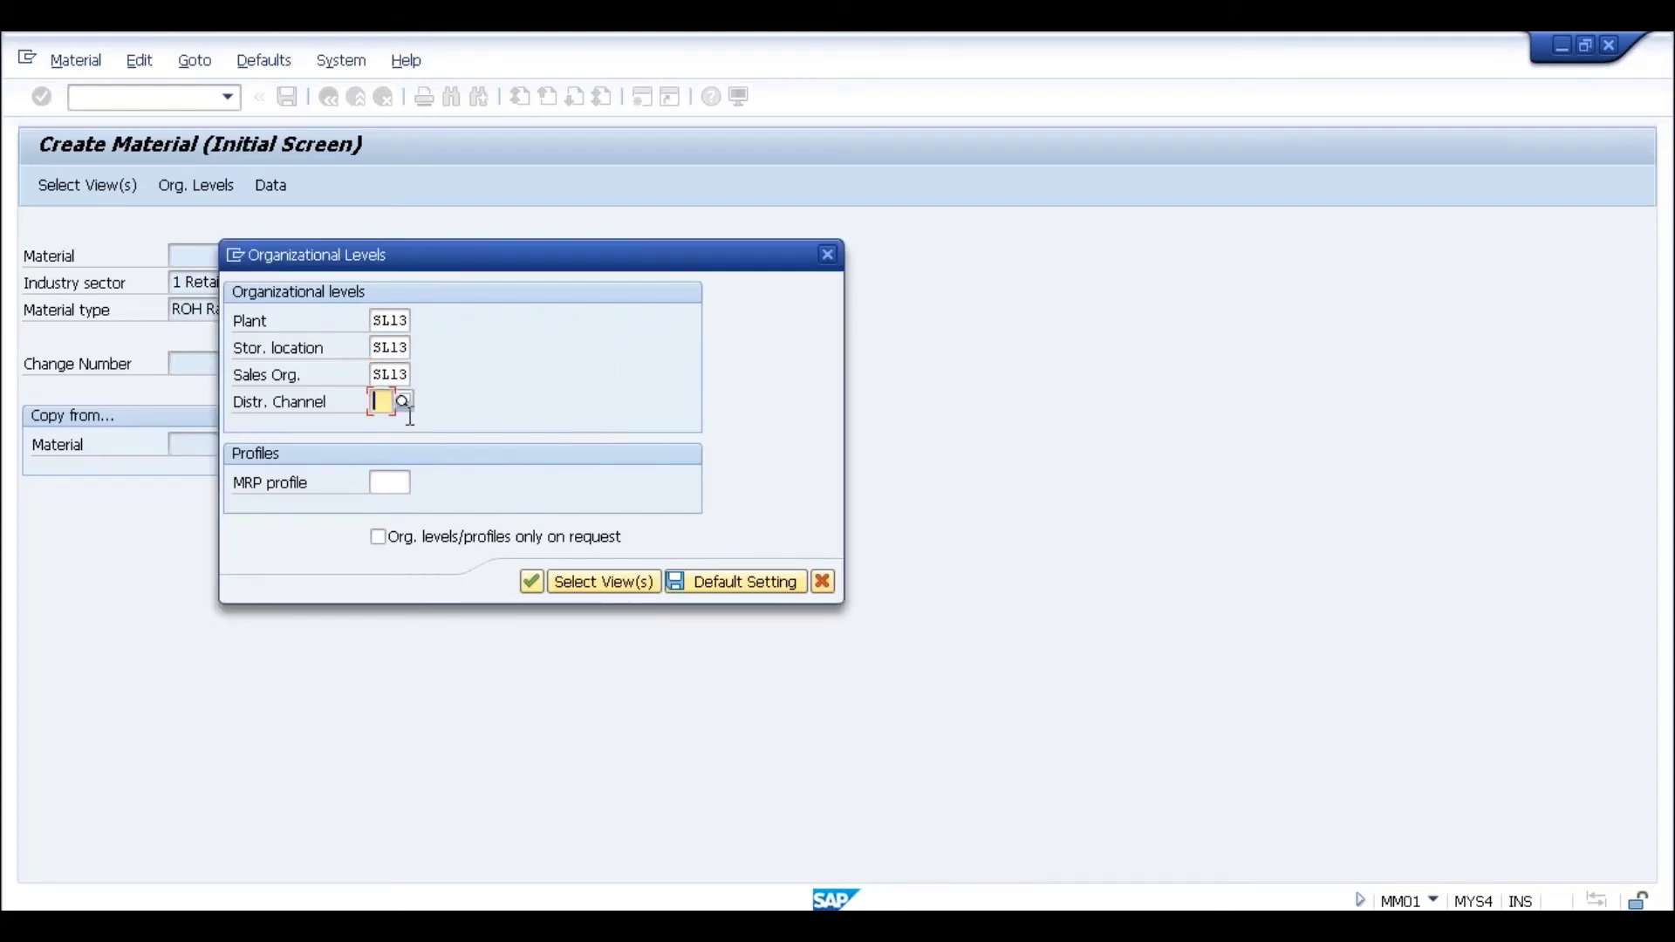
pyautogui.write('s')
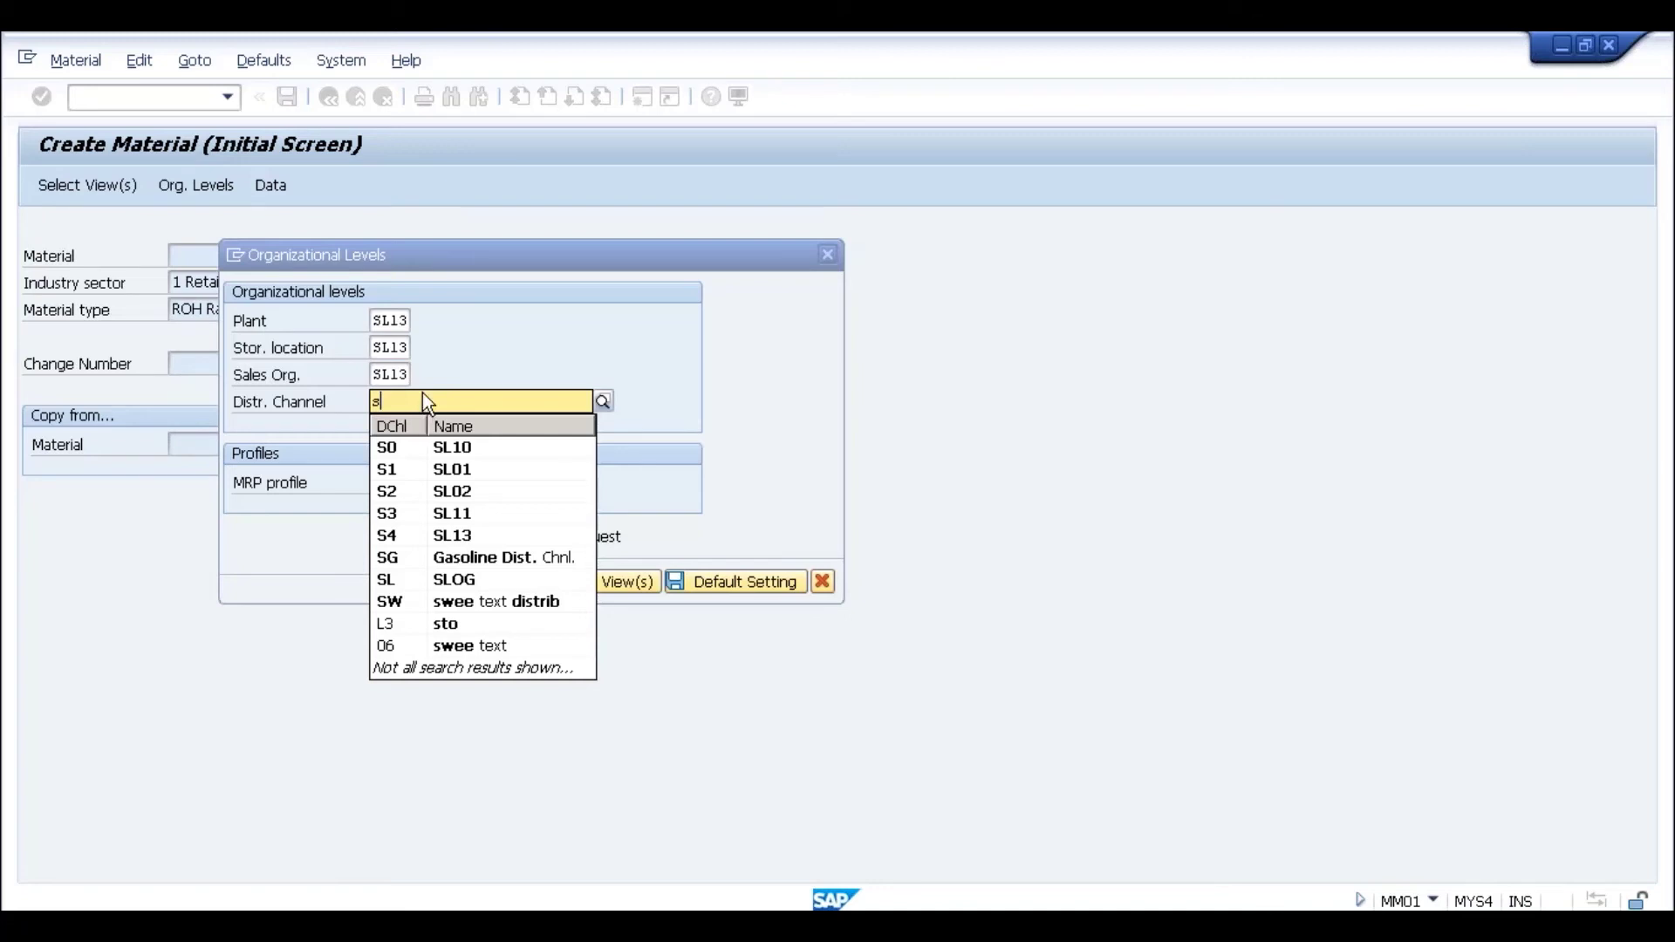
# Step: Change the plant, storage location and sales organization to SL11 in the organizational levels
pyautogui.click(399, 321)
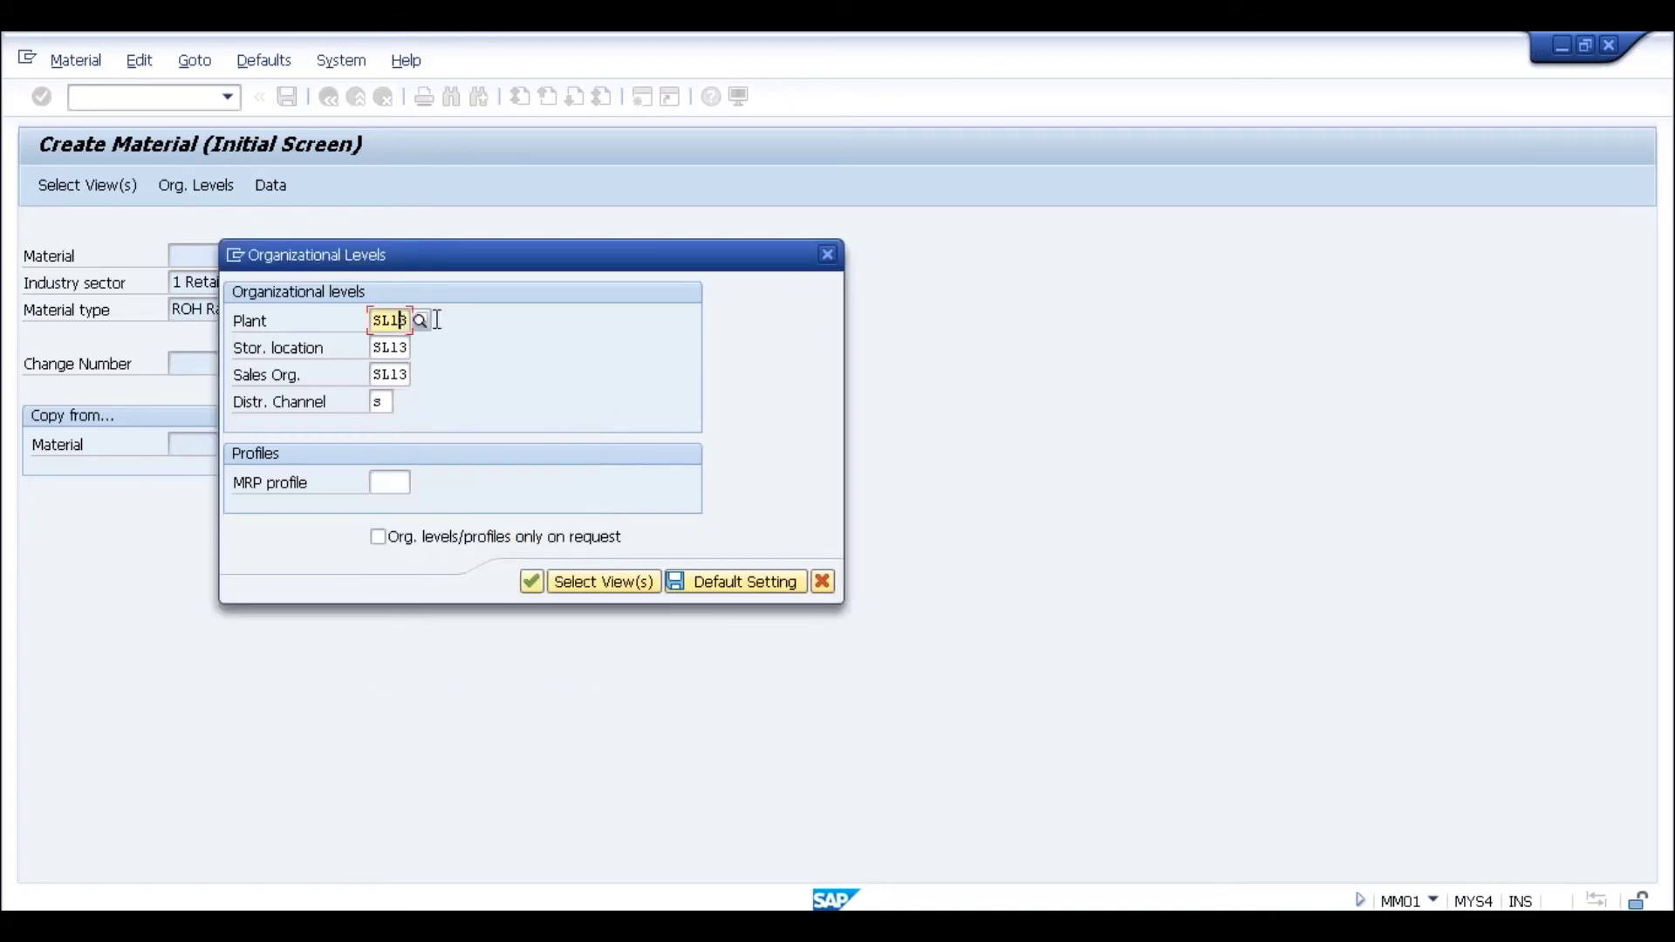
pyautogui.press('Delete')
pyautogui.write('1')
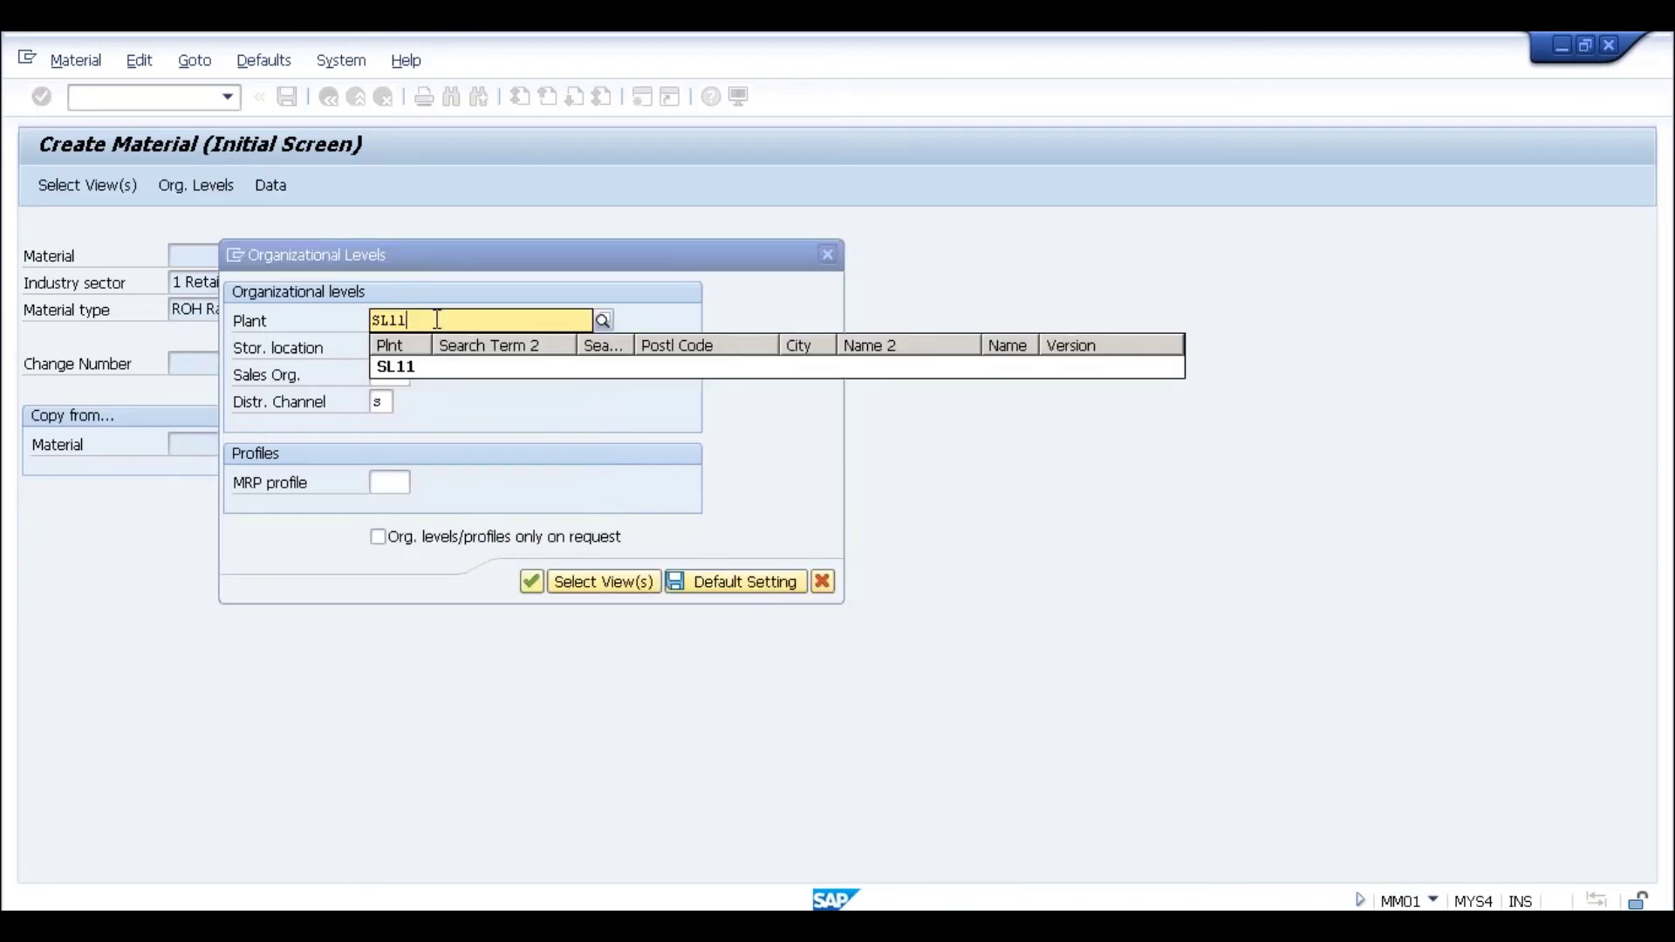
pyautogui.press('Tab')
pyautogui.press('End')
pyautogui.hotkey('shift', 'Left')
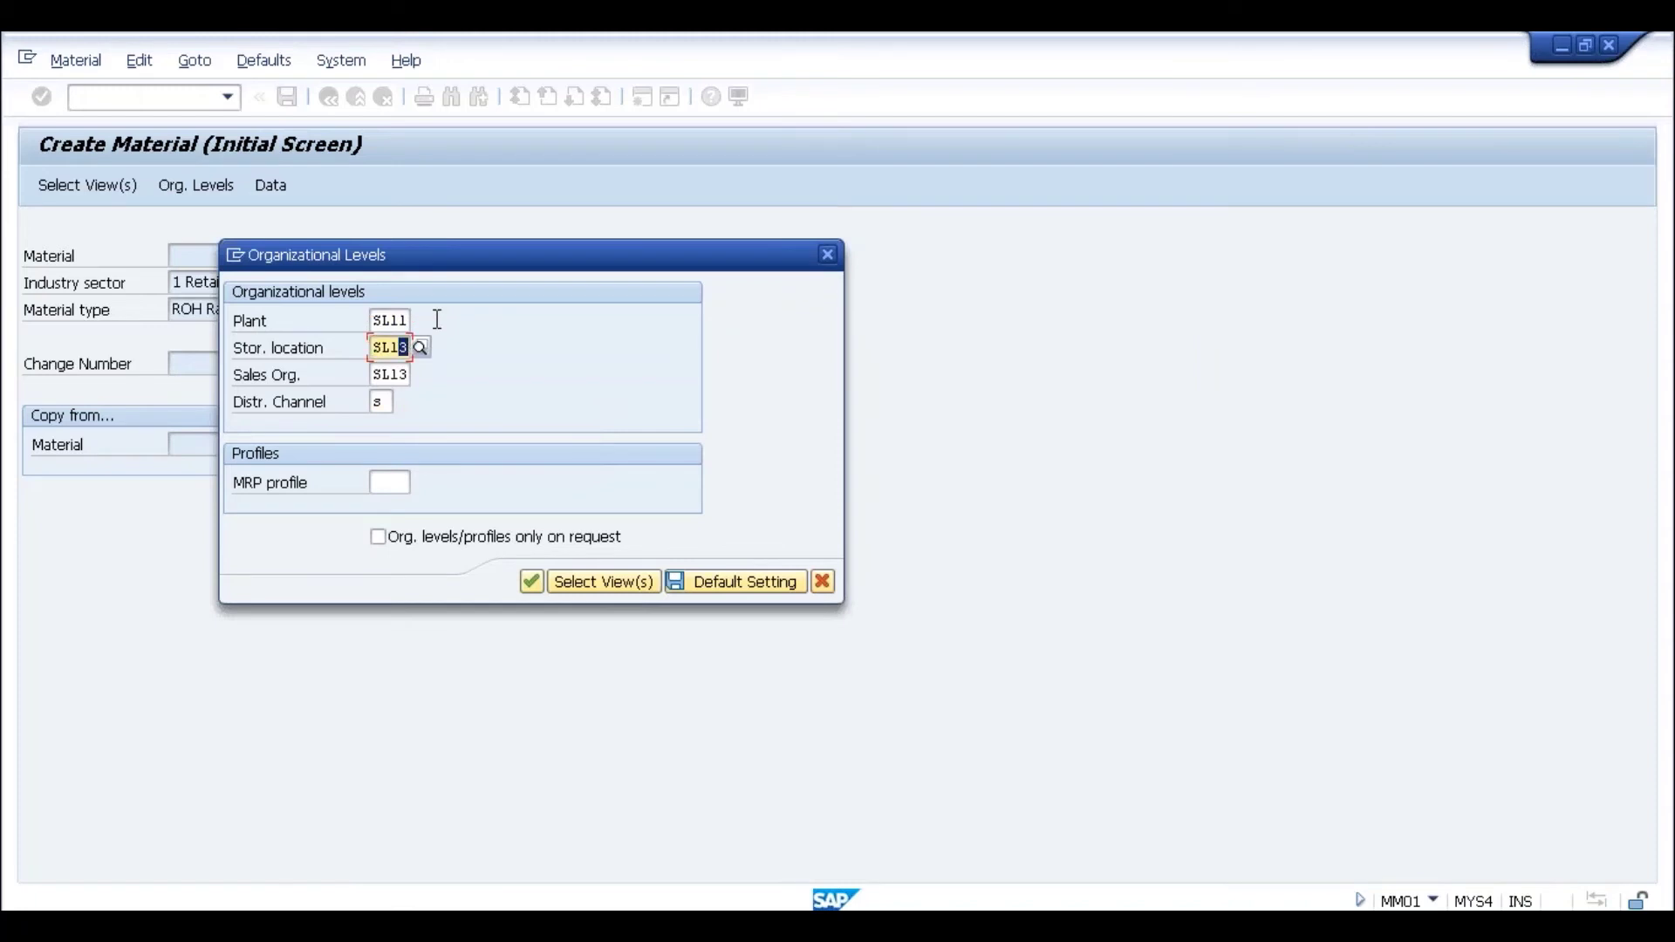
pyautogui.write('1')
pyautogui.press('Tab')
pyautogui.press('End')
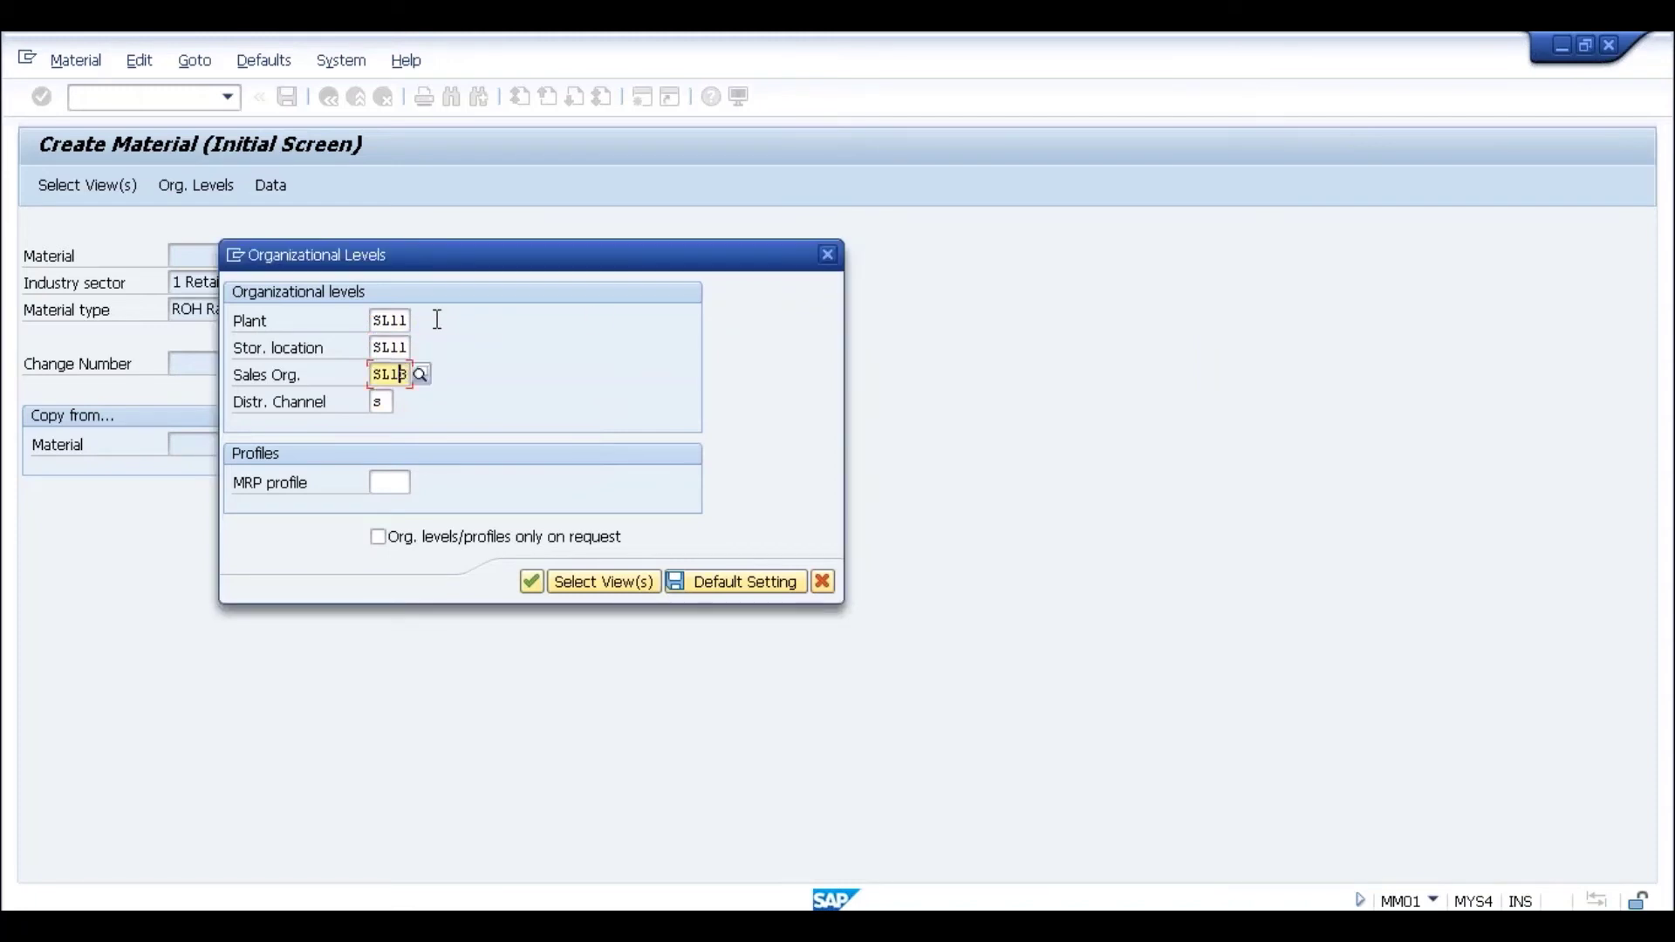
pyautogui.hotkey('shift', 'Left')
pyautogui.write('1')
pyautogui.press('Tab')
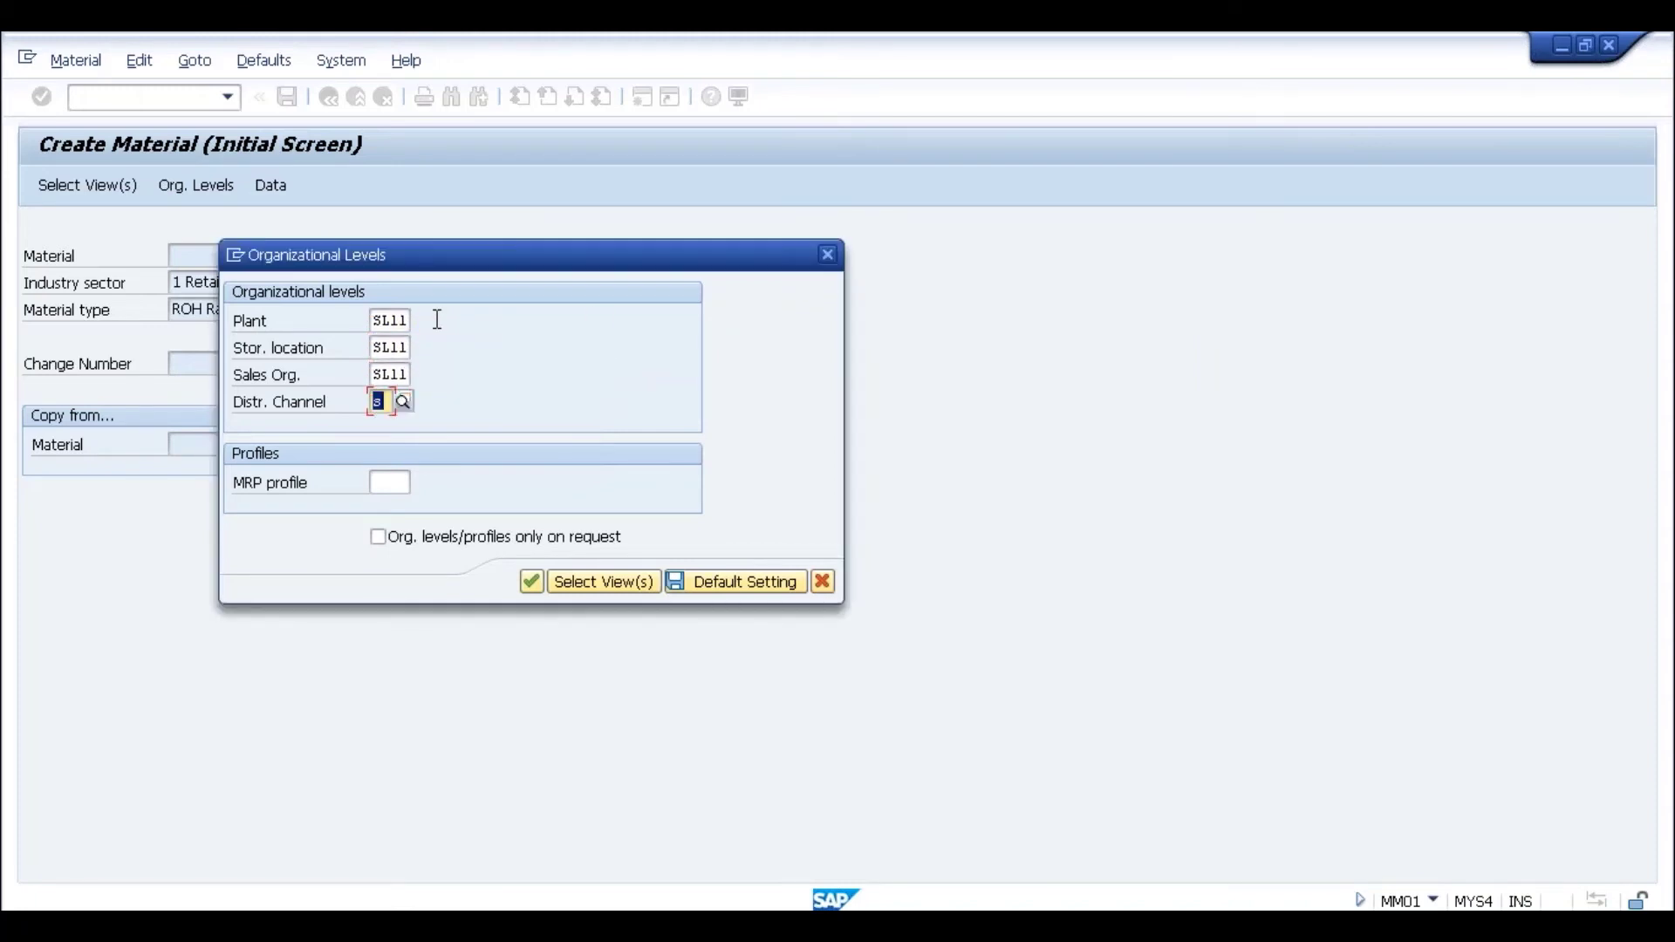
# Step: Set the distribution channel to S3 and confirm the organizational levels
pyautogui.write('S3')
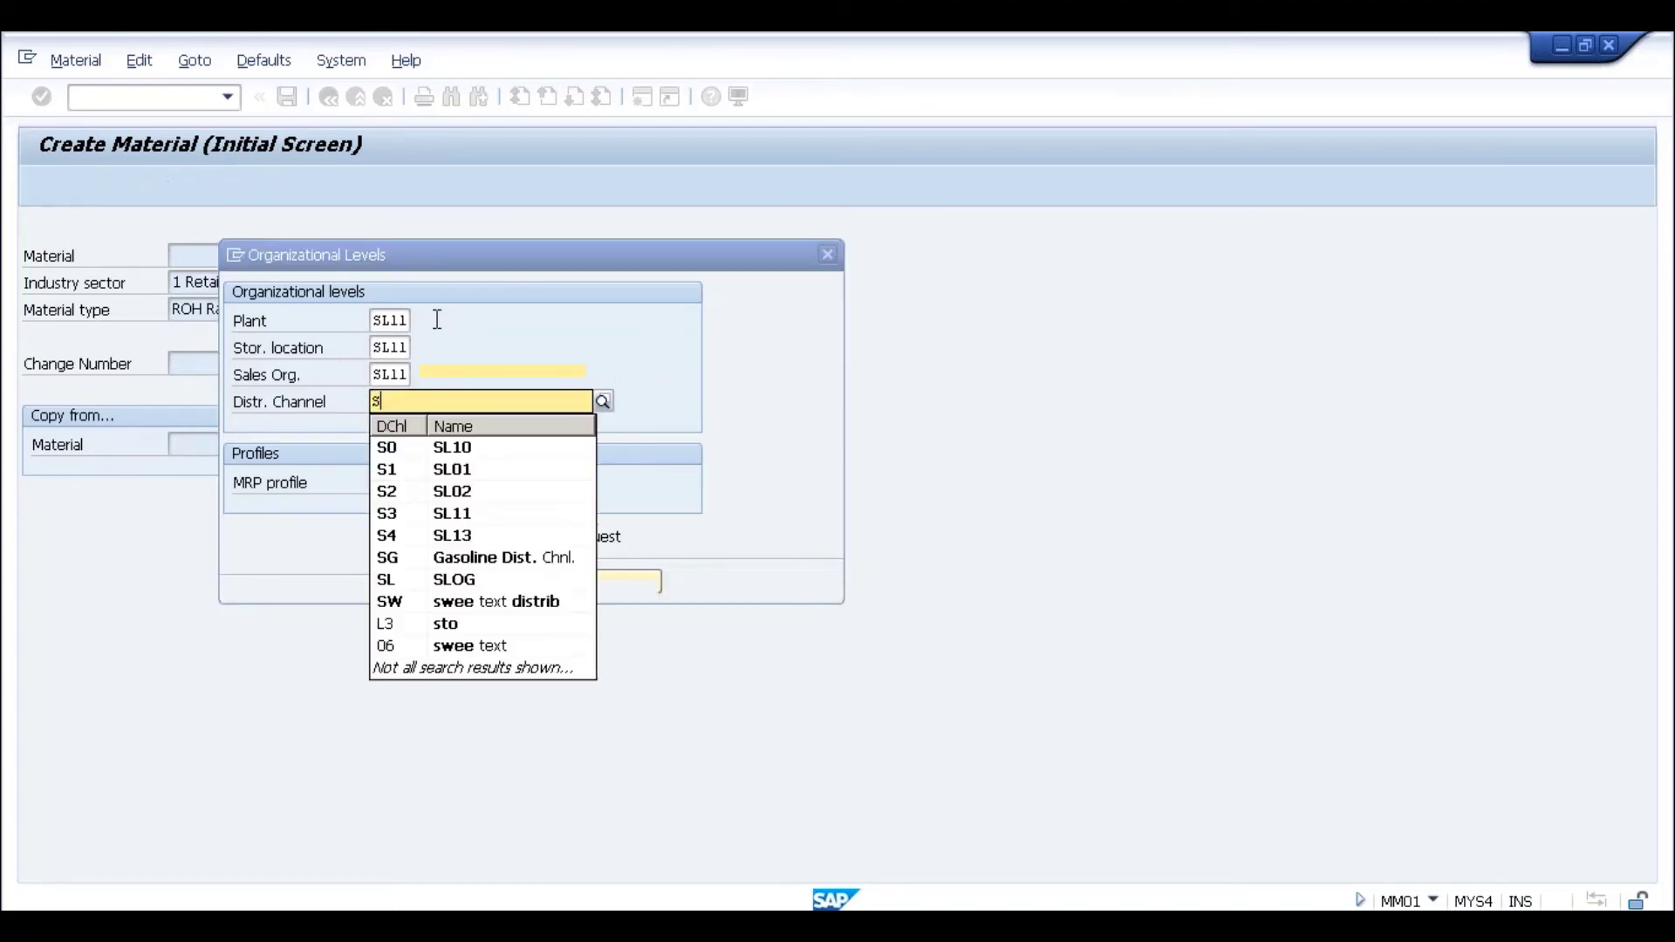
pyautogui.moveTo(1138, 50)
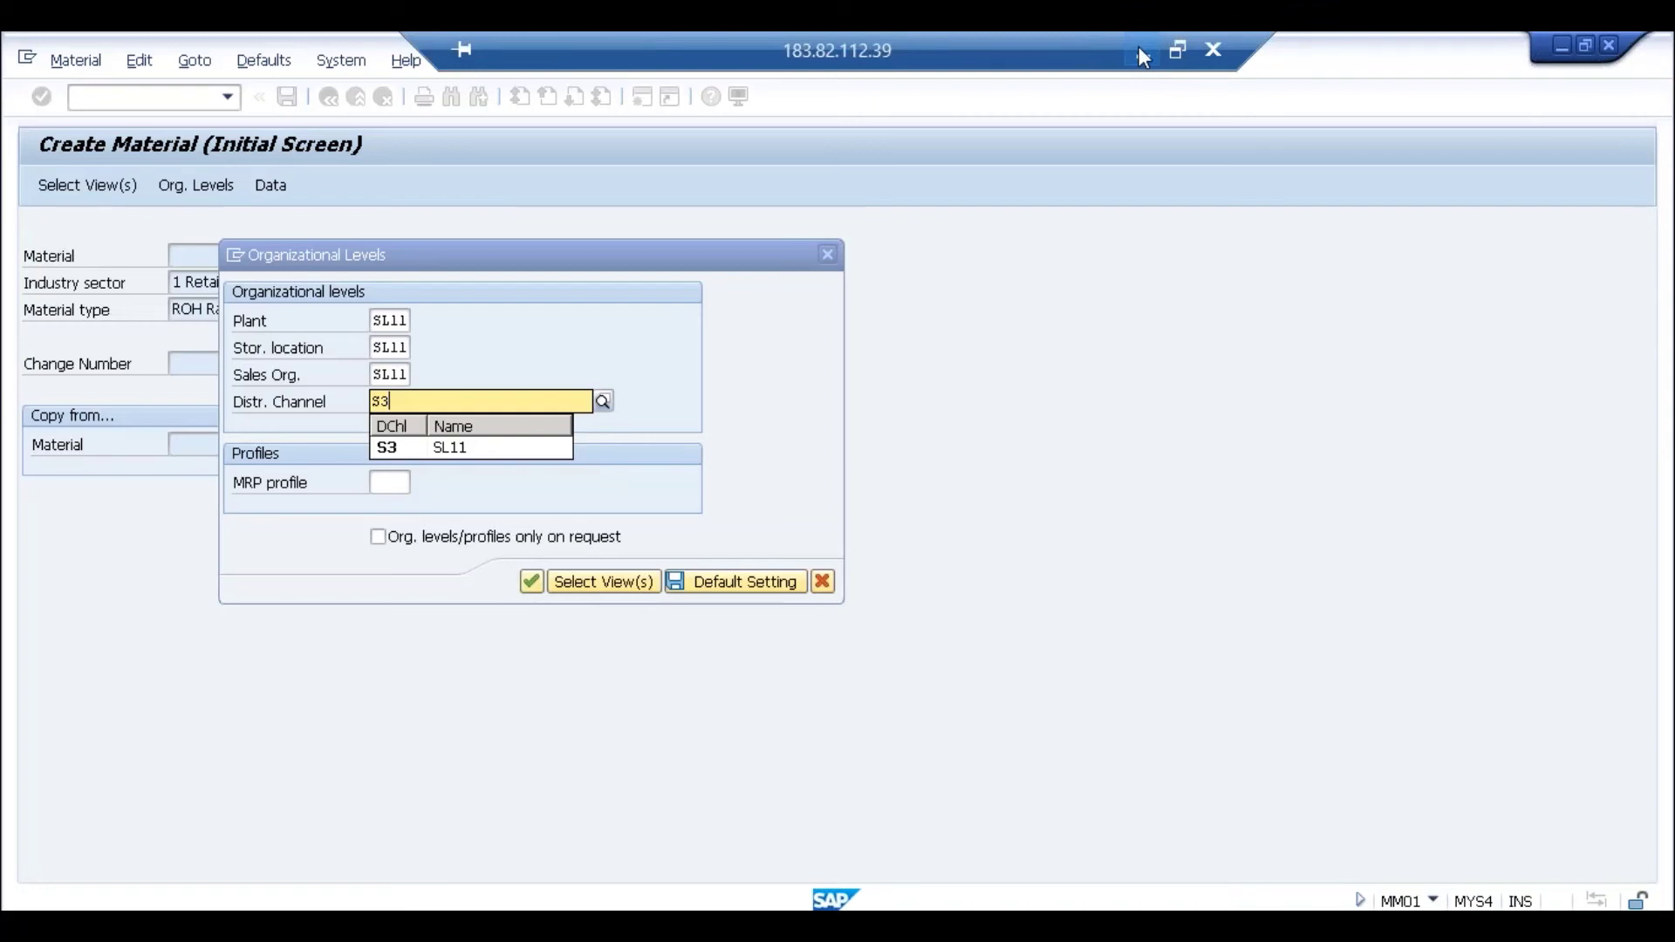
pyautogui.click(532, 581)
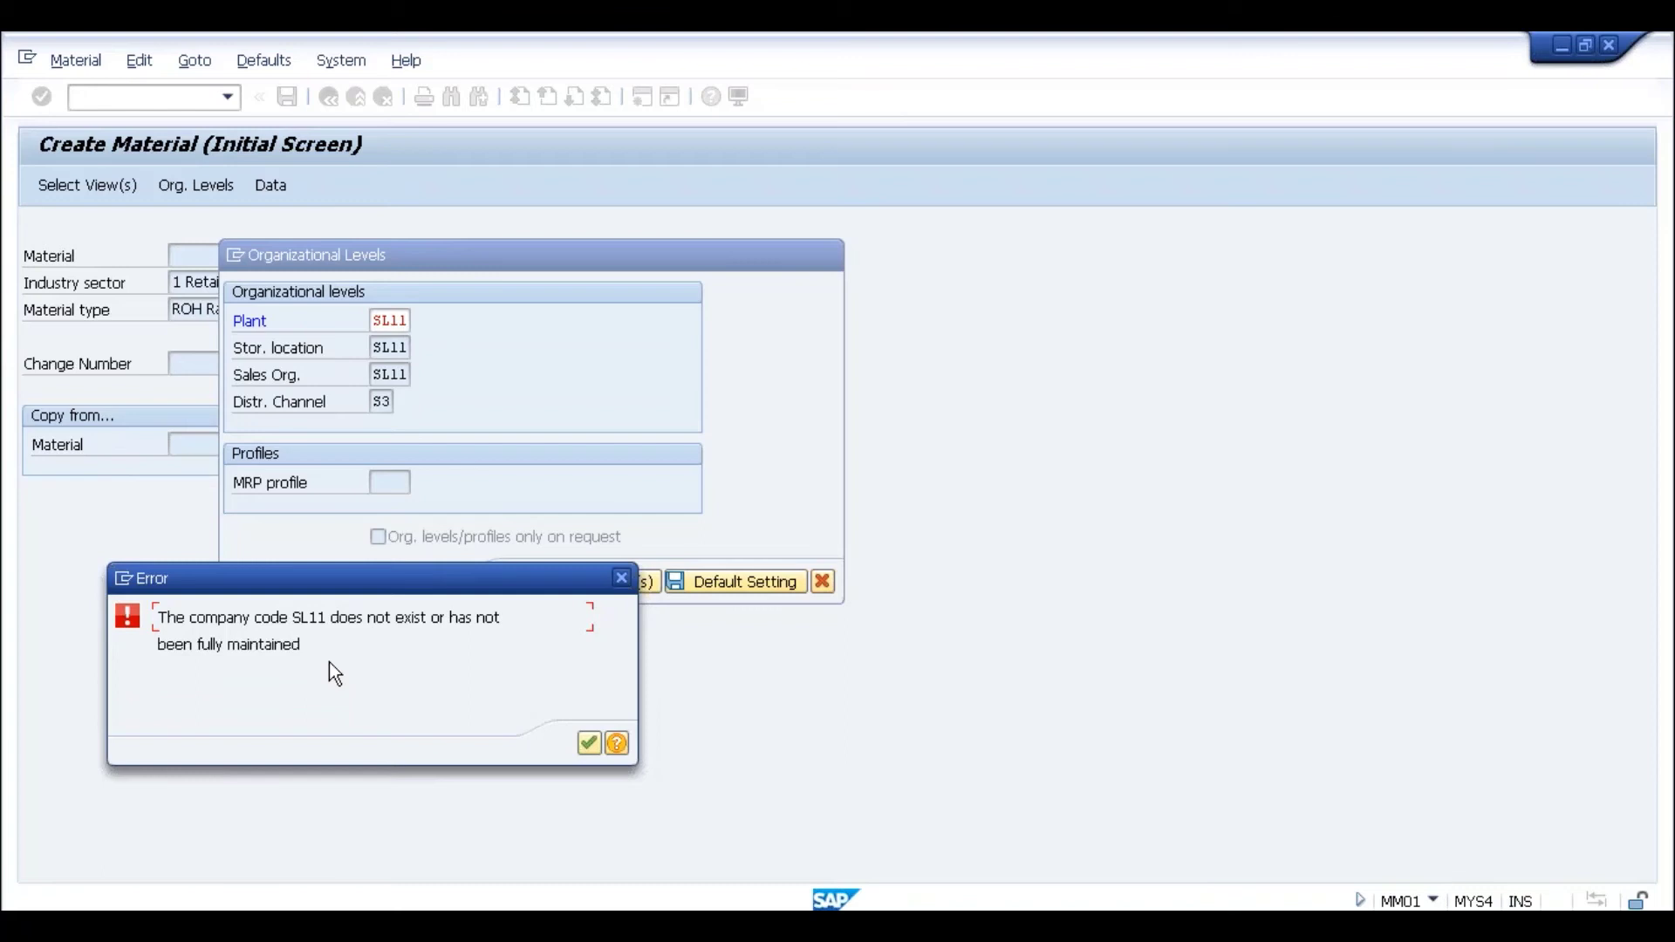
# Step: Open the error's detailed help and go from it into the customizing activity Maintain Company Codes for Materials Management
pyautogui.click(621, 747)
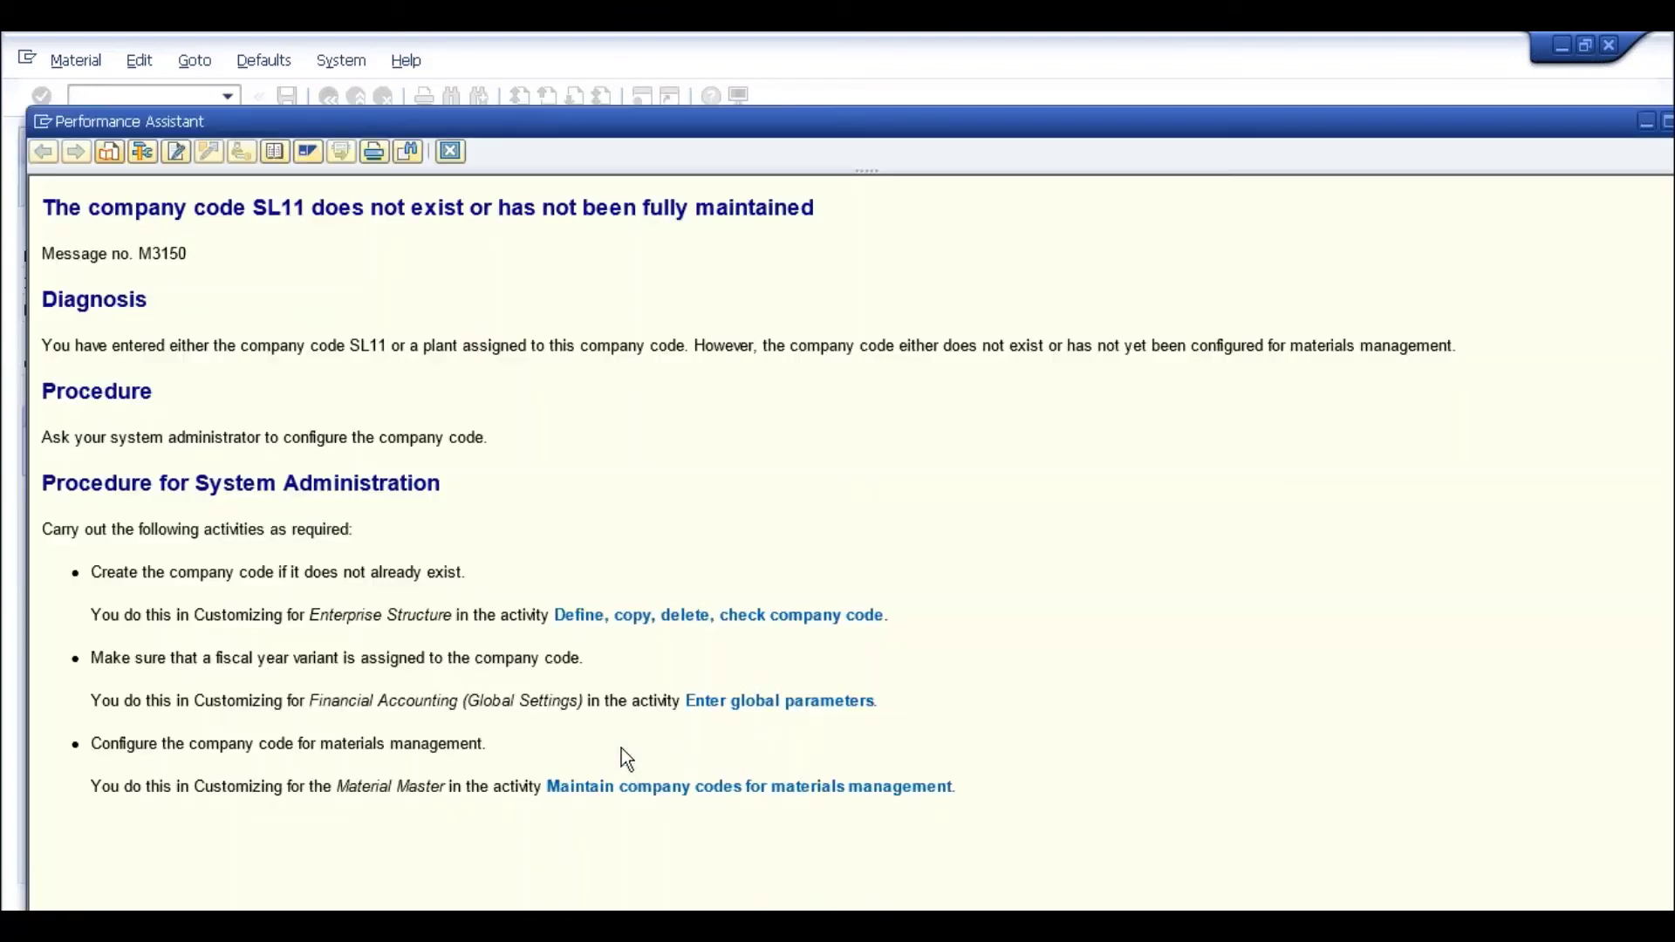
pyautogui.doubleClick(543, 117)
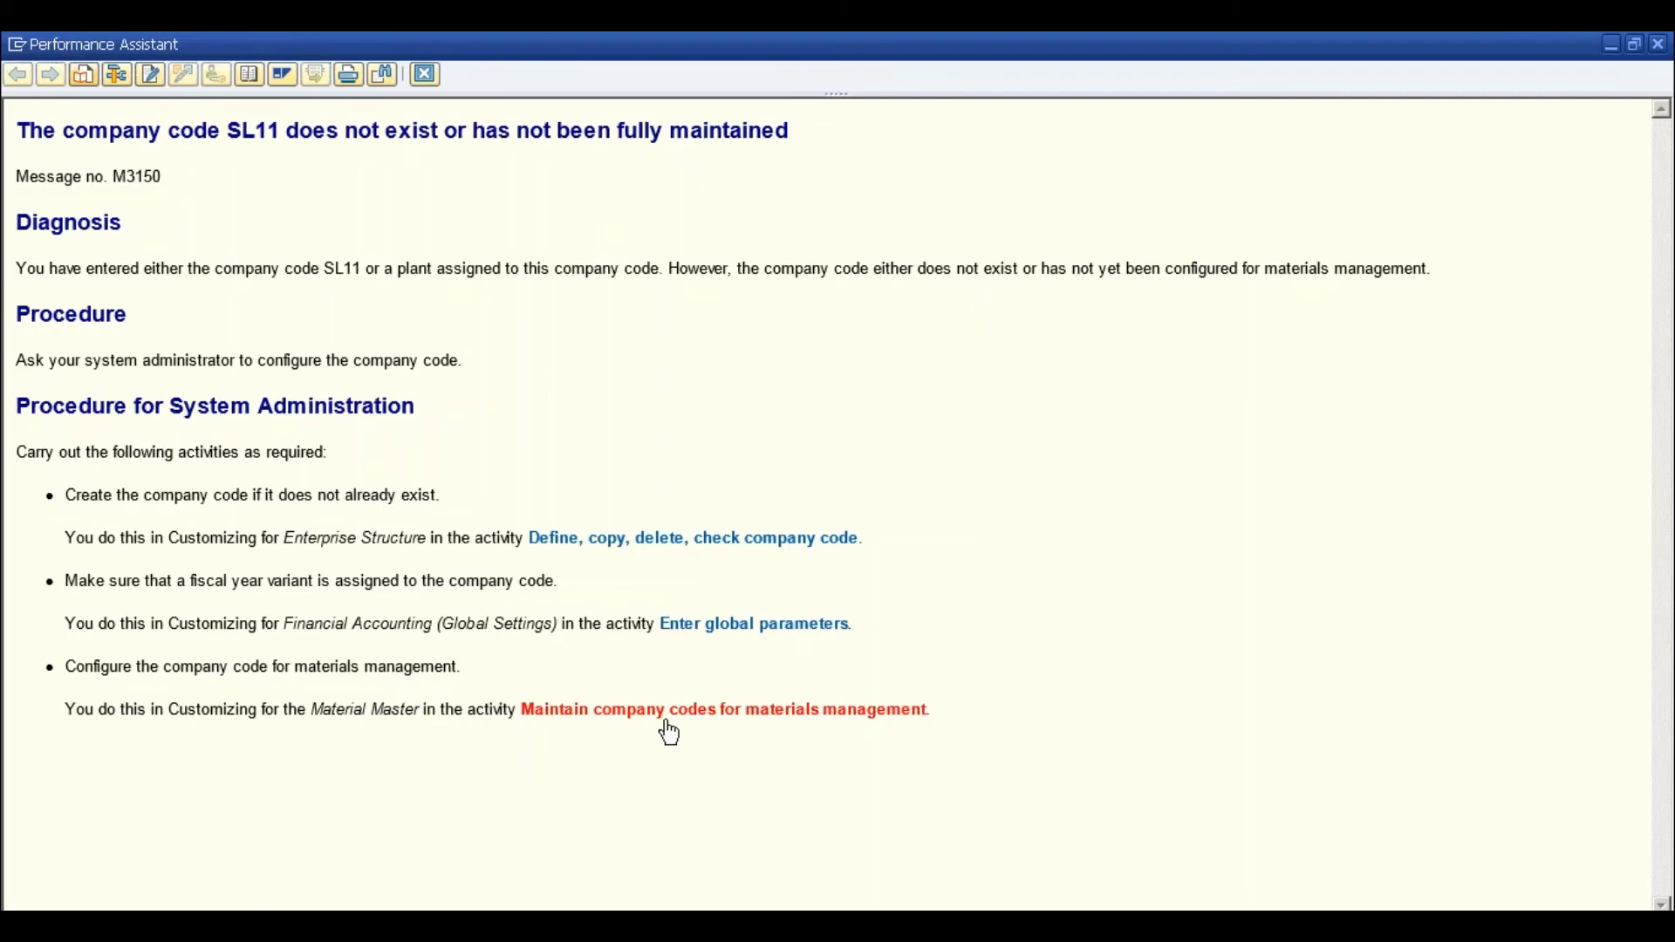
pyautogui.click(610, 709)
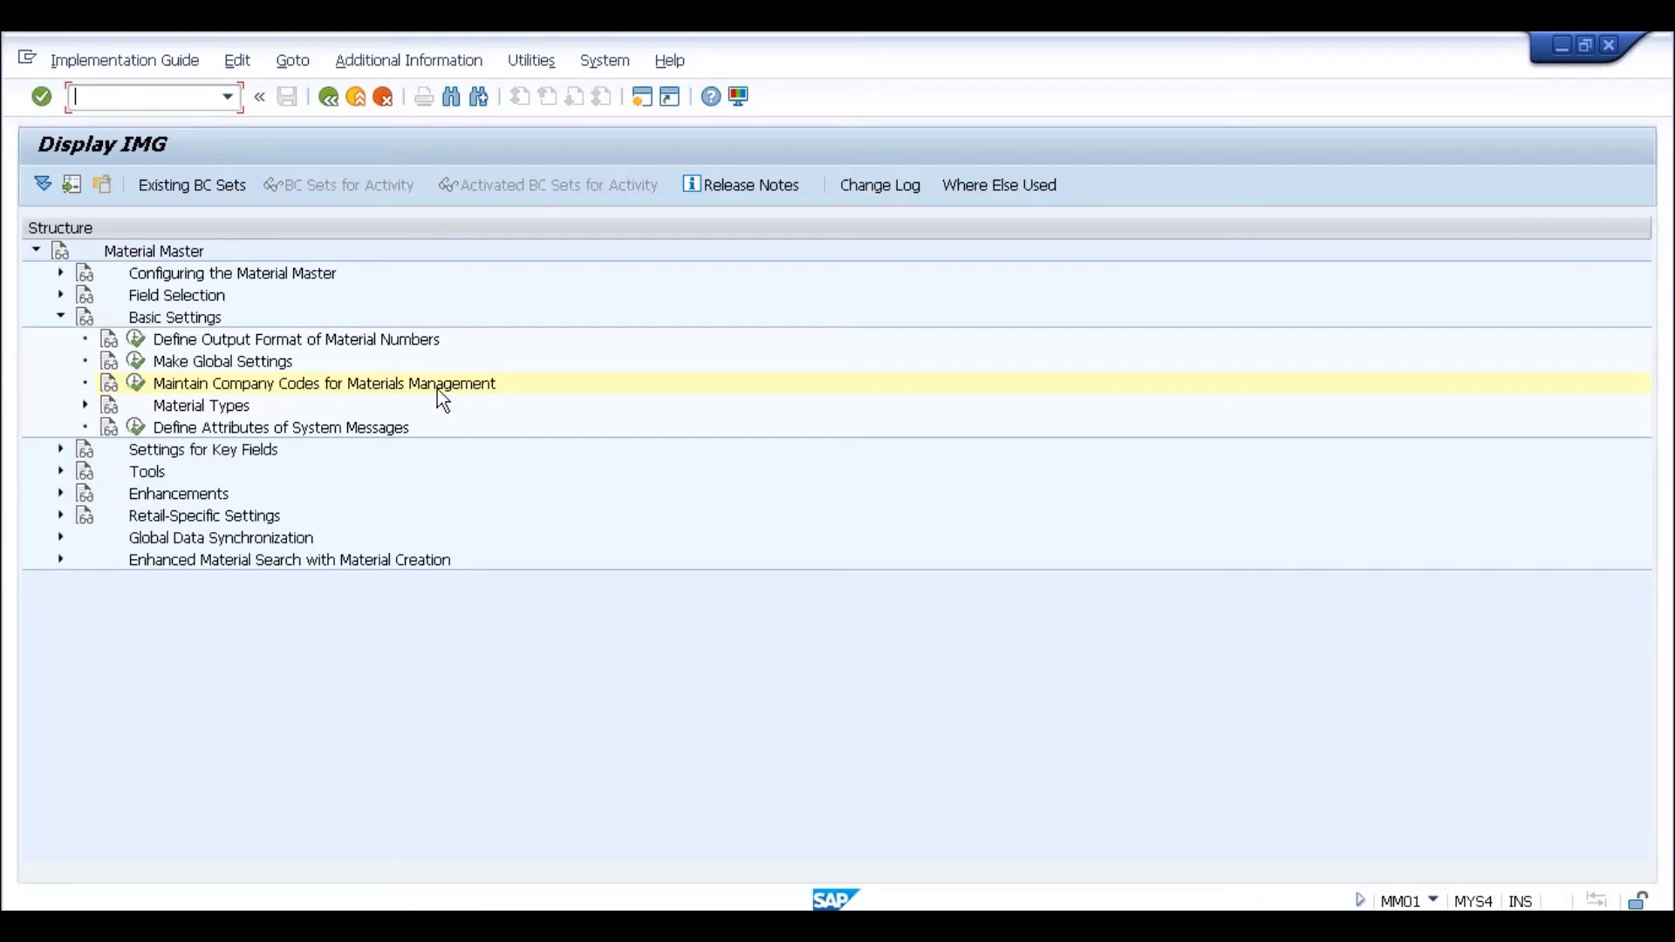
pyautogui.click(136, 384)
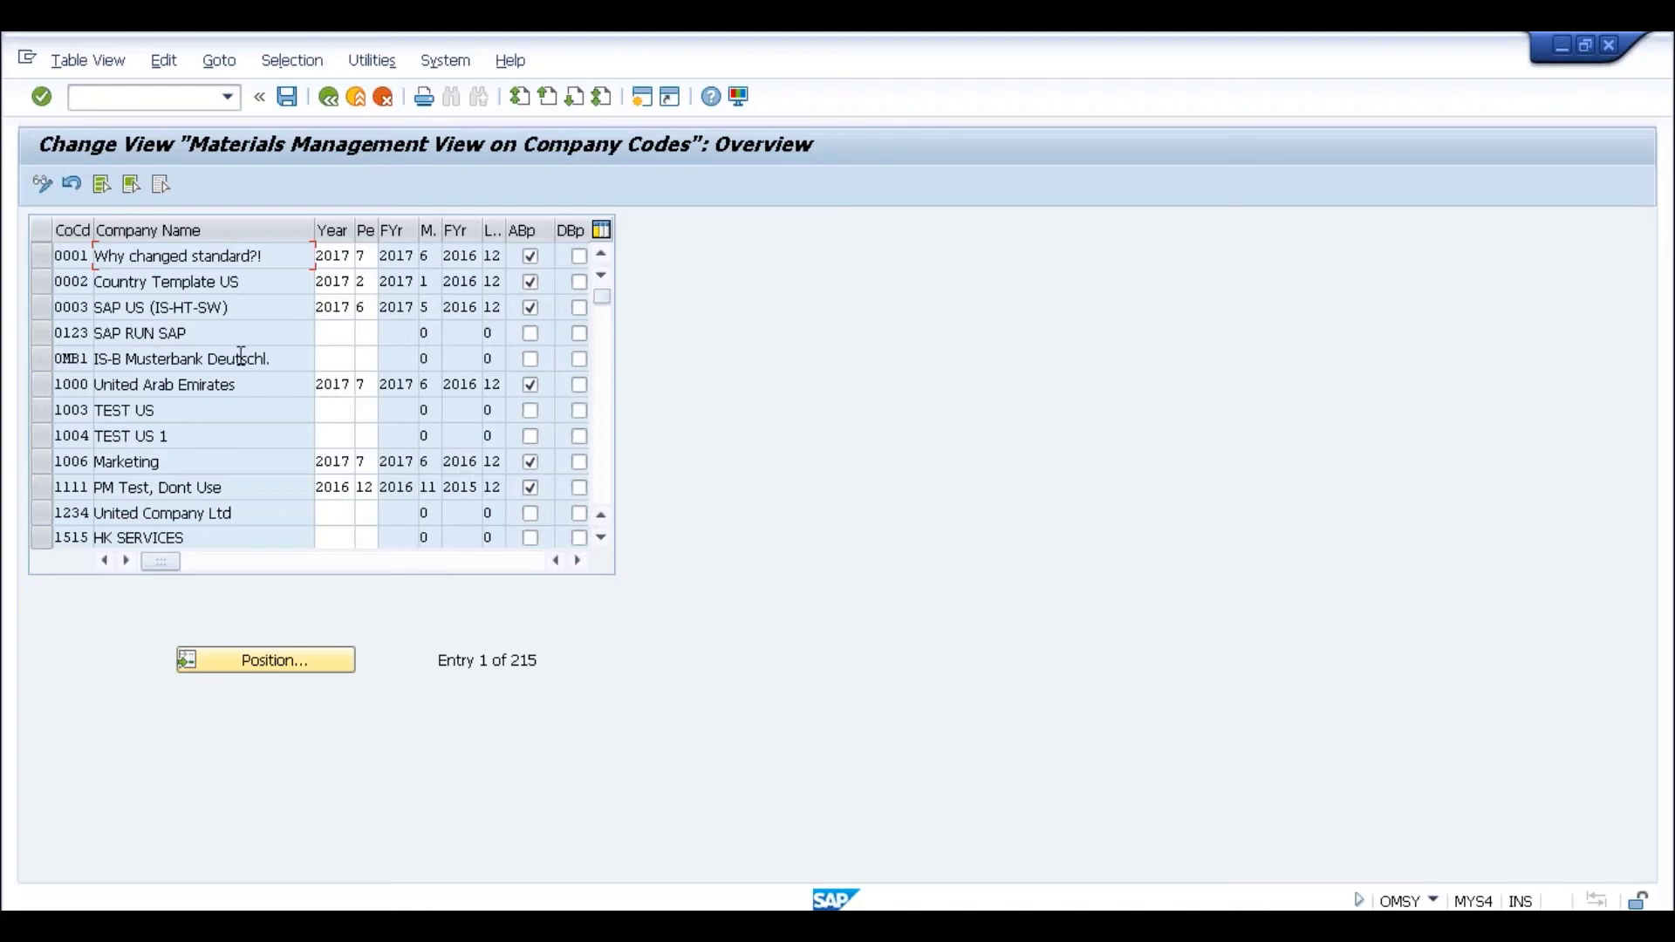
# Step: Find company code SL11 in the table and set its year to 2017 and its period to 7
pyautogui.click(276, 664)
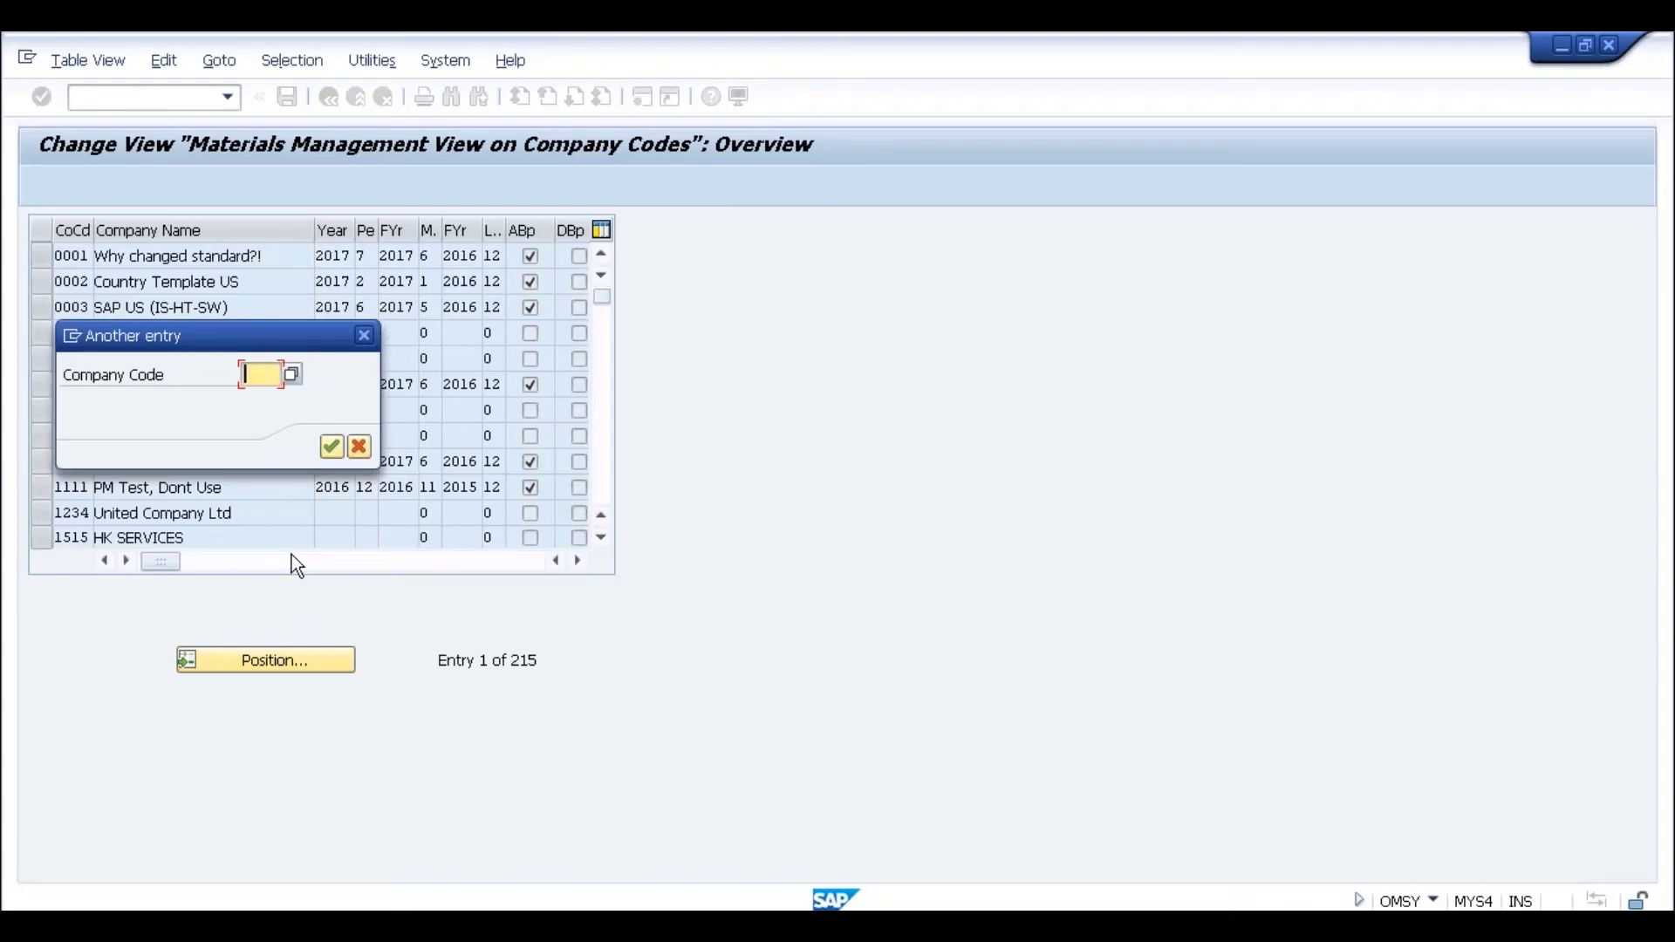
pyautogui.write('SL11')
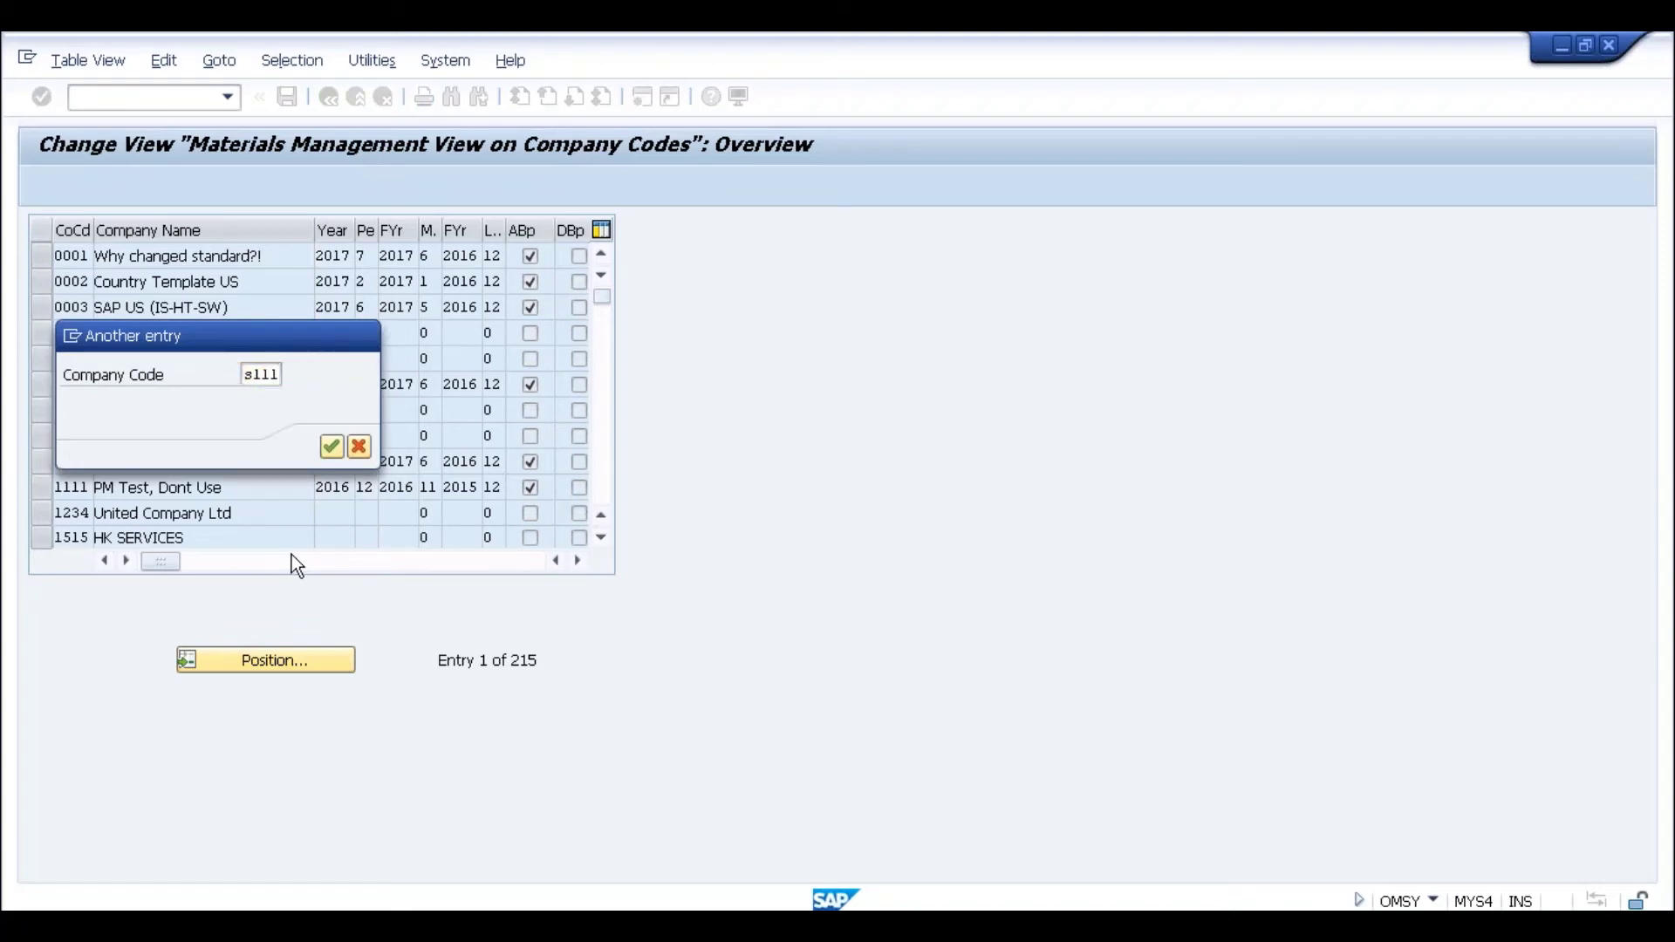
pyautogui.press('Return')
pyautogui.click(334, 255)
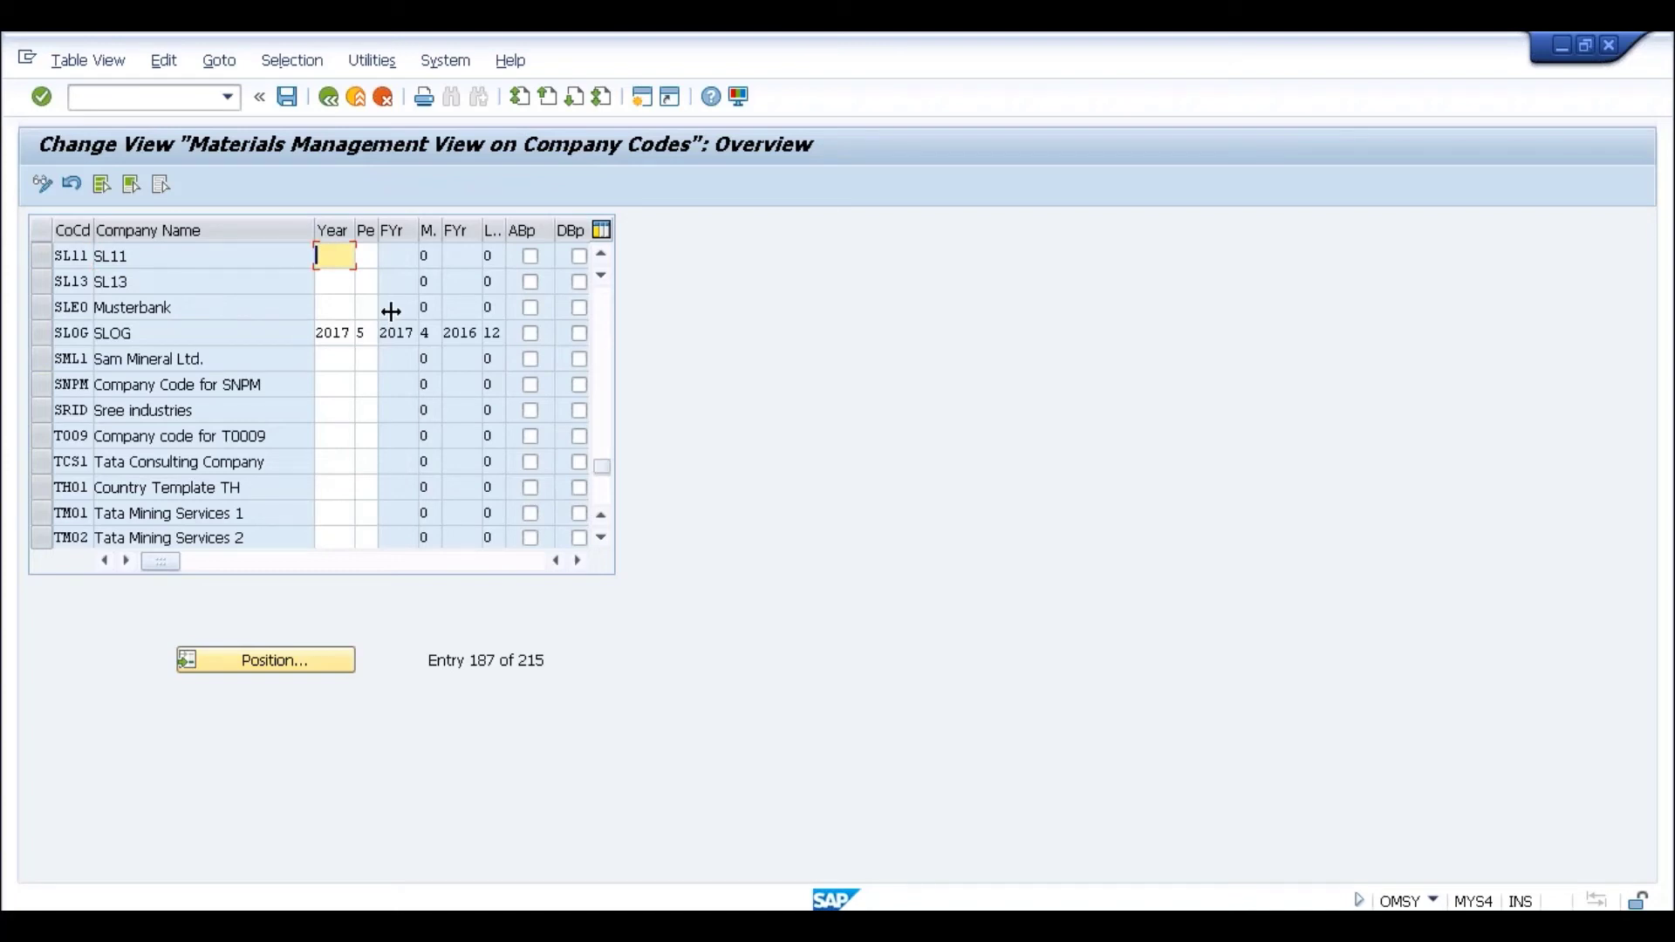
pyautogui.write('2017')
pyautogui.press('Tab')
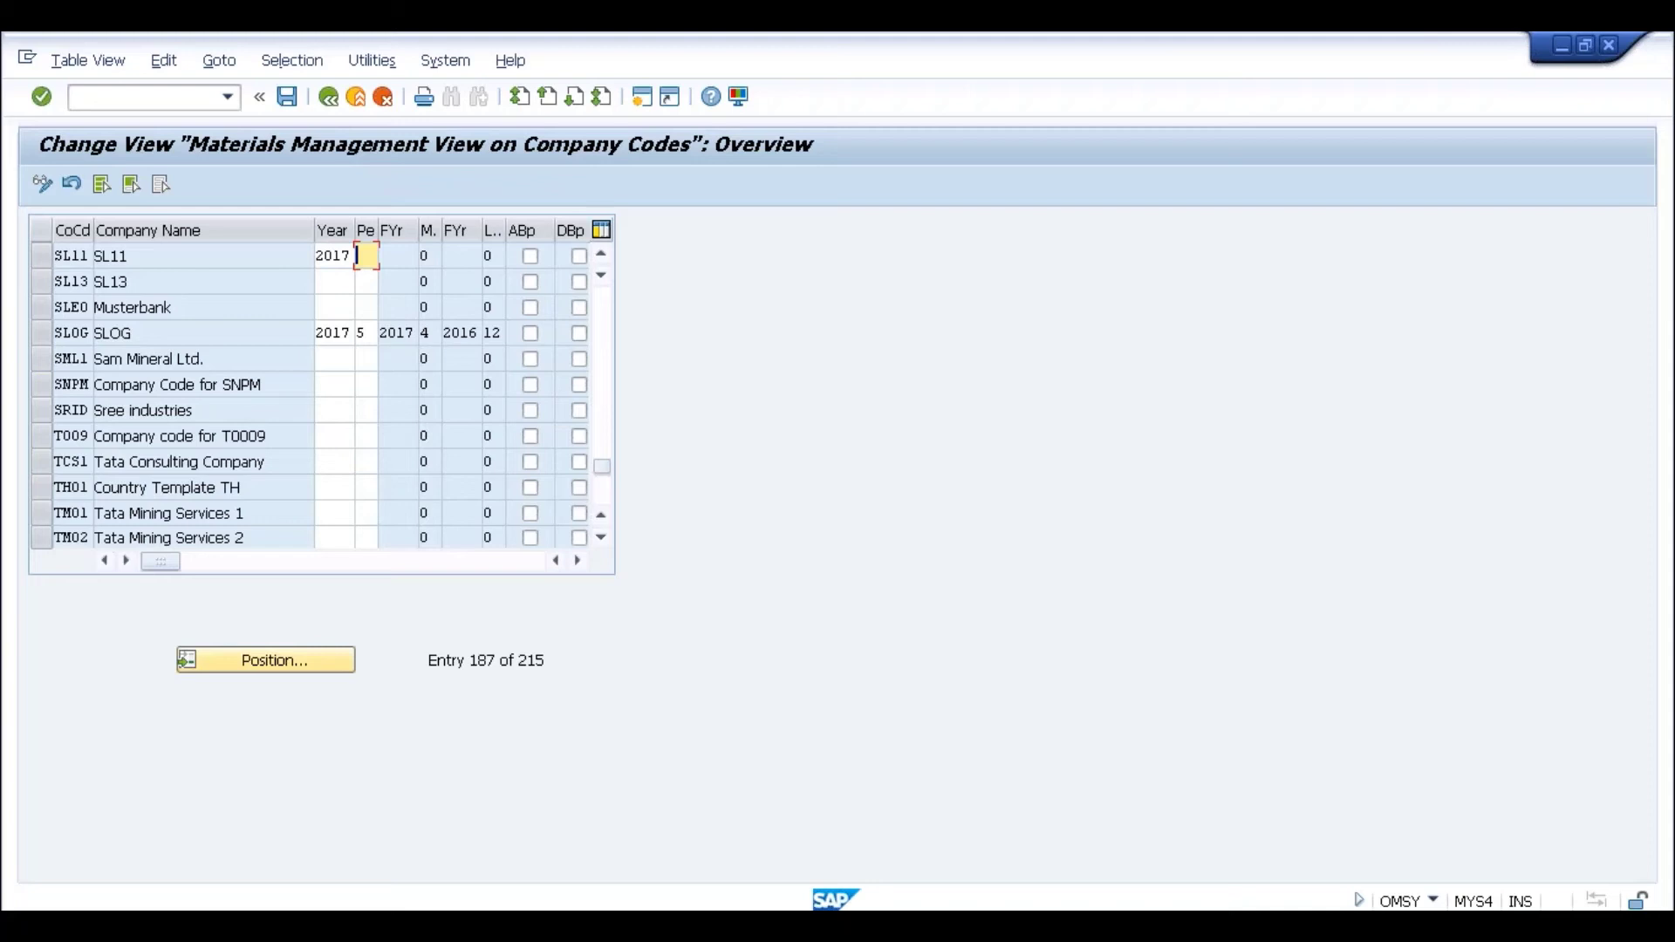
pyautogui.write('7')
pyautogui.click(366, 281)
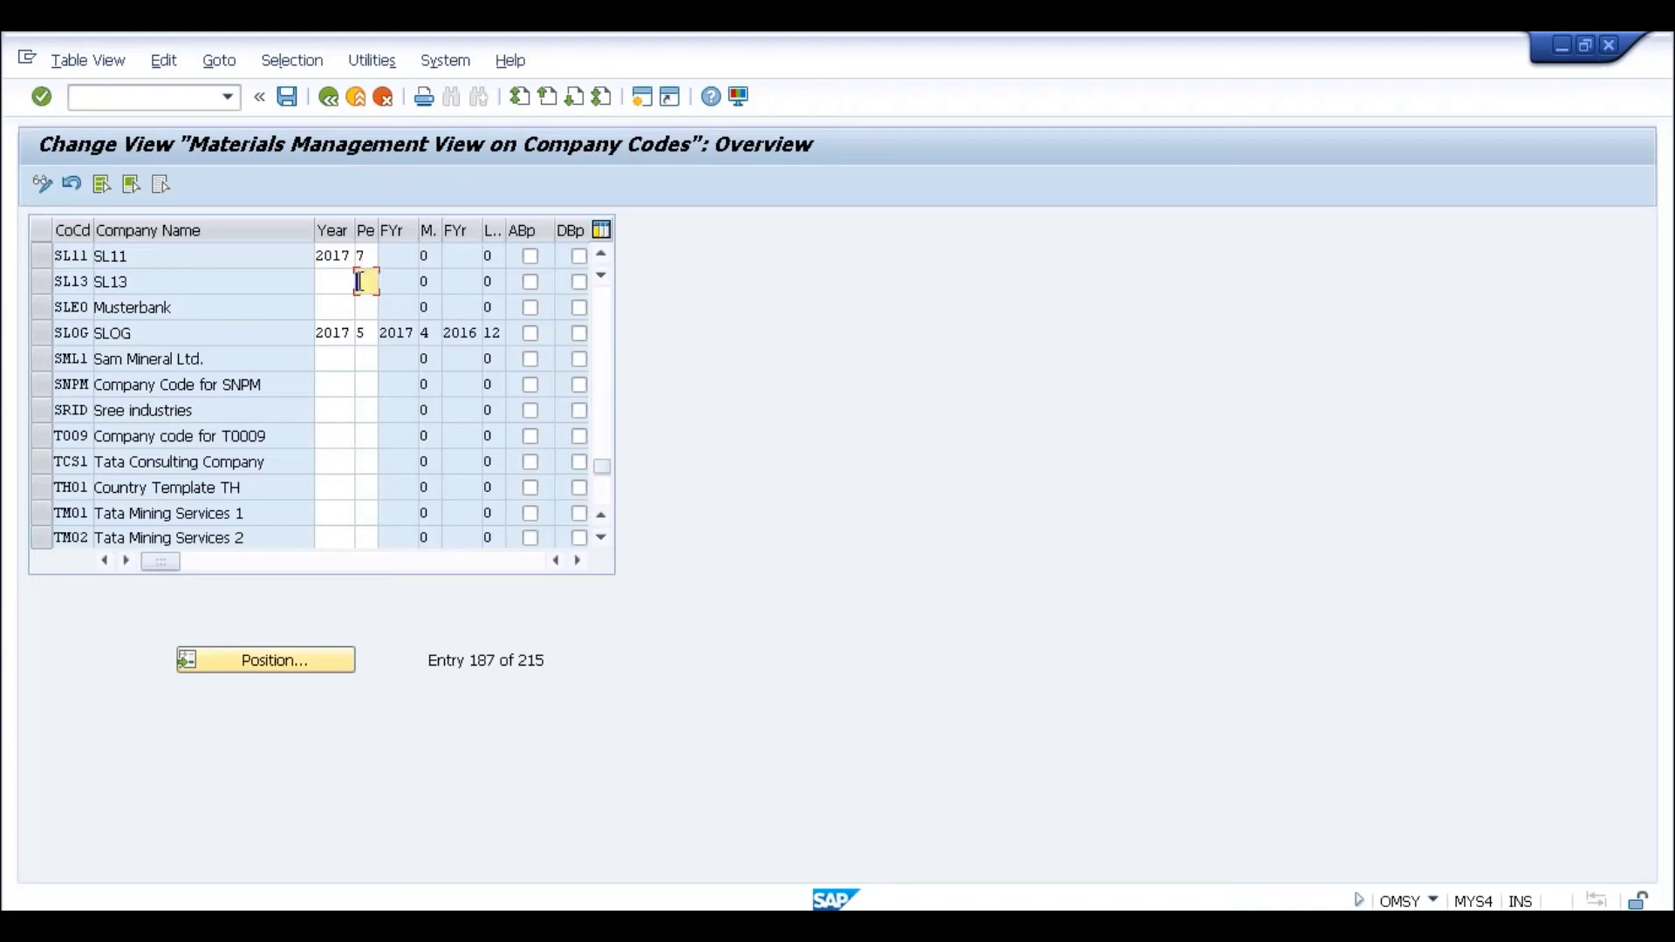
# Step: Save the company code entry under the proposed customizing request and return to the material creation
pyautogui.click(288, 96)
pyautogui.click(365, 446)
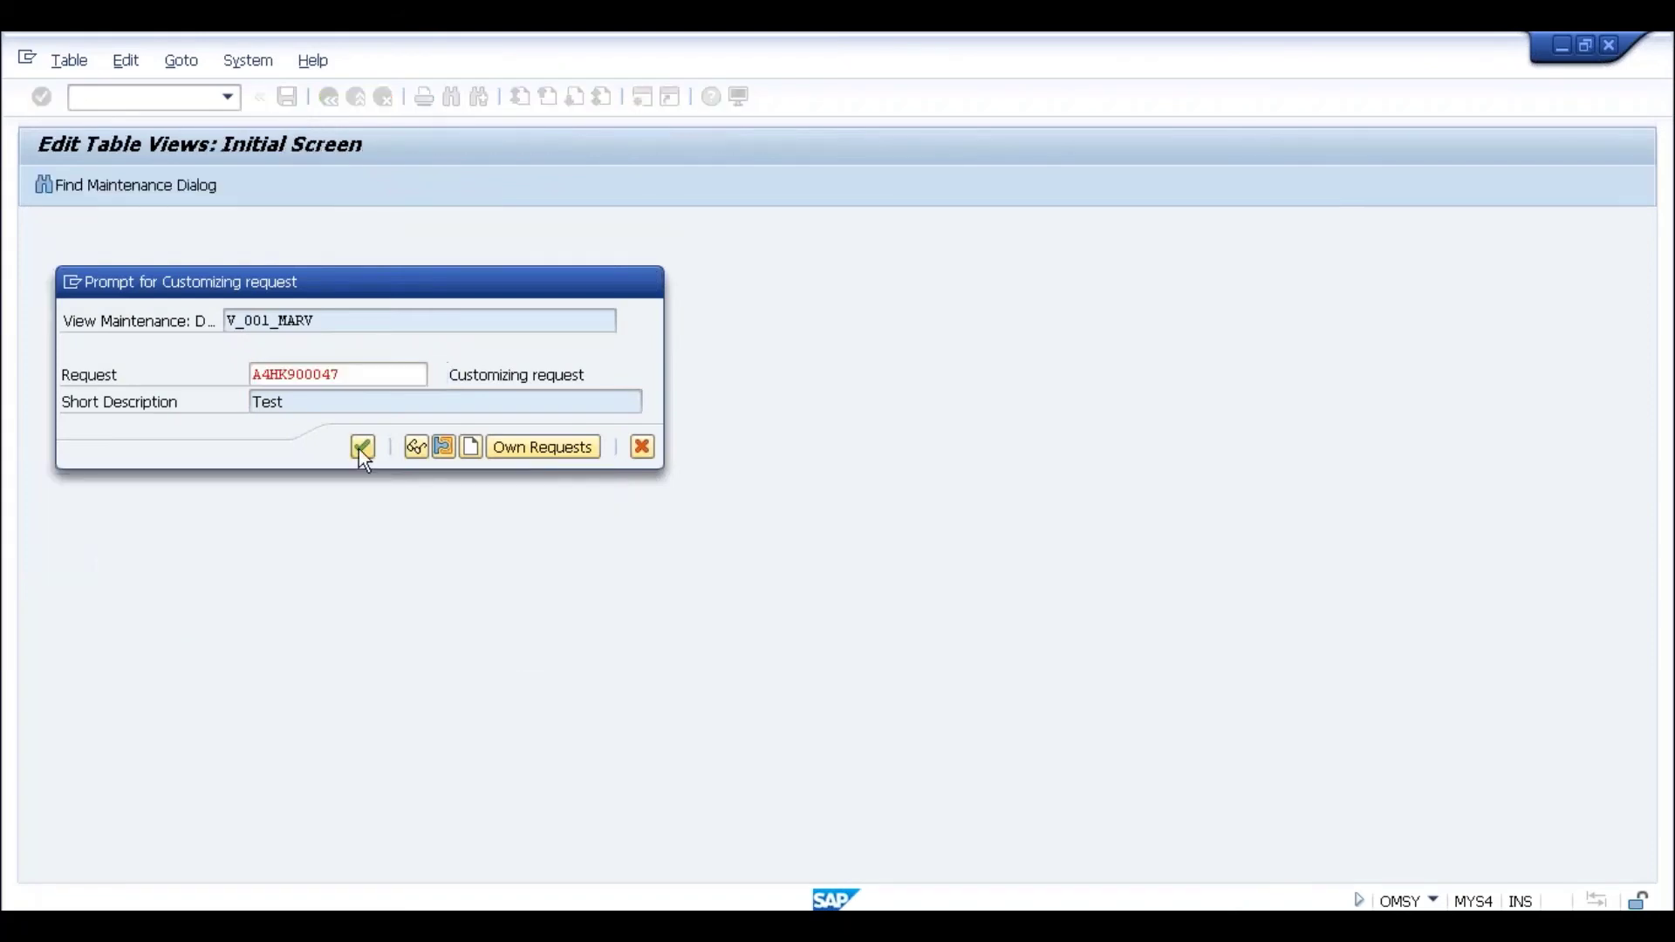
pyautogui.click(328, 95)
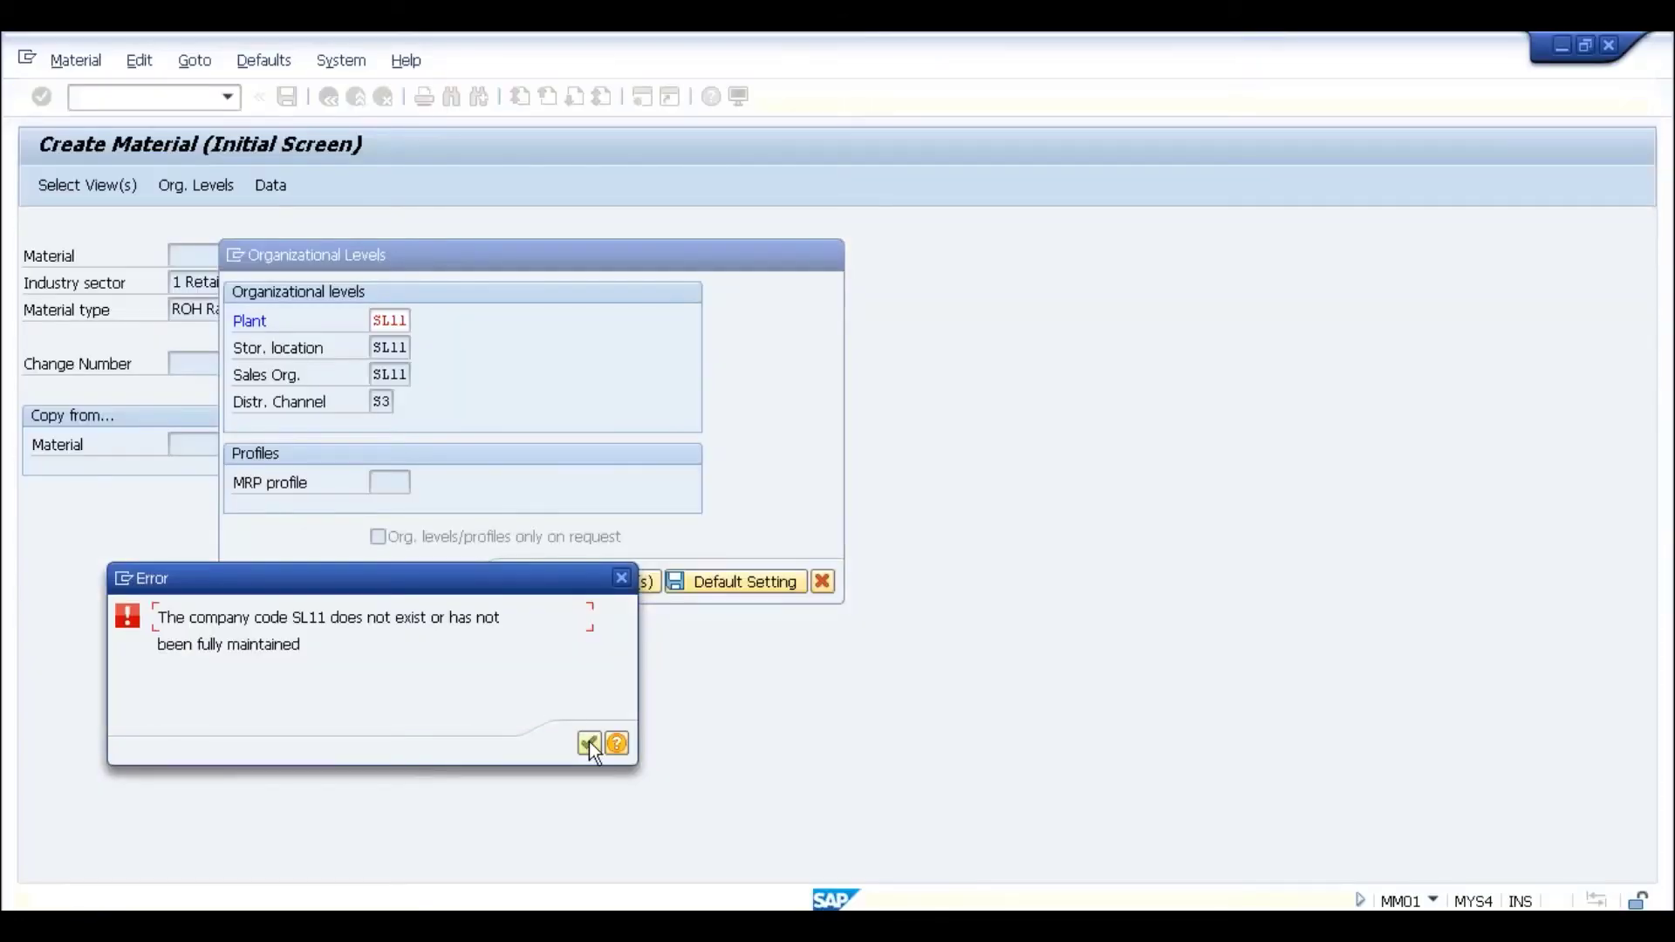
# Step: Retry confirming the organizational levels with SL11 and close the dialog
pyautogui.click(589, 742)
pyautogui.click(528, 580)
pyautogui.click(590, 742)
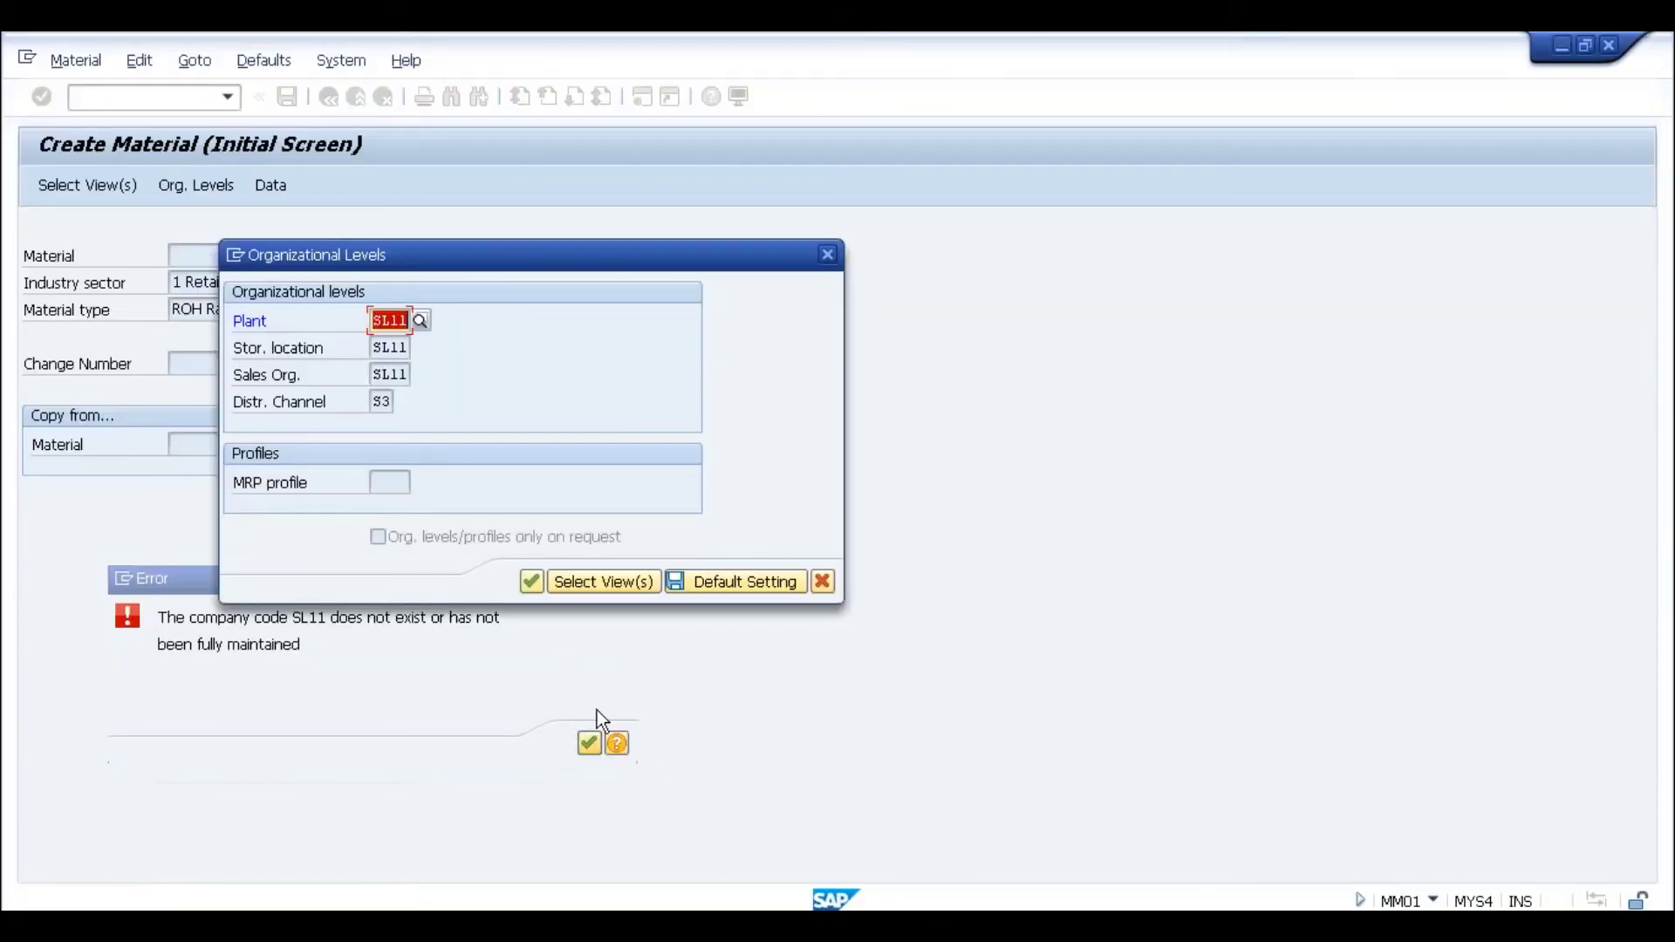
pyautogui.click(828, 254)
# Step: Leave the transaction, restart material creation with MM01 and open the view selection for a Retail raw material
pyautogui.click(158, 99)
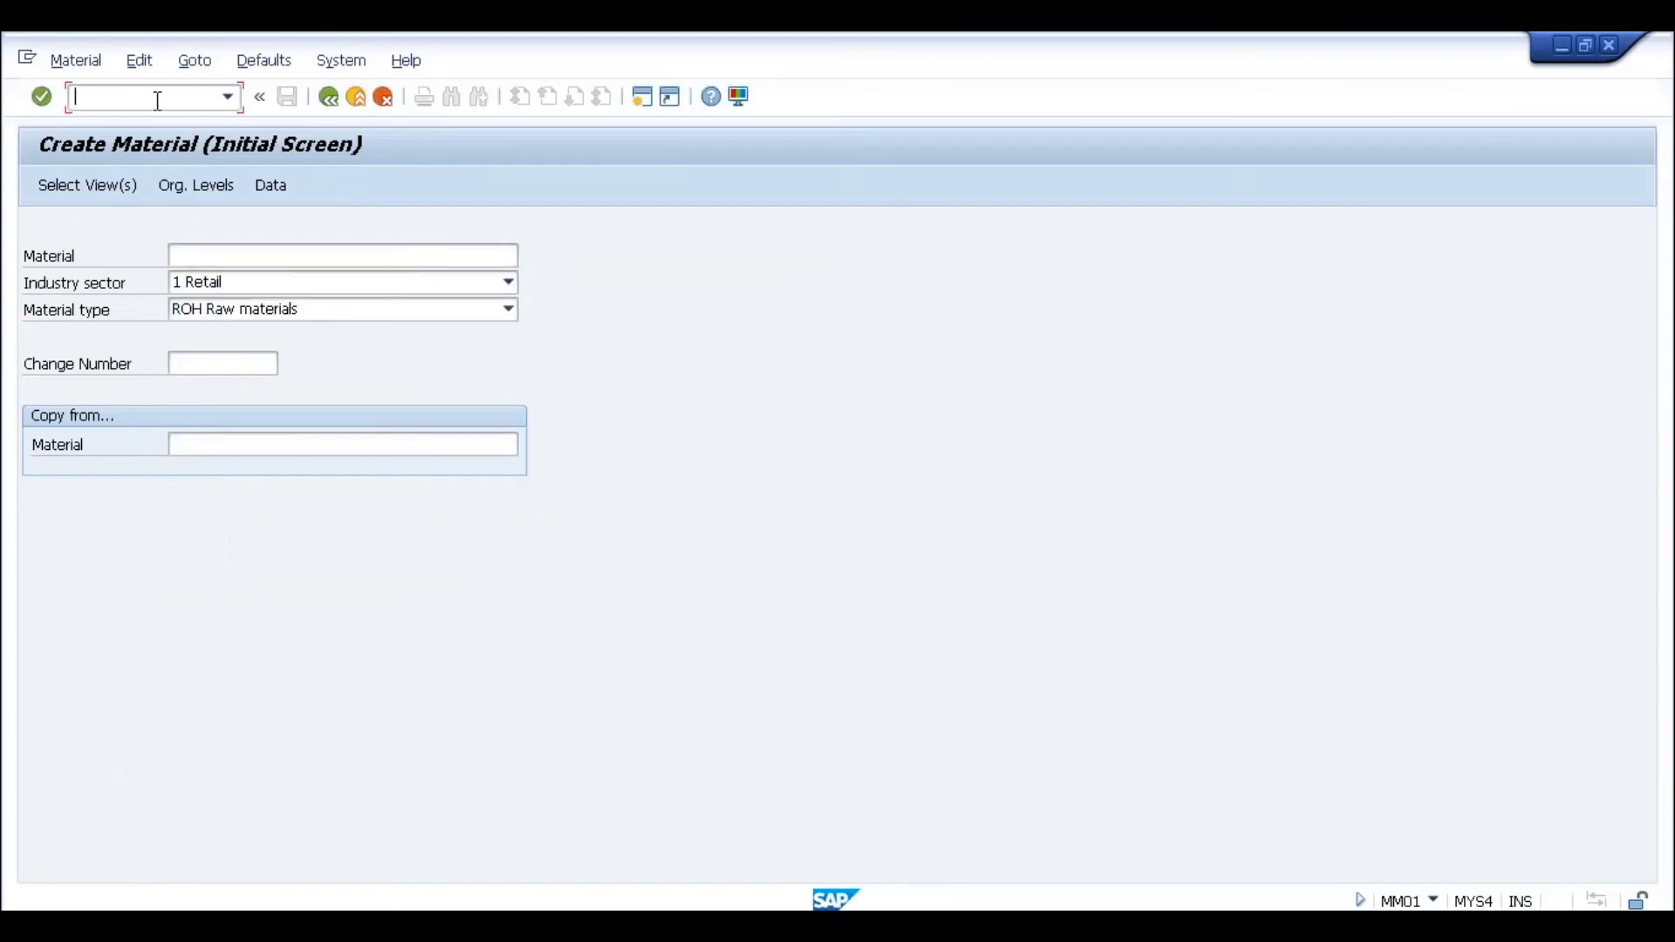
pyautogui.write('/n')
pyautogui.press('Return')
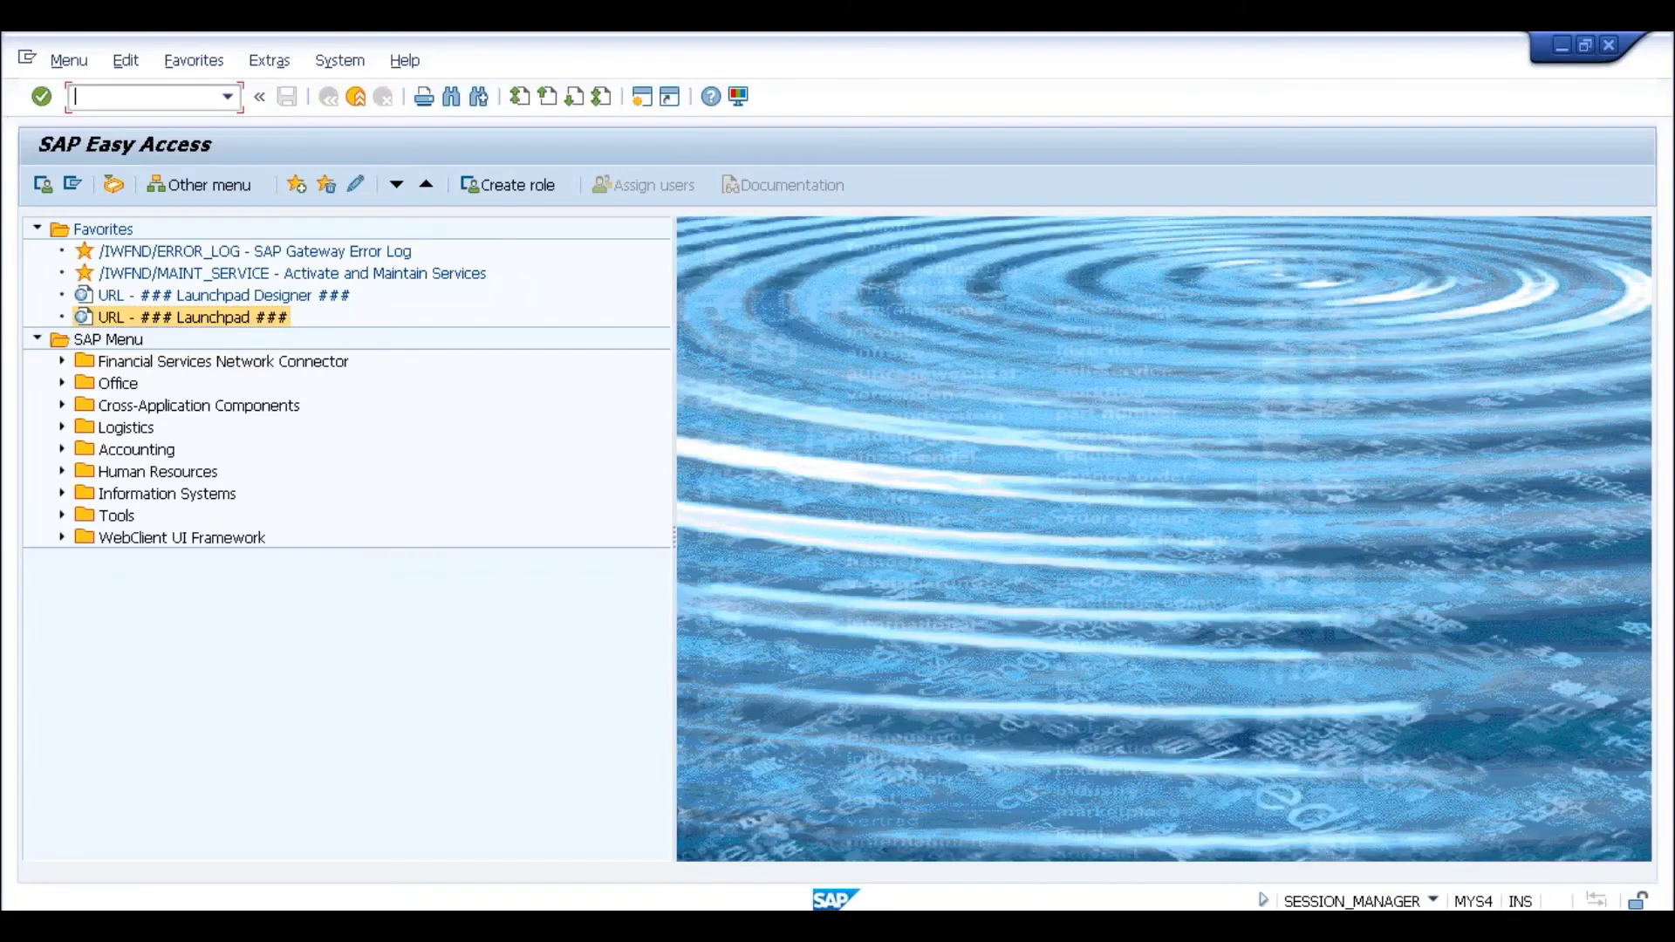
pyautogui.write('mm01')
pyautogui.press('Return')
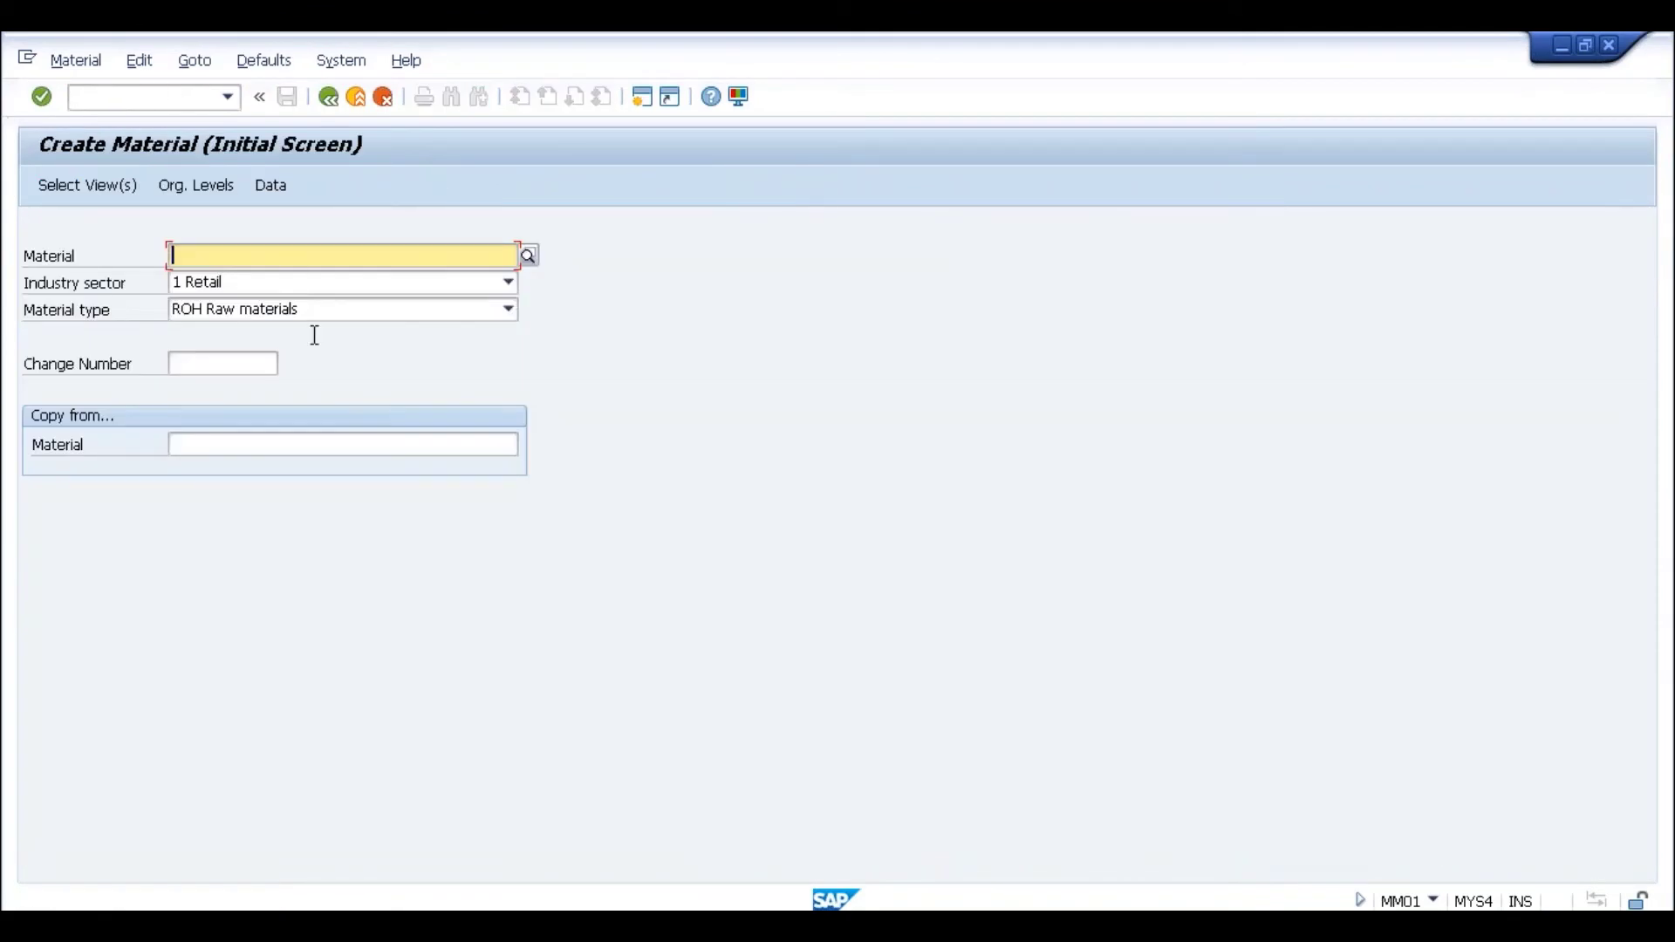
pyautogui.press('Return')
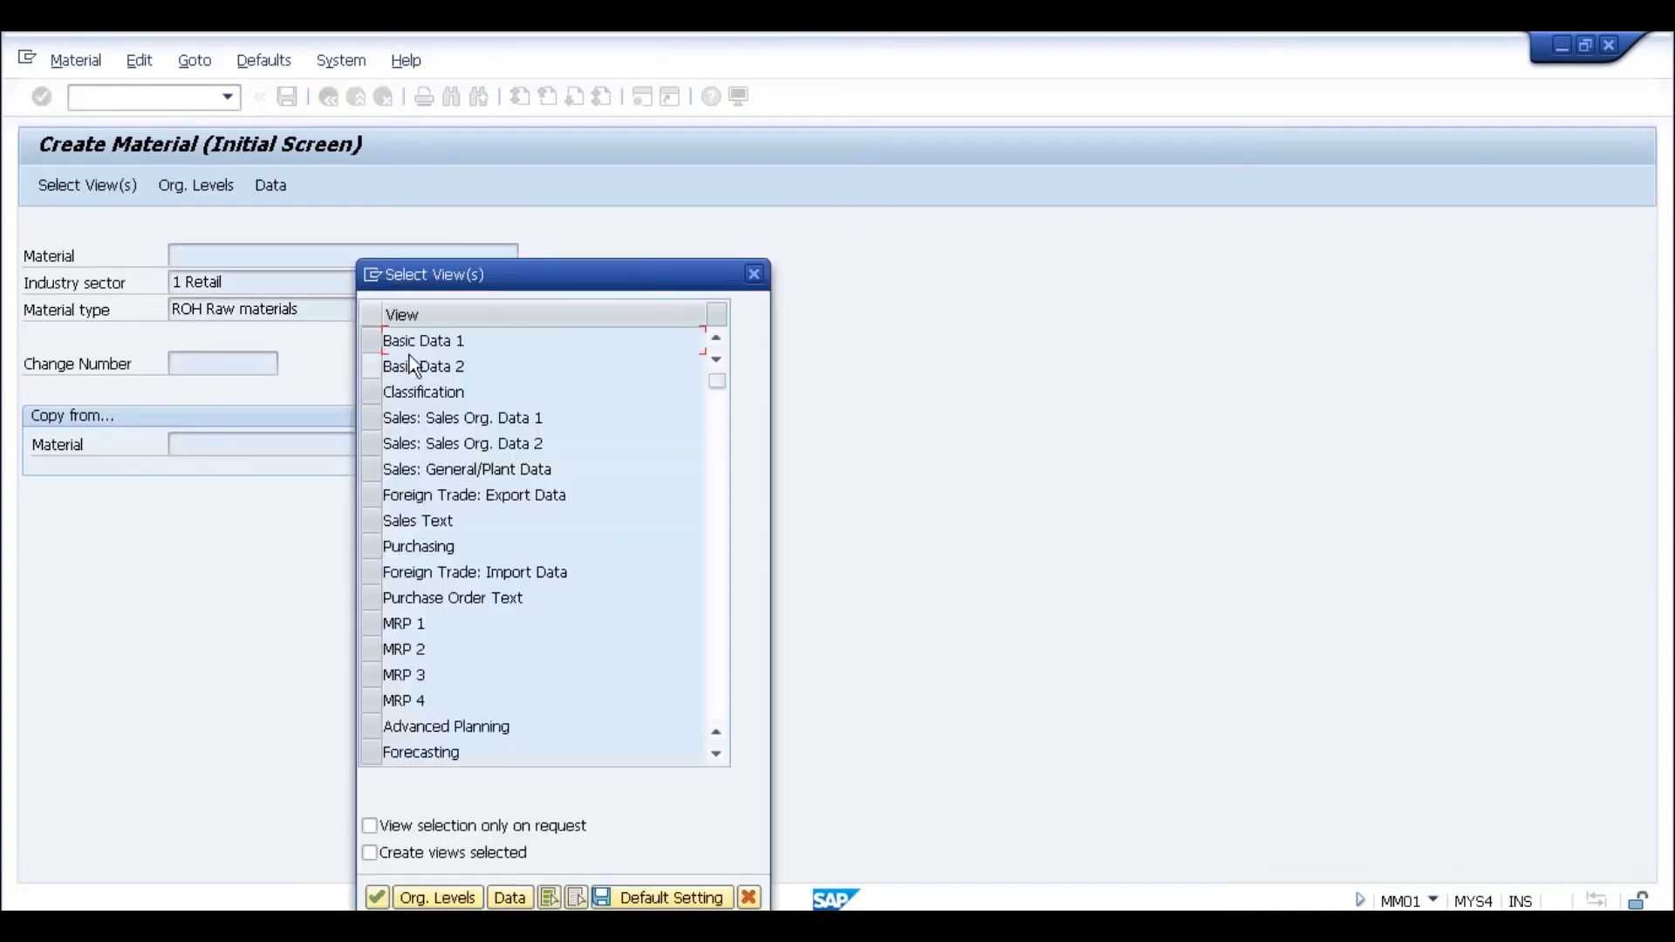
# Step: Select the Basic Data 1–2, Sales Org. Data 1–2, Sales General/Plant, Foreign Trade Export, Purchasing and Foreign Trade Import views
pyautogui.click(366, 342)
pyautogui.click(371, 364)
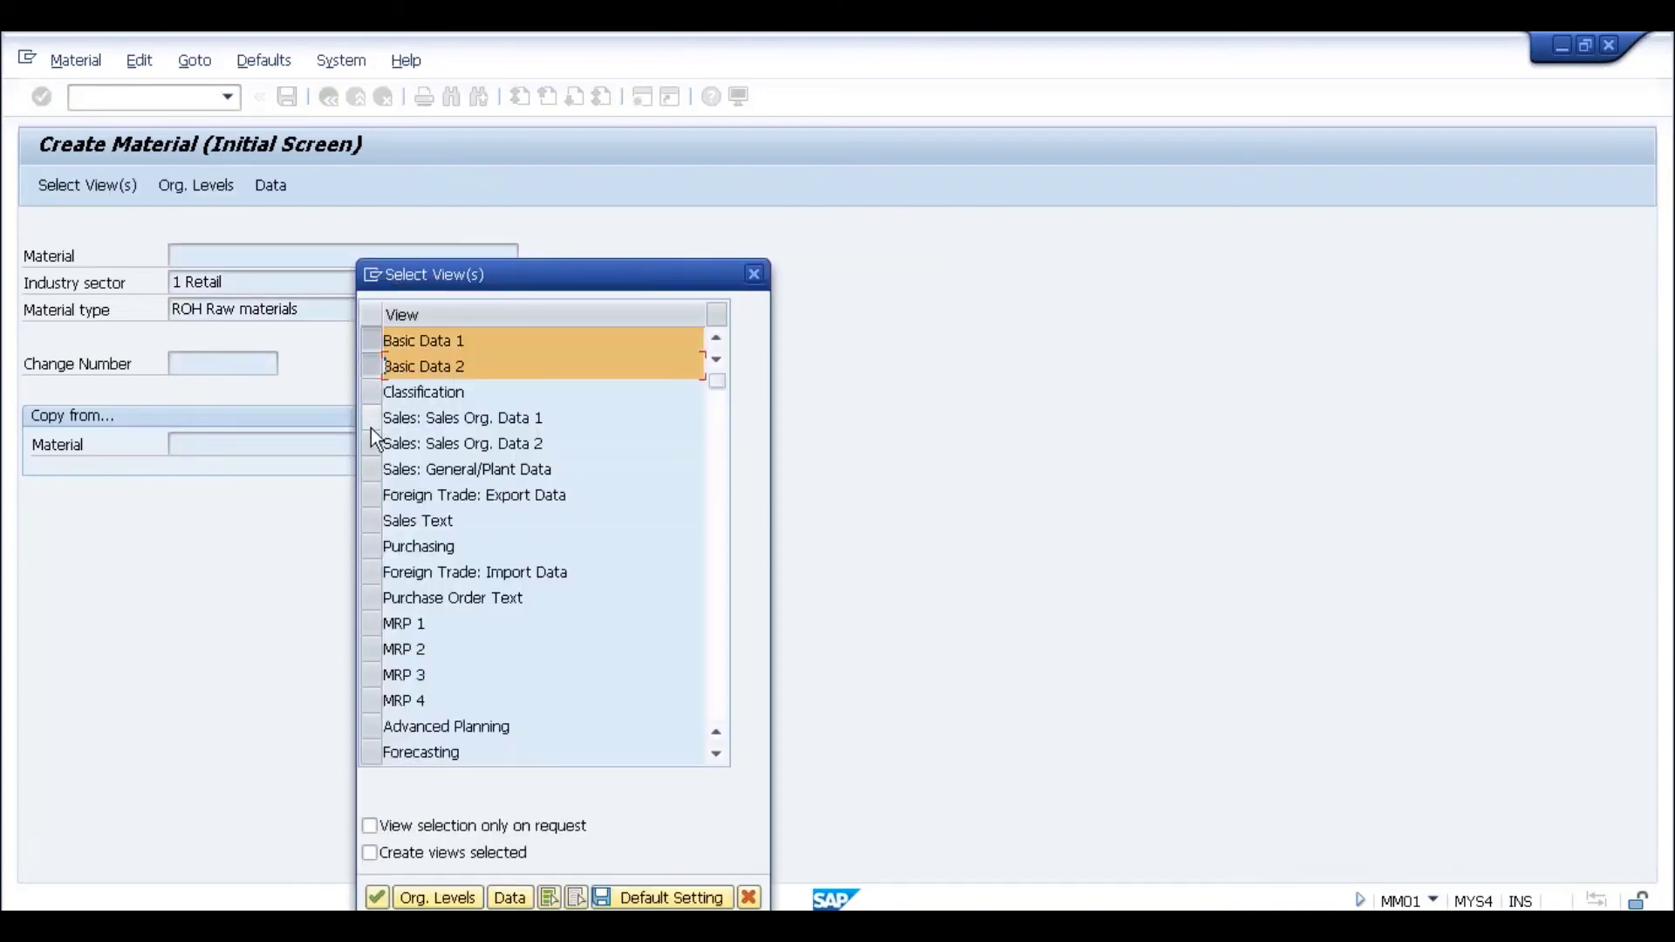
pyautogui.click(370, 425)
pyautogui.click(370, 444)
pyautogui.click(370, 469)
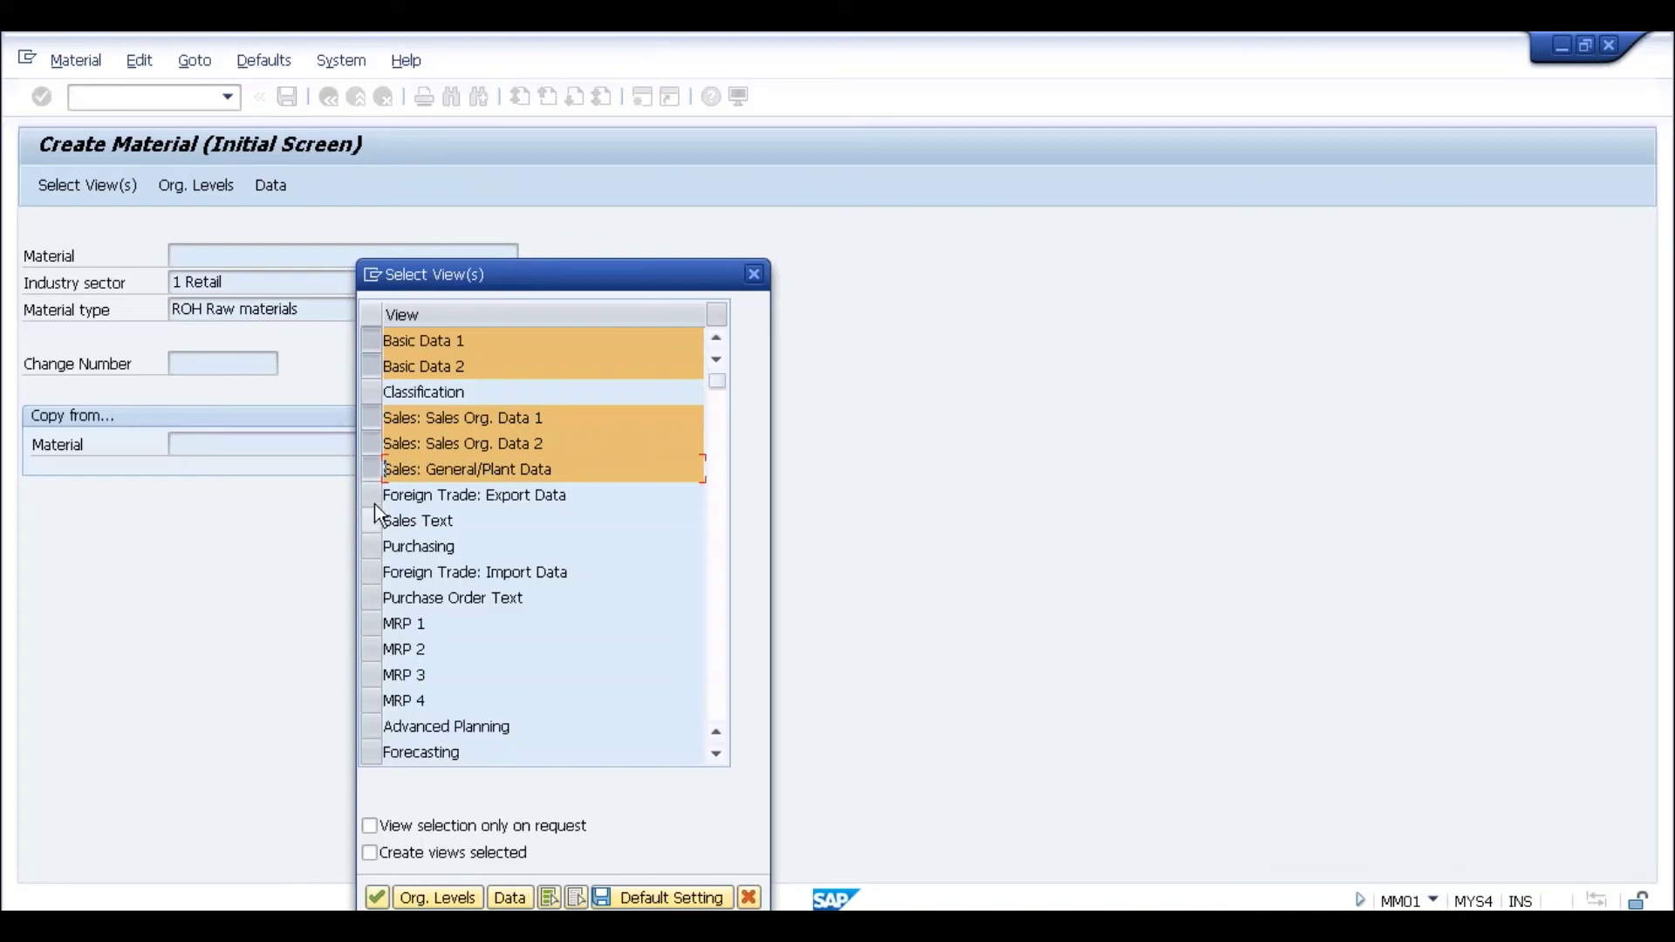
pyautogui.click(373, 494)
pyautogui.click(369, 548)
pyautogui.click(364, 572)
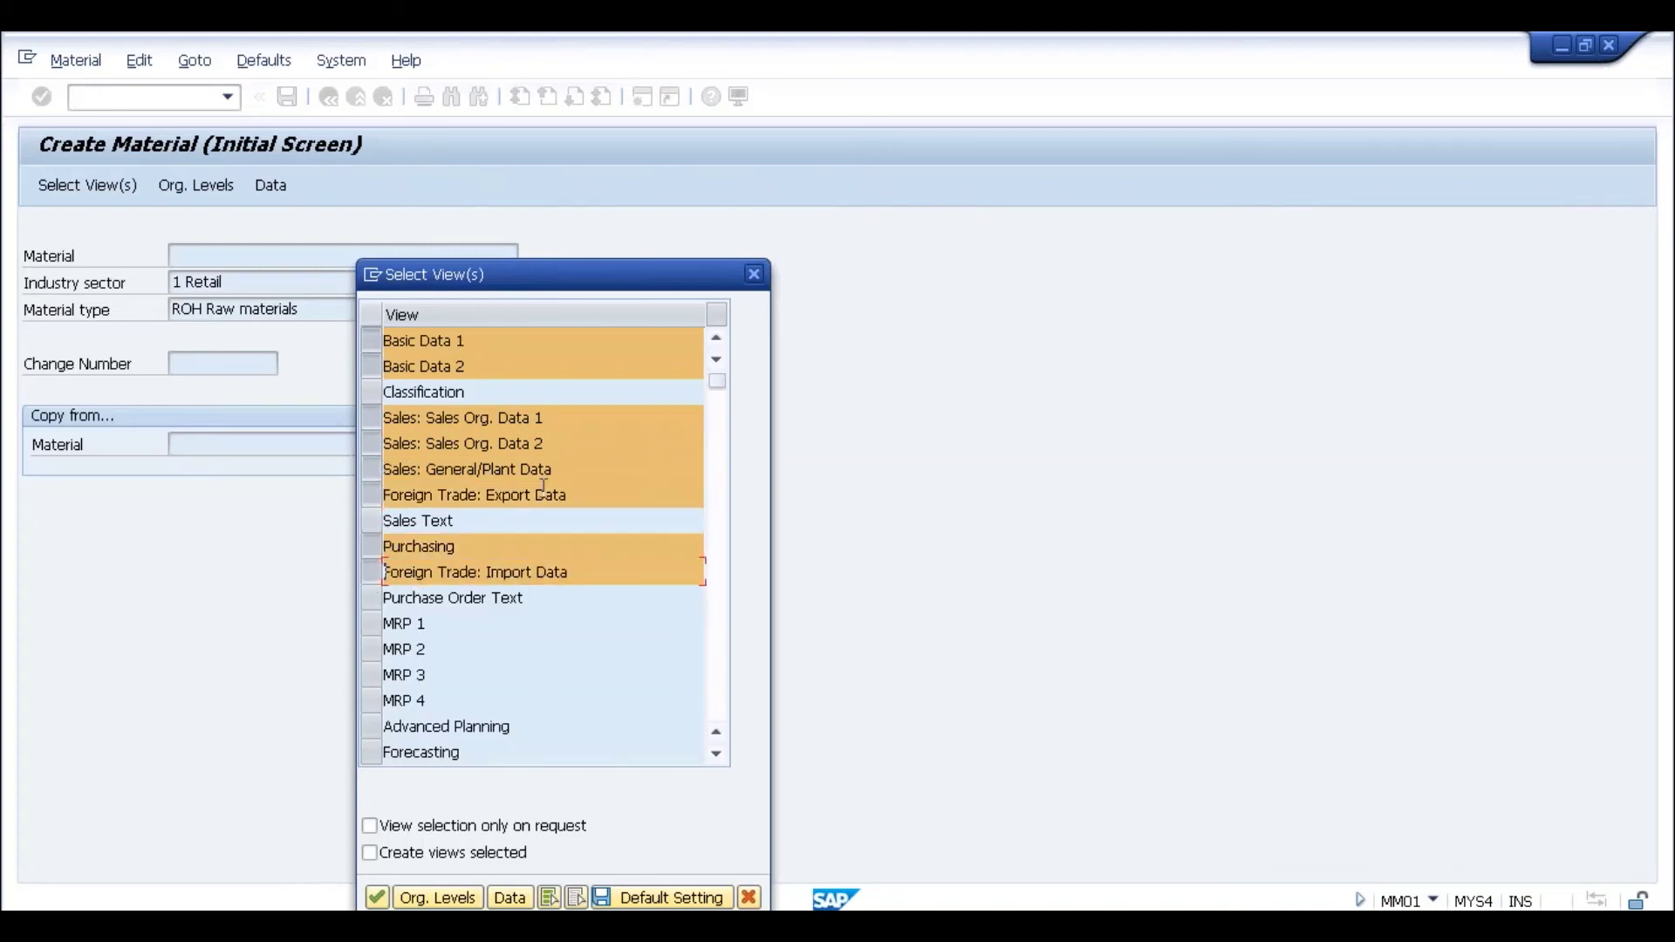
# Step: Add the MRP 1 to 4, General Plant Data / Storage 1 and 2, and Accounting 1 and 2 views to the selection
pyautogui.click(370, 623)
pyautogui.click(370, 651)
pyautogui.click(370, 676)
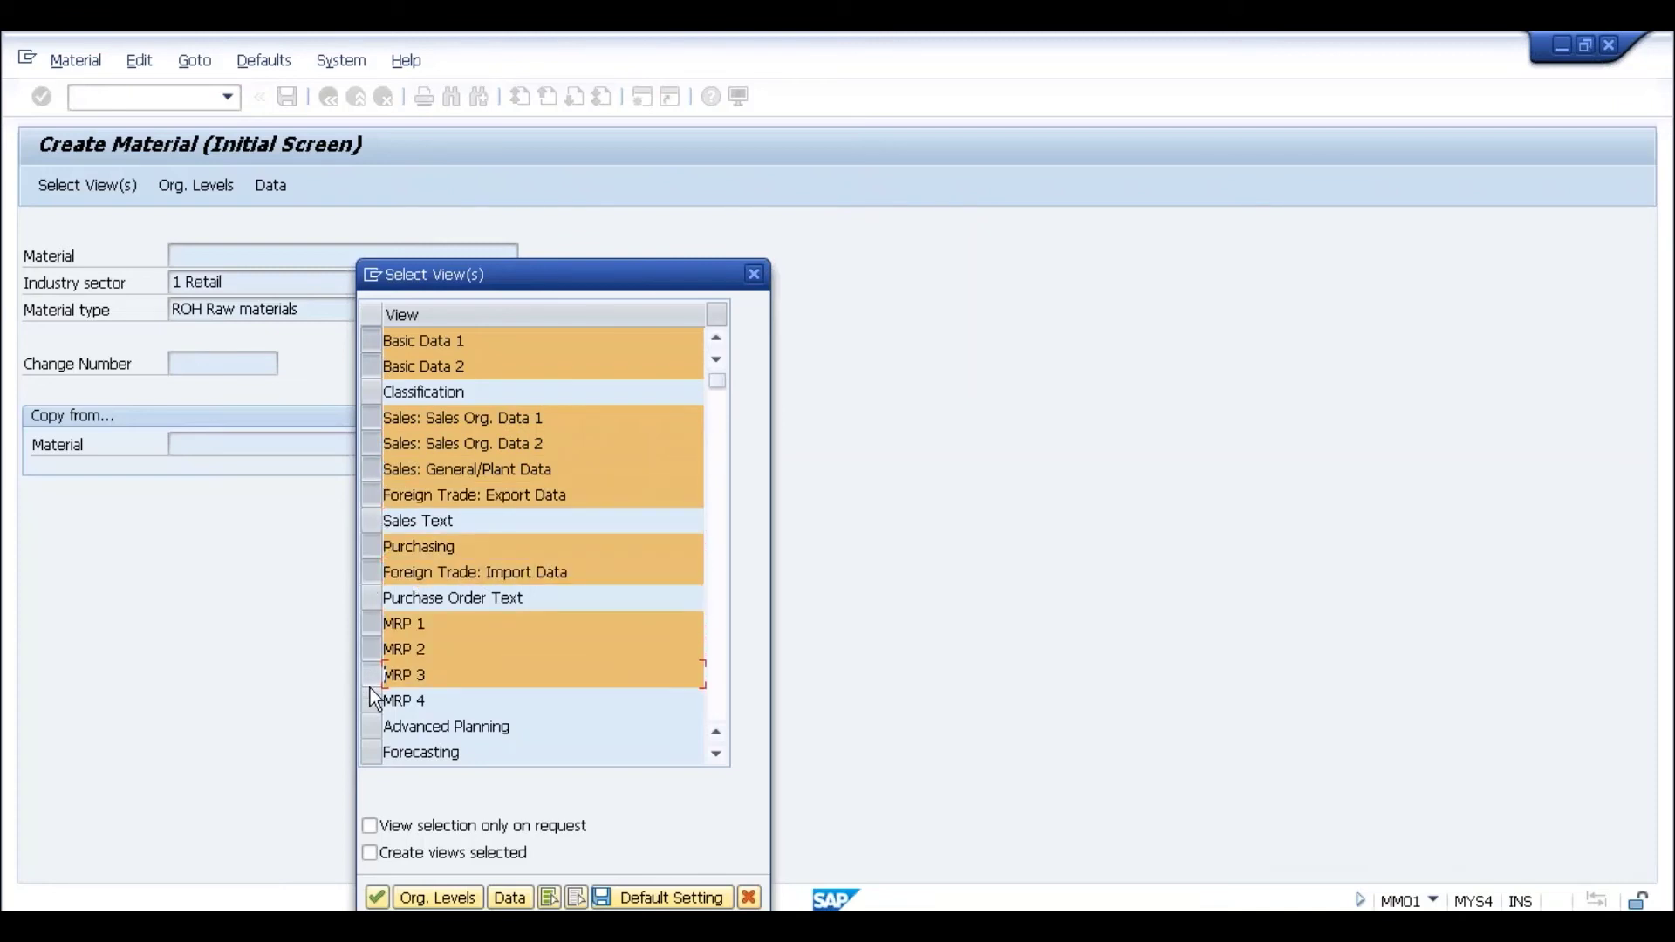
pyautogui.click(370, 702)
pyautogui.scroll(-4, 528, 646)
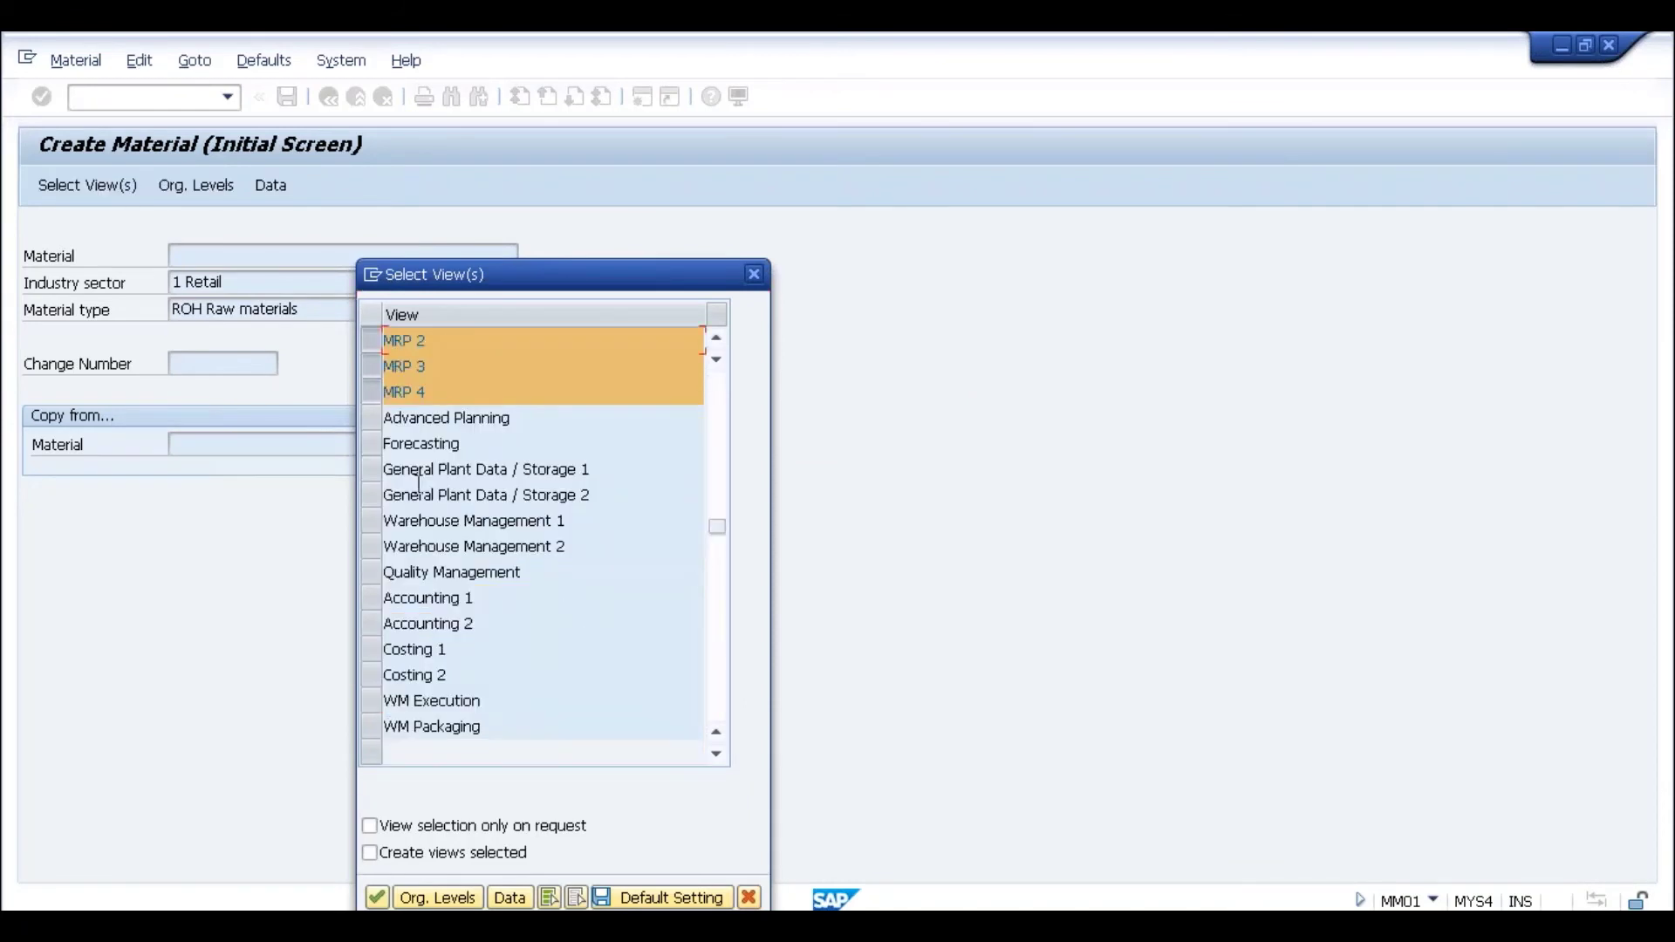
pyautogui.click(370, 470)
pyautogui.click(370, 494)
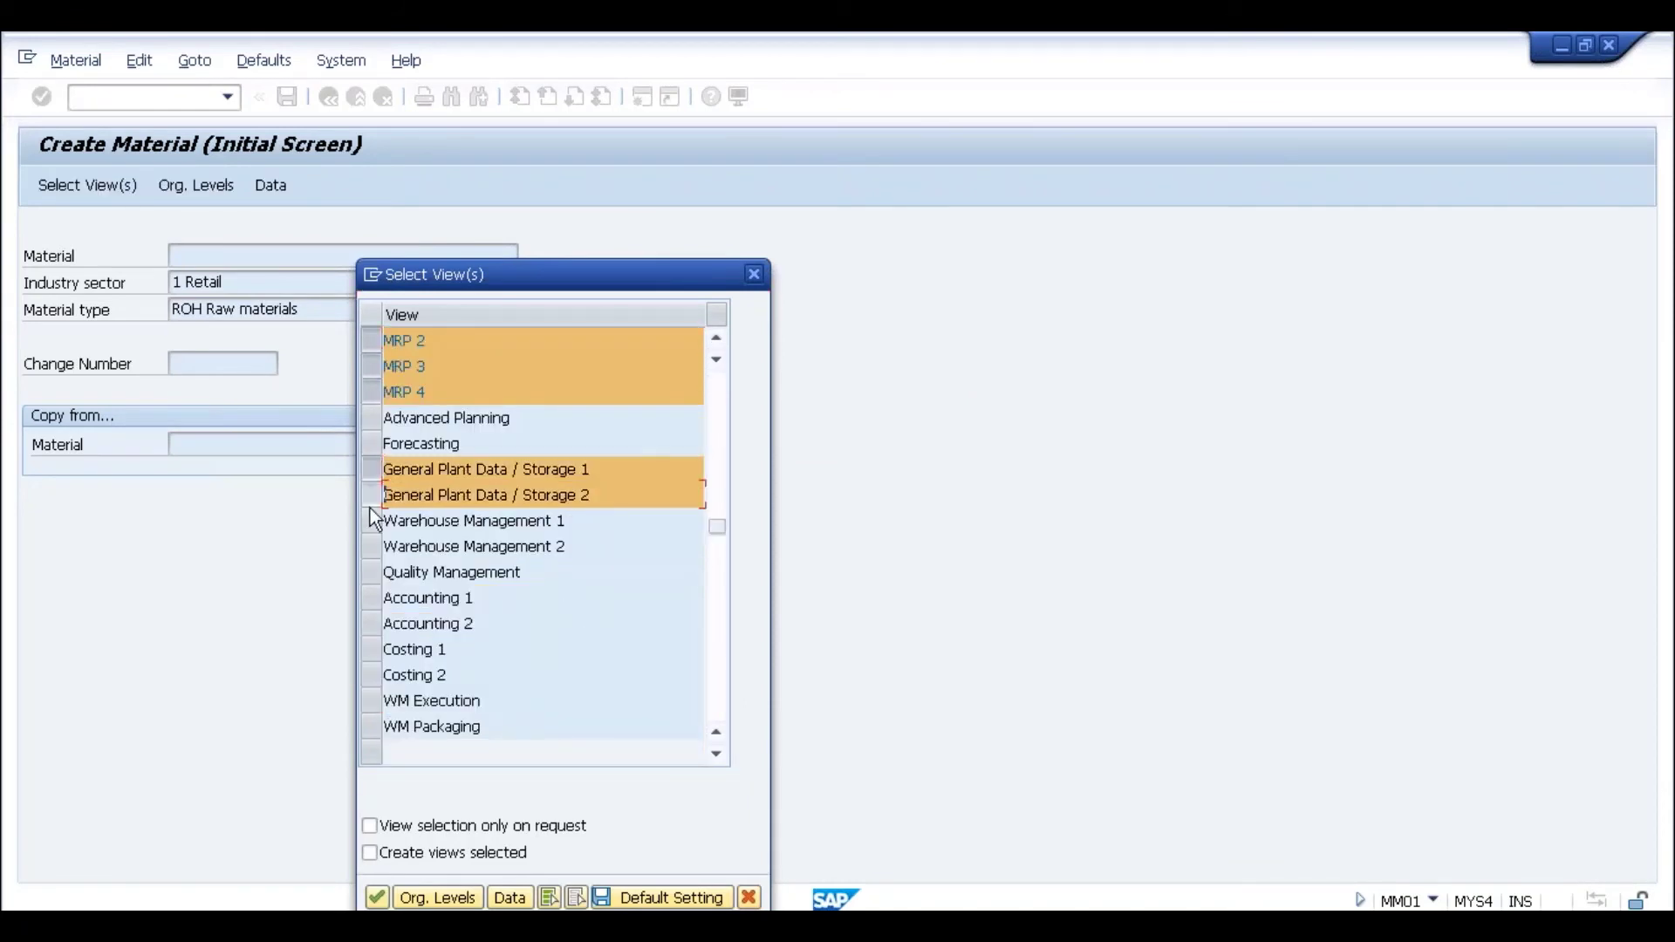
pyautogui.click(371, 599)
pyautogui.click(370, 623)
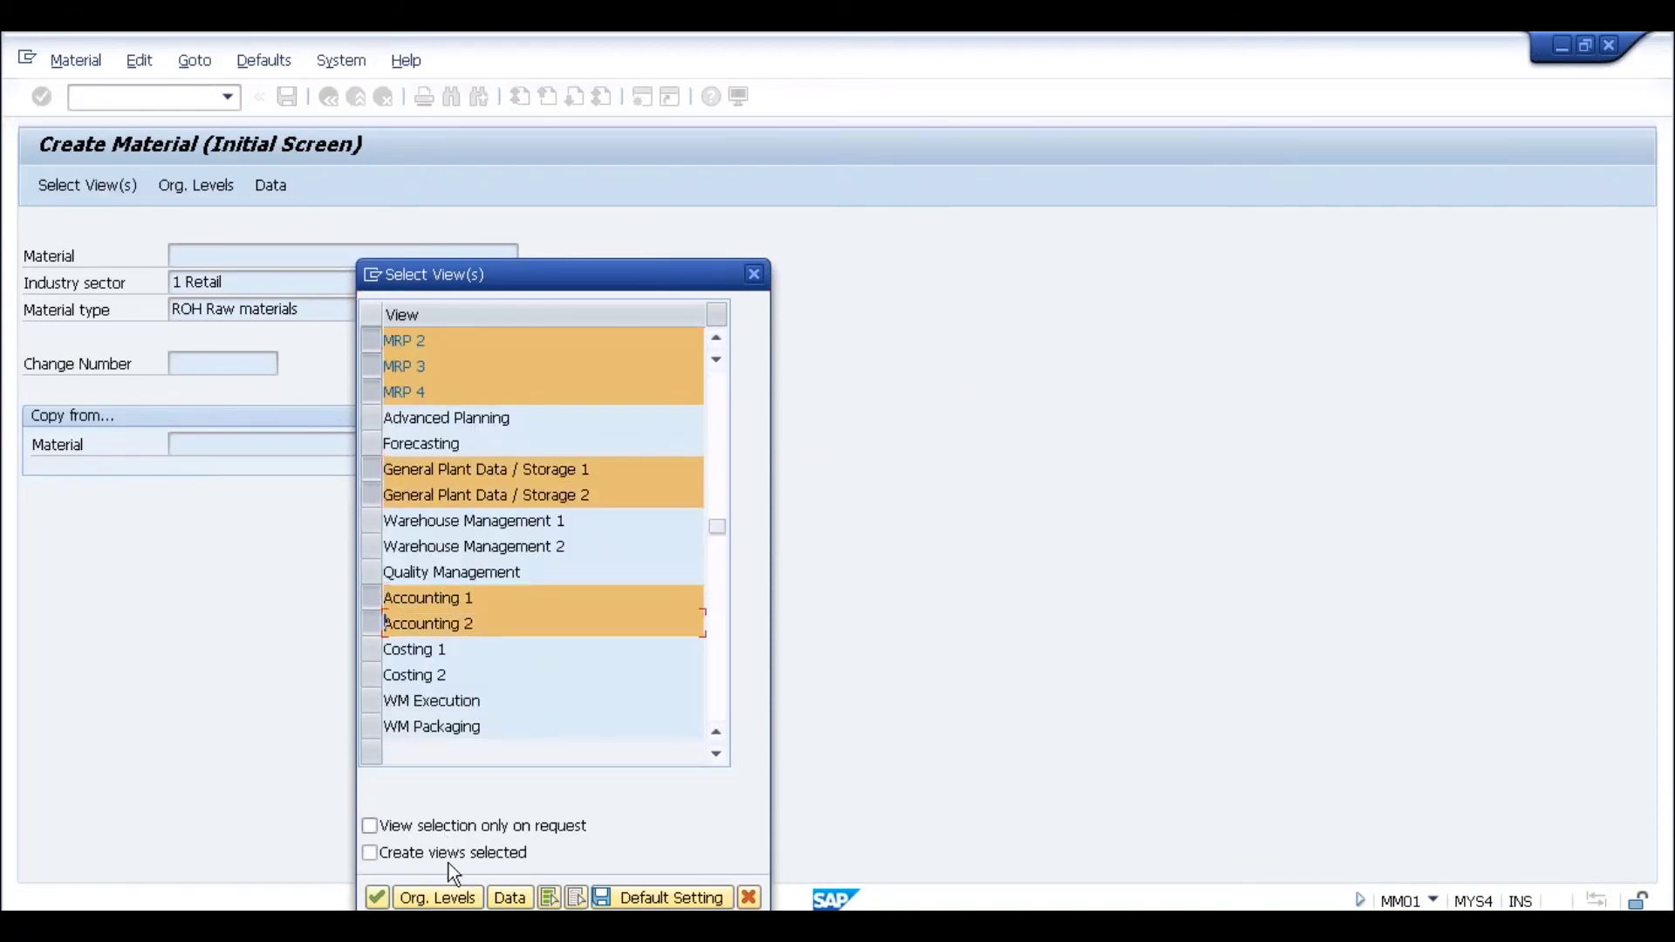
# Step: Set the organizational levels to plant, storage location and sales organization SL11 with distribution channel S3, and confirm them
pyautogui.click(436, 898)
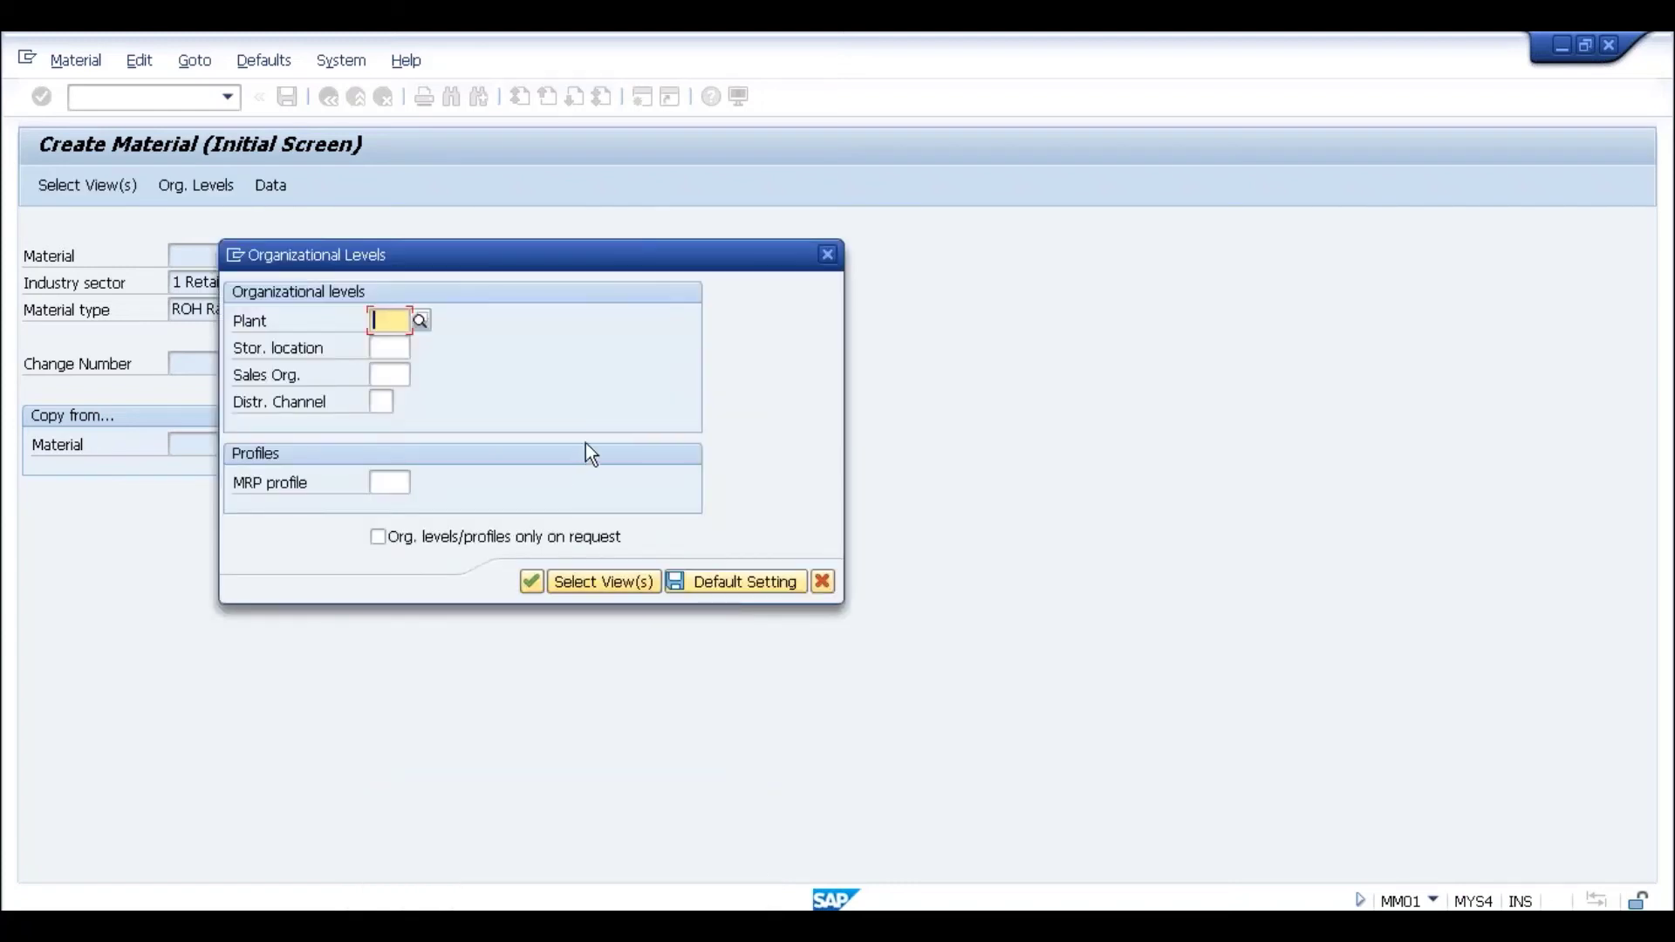
pyautogui.write('s111')
pyautogui.press('Tab')
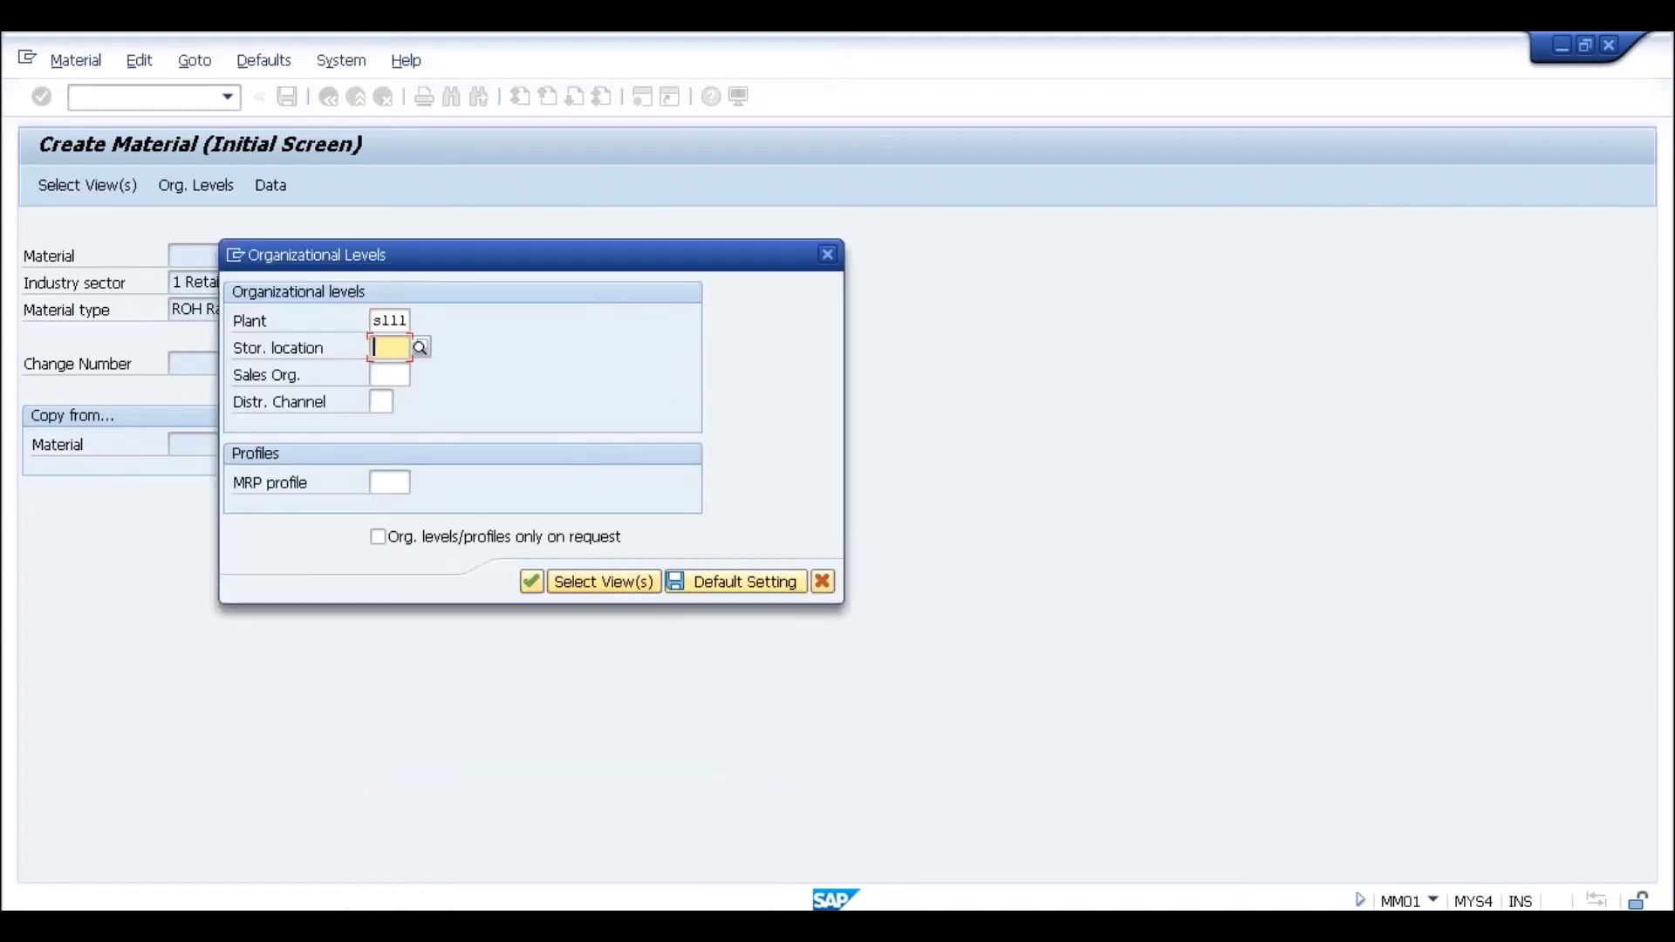
pyautogui.write('s111')
pyautogui.press('Tab')
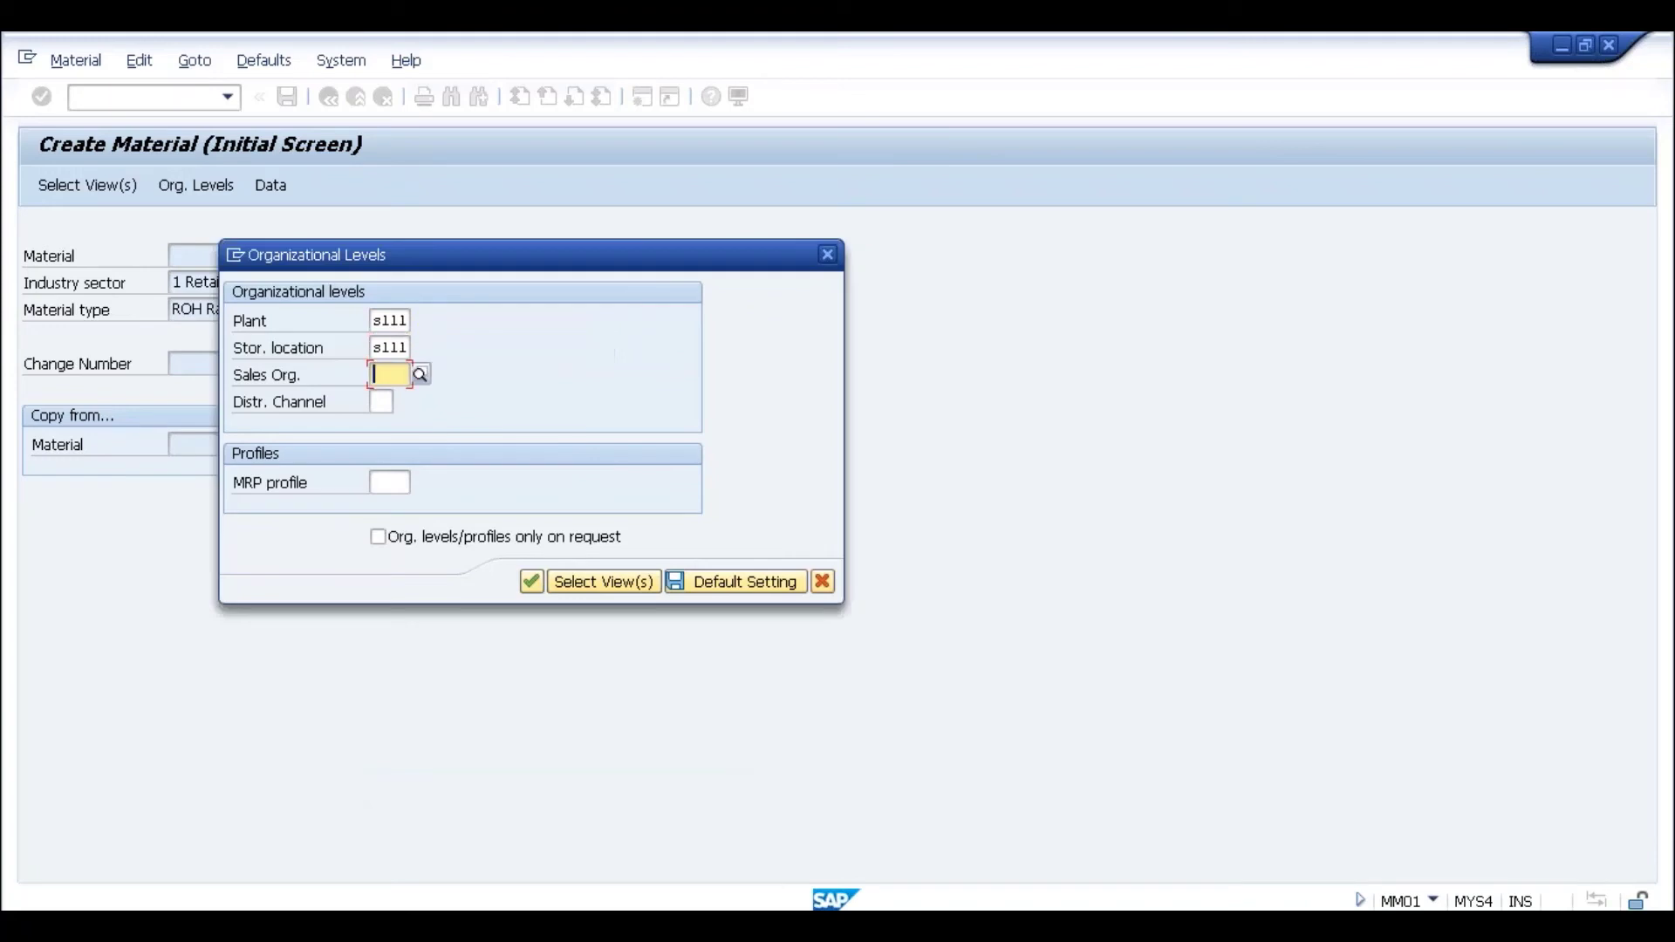
pyautogui.write('s111')
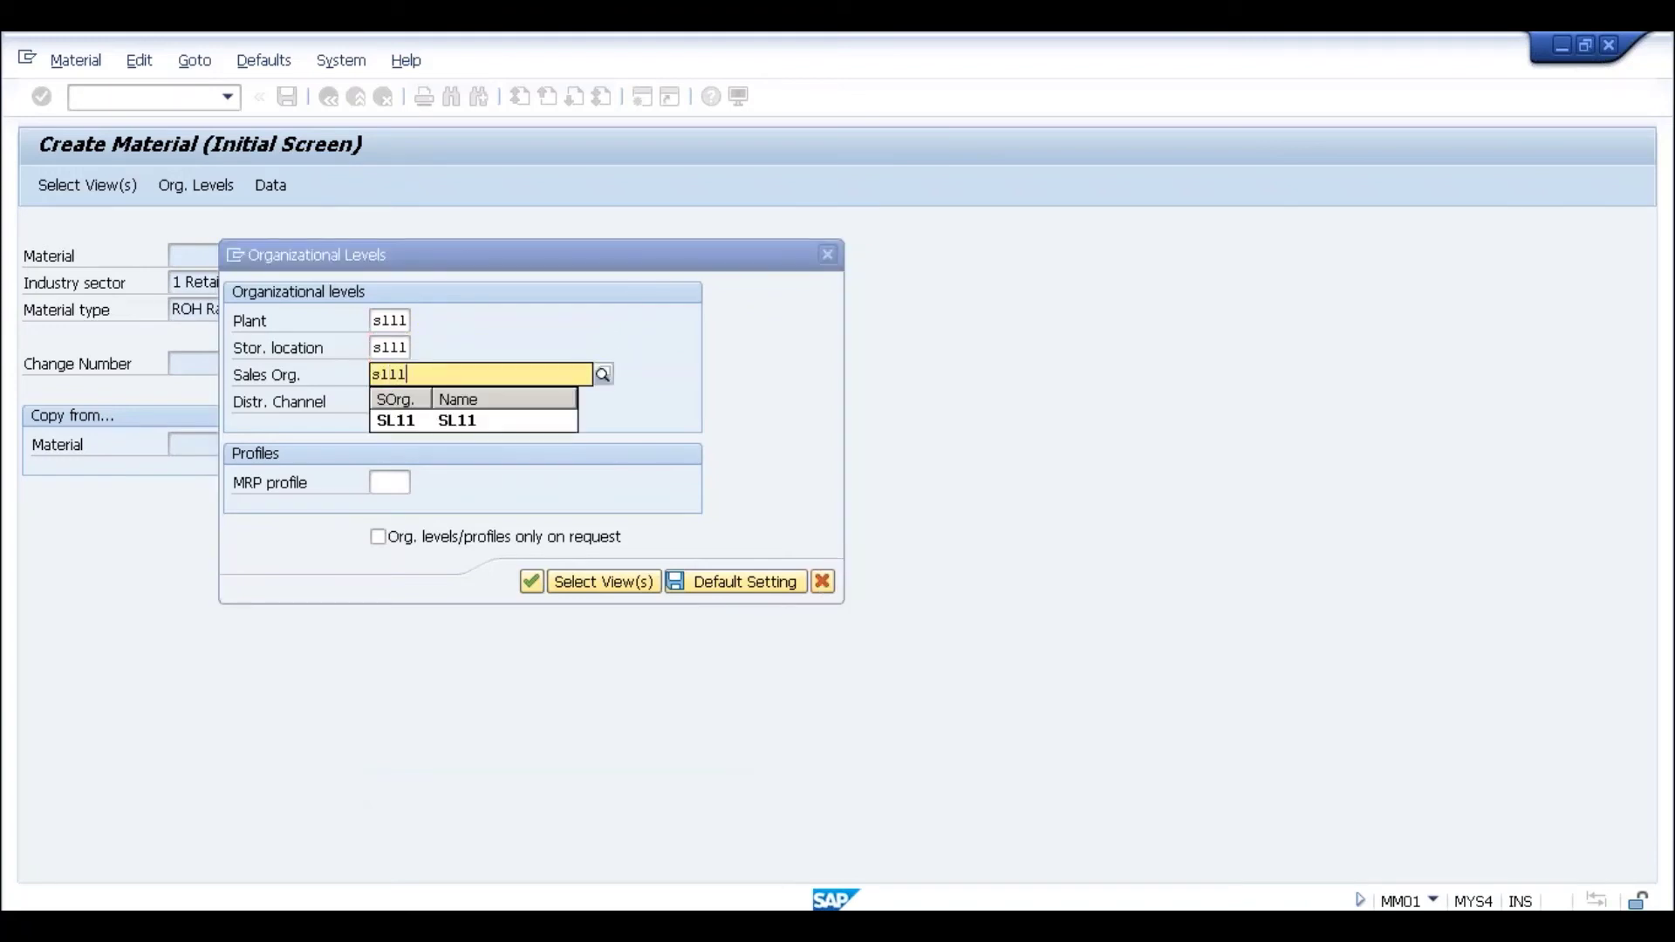
pyautogui.press('Tab')
pyautogui.write('s3')
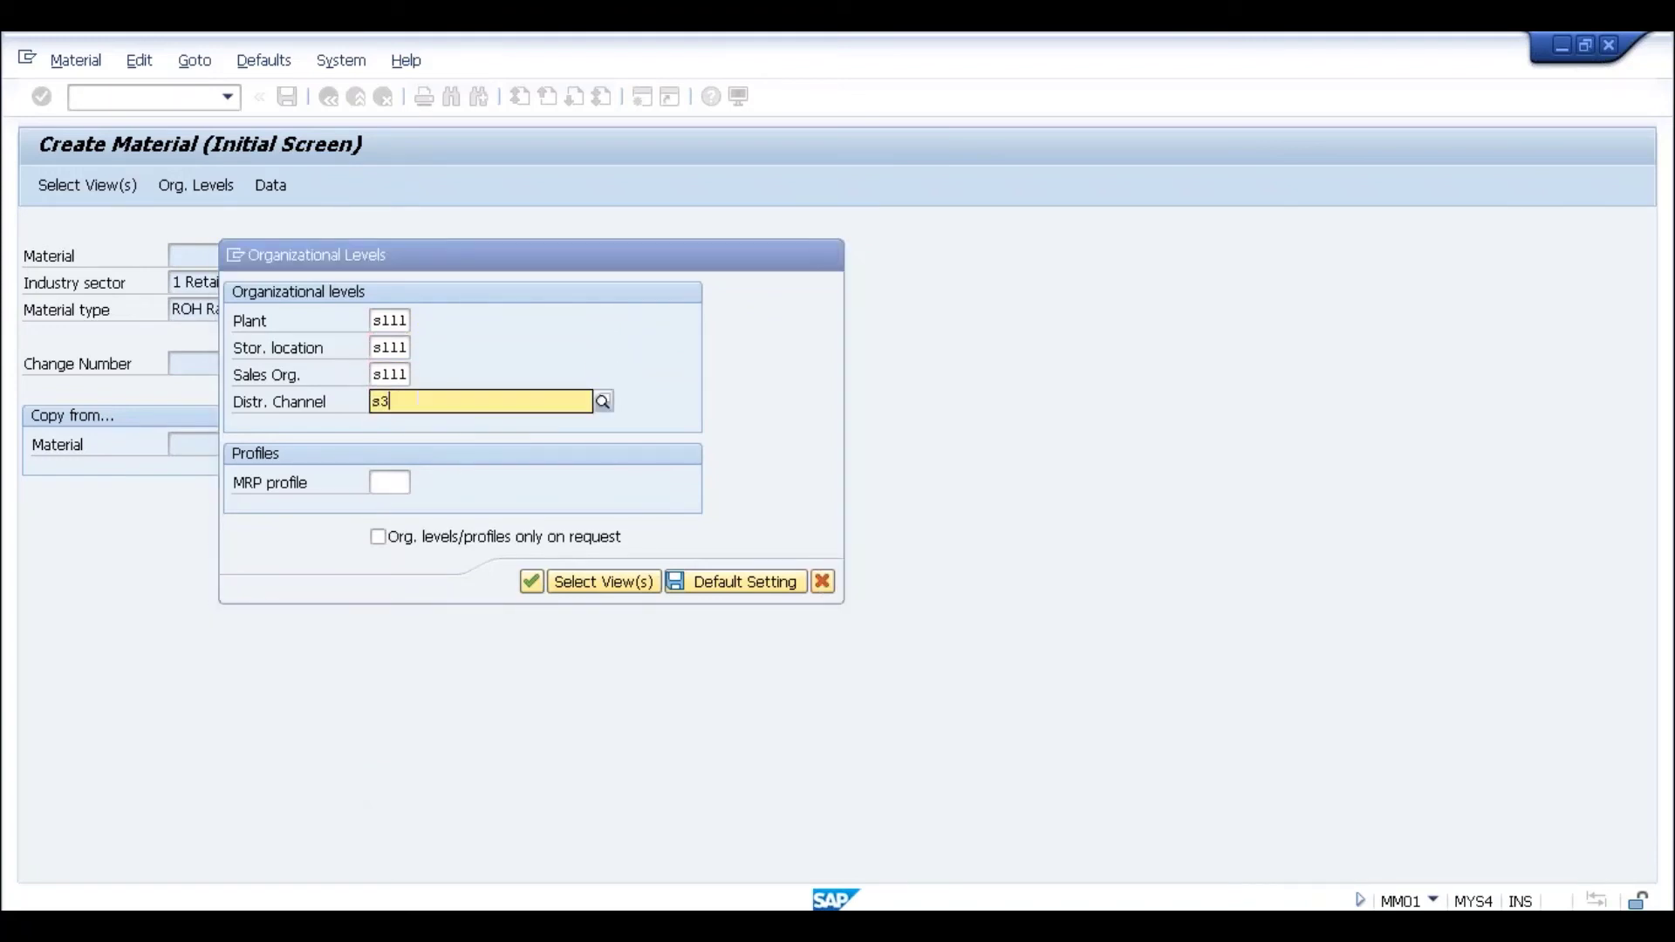
pyautogui.press('Return')
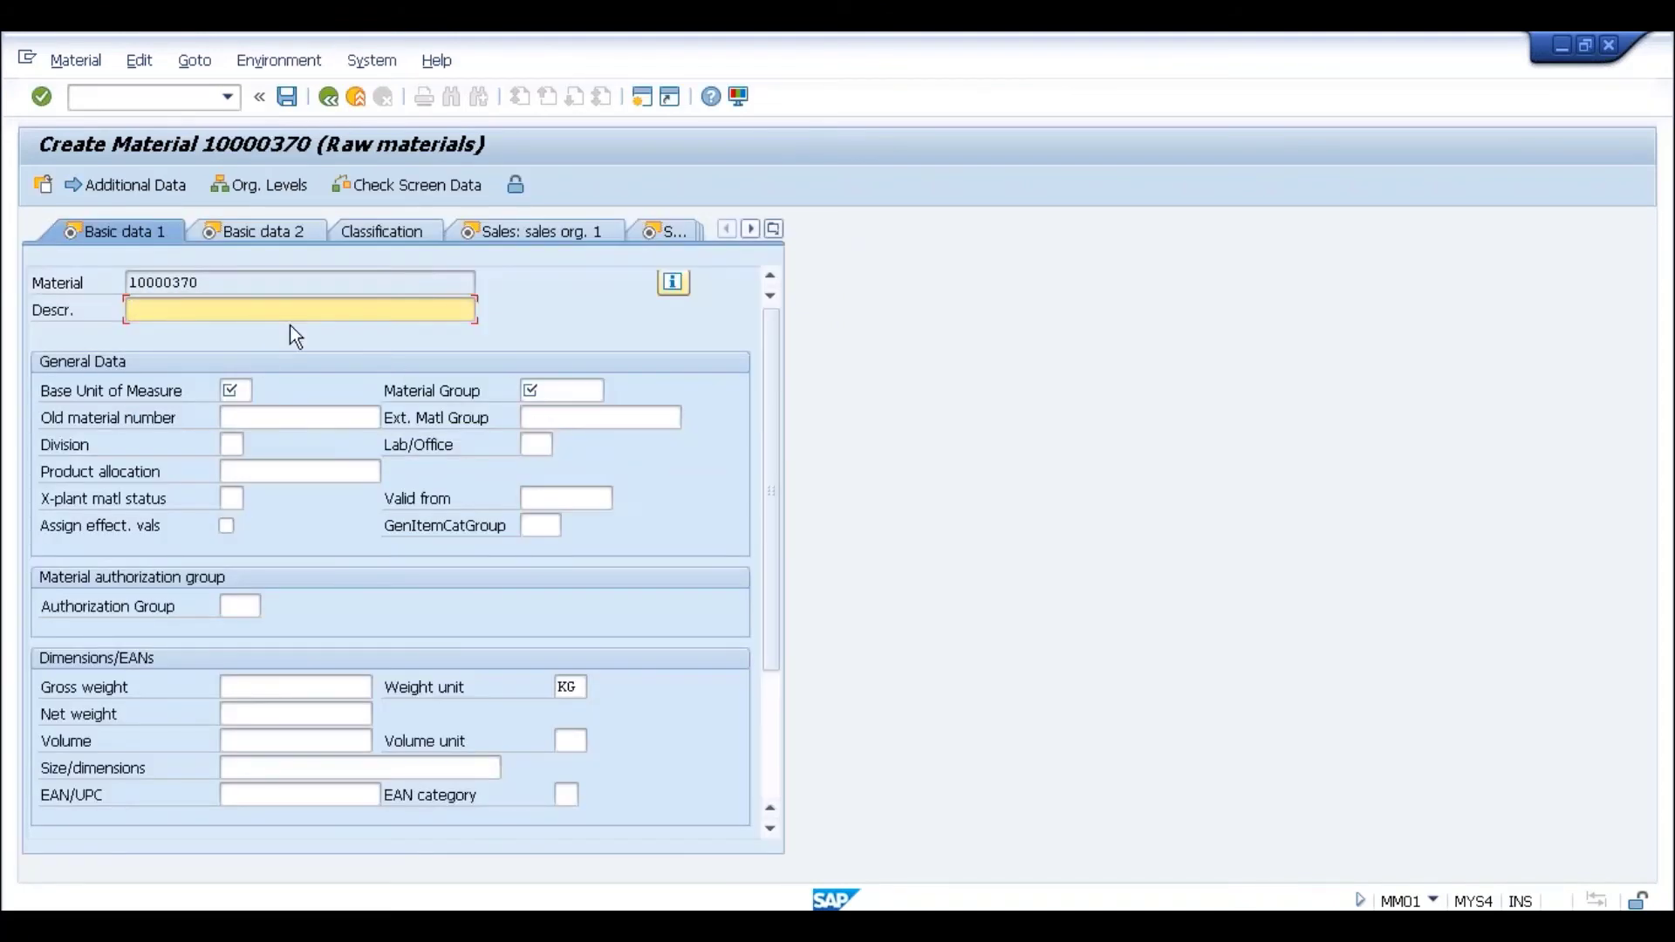
# Step: Enter the description "Test Material for Sl13", base unit EA and material group 01, and continue to the first sales organization view
pyautogui.write('Test ')
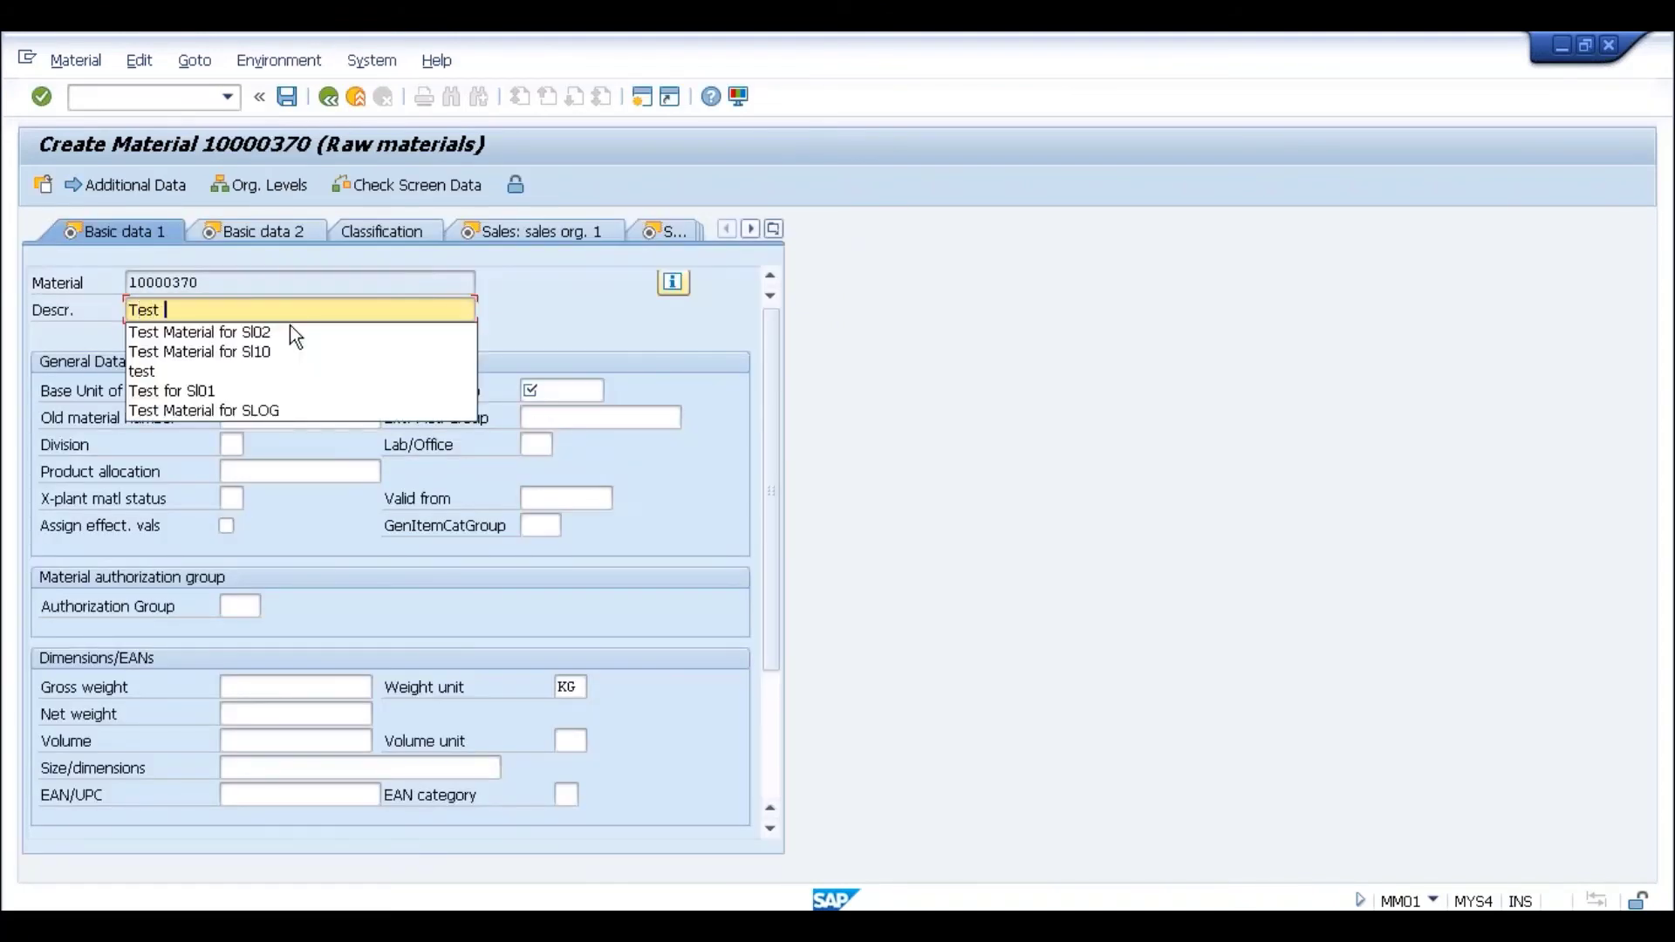
pyautogui.write('Material')
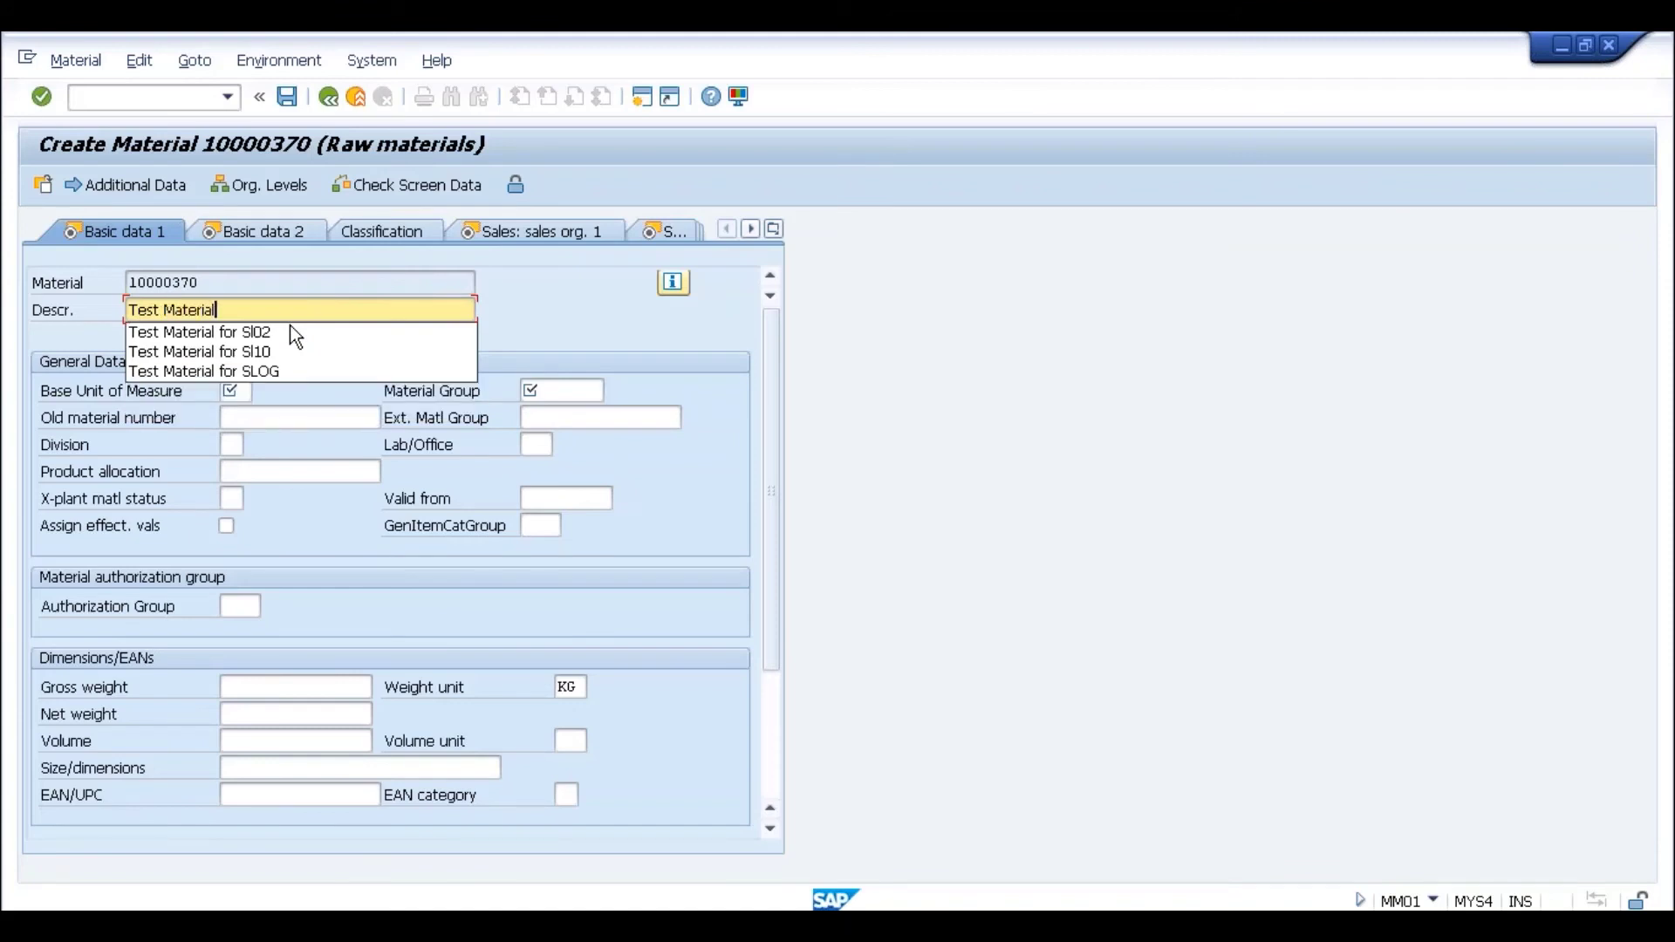
pyautogui.write(' for SI13')
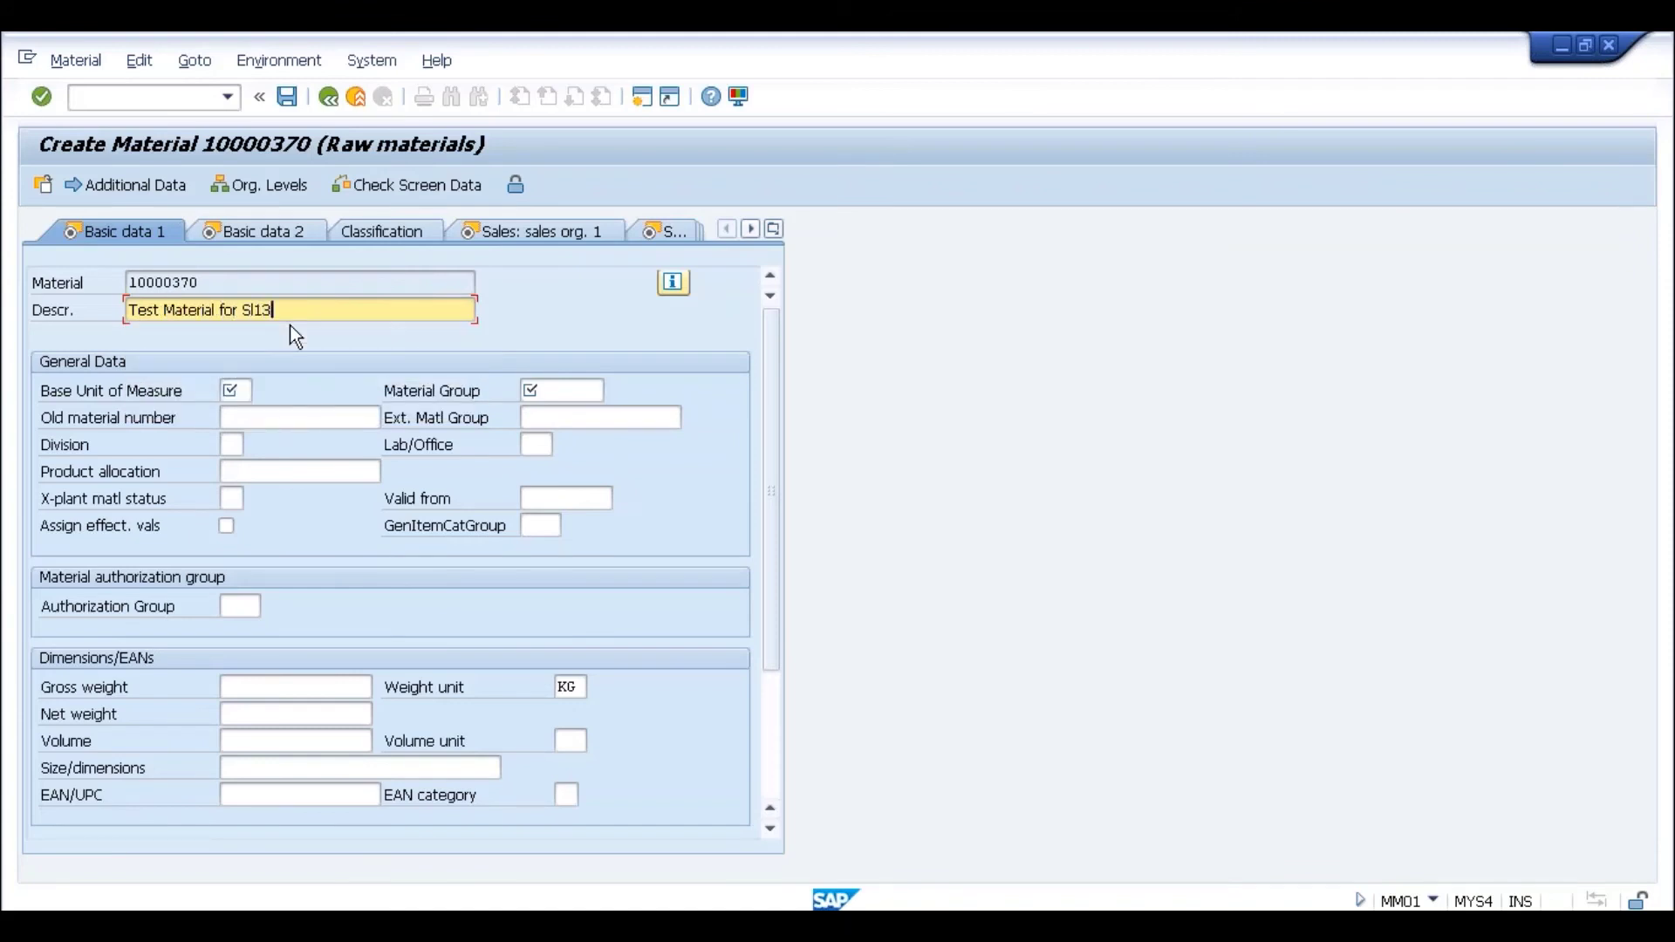
pyautogui.click(240, 389)
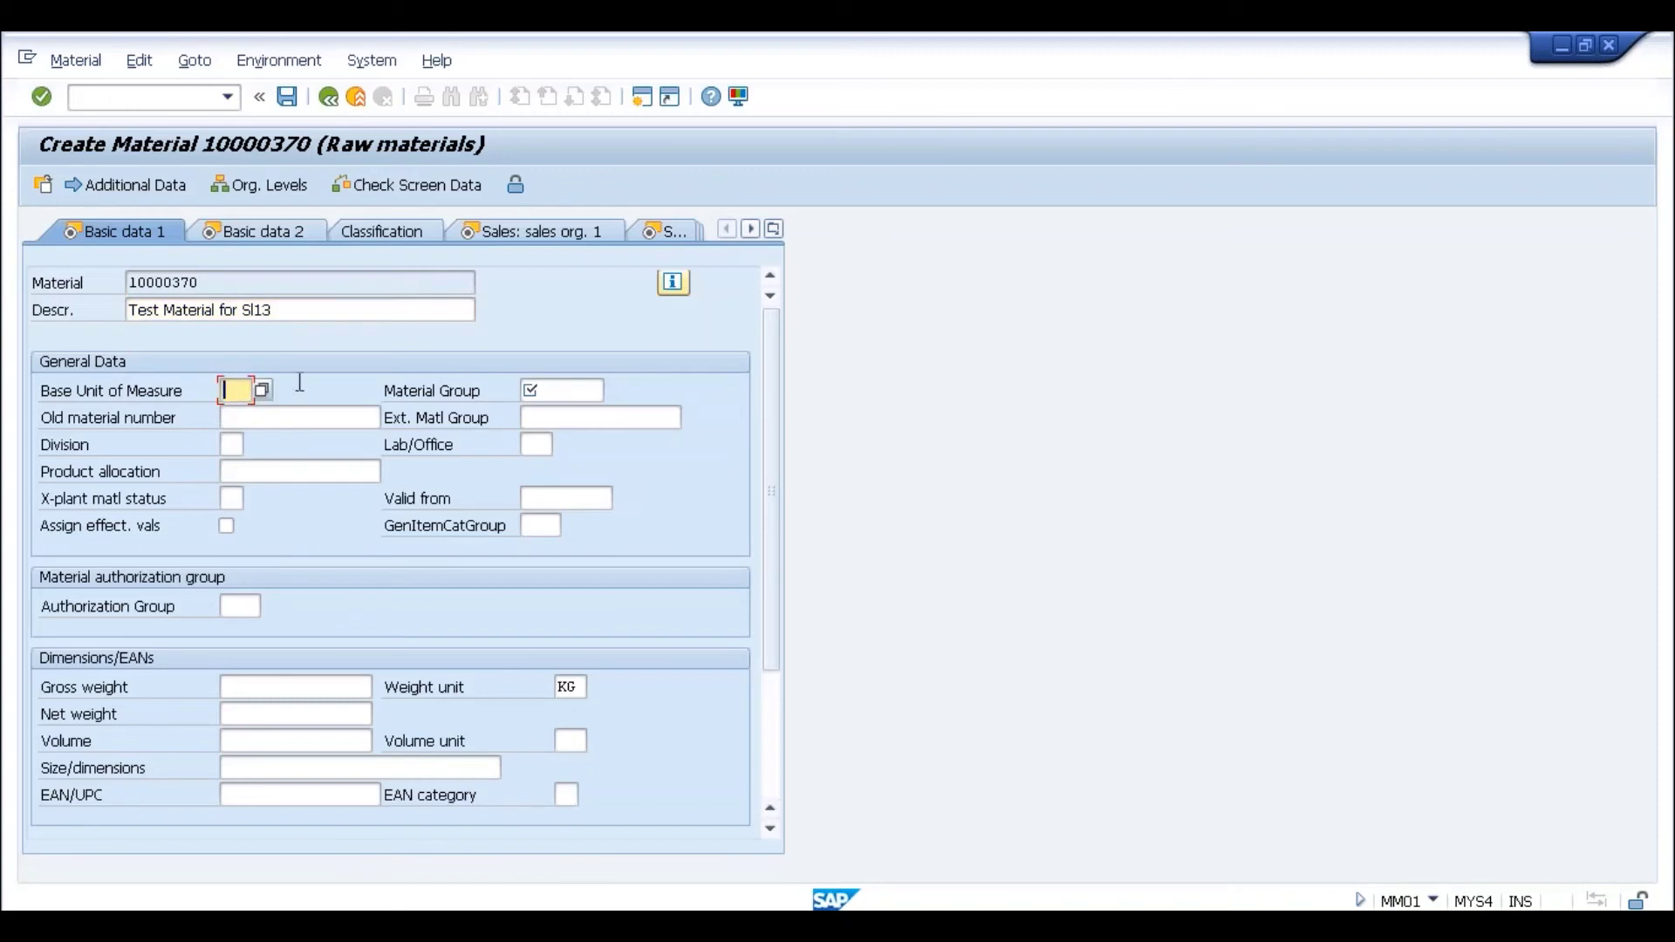
pyautogui.write('EA')
pyautogui.click(536, 390)
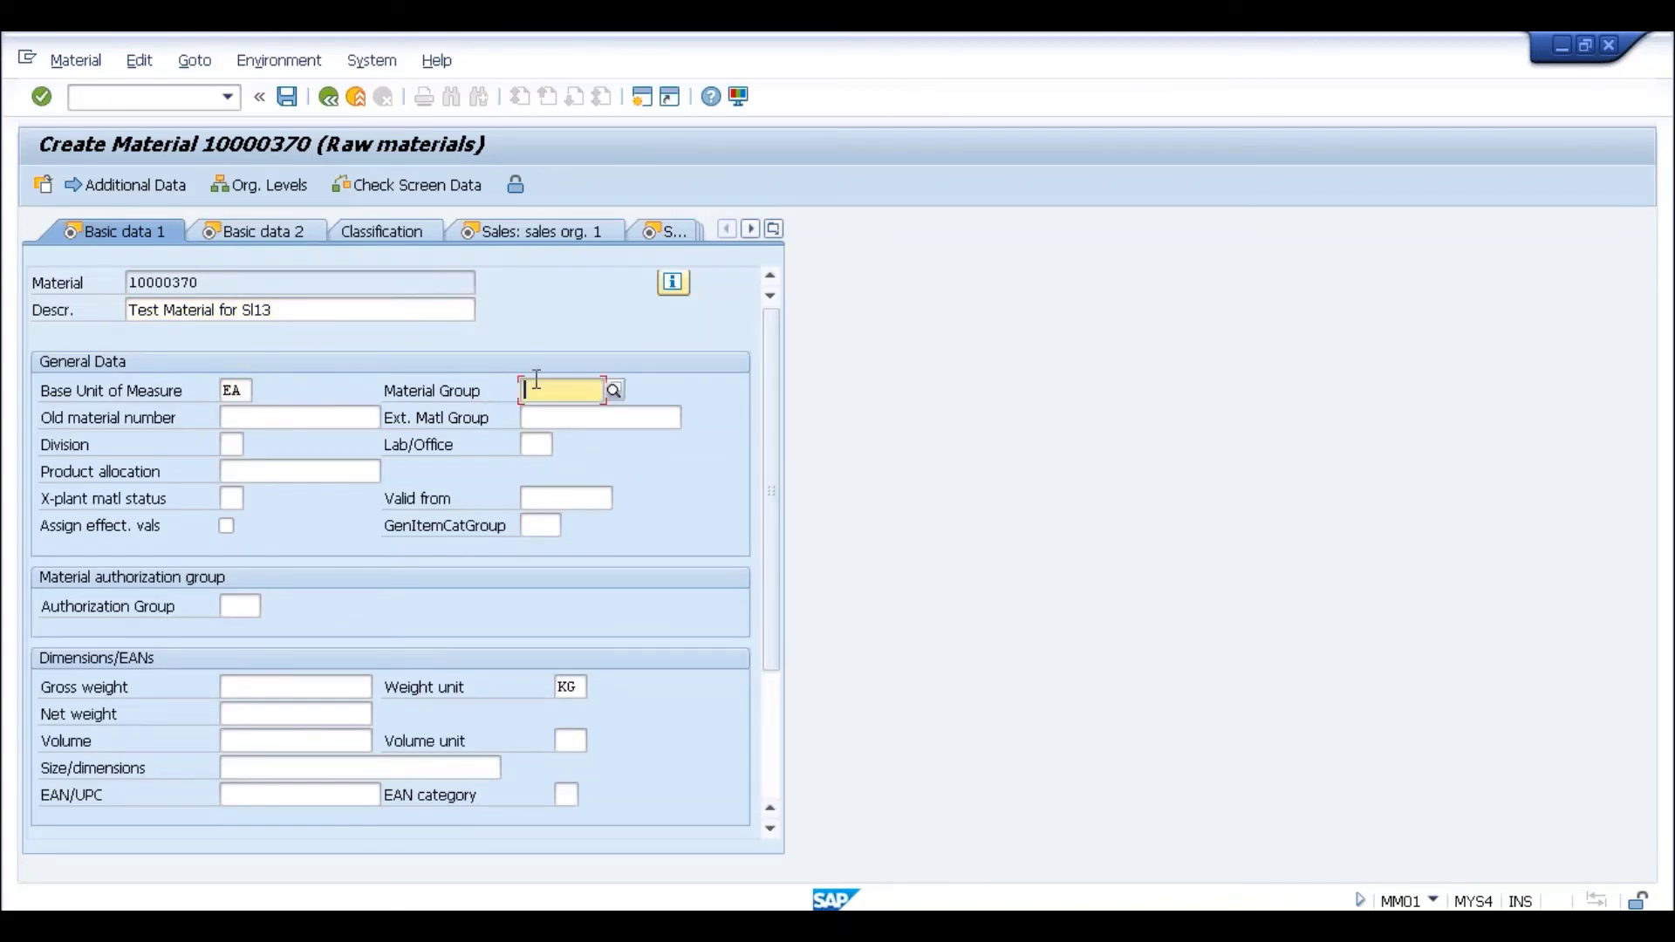
pyautogui.click(532, 422)
pyautogui.press('Return')
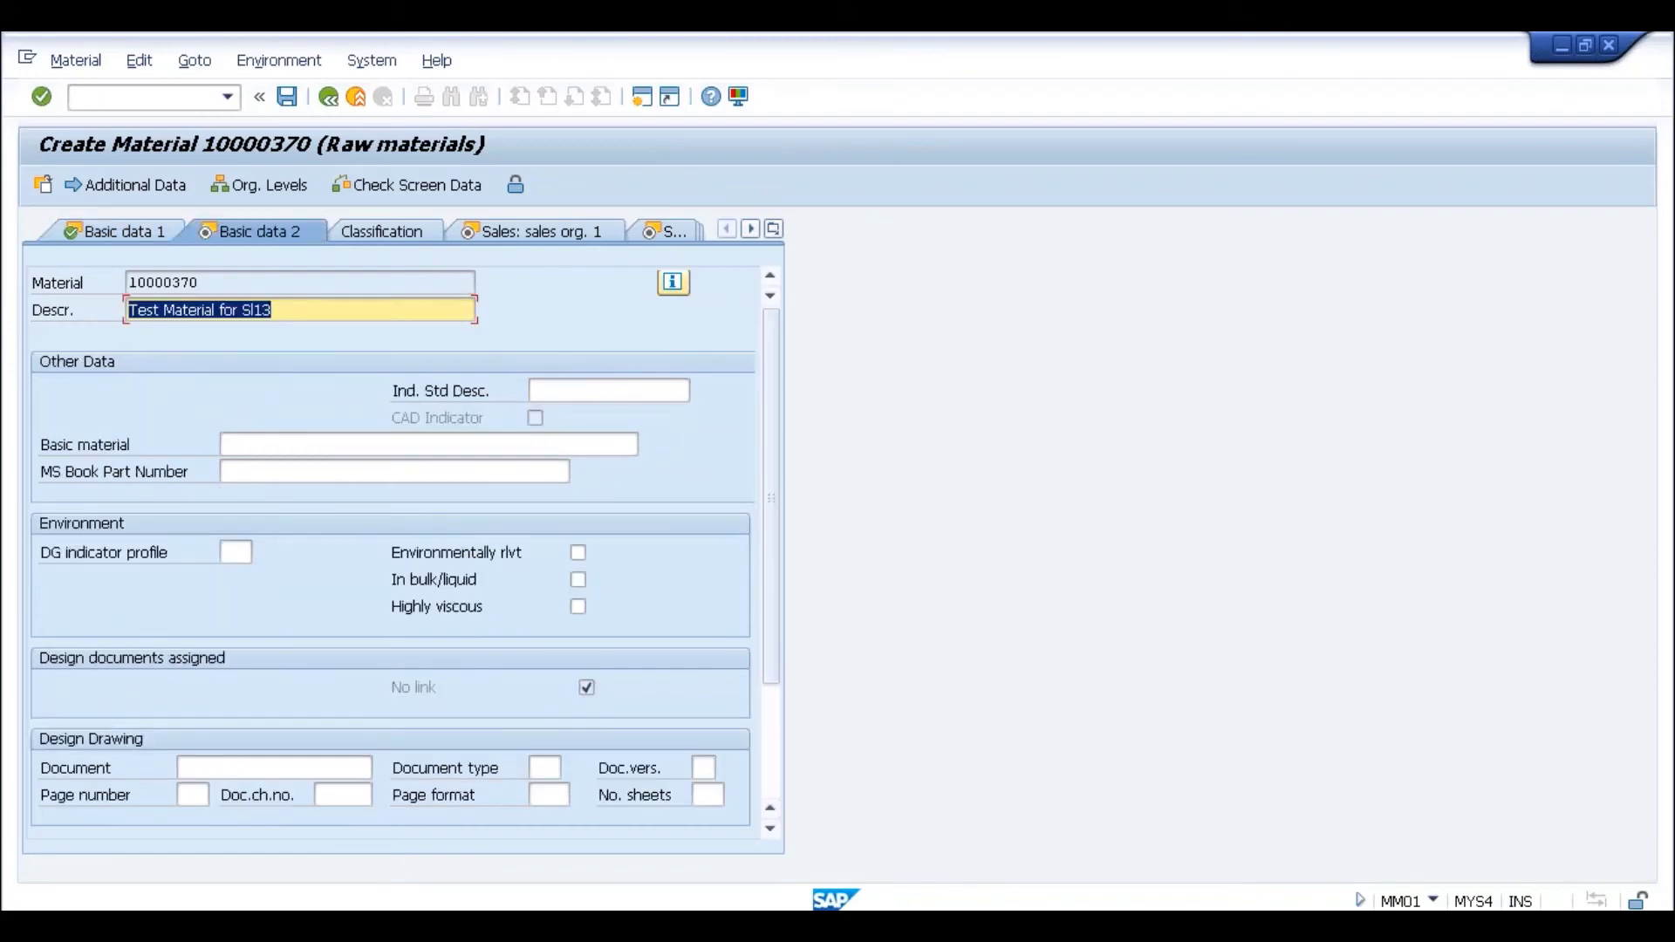
pyautogui.press('Return')
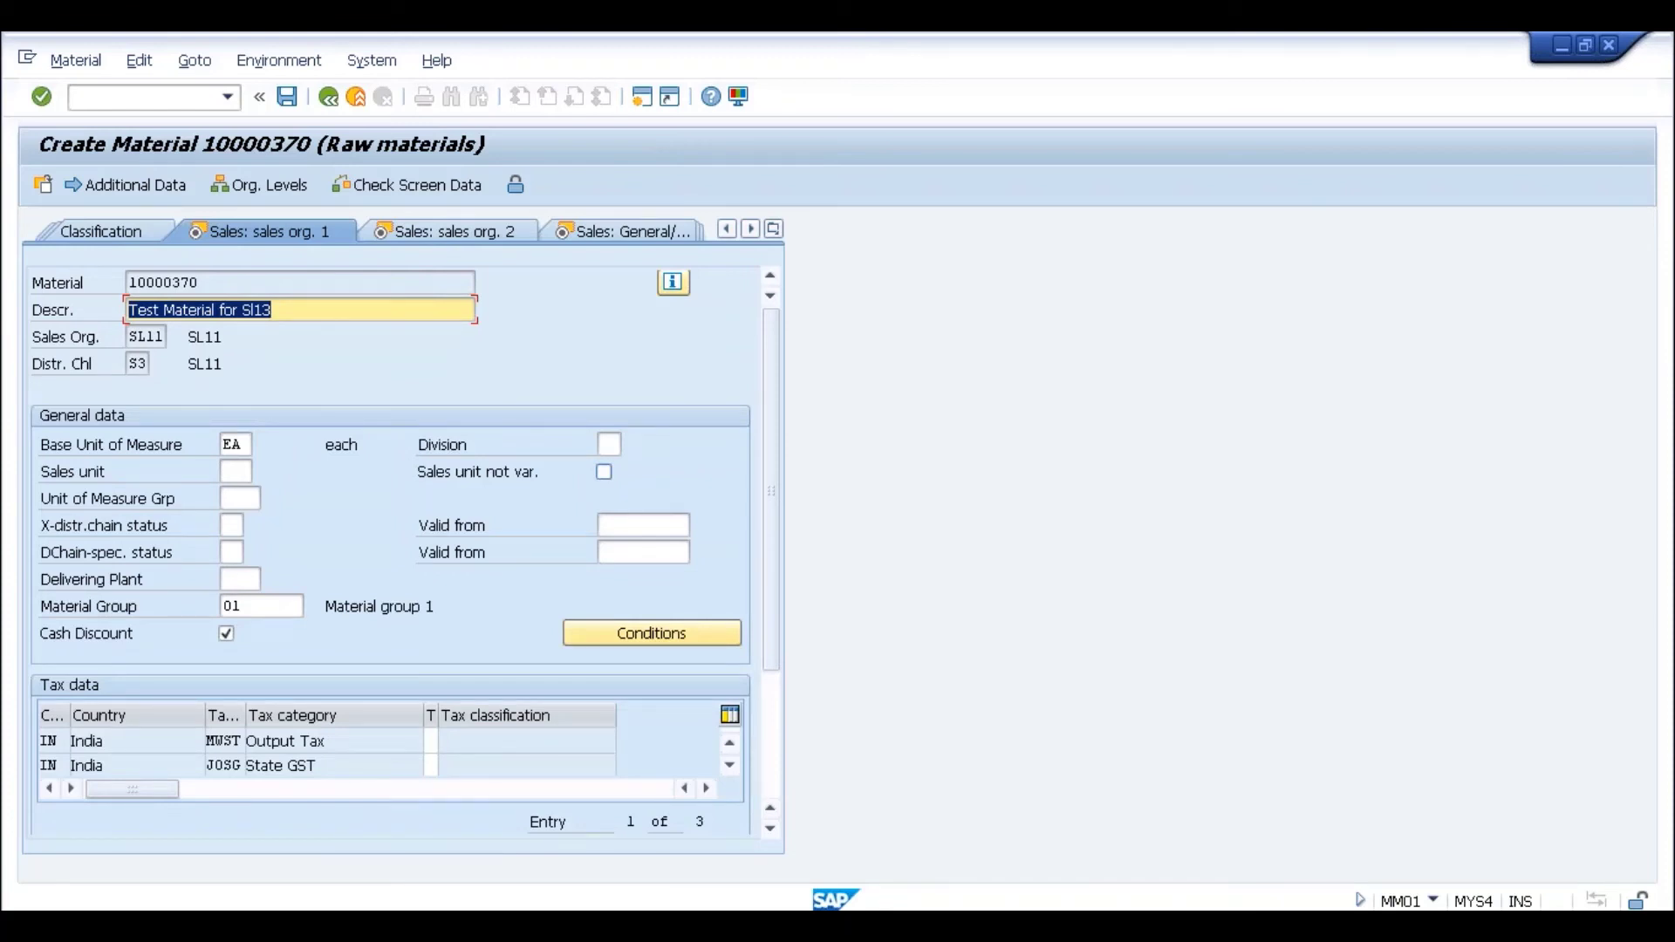
# Step: Set the tax classification to 0 for Output Tax, State GST and Integrated GST, and continue to the second sales organization view
pyautogui.click(431, 741)
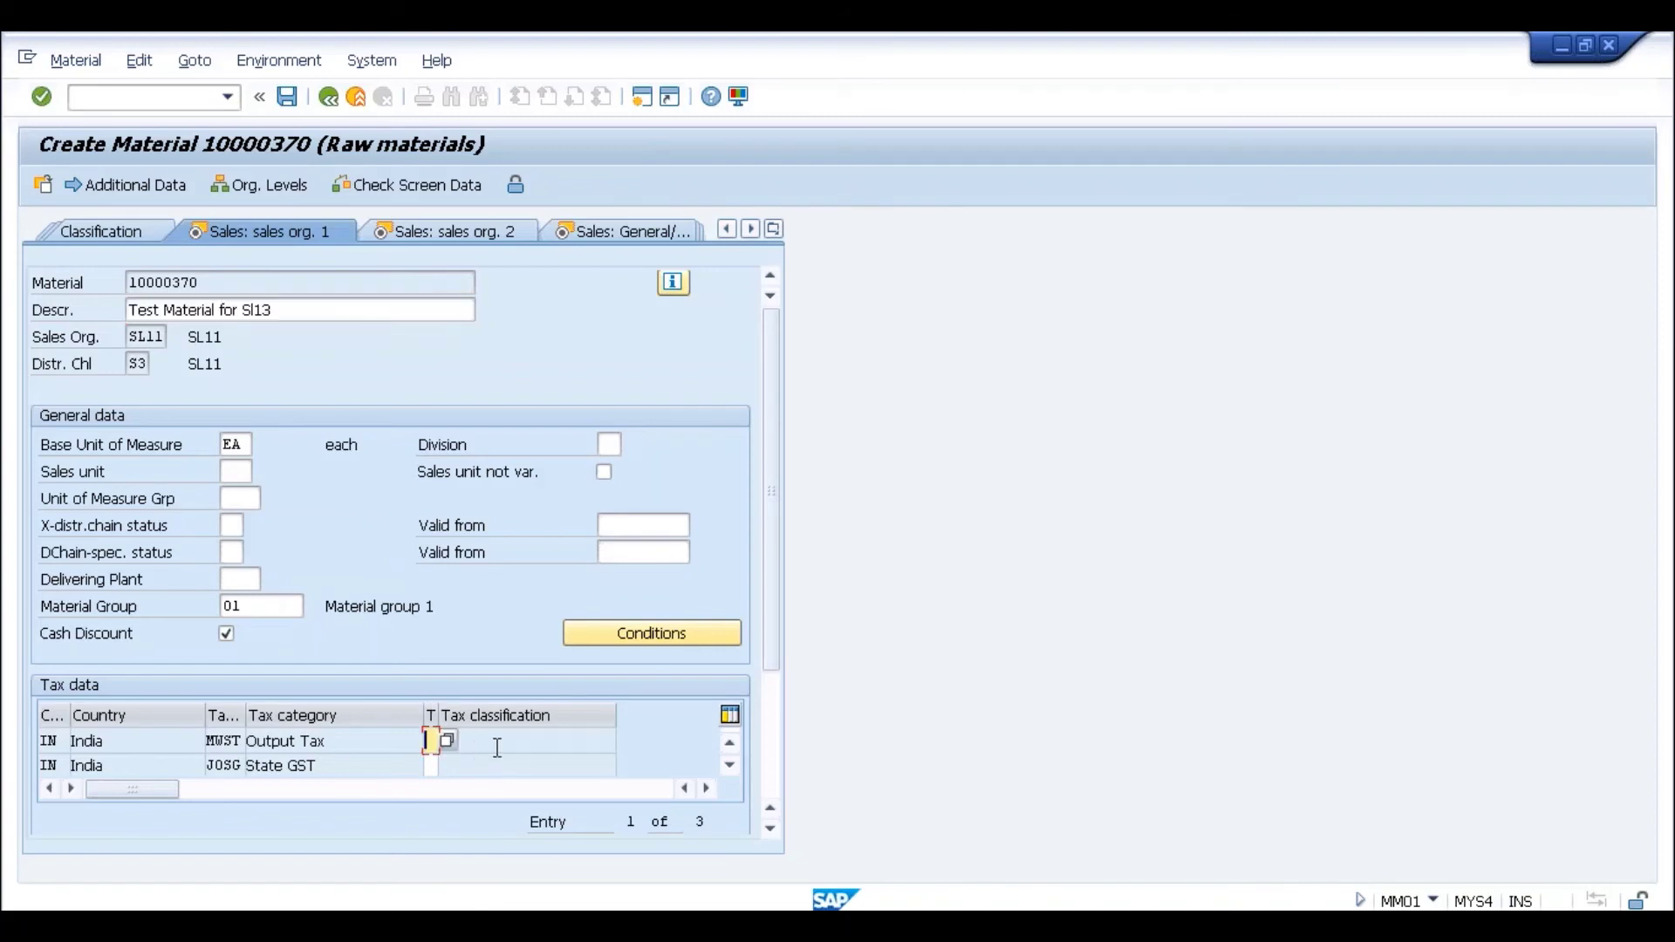
pyautogui.write('0')
pyautogui.click(432, 766)
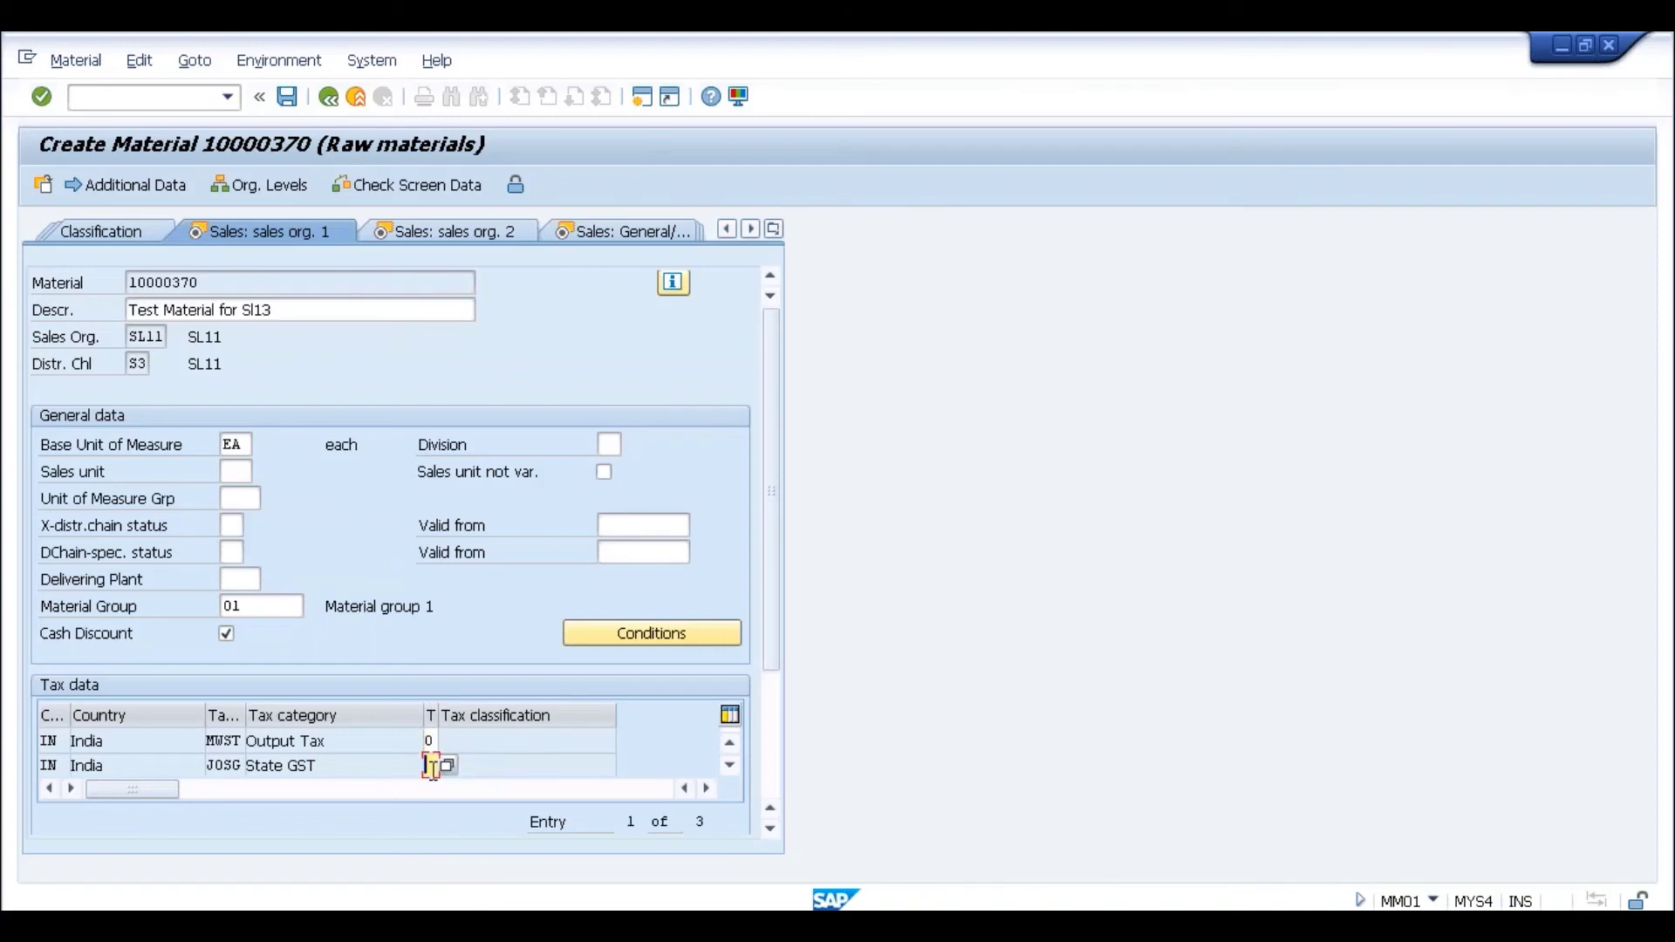
pyautogui.write('0')
pyautogui.press('Return')
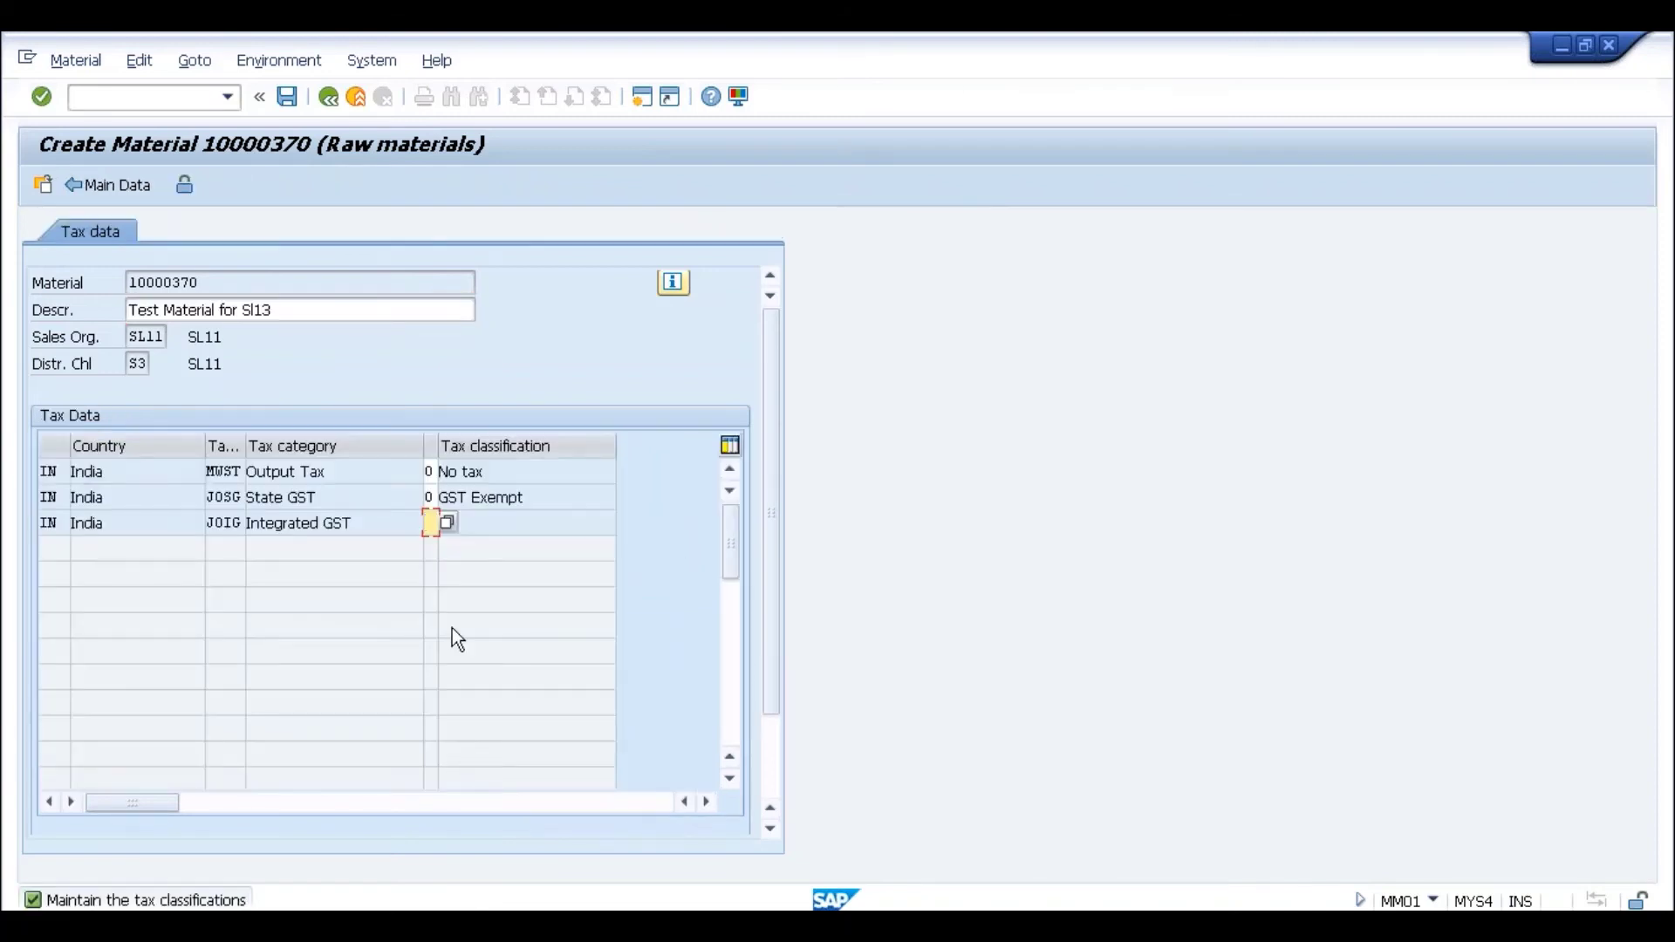
pyautogui.write('0')
pyautogui.press('Return')
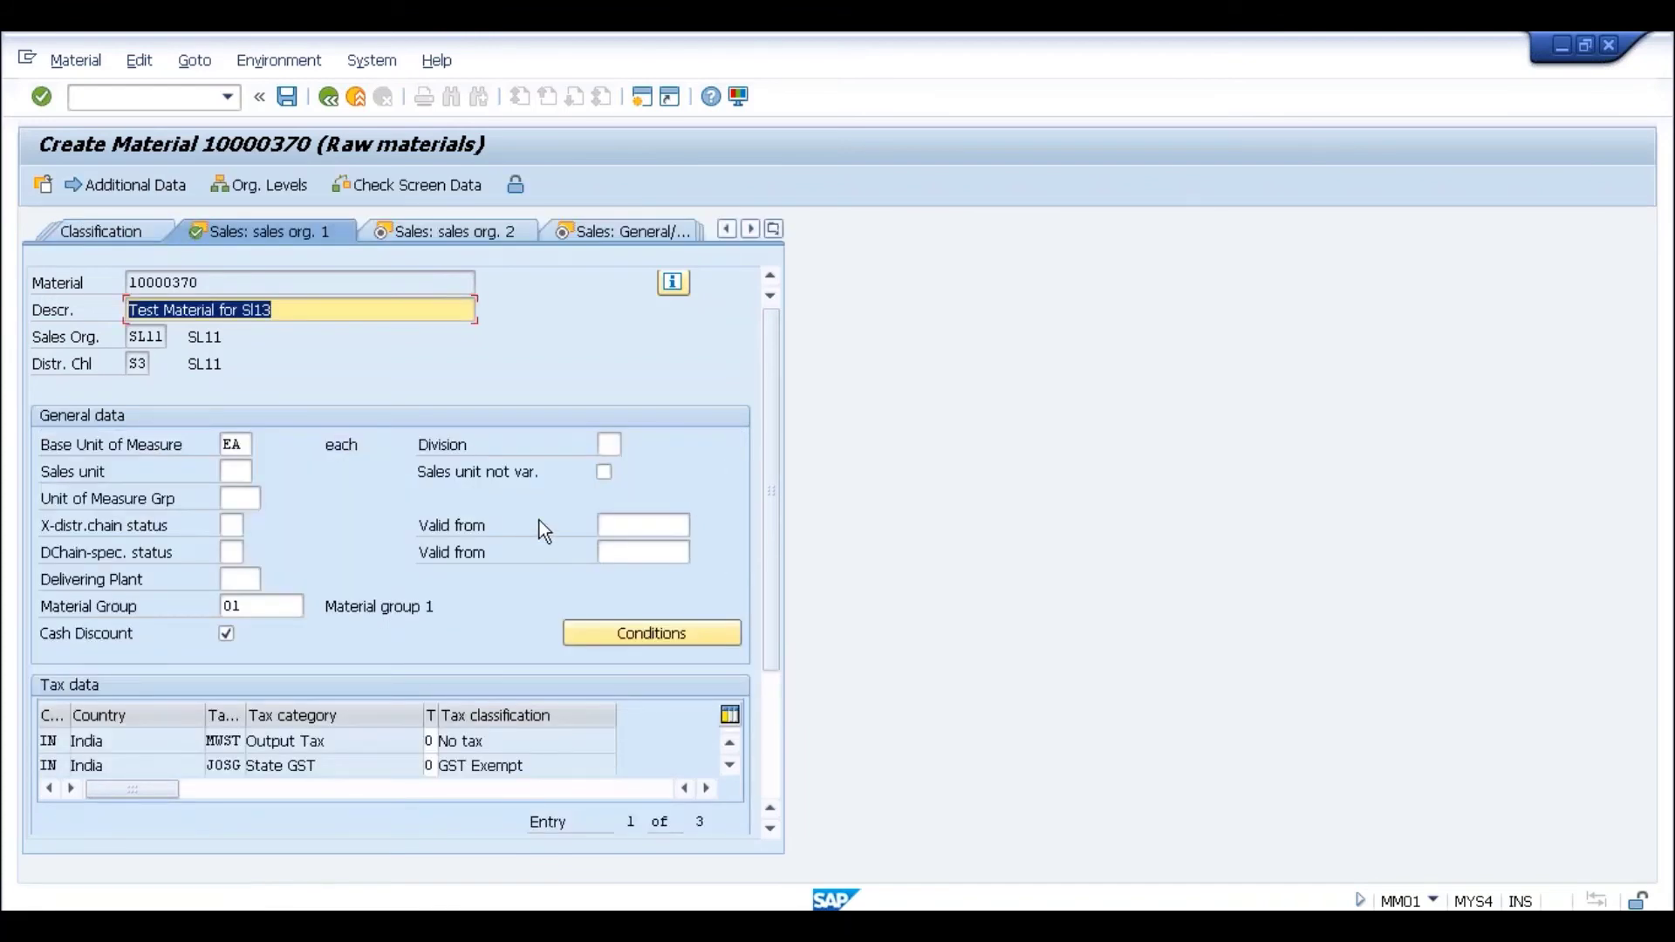
pyautogui.press('Return')
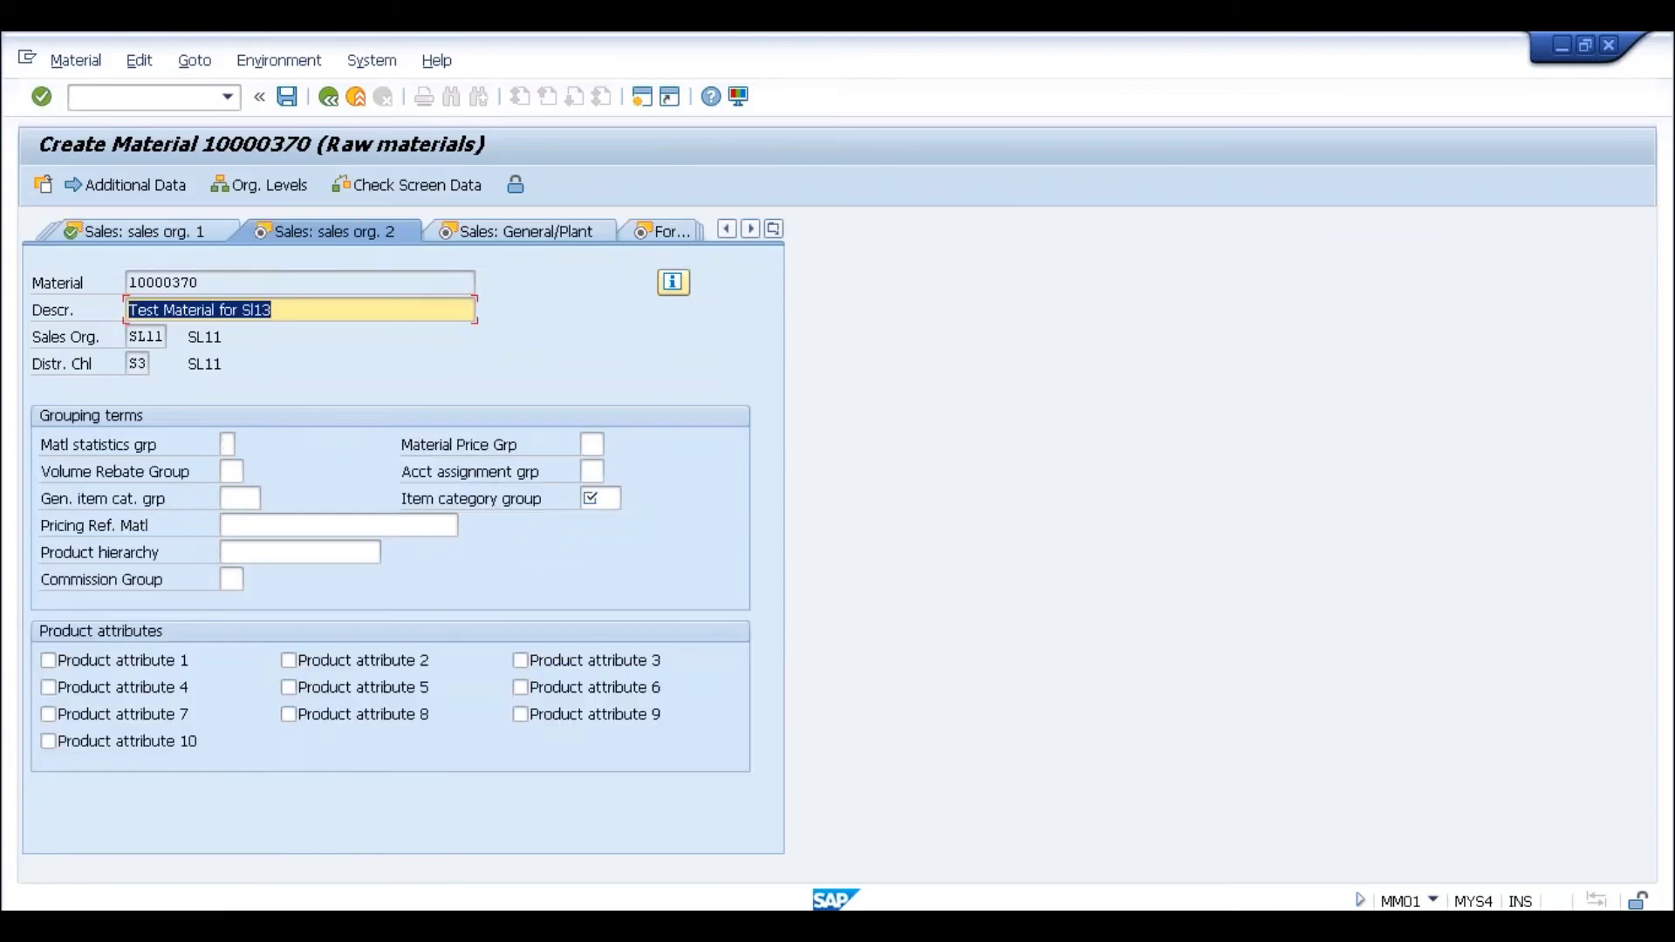
# Step: Set the item category group to NORM and continue to the general plant sales view
pyautogui.click(600, 498)
pyautogui.write('NORM')
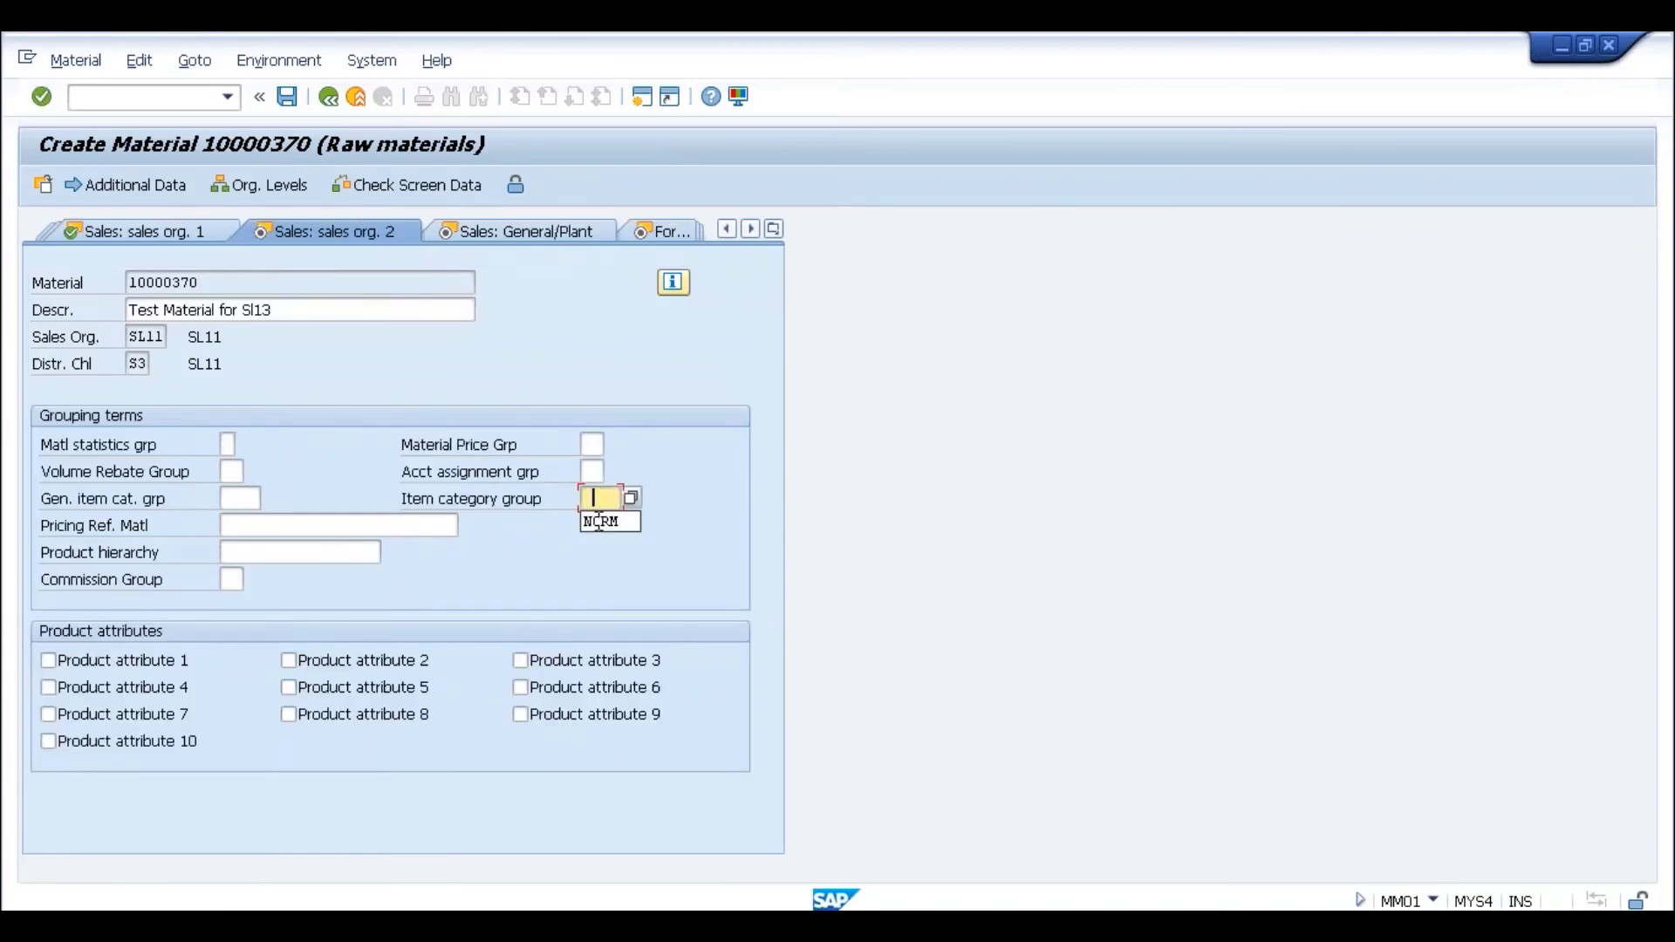
pyautogui.press('Return')
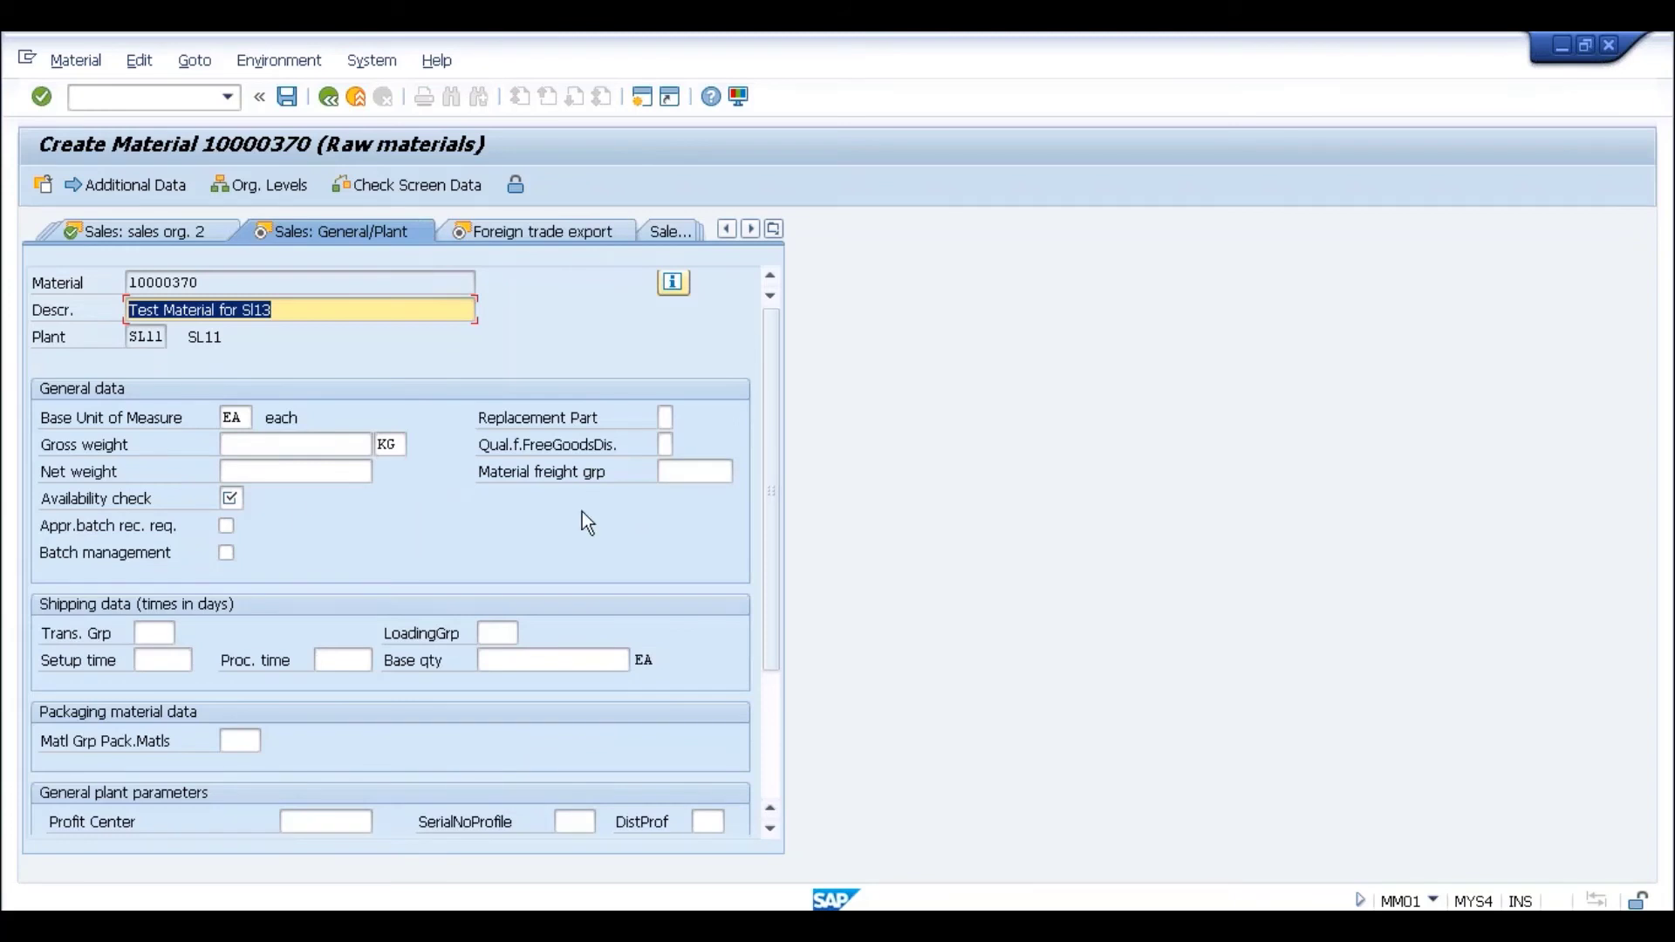
# Step: Choose availability check 01 Daily requirements from the value list and continue to the foreign trade export view
pyautogui.click(230, 498)
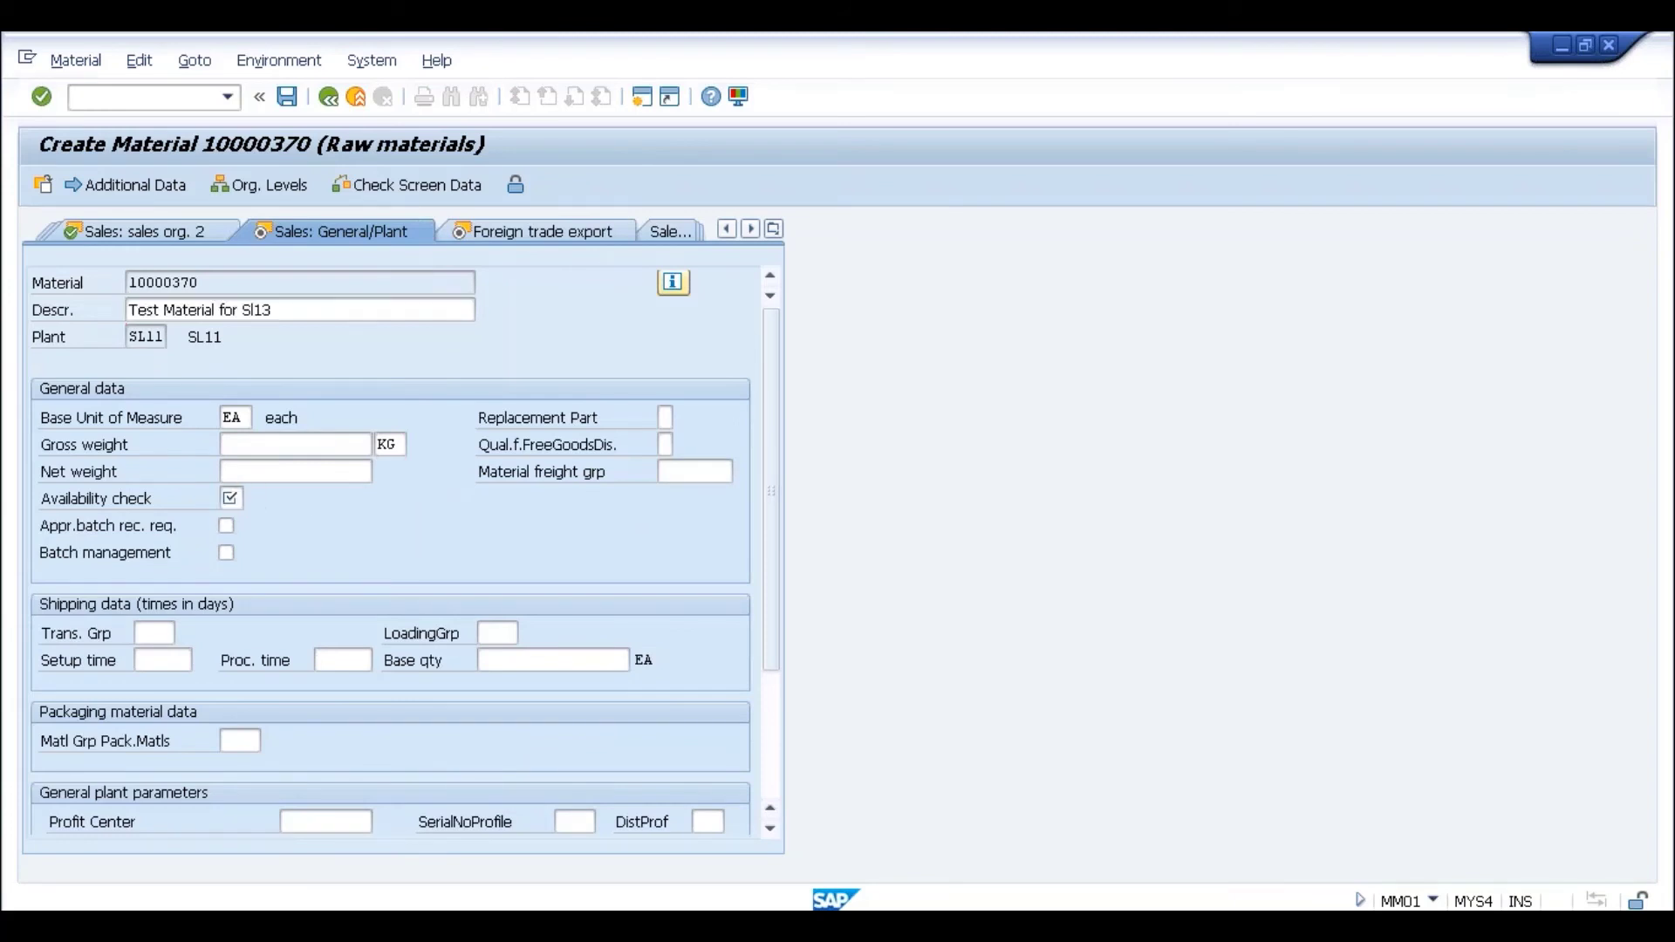
pyautogui.press('F4')
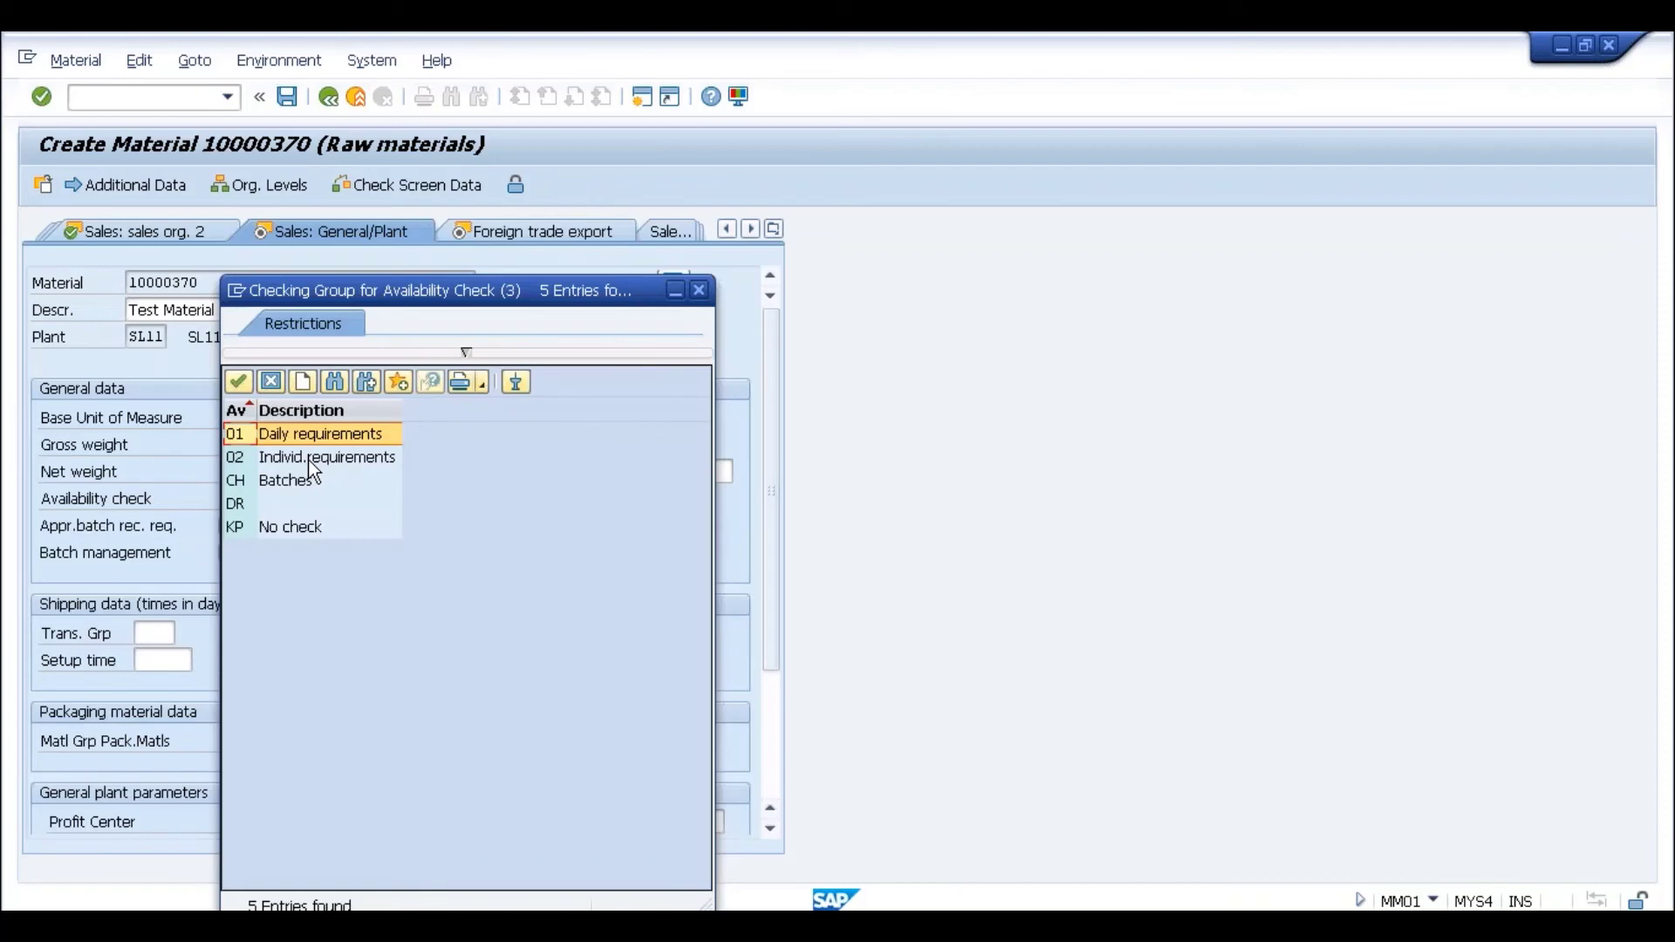
pyautogui.doubleClick(262, 433)
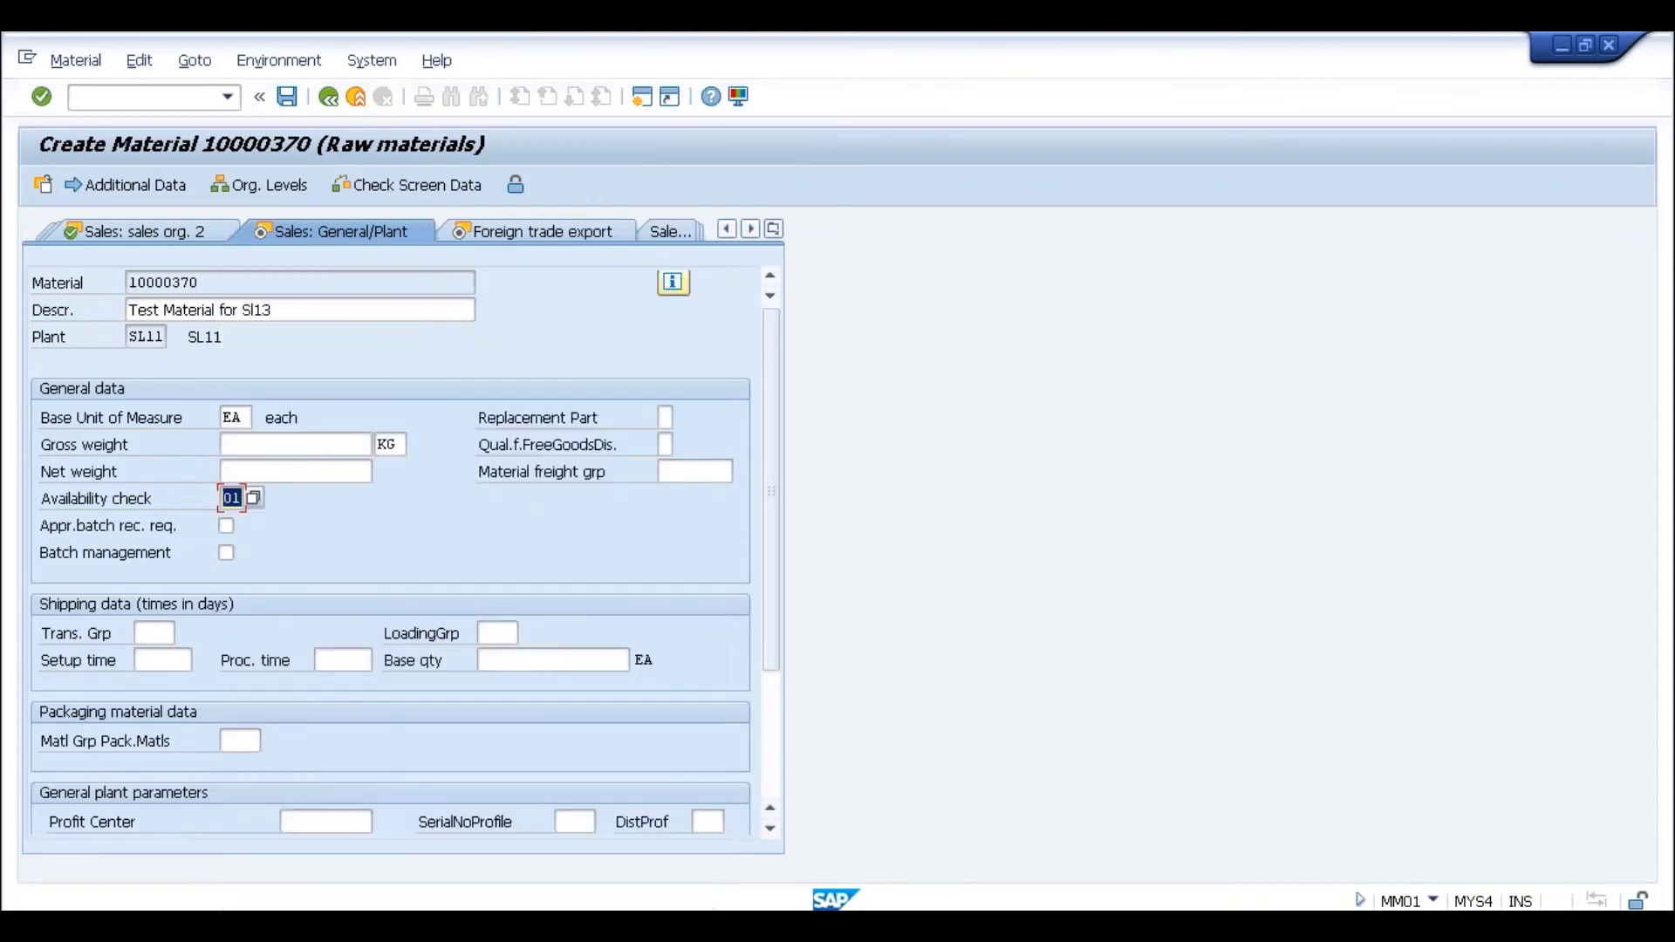
pyautogui.press('Return')
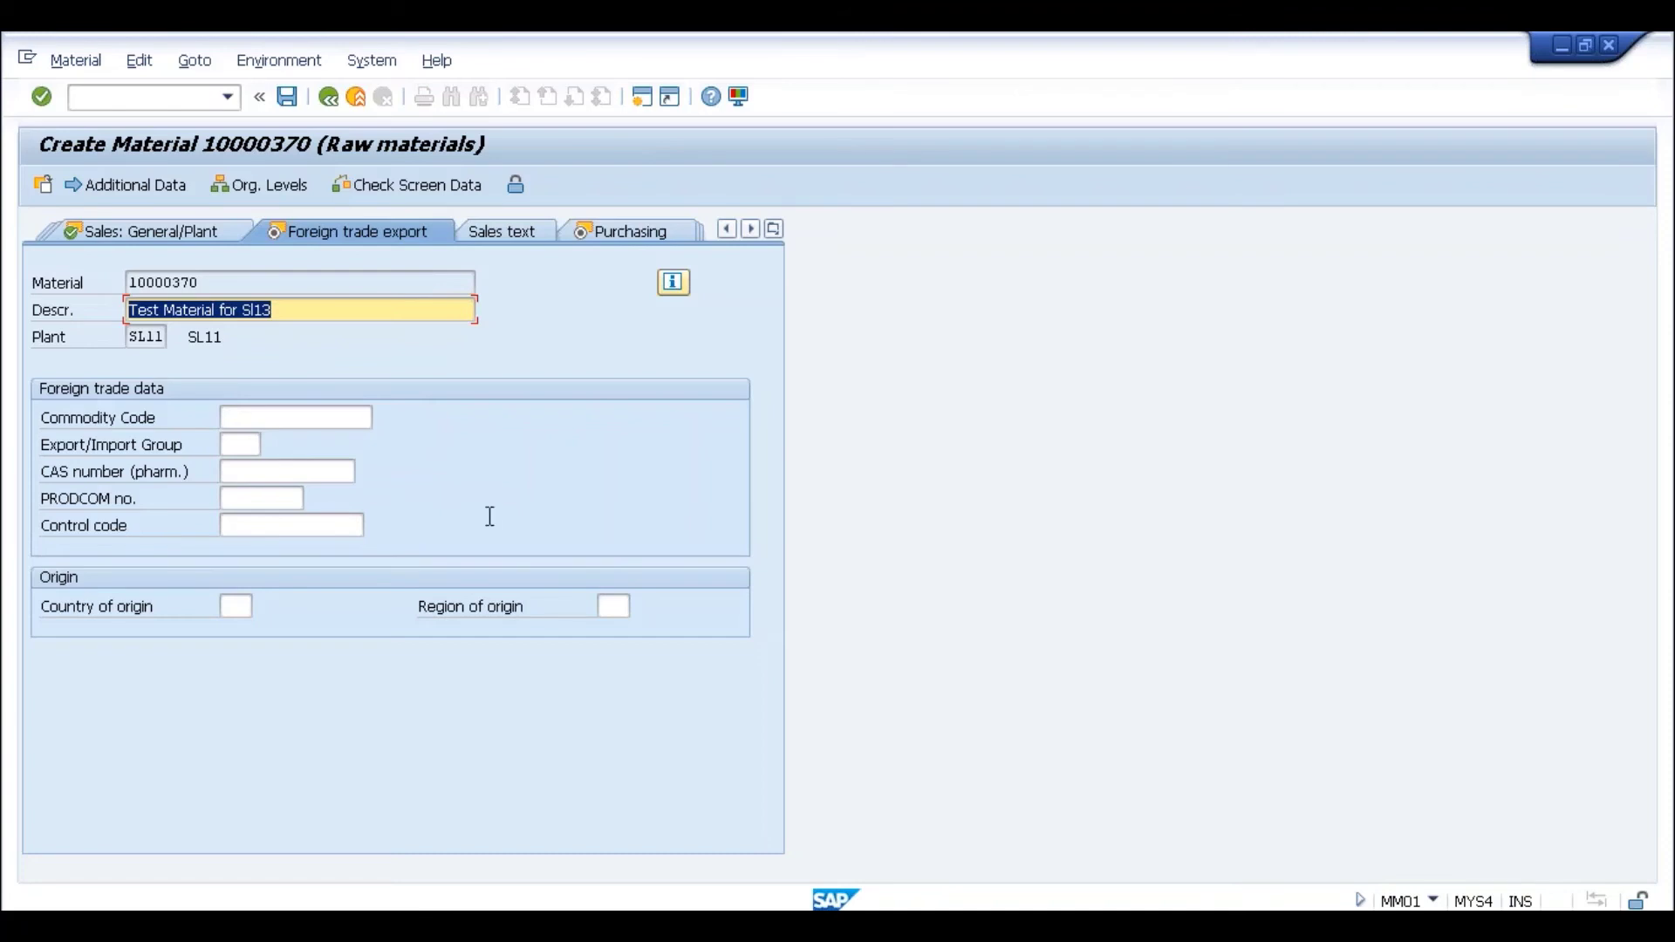
# Step: Switch to the EHP7 session showing table MARA, start MM01 and open the view selection for a Retail raw material
pyautogui.moveTo(412, 903)
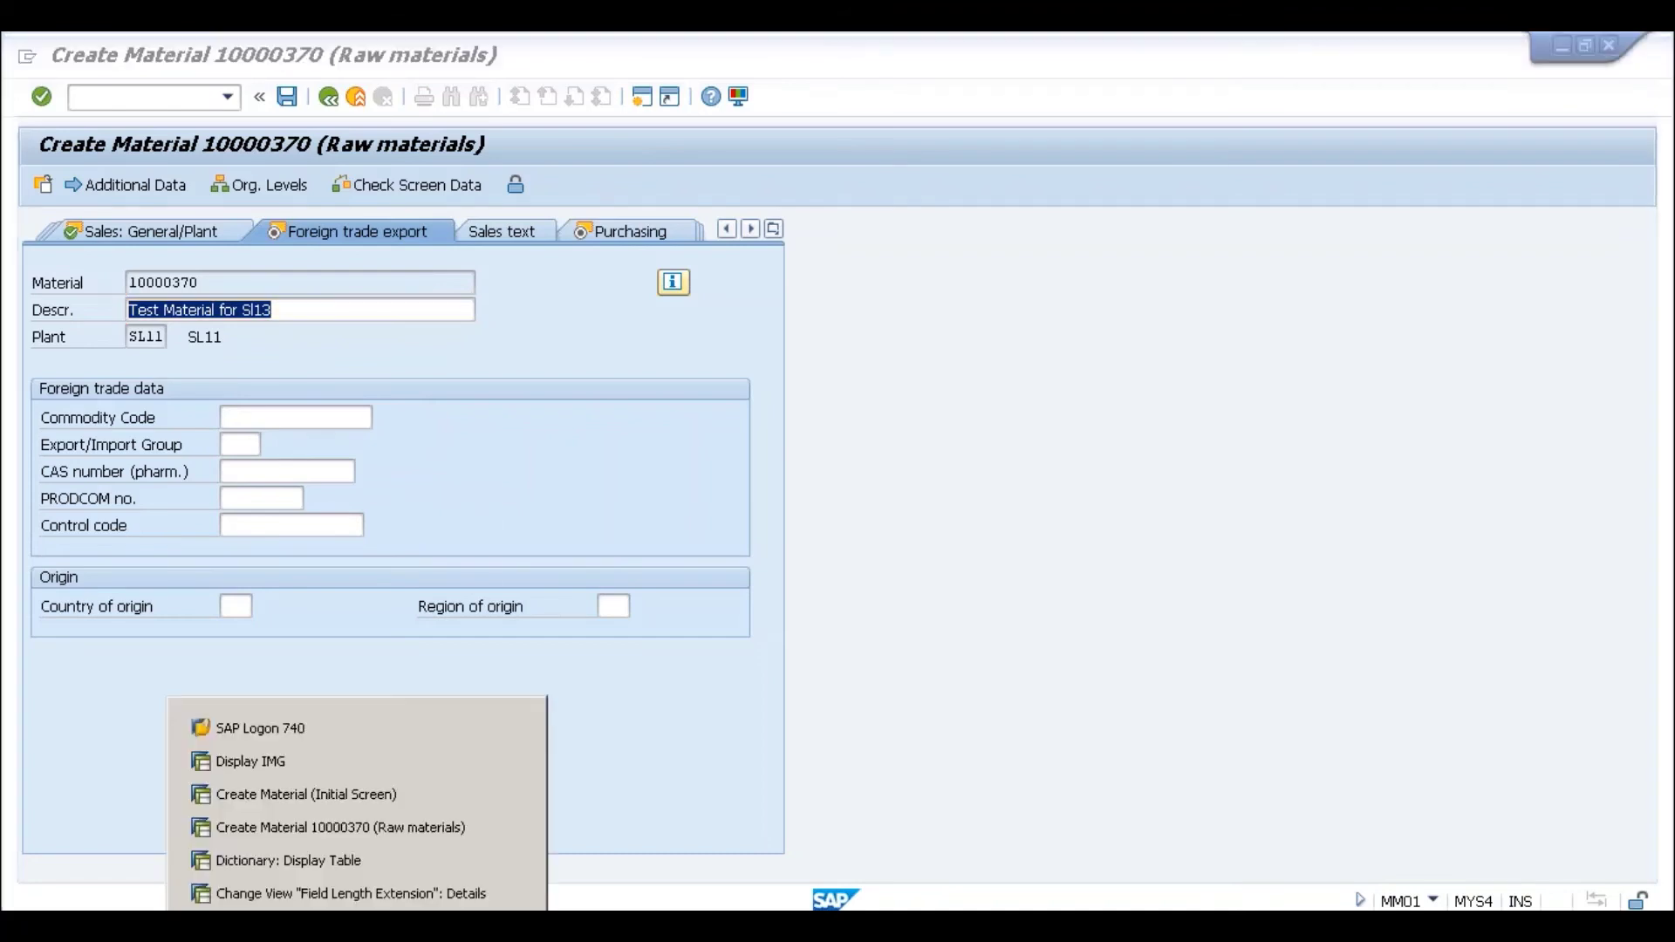
pyautogui.click(351, 858)
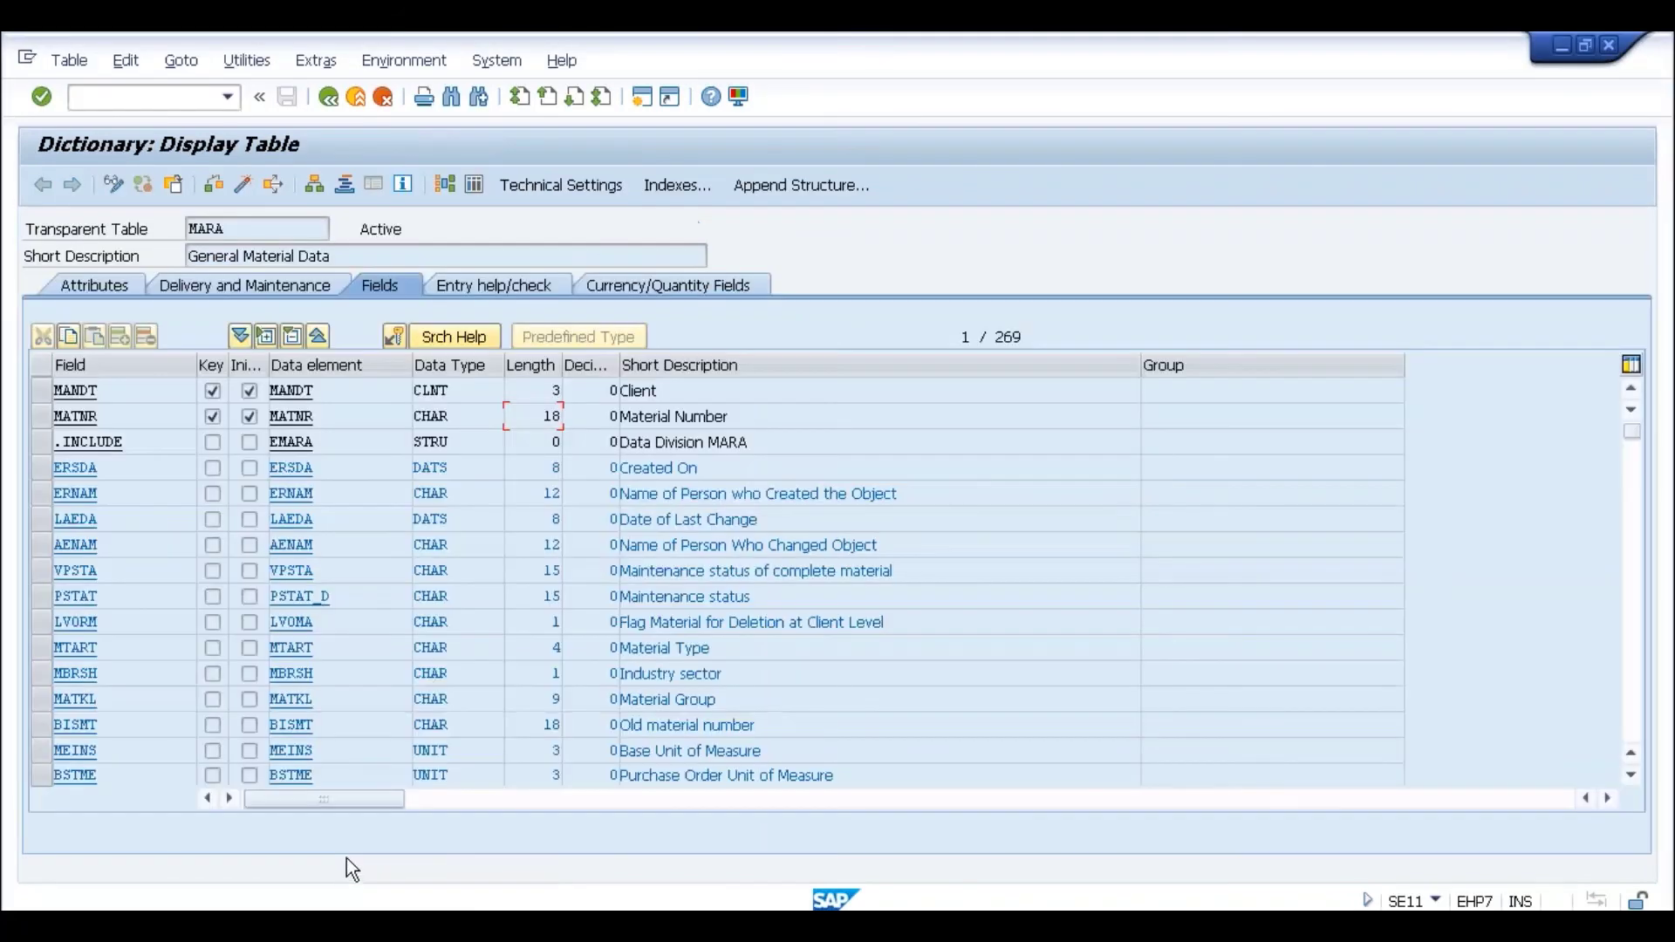
pyautogui.click(154, 105)
pyautogui.write('/nmm01')
pyautogui.press('Return')
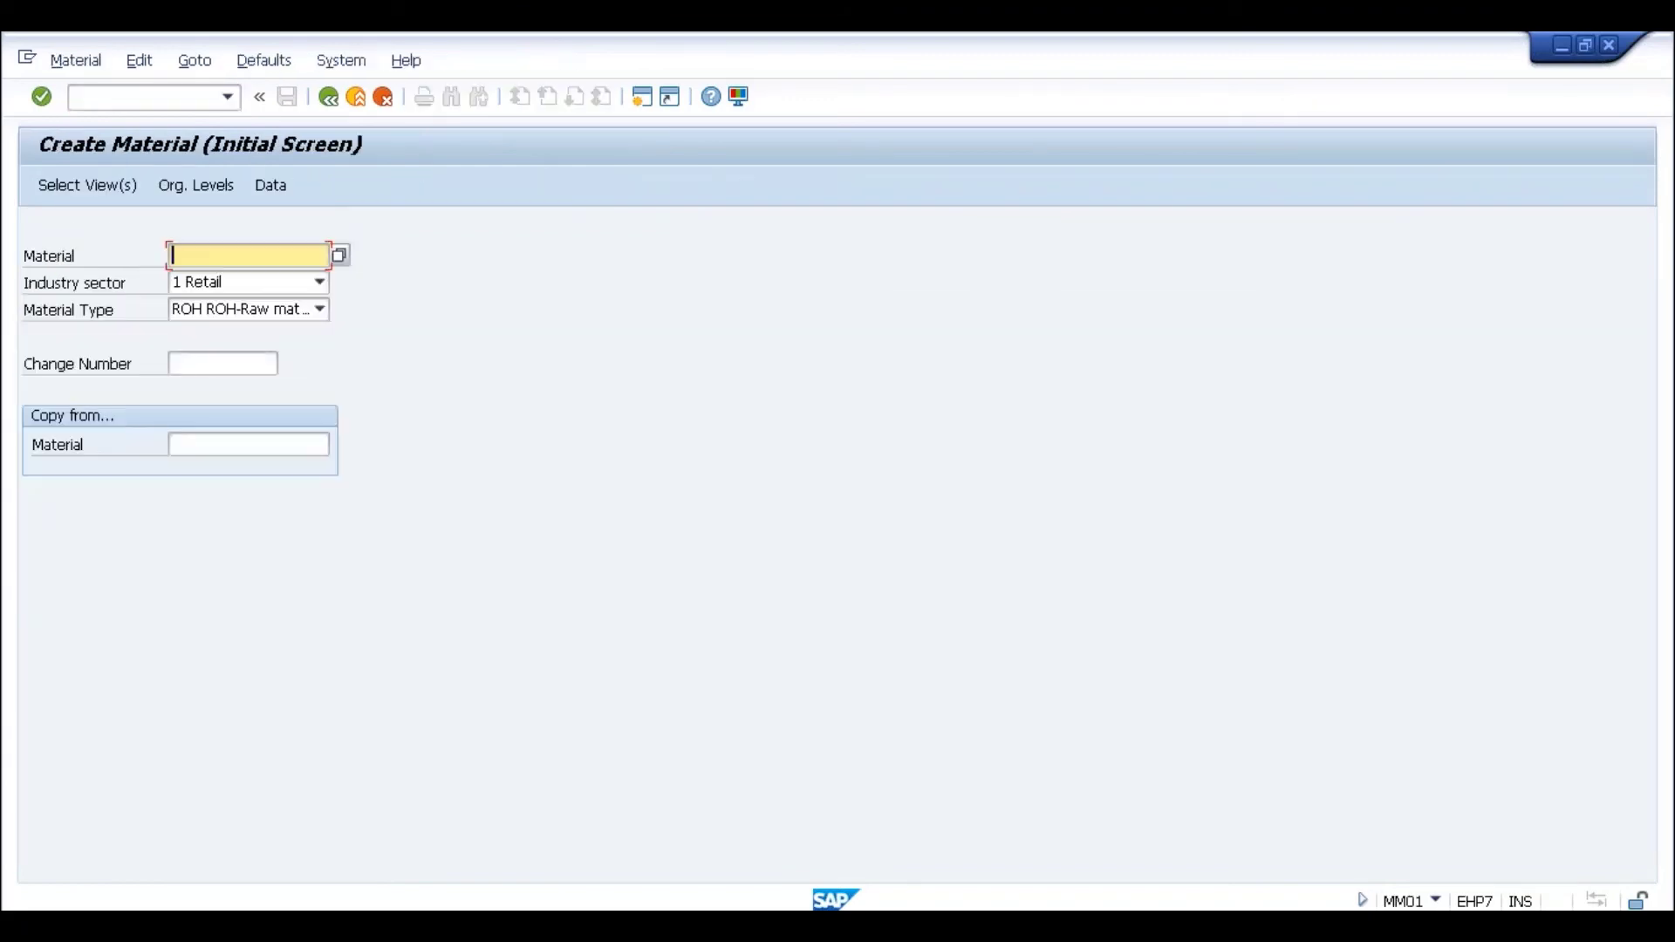
pyautogui.press('Return')
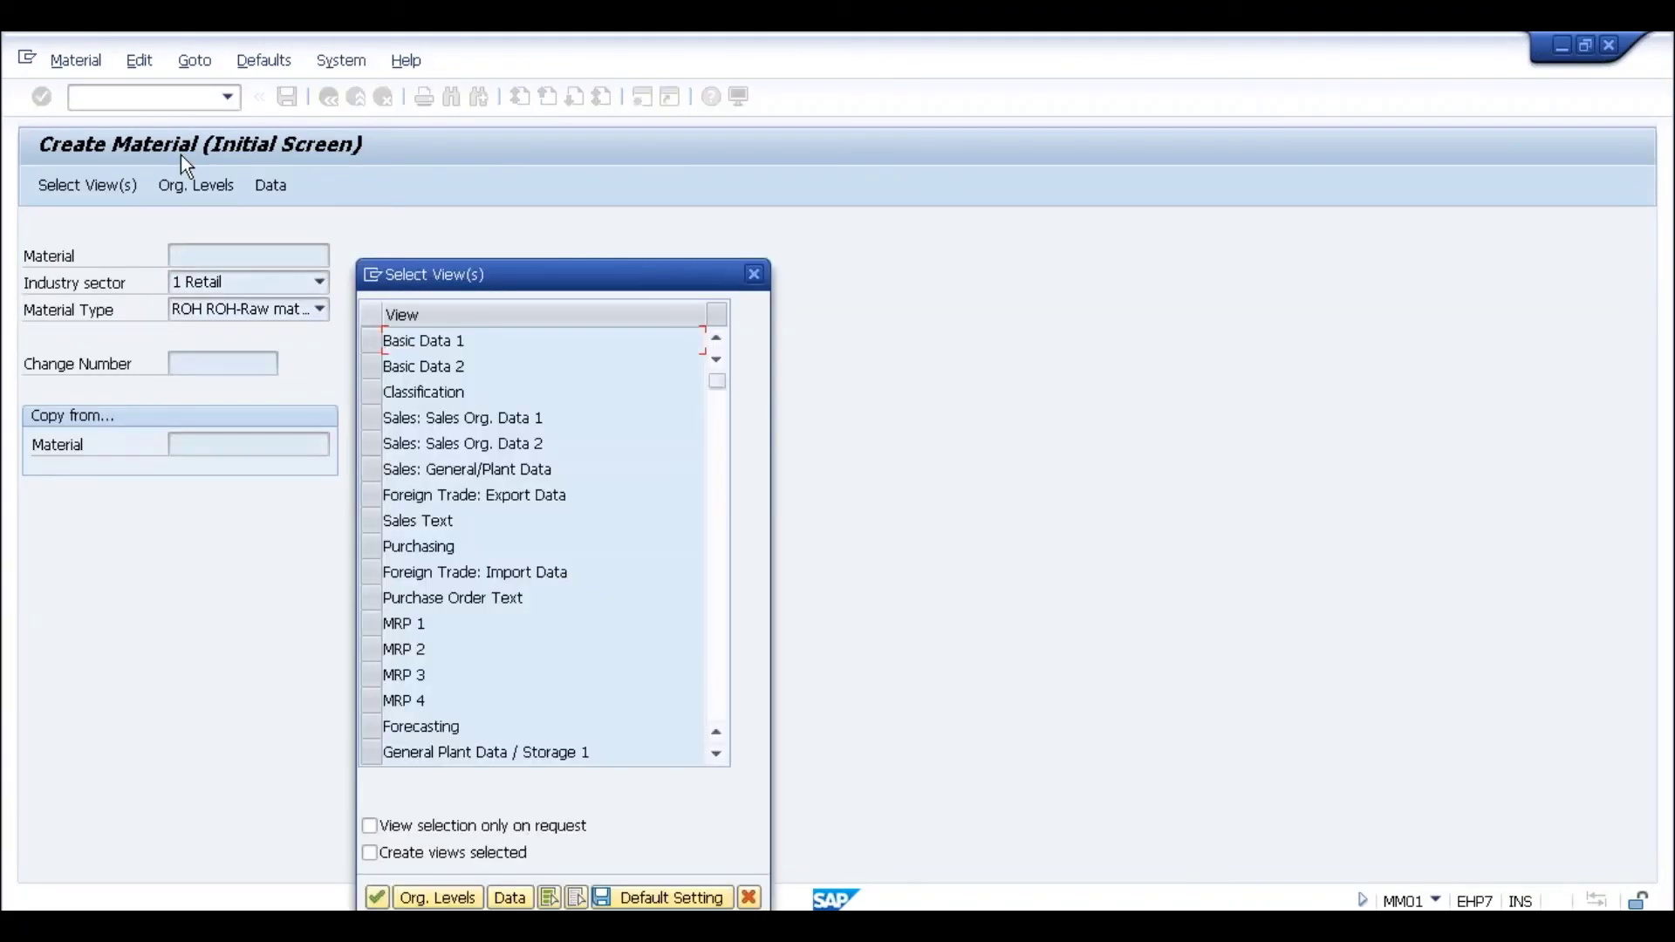
# Step: Try to open the Foreign Trade export and import views for plant 0001, sales organization 0001 and distribution channel 01
pyautogui.click(373, 494)
pyautogui.click(370, 574)
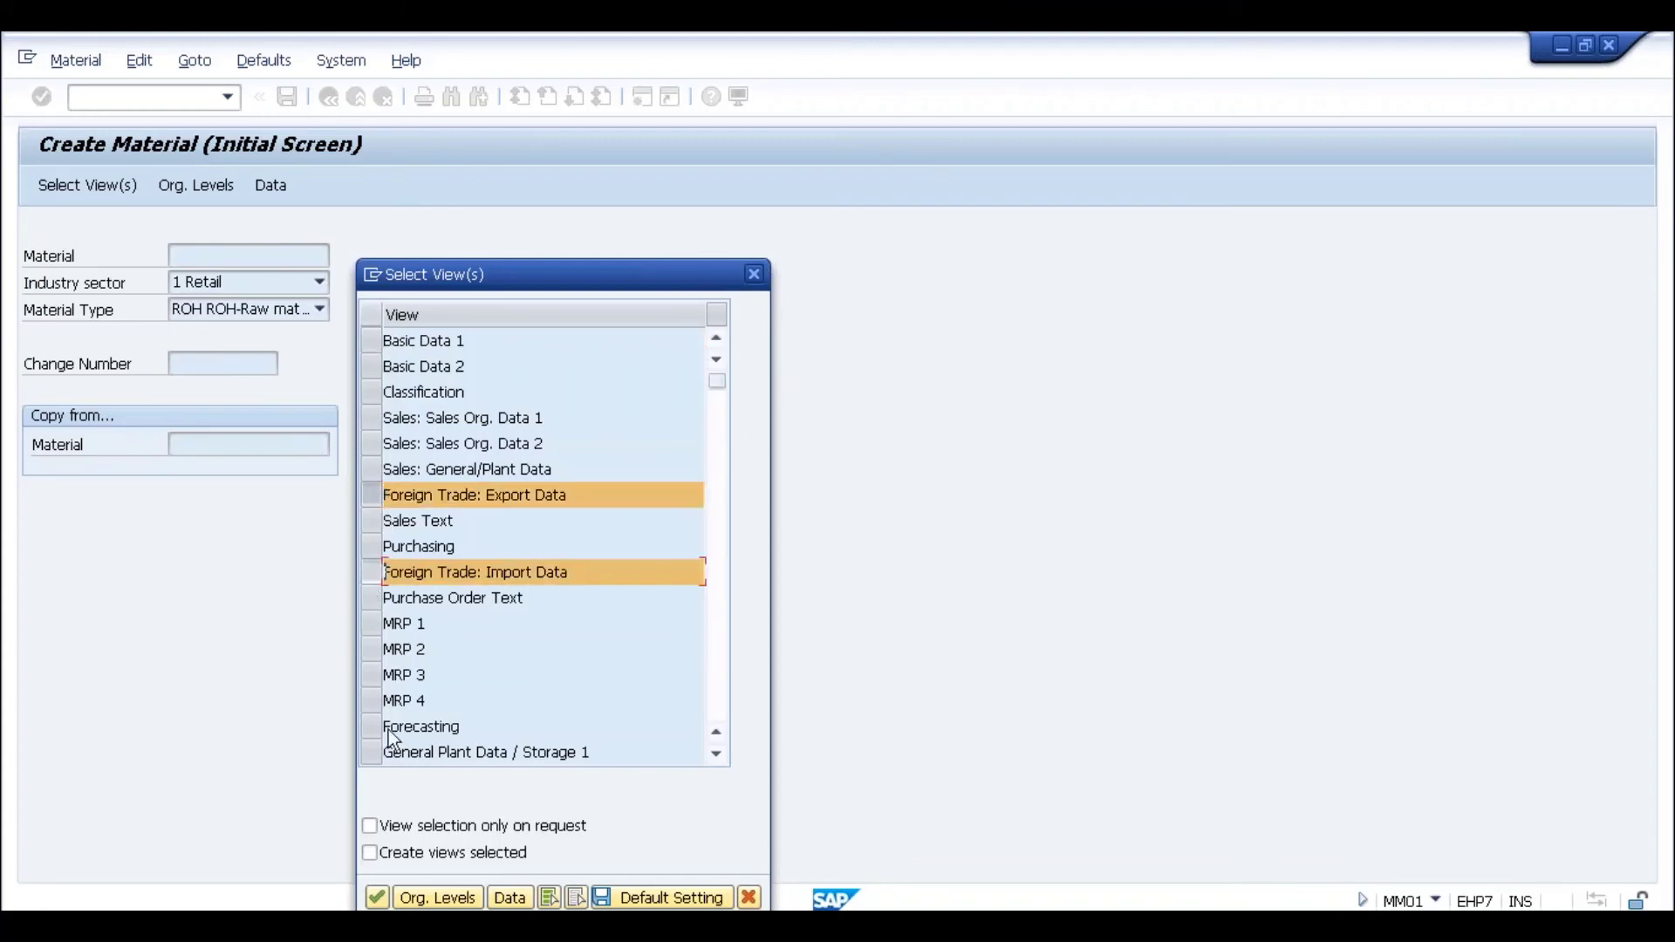
pyautogui.click(378, 898)
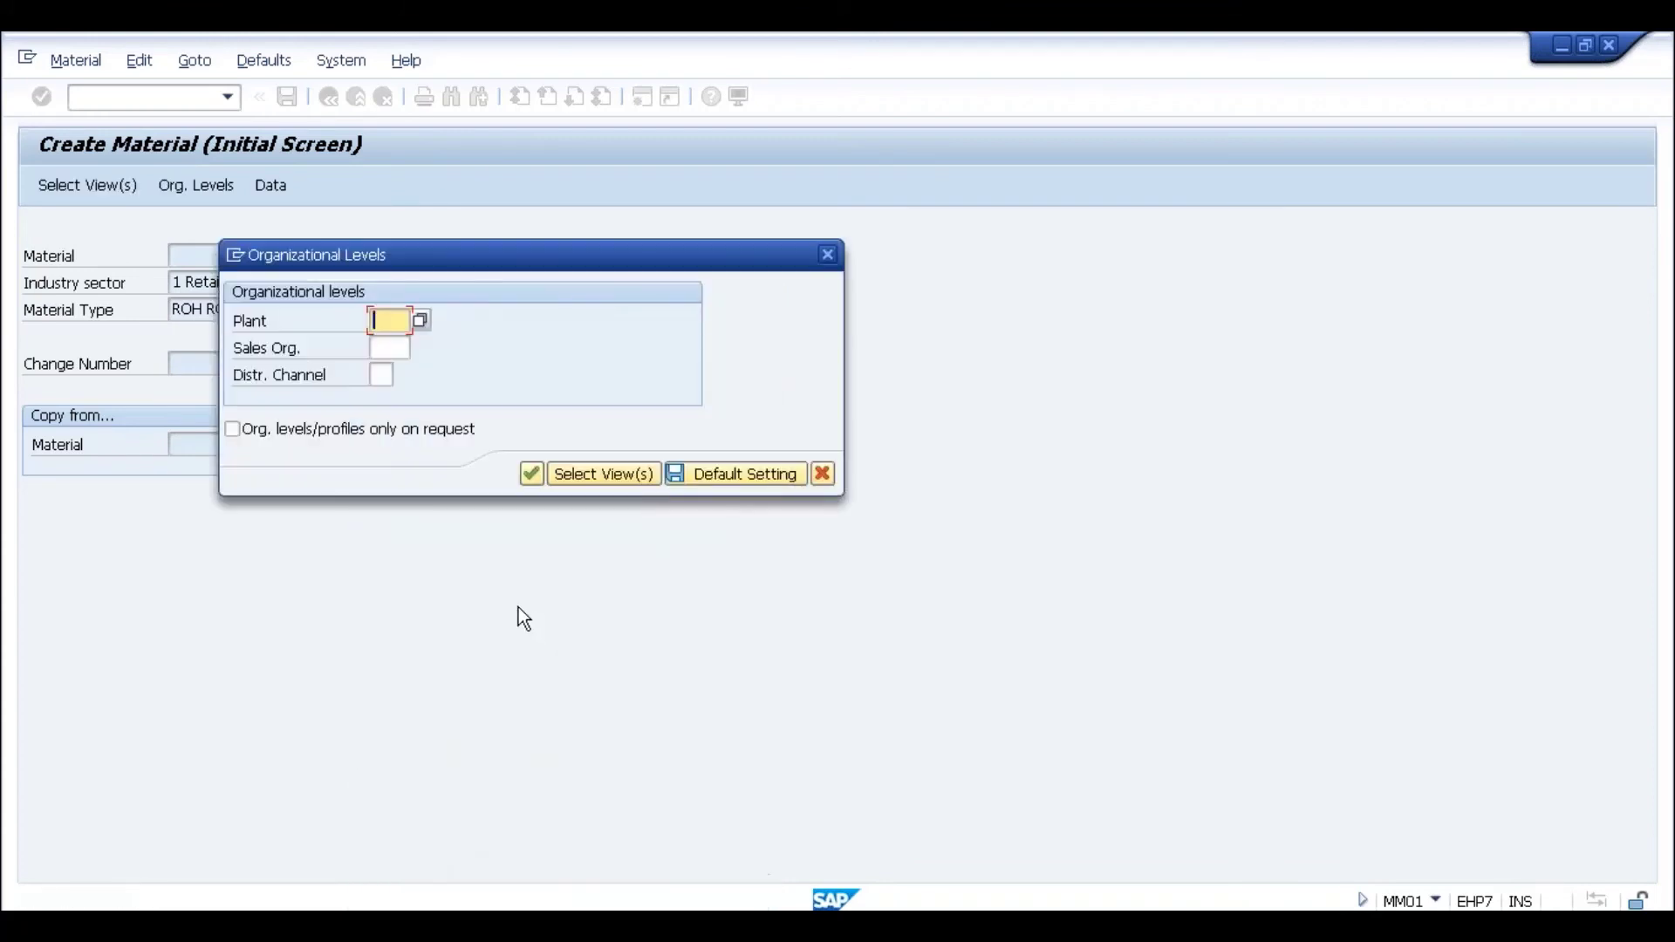
pyautogui.write('0001')
pyautogui.press('Tab')
pyautogui.write('0001')
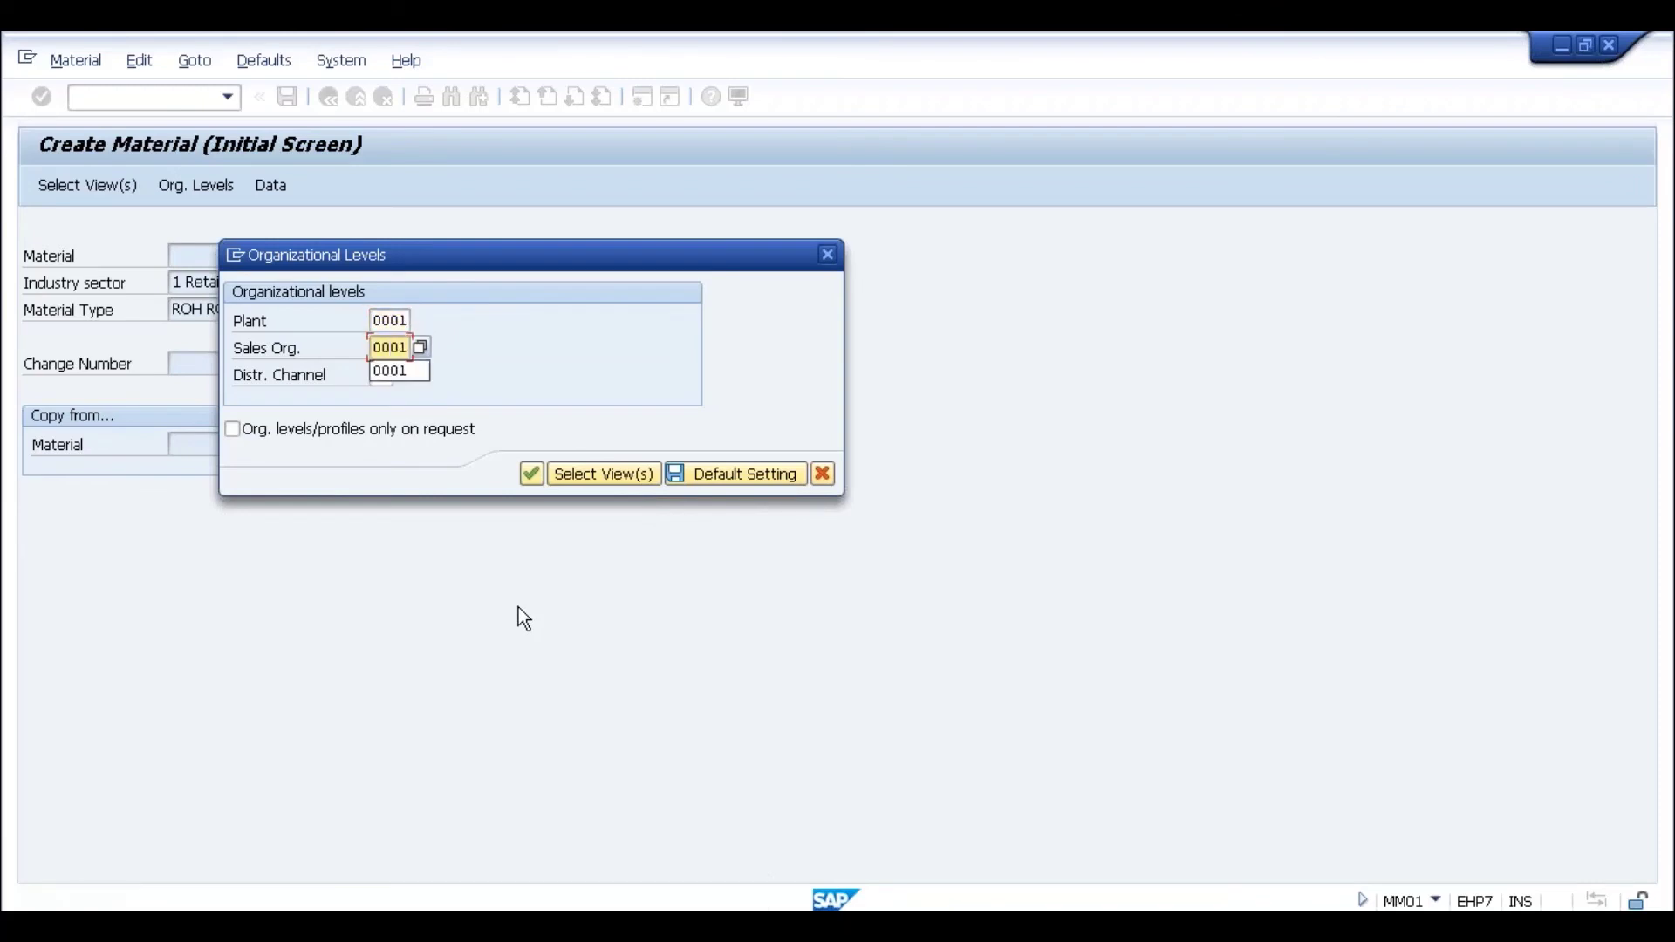
pyautogui.press('Tab')
pyautogui.write('01')
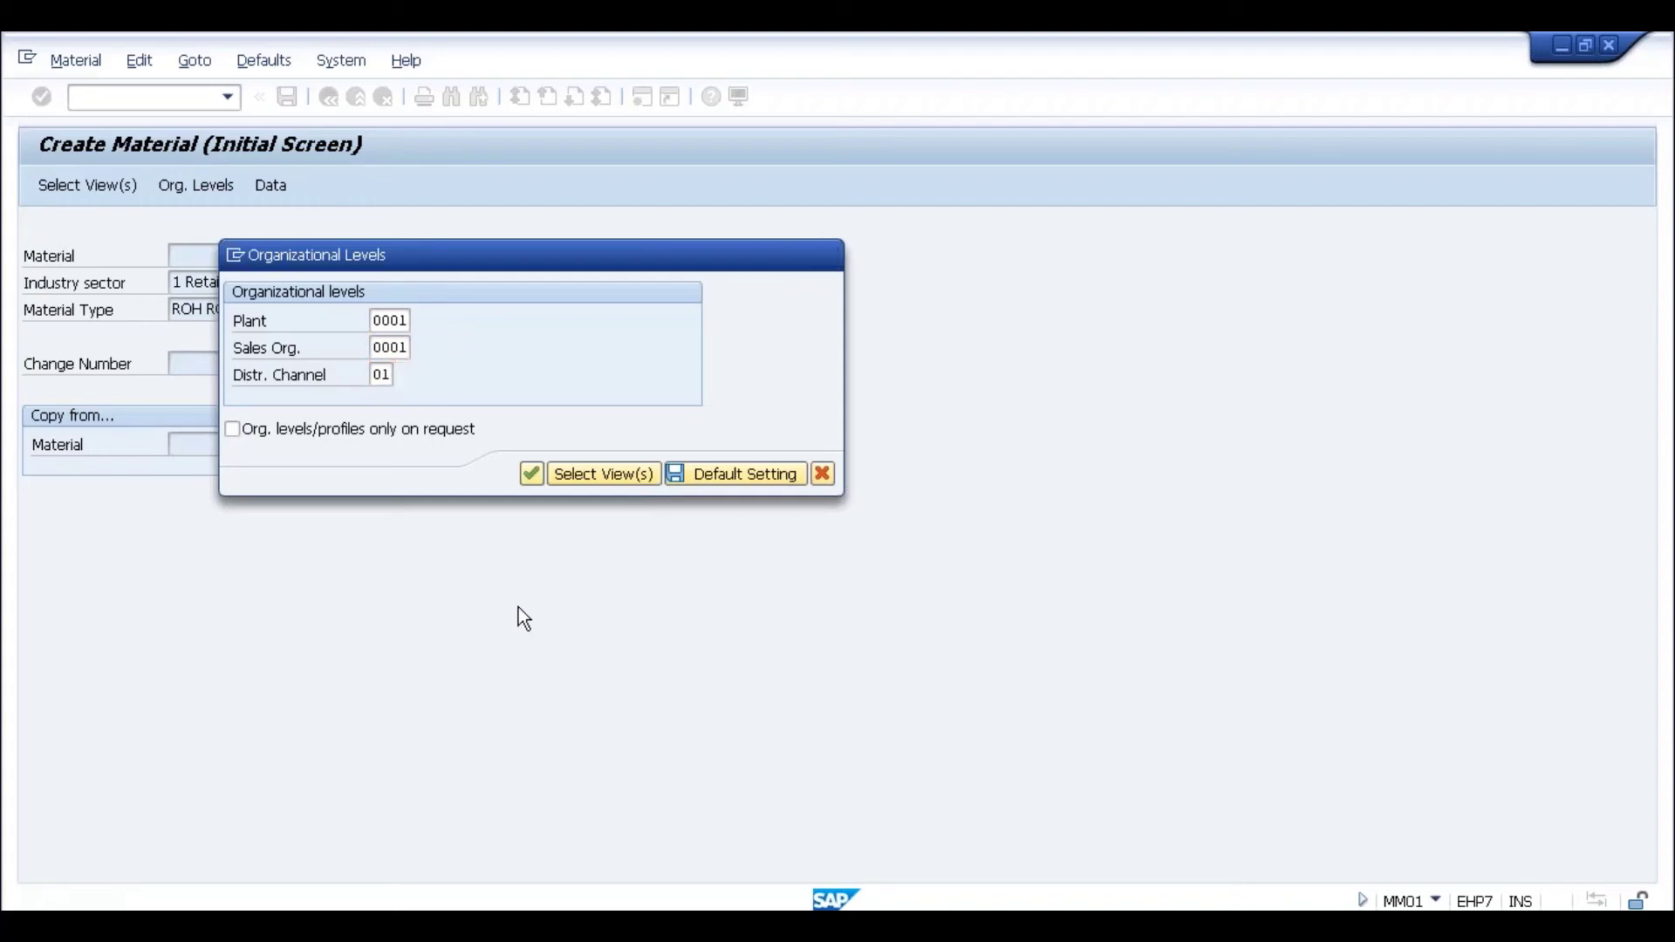
pyautogui.press('Return')
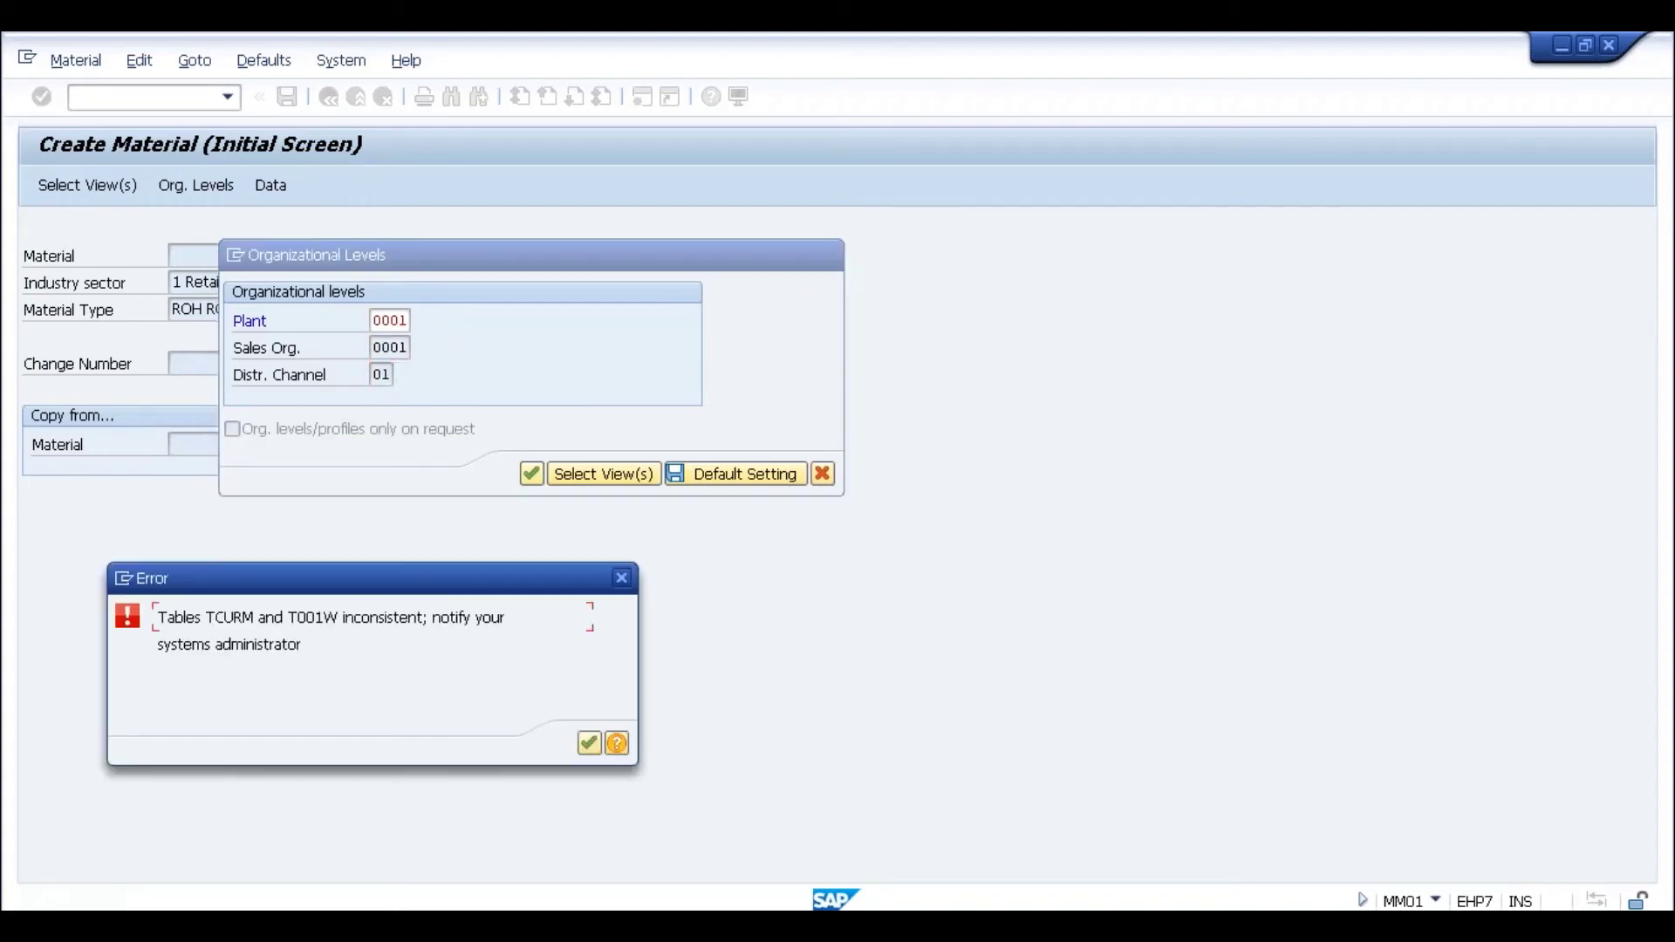
pyautogui.press('Return')
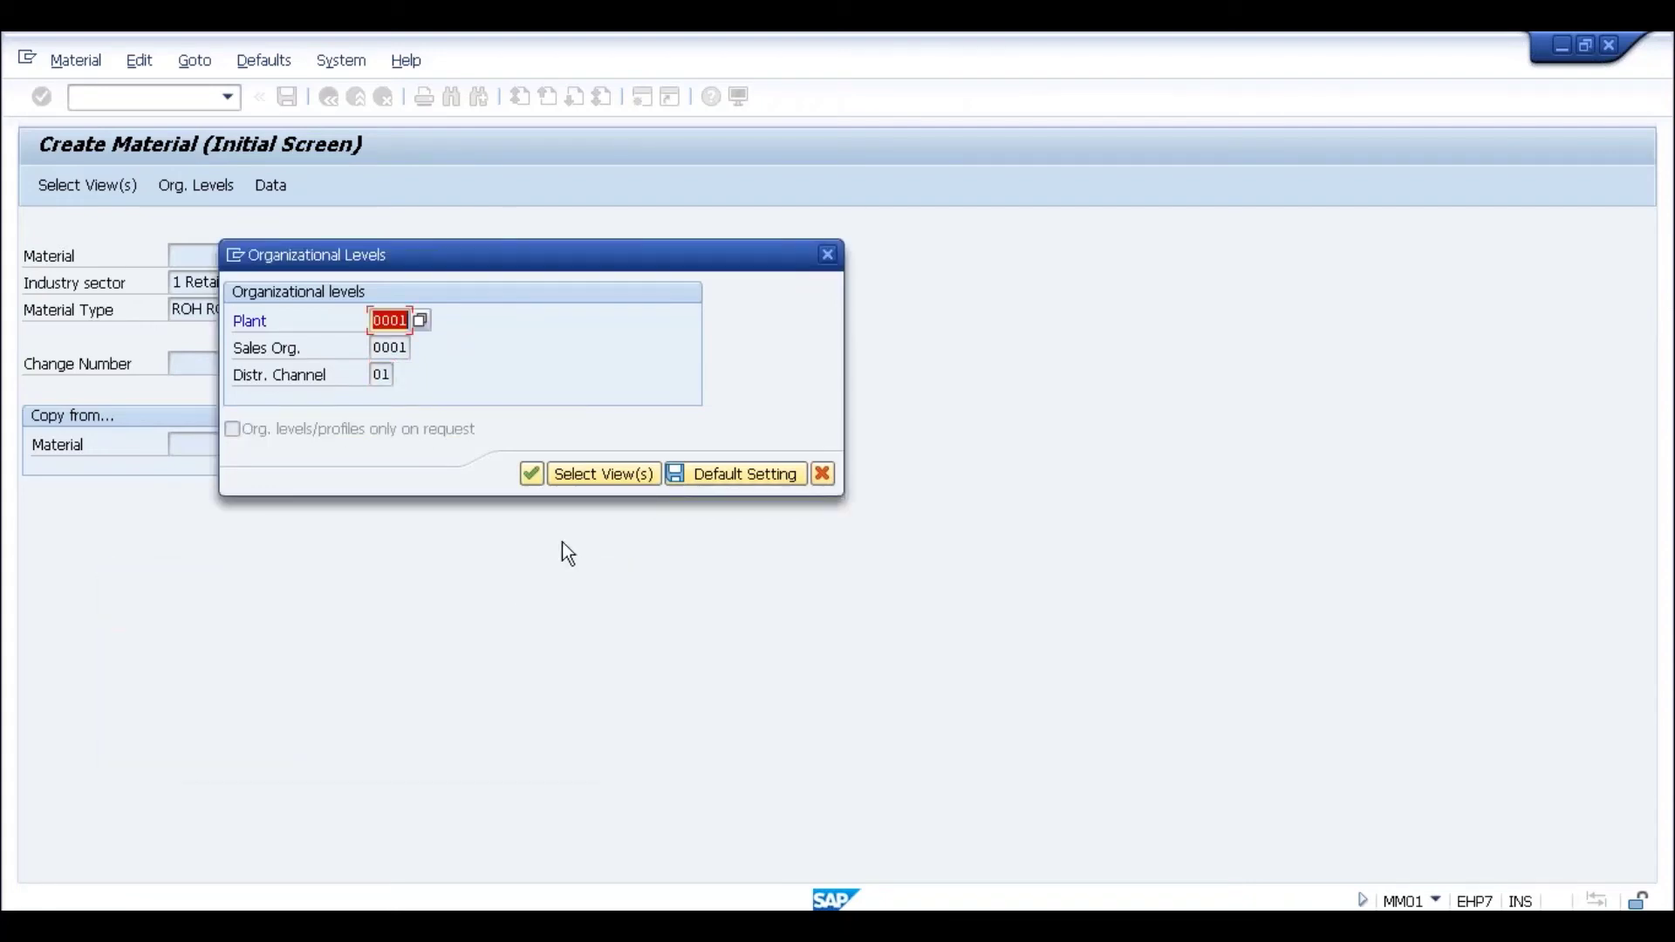
pyautogui.click(828, 254)
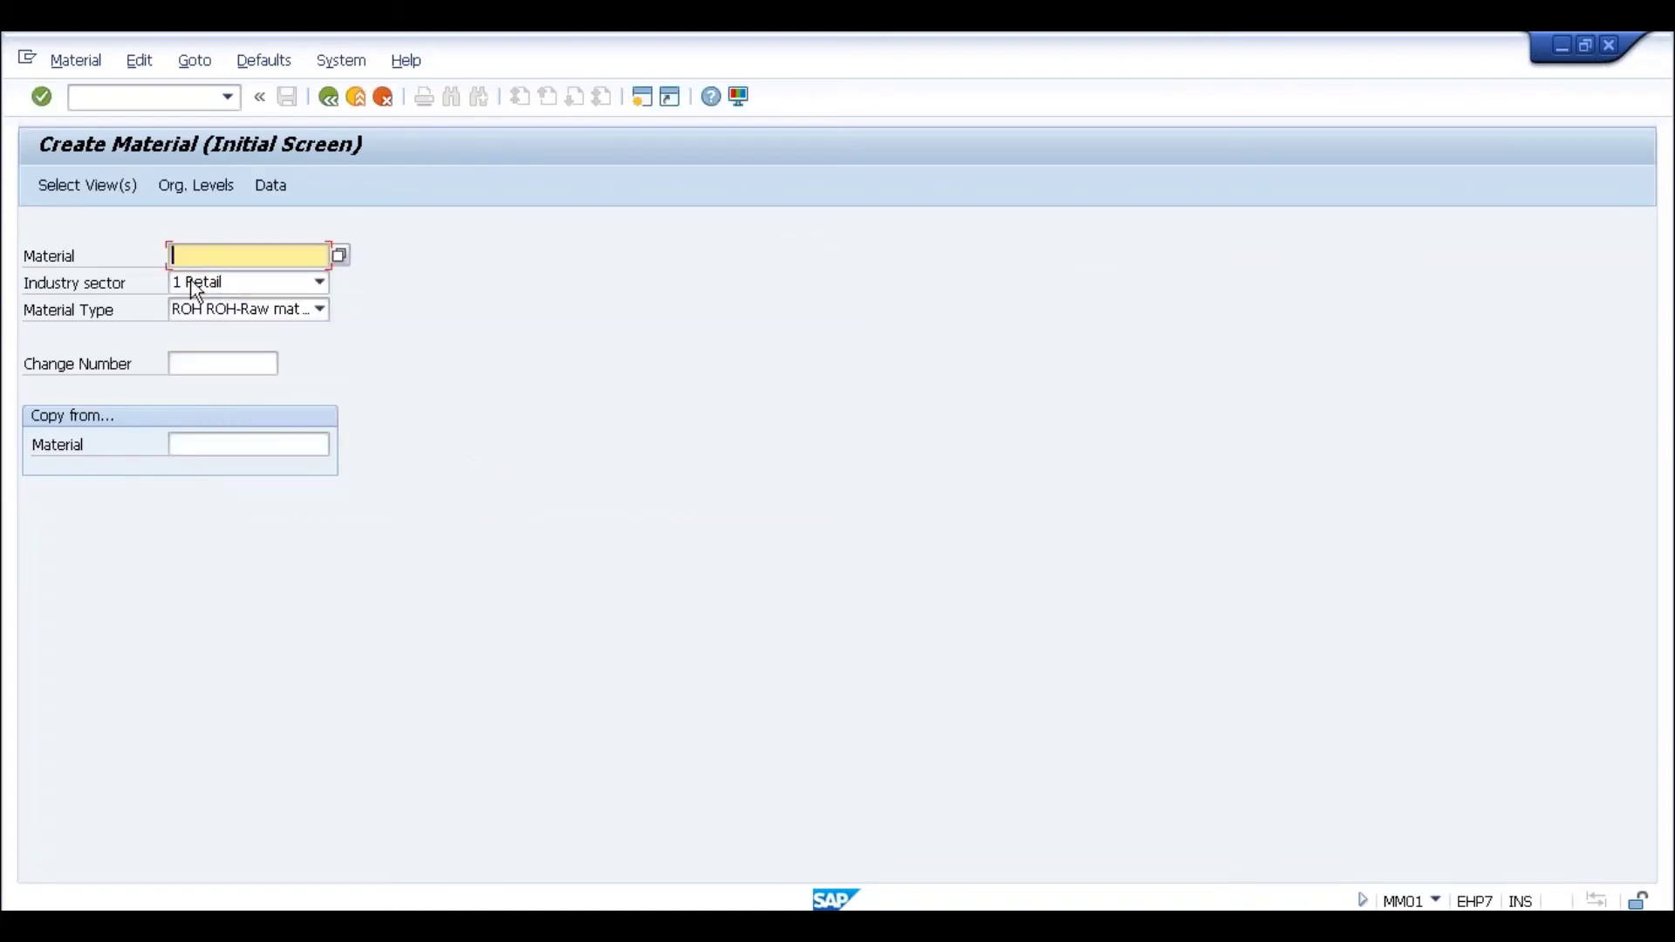
# Step: Switch to displaying an existing material and choose material 2541 from the search for plant materials by description
pyautogui.click(72, 61)
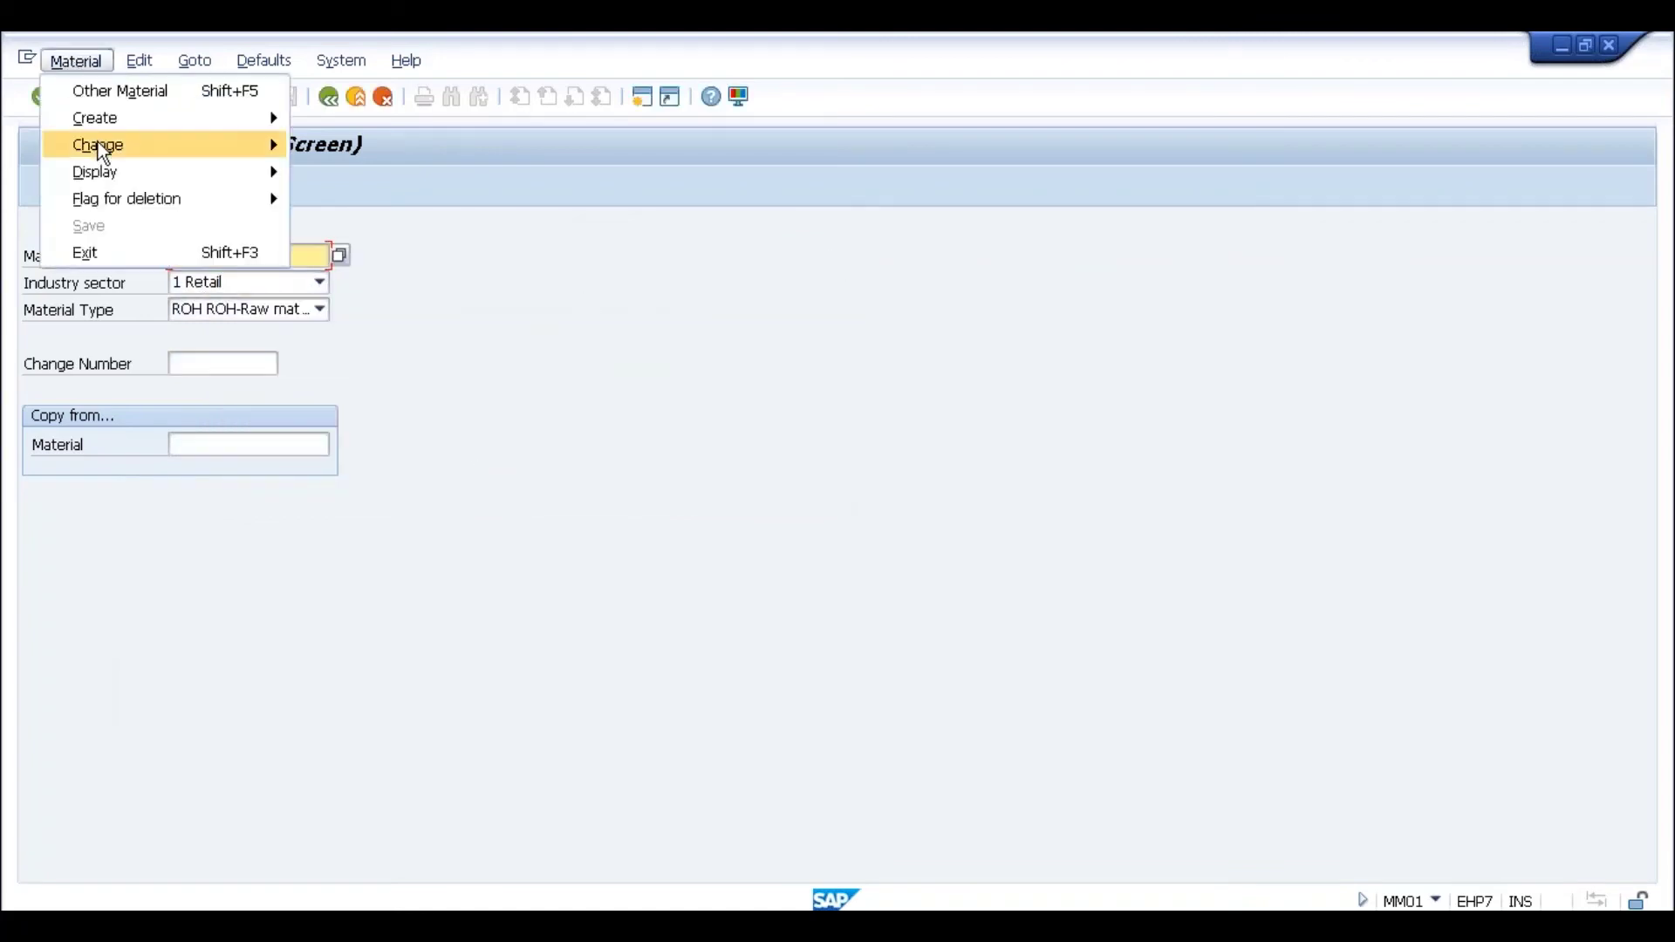
pyautogui.moveTo(101, 175)
pyautogui.click(341, 173)
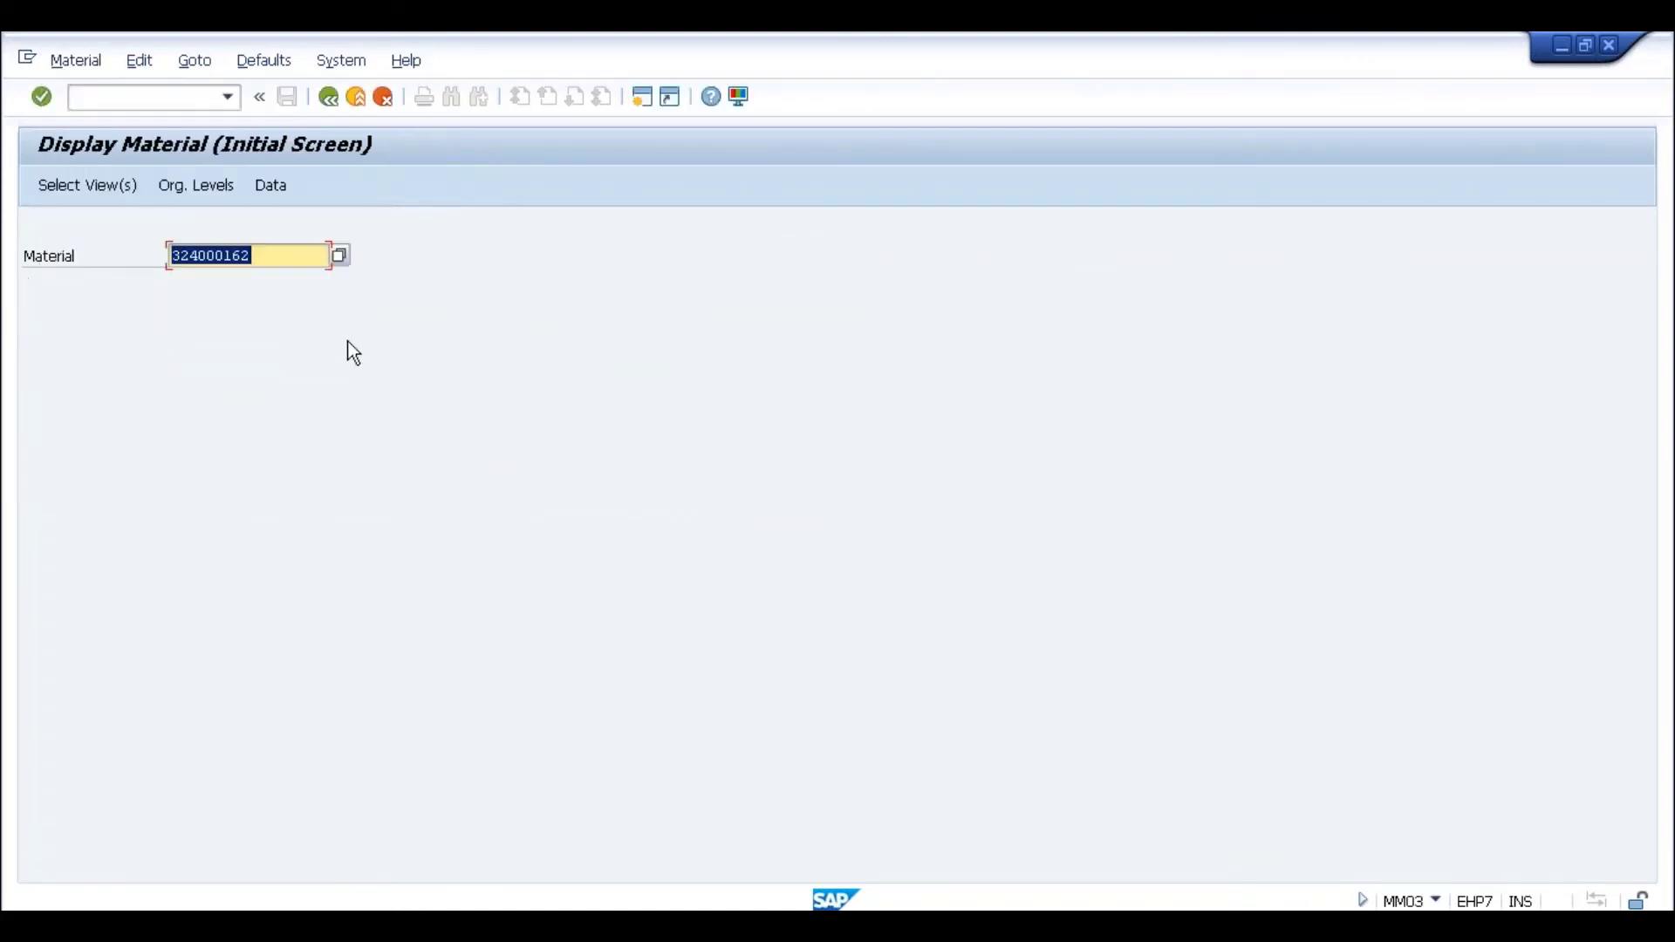
pyautogui.press('Return')
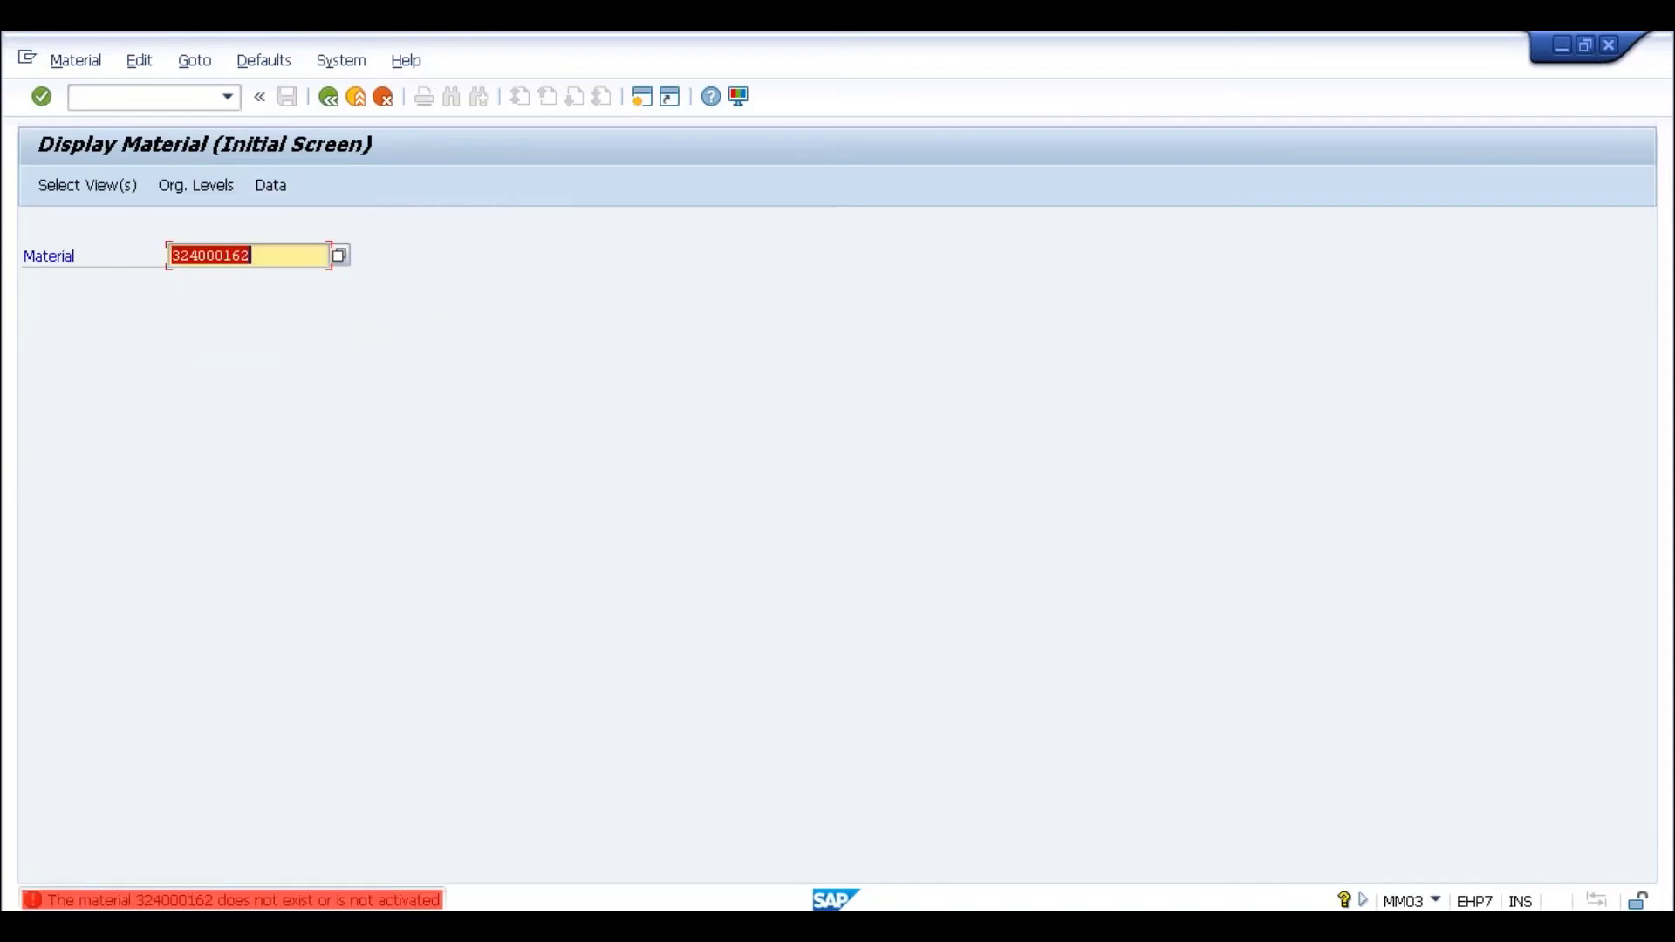
pyautogui.press('Return')
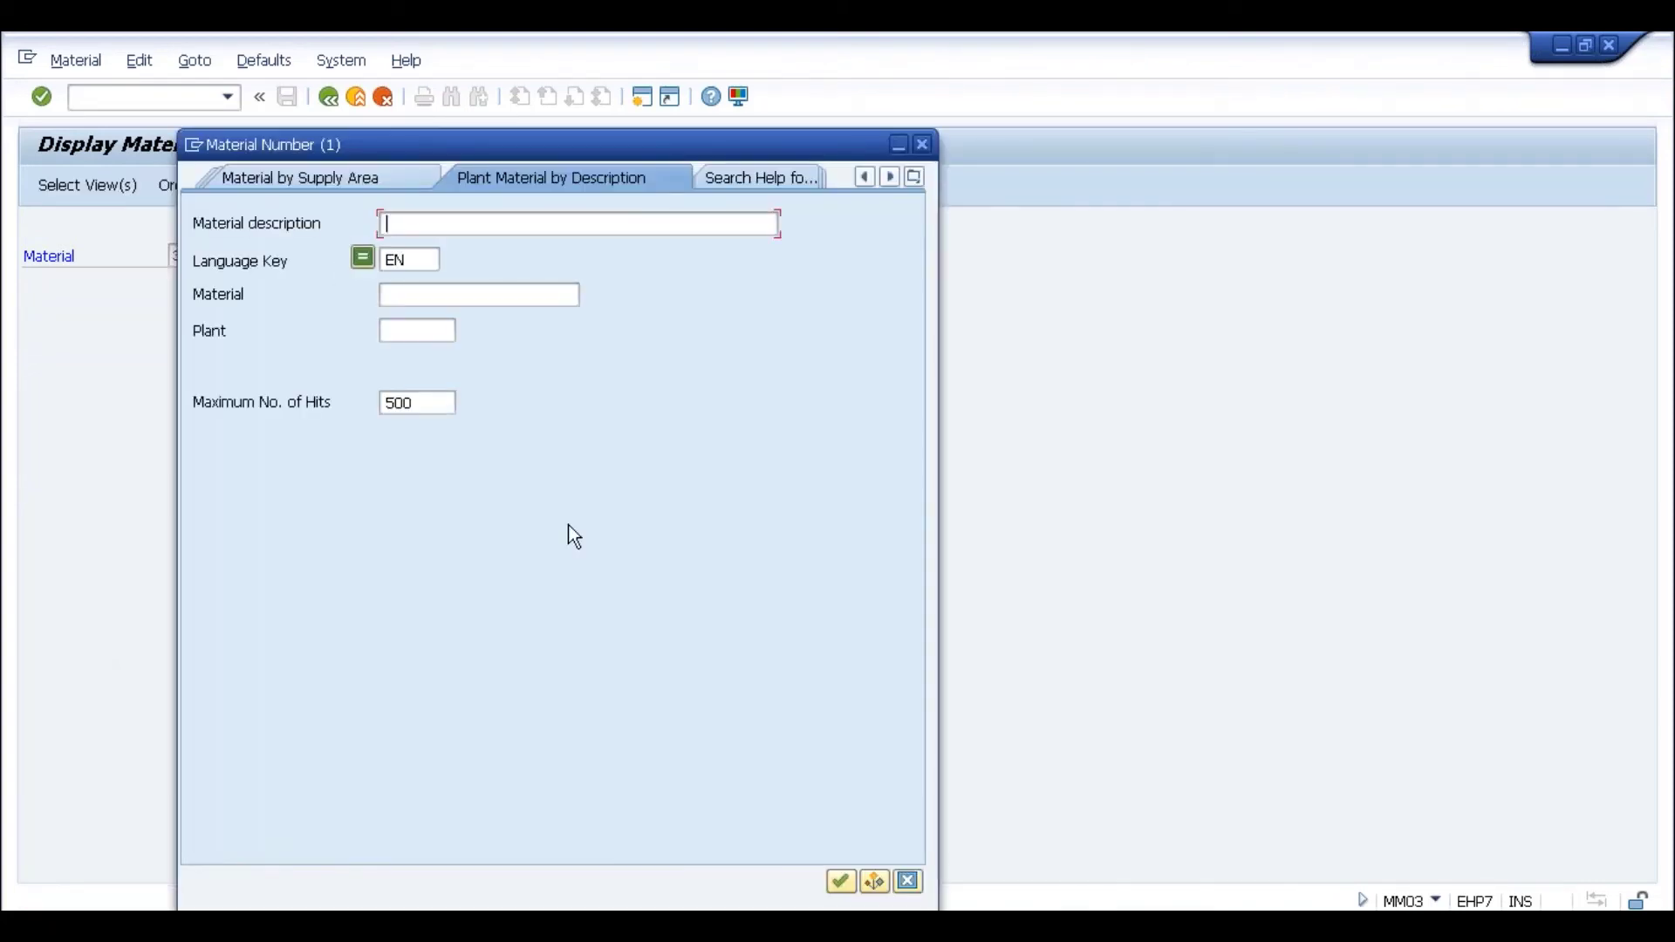
pyautogui.click(840, 881)
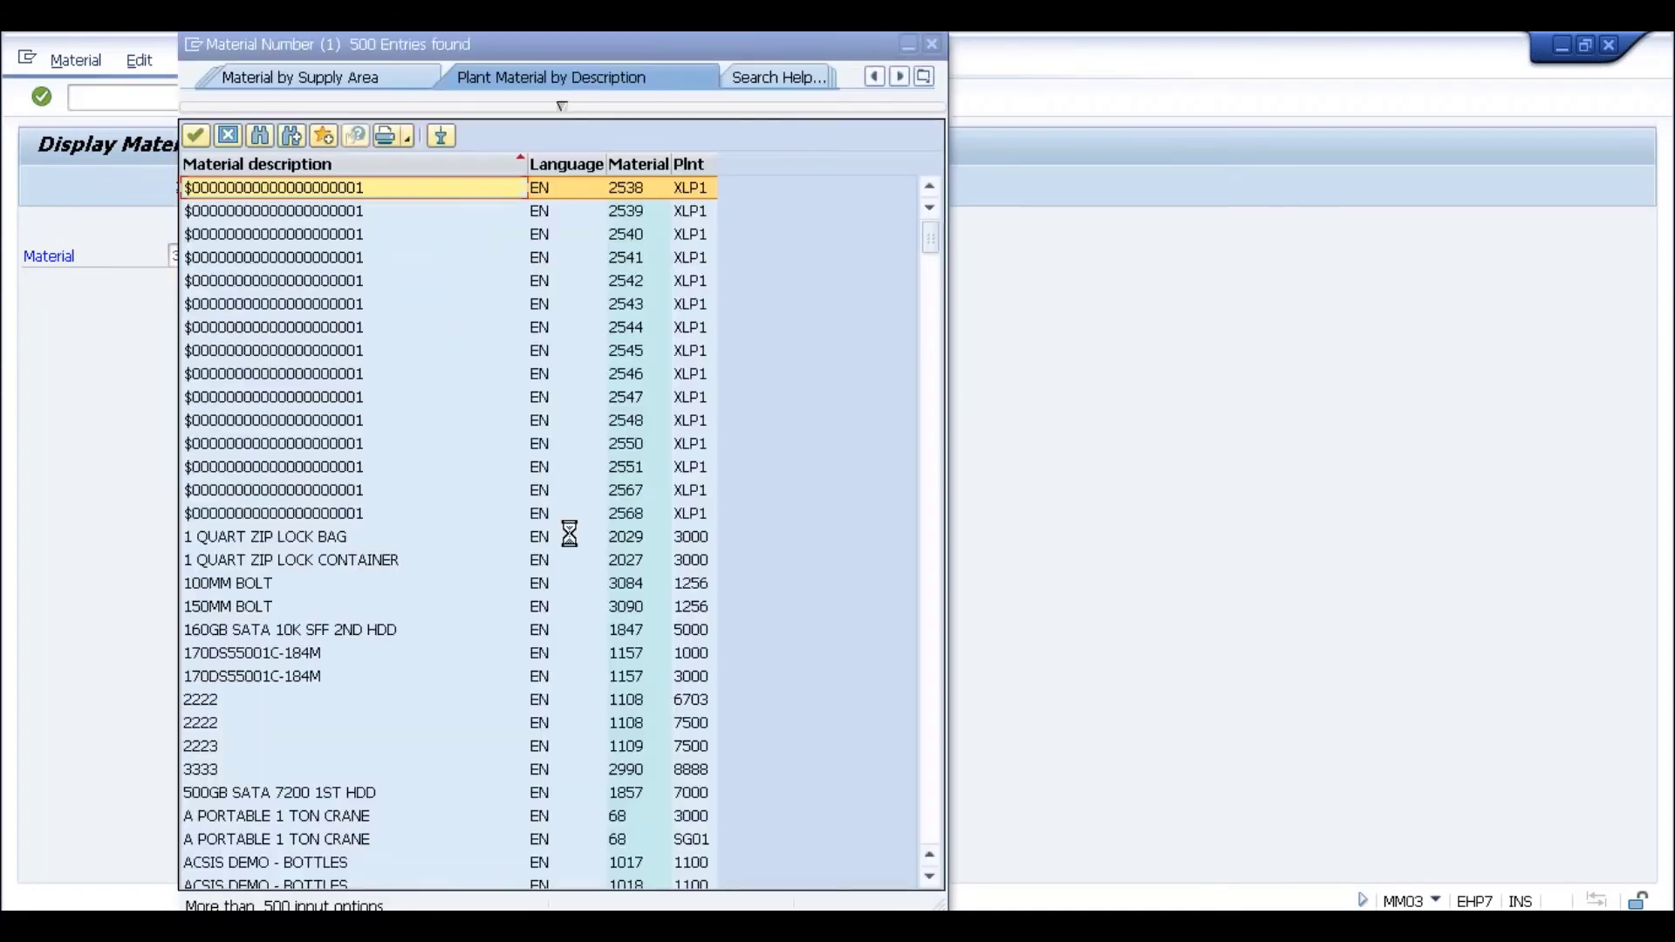
pyautogui.doubleClick(306, 258)
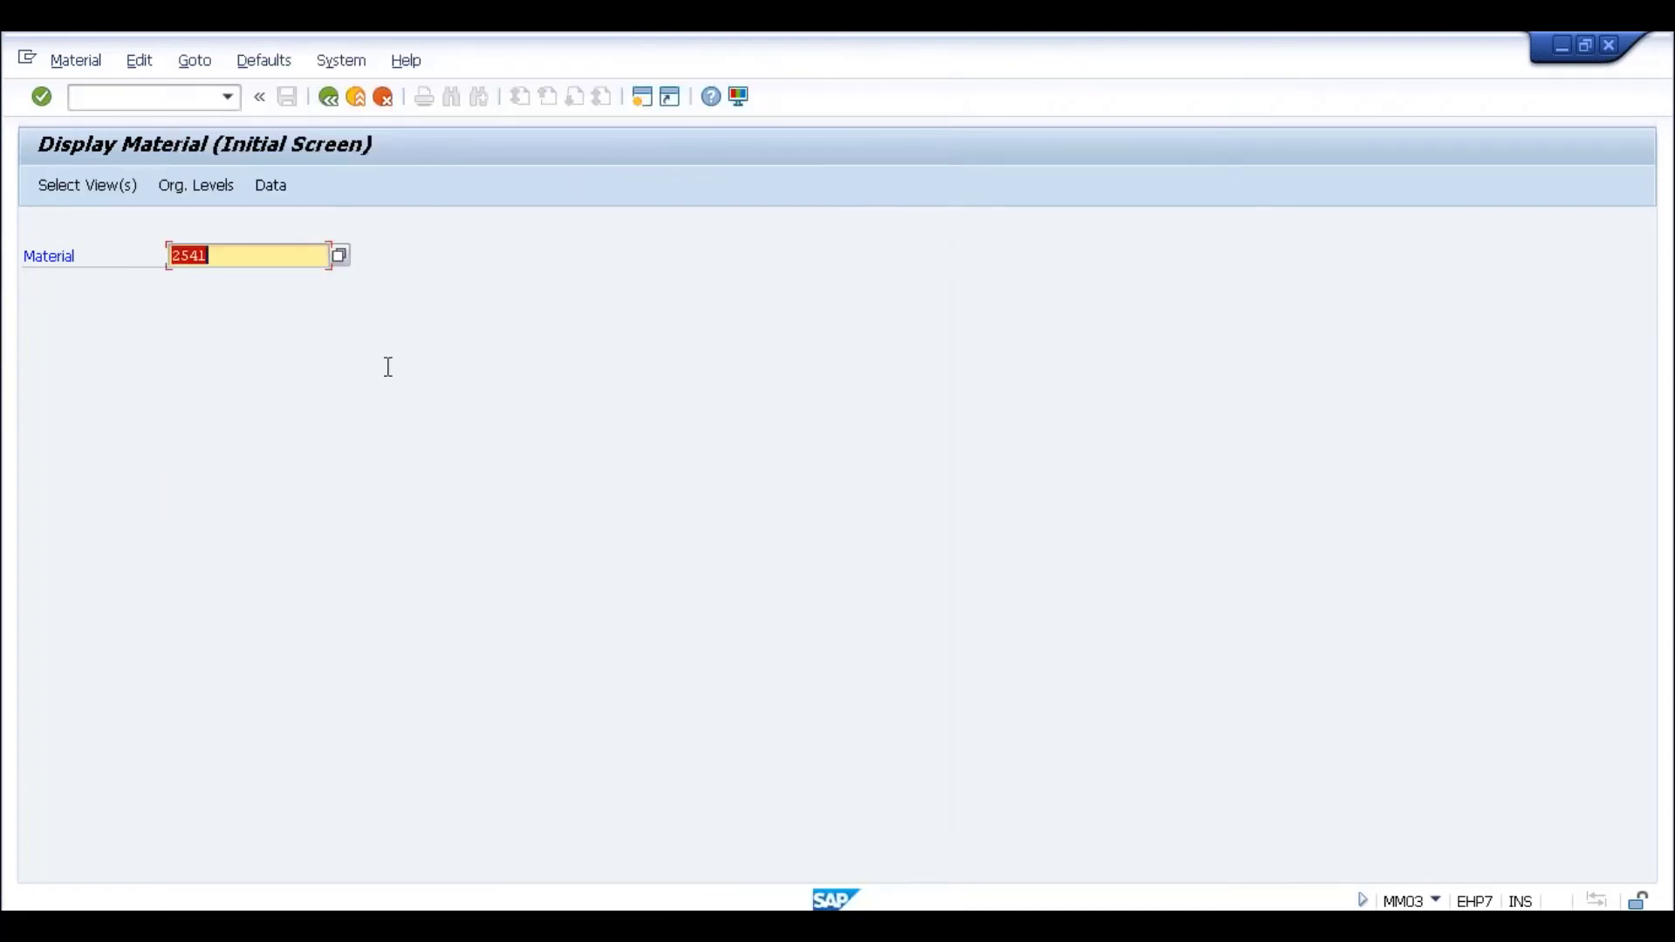
# Step: Select the Foreign Trade: Export Data view for material 2541 and continue to its organizational levels
pyautogui.press('Return')
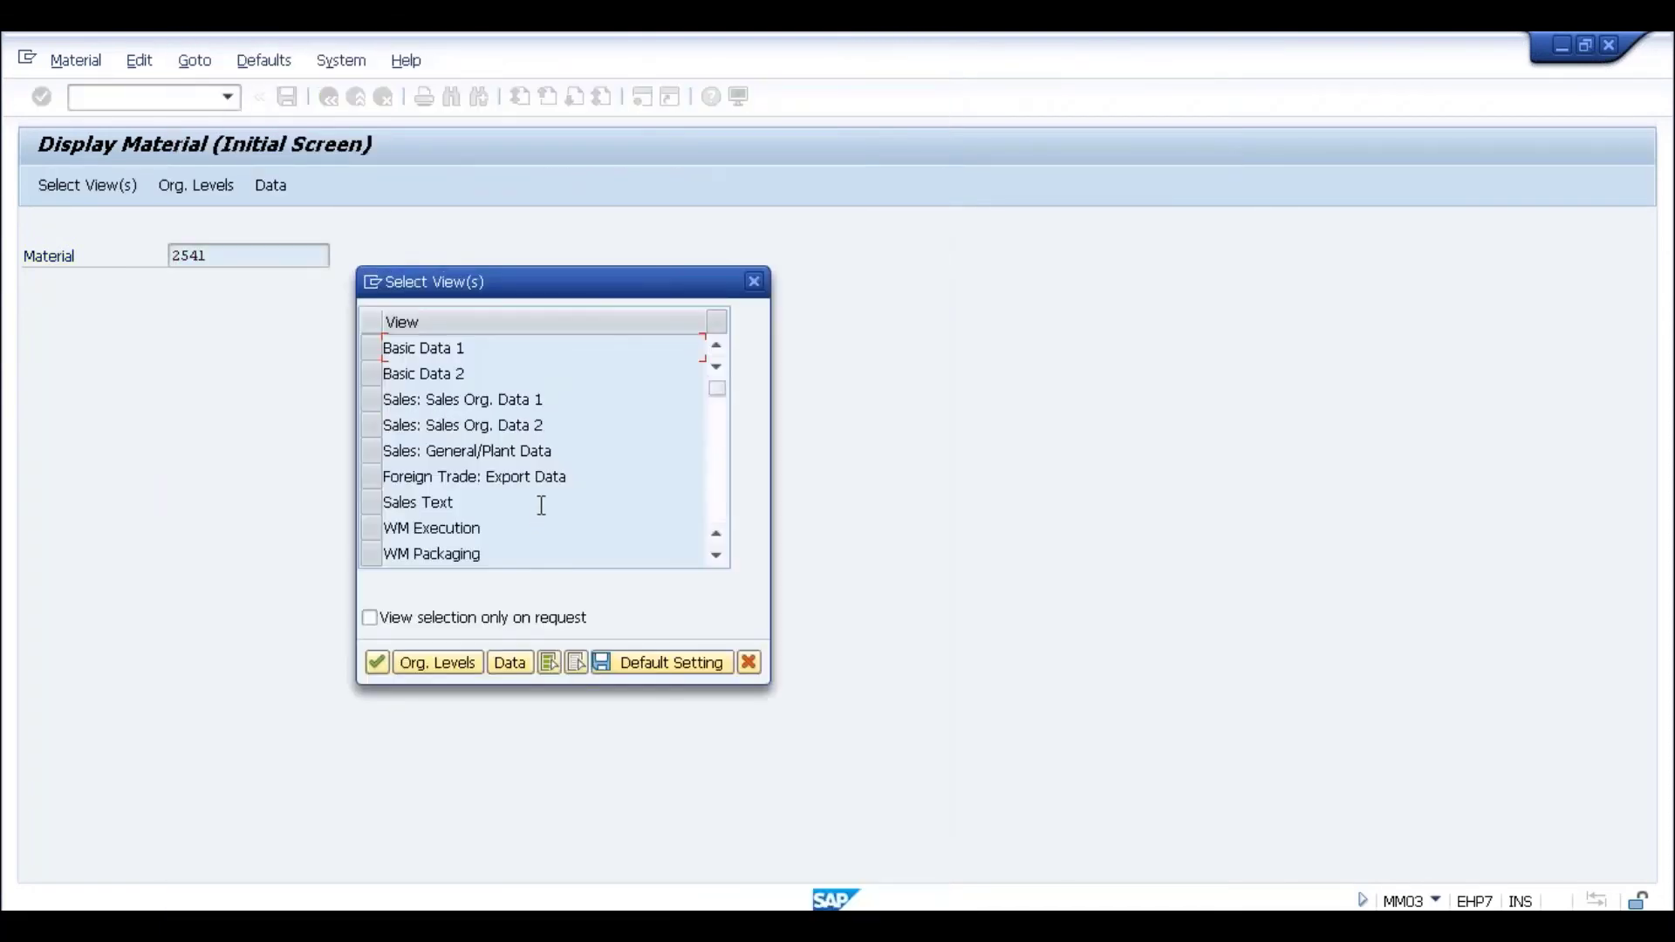
pyautogui.click(374, 476)
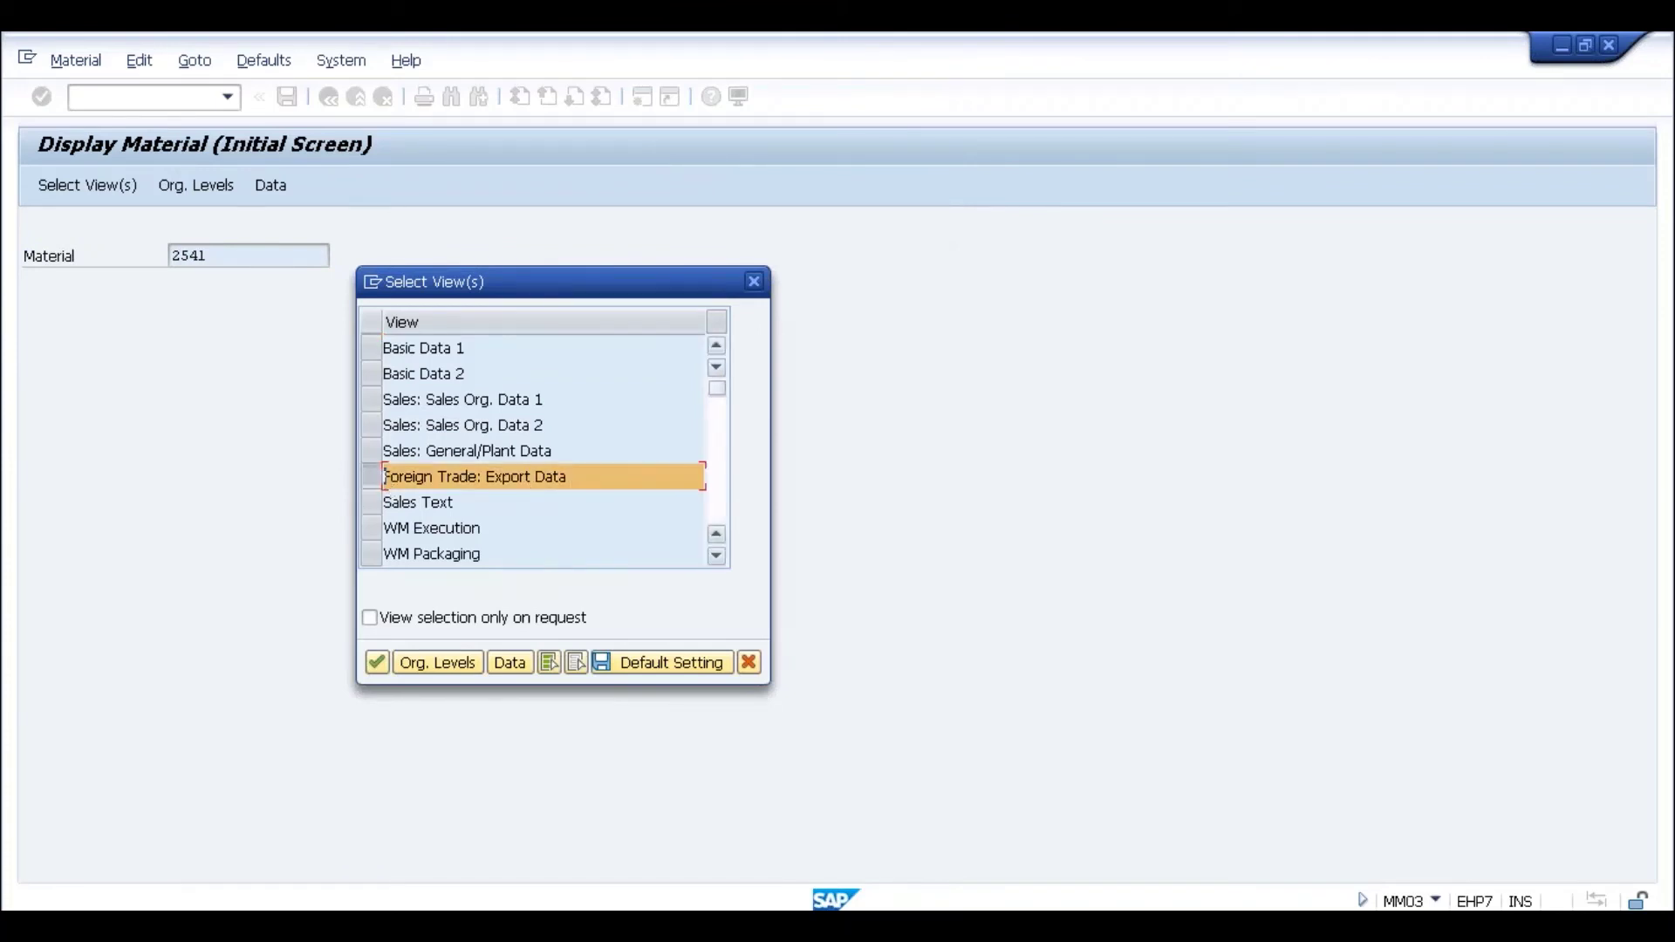
pyautogui.click(721, 450)
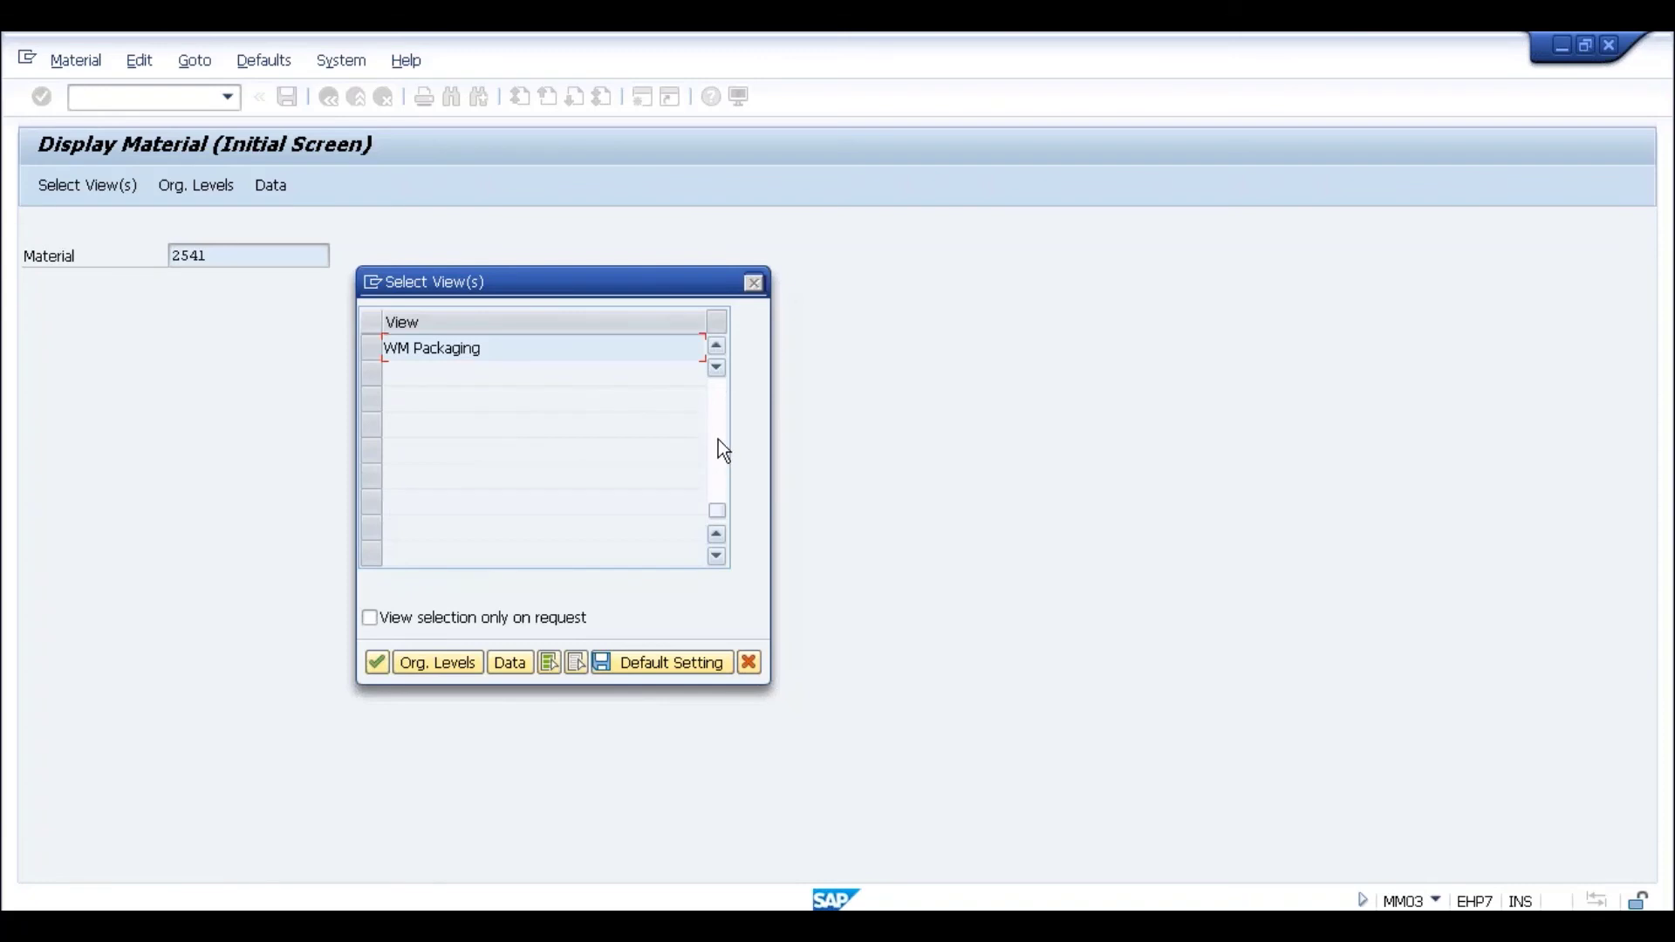
pyautogui.click(719, 438)
pyautogui.click(385, 659)
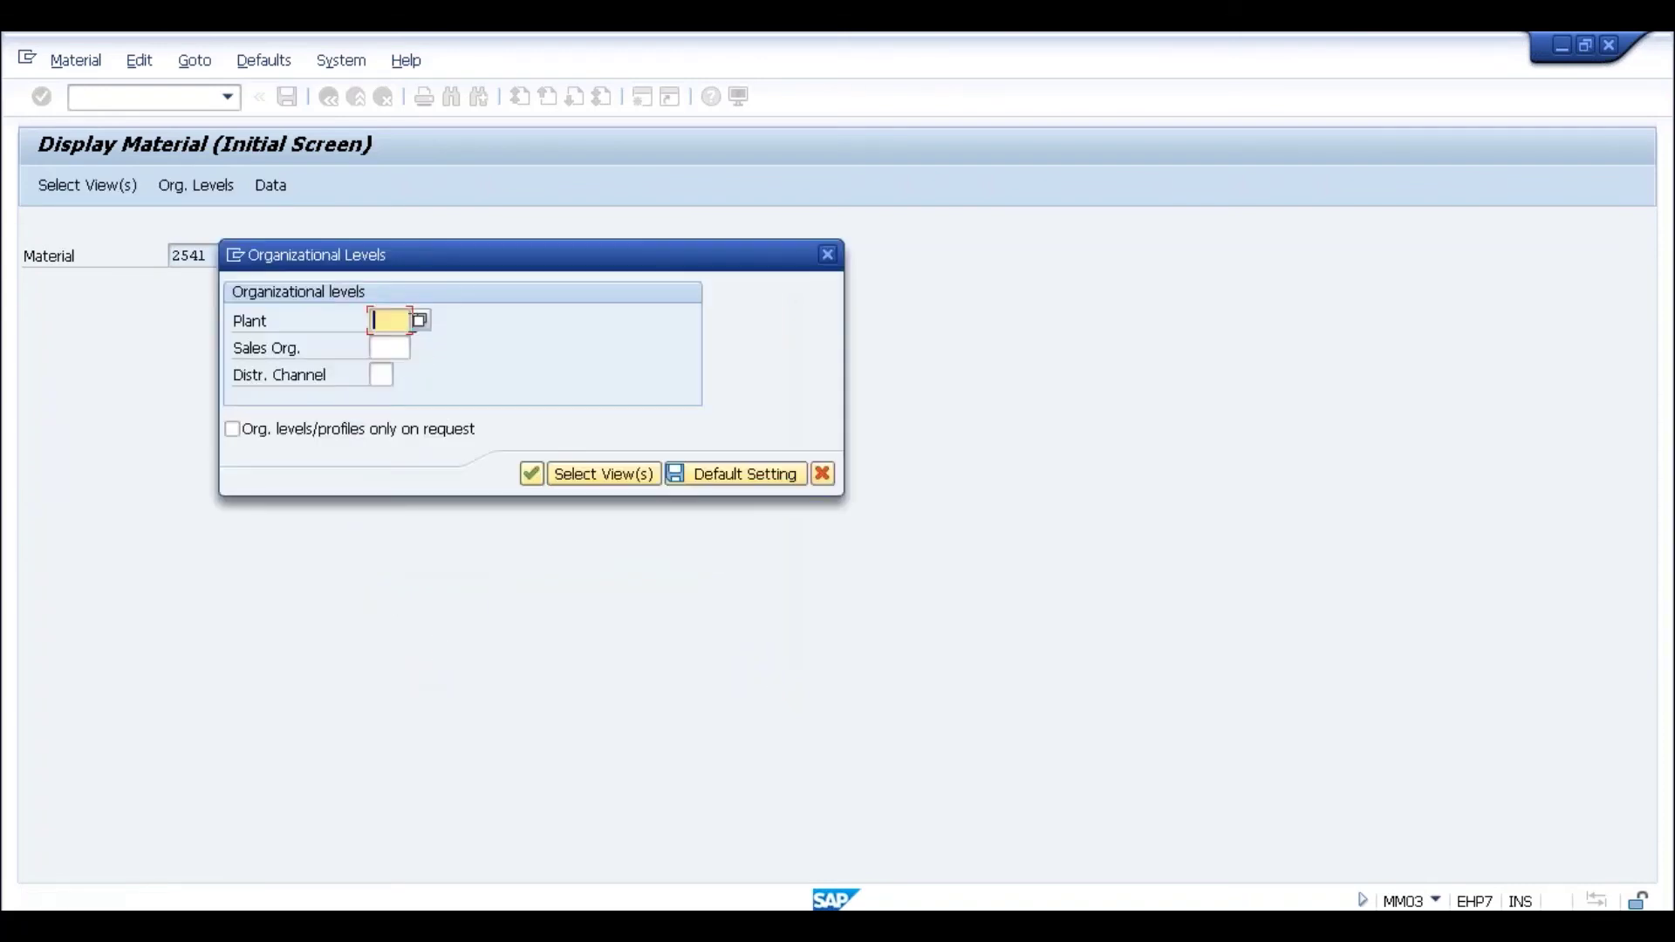
# Step: Choose plant XLP1, sales organization X100 and distribution channel X1, and open the foreign trade export view
pyautogui.click(420, 320)
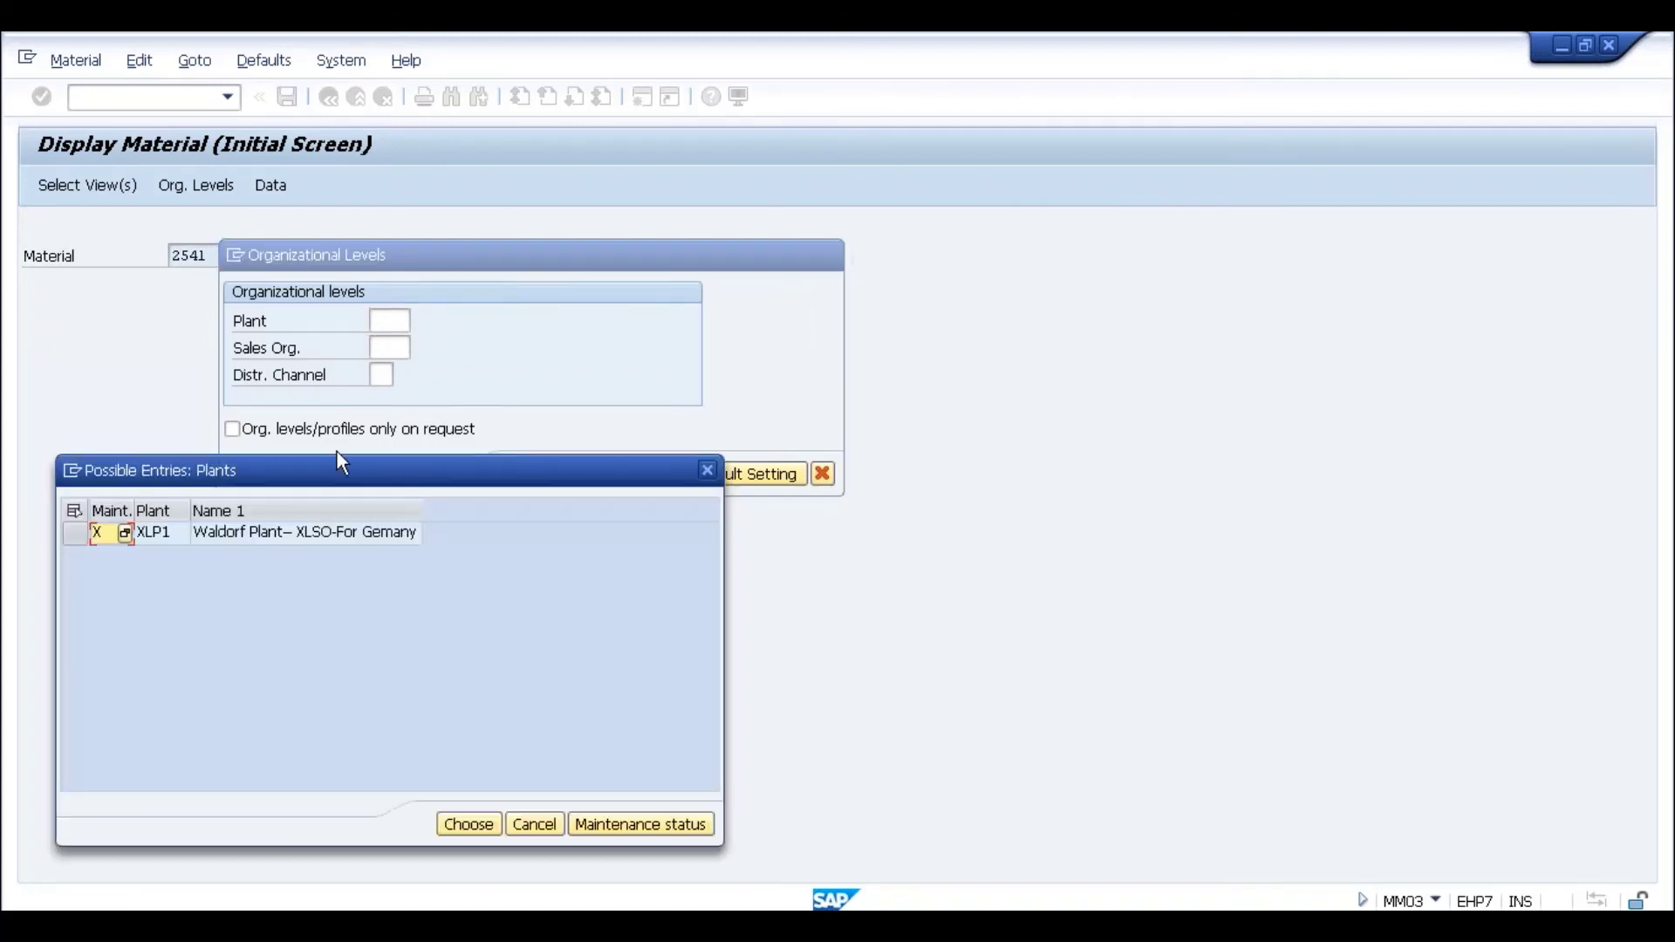
pyautogui.doubleClick(159, 532)
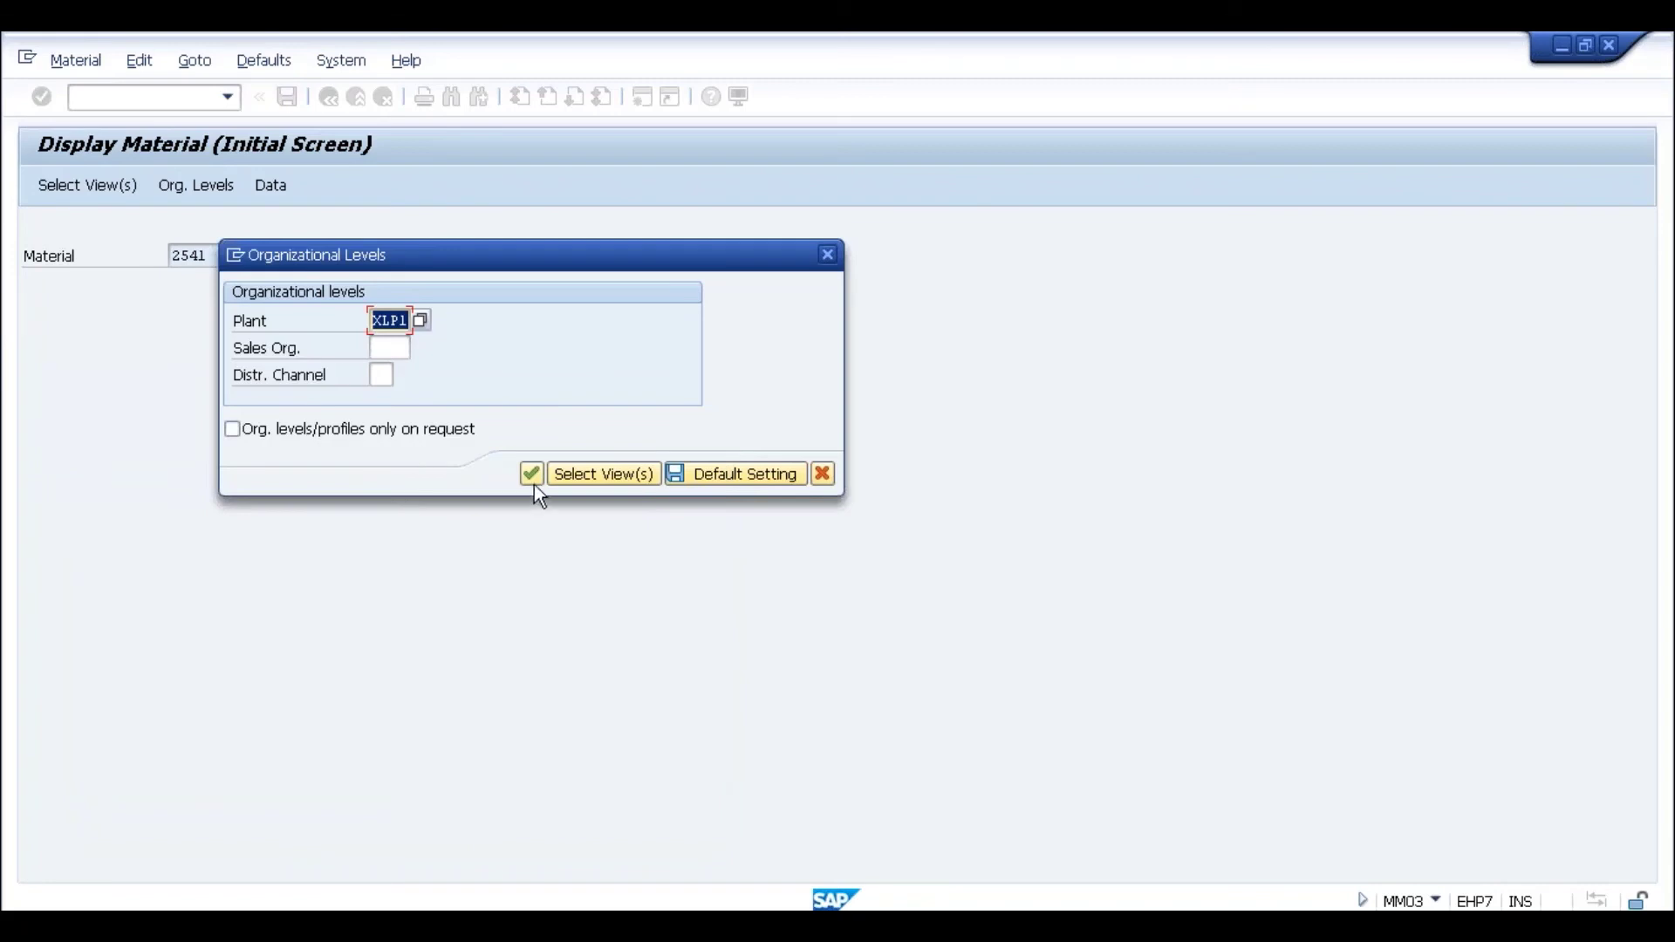
pyautogui.click(392, 350)
pyautogui.click(417, 348)
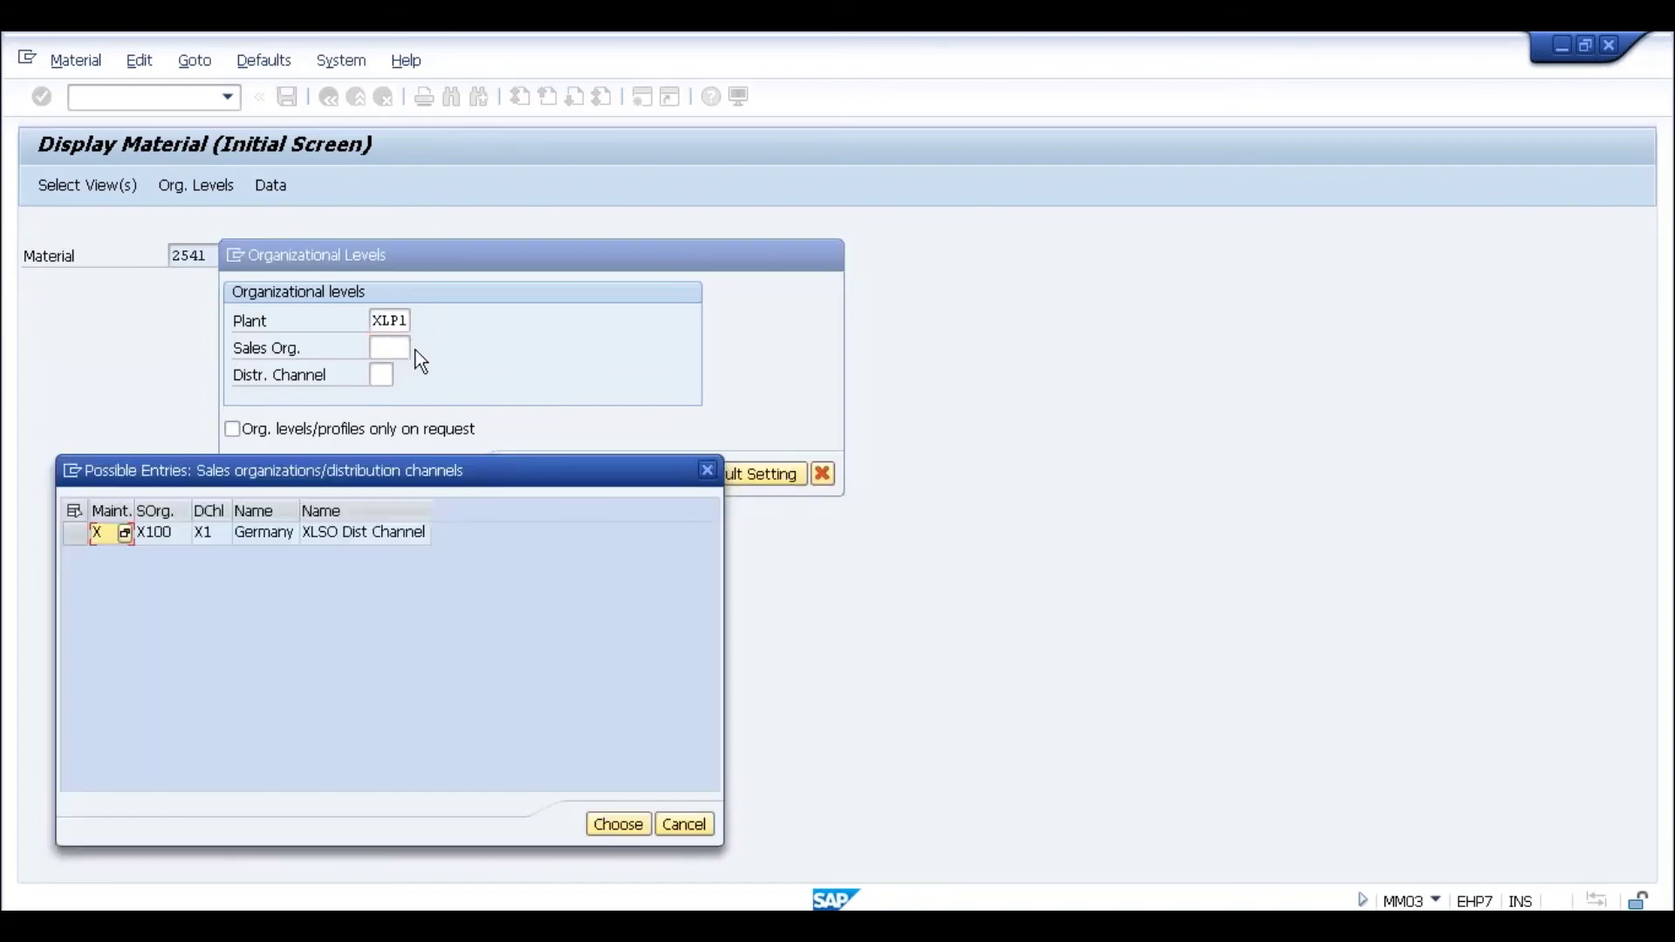
pyautogui.doubleClick(261, 532)
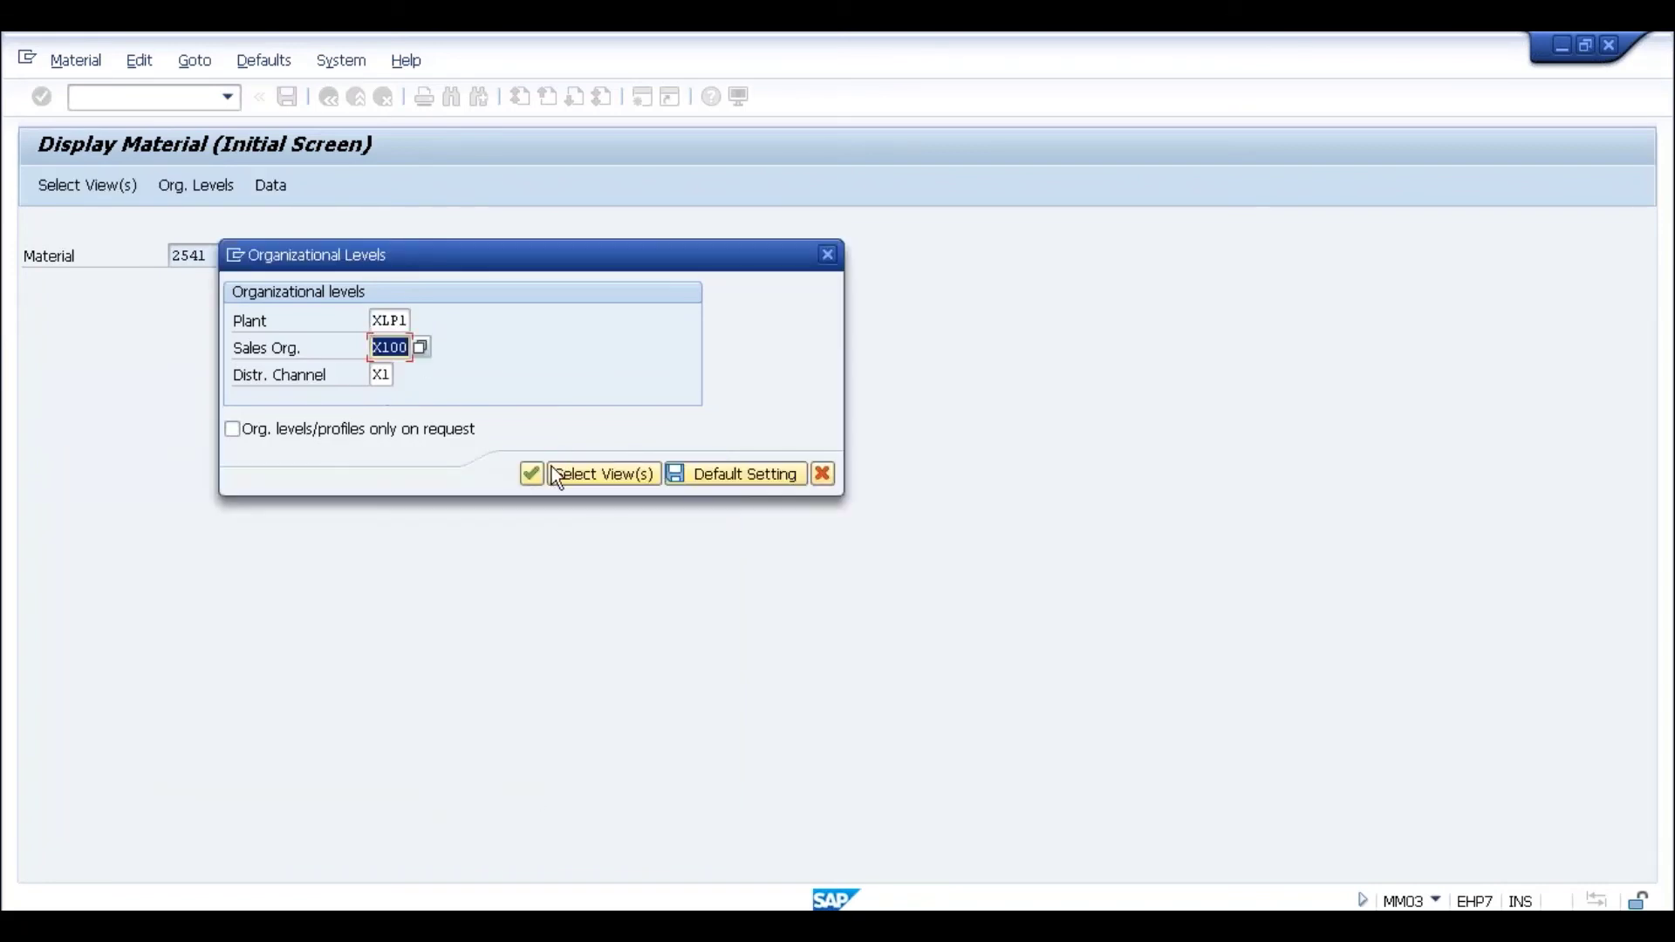
pyautogui.click(526, 475)
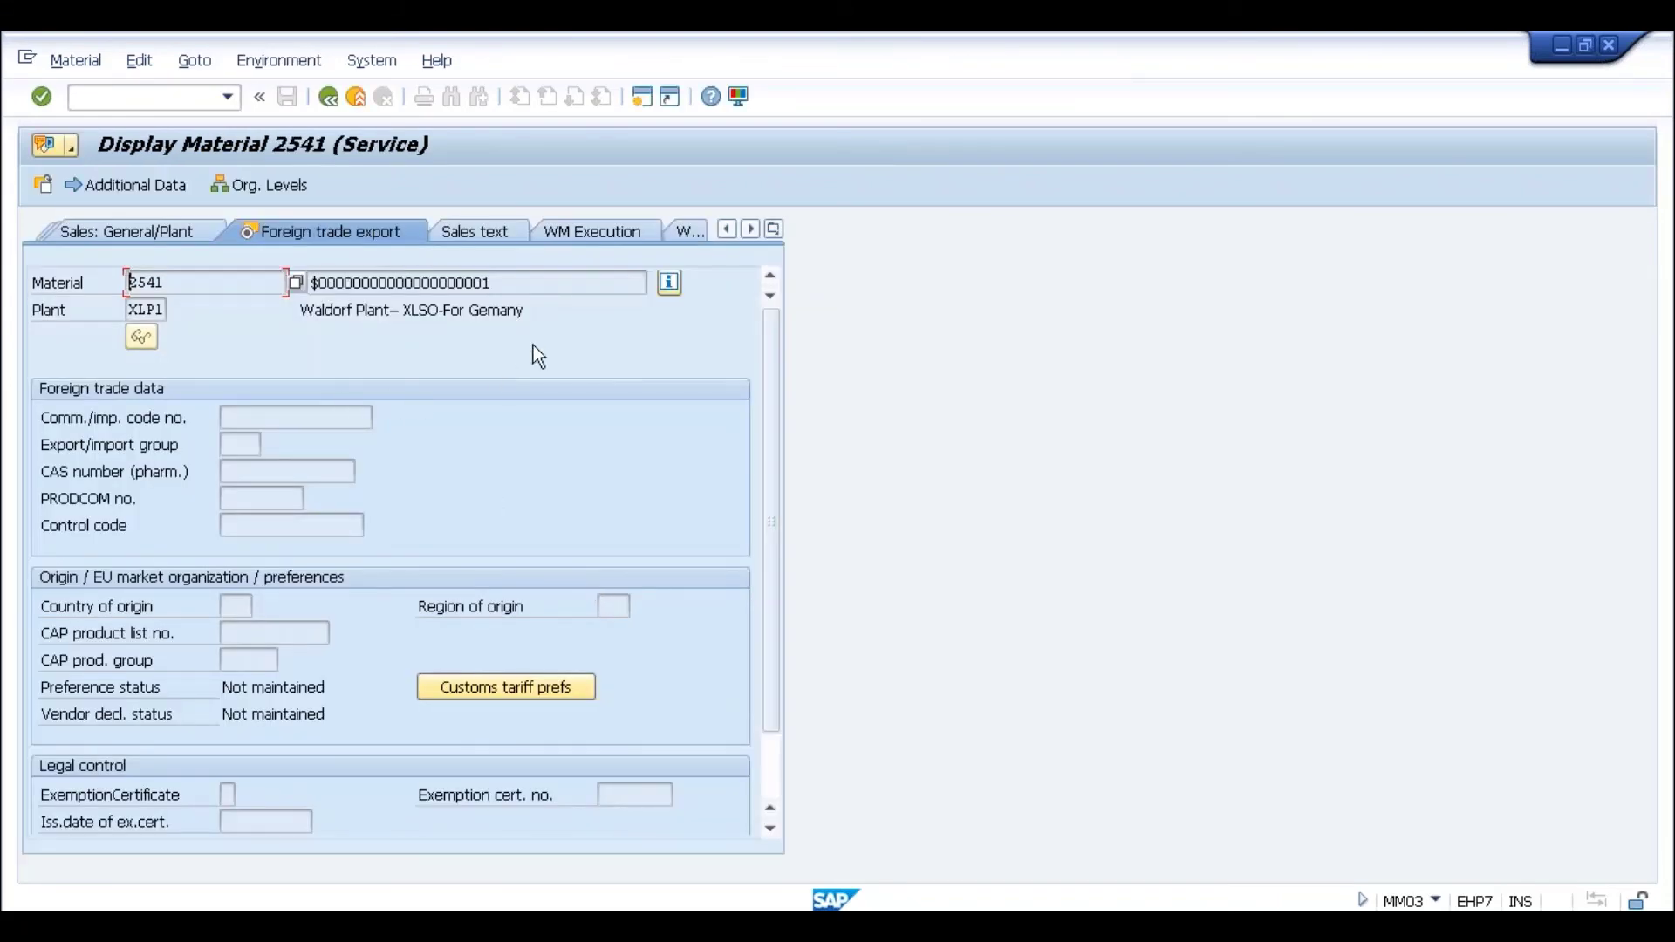
# Step: Compare the foreign trade and origin fields of the export view between EHP7 and the new material's S/4HANA session
pyautogui.click(553, 281)
pyautogui.click(247, 422)
pyautogui.hotkey('alt', 'Tab')
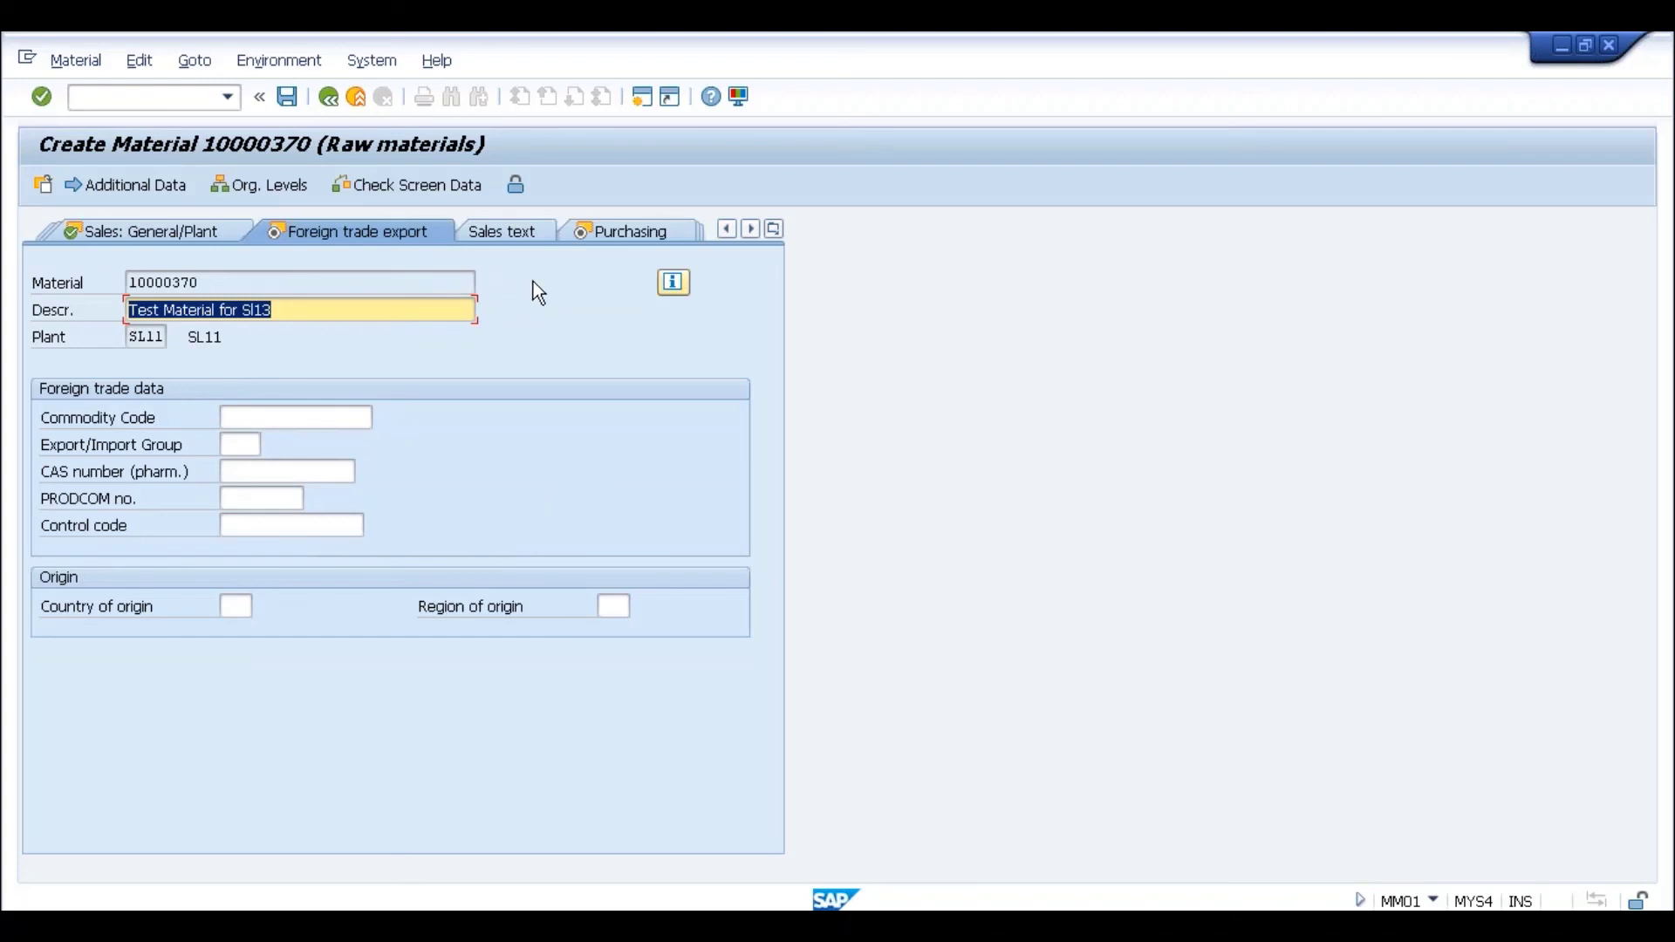
pyautogui.click(260, 419)
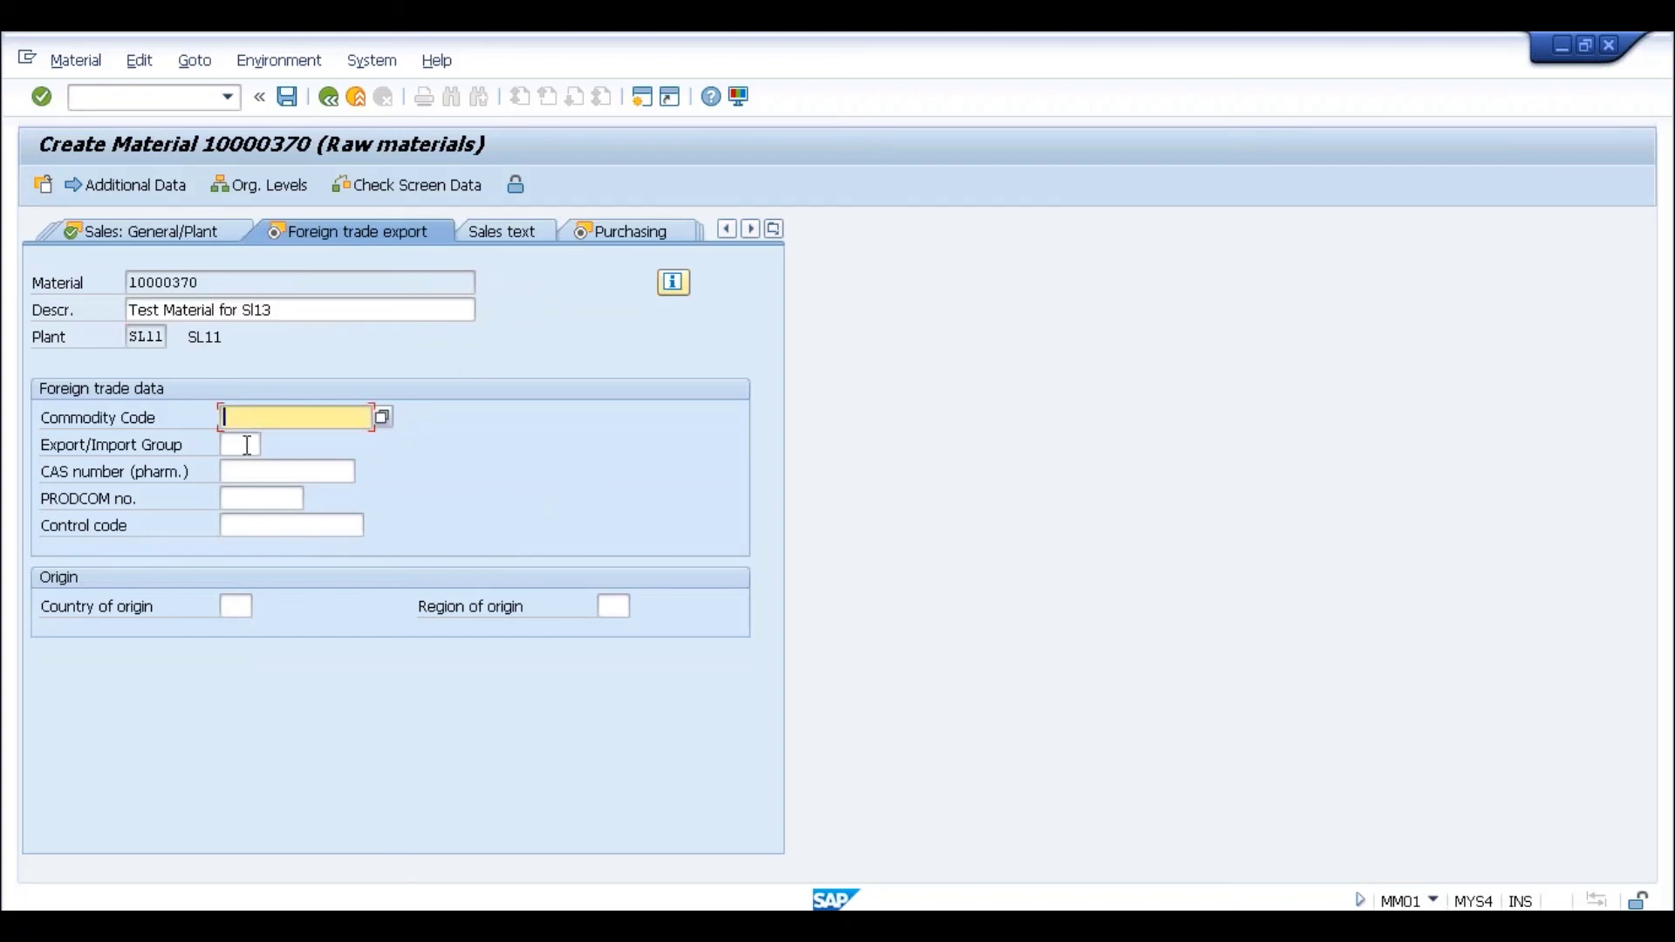
pyautogui.click(239, 608)
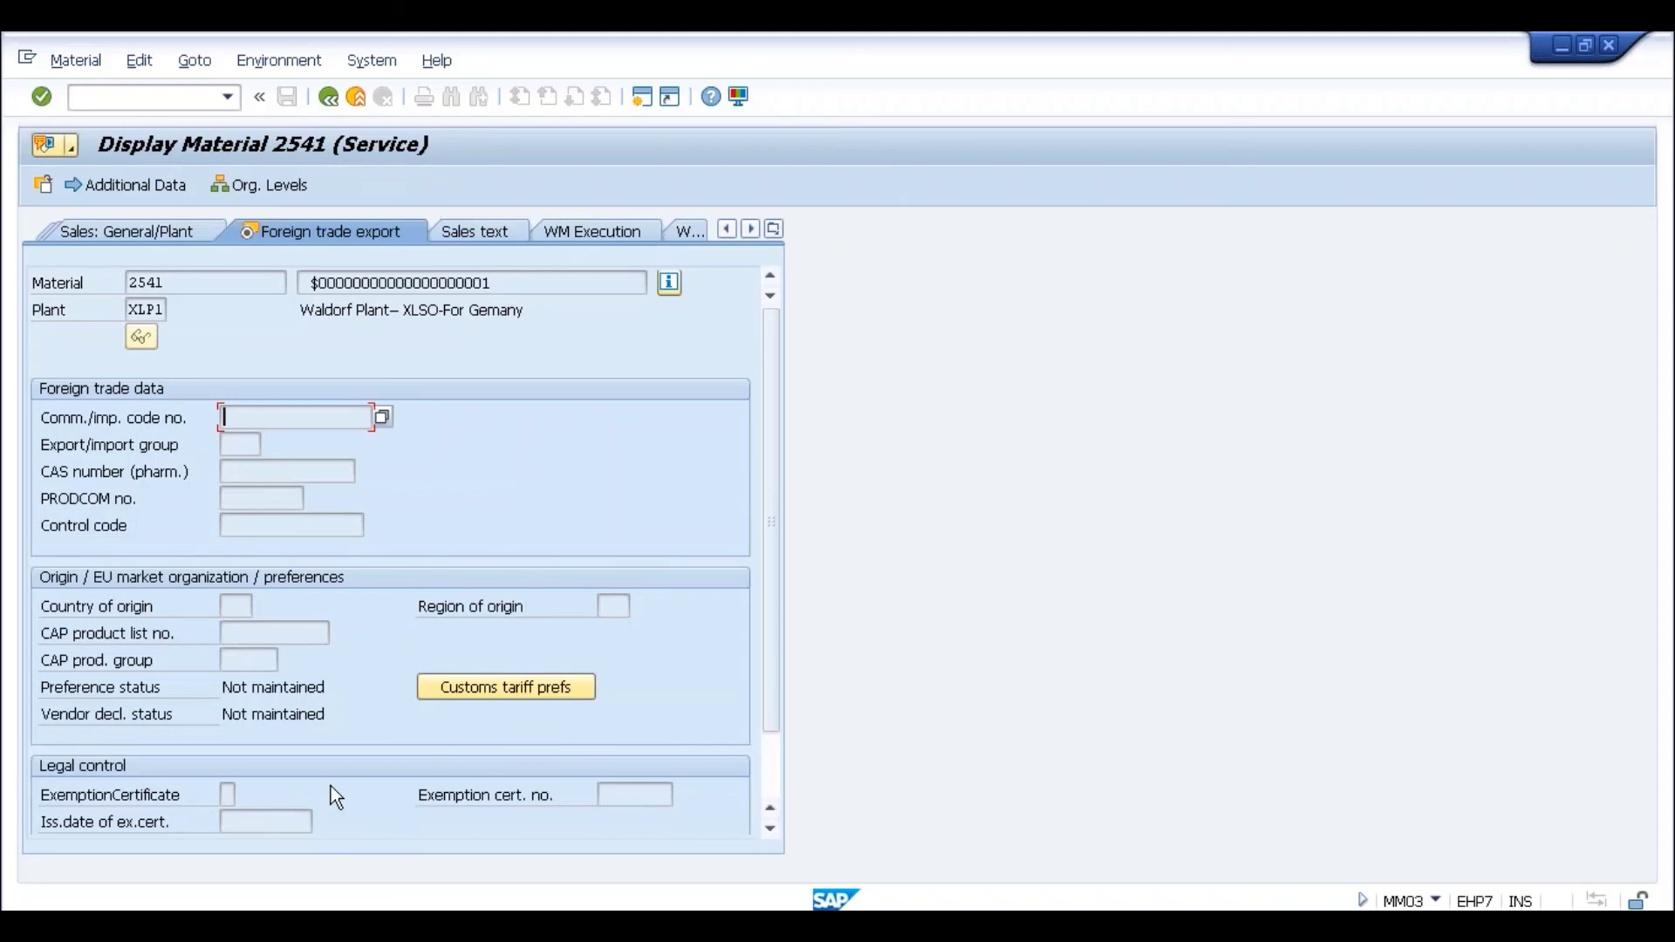
pyautogui.click(291, 635)
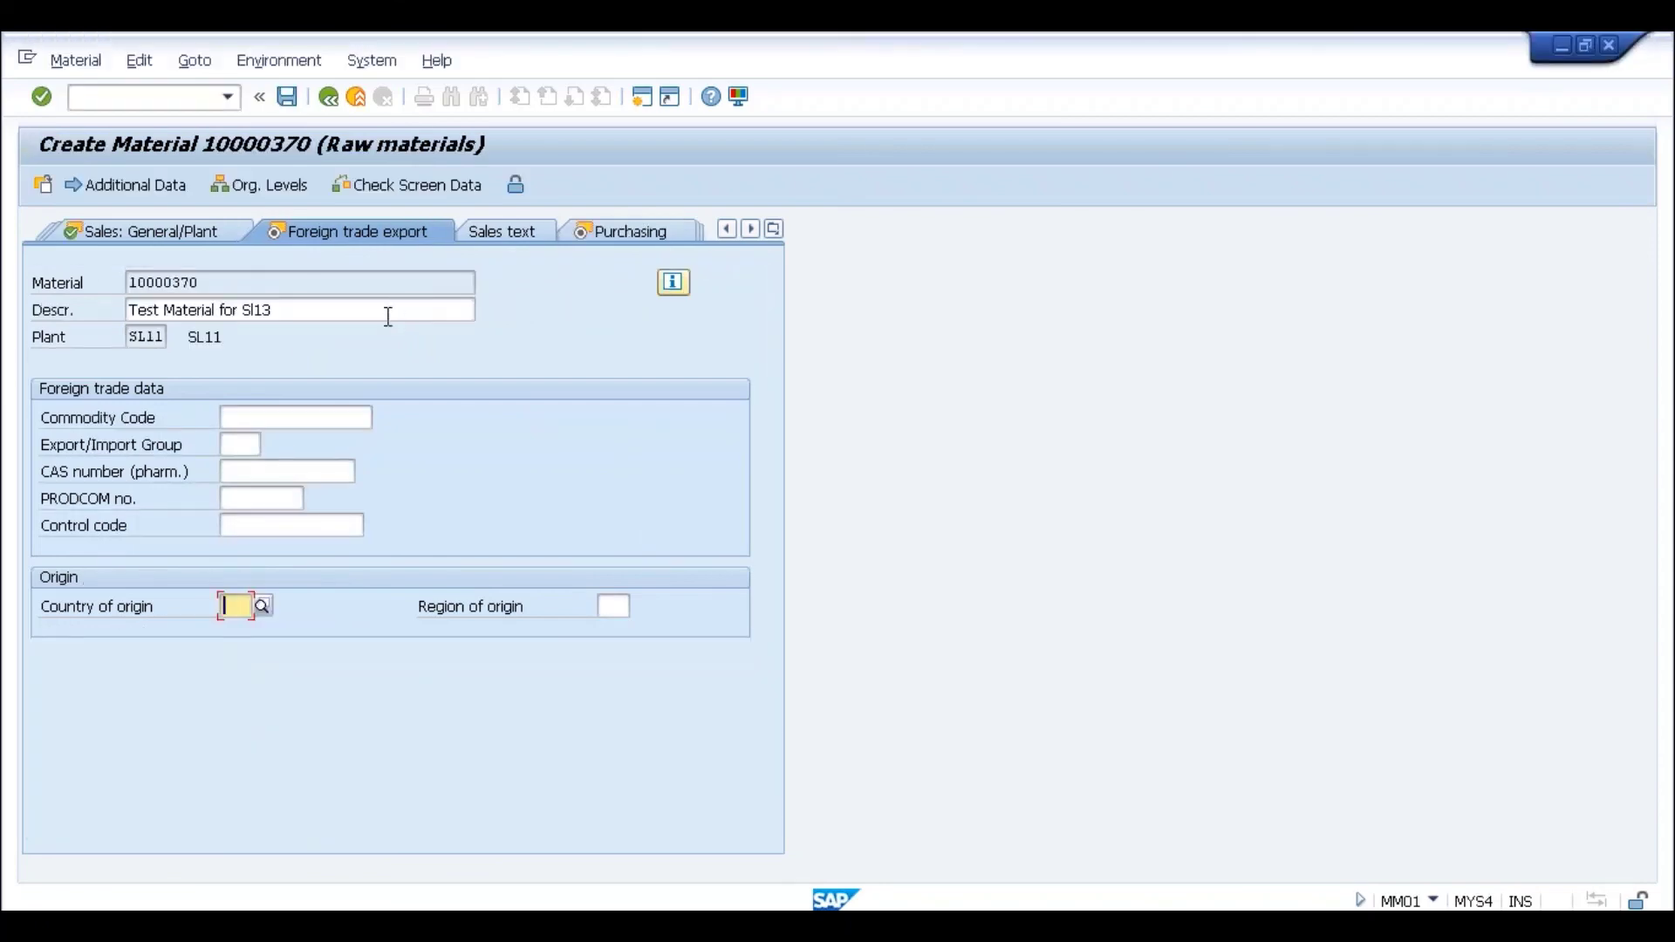
# Step: Continue the new S/4HANA material through purchasing to the foreign trade import view and go to its commodity code
pyautogui.press('Return')
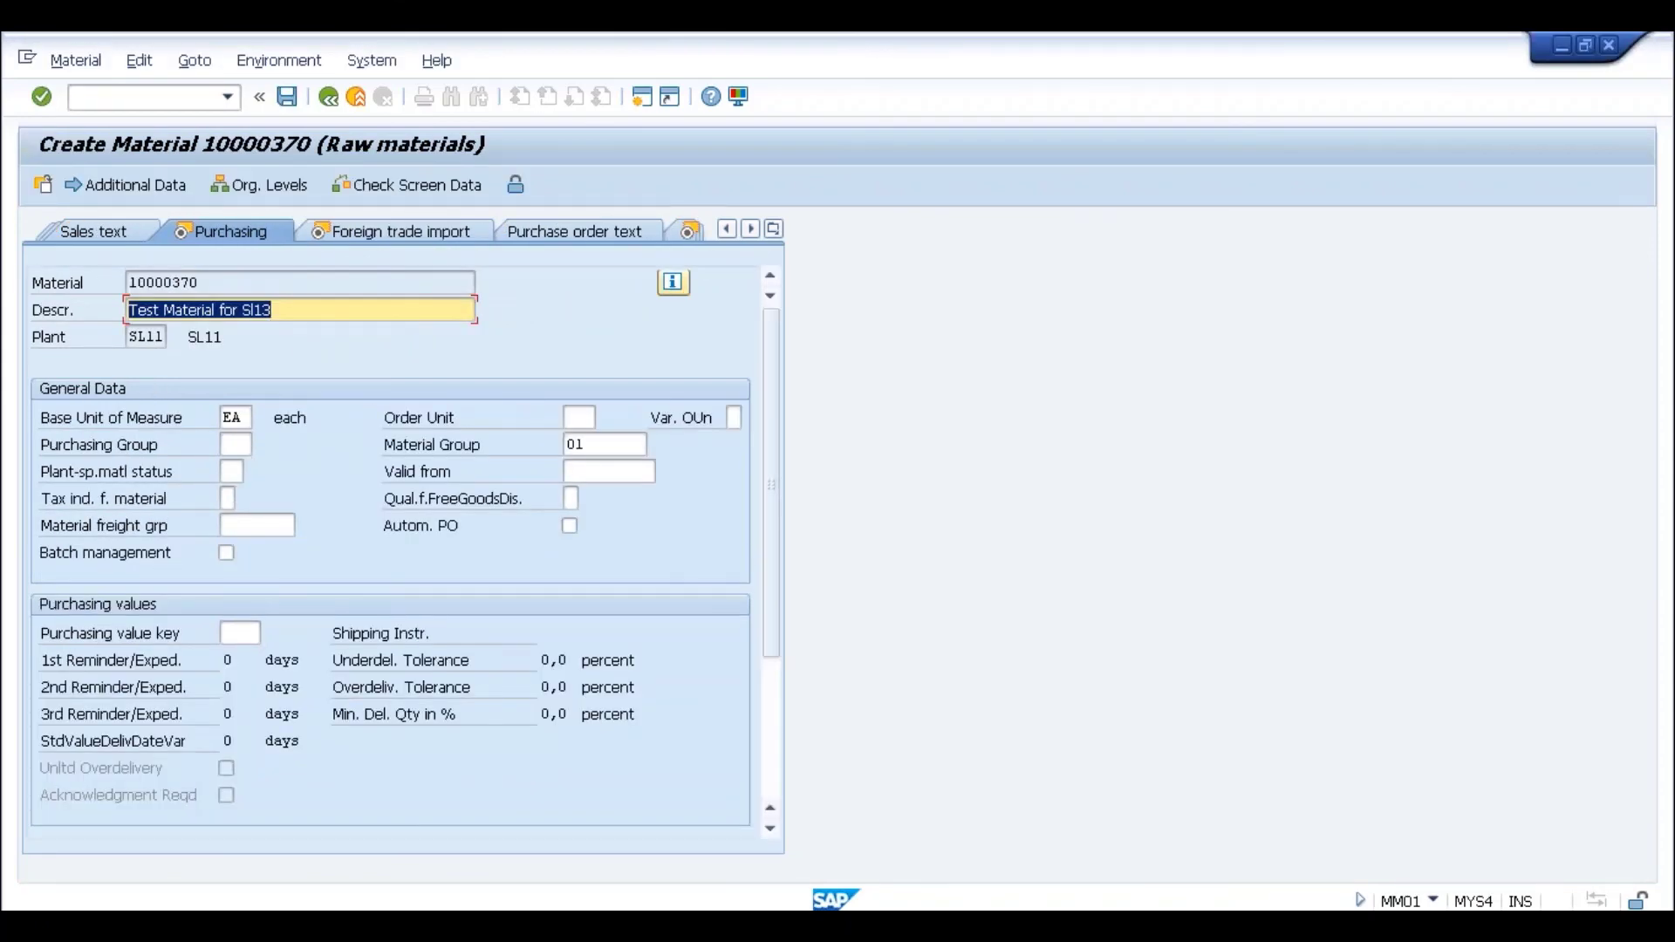
pyautogui.press('Return')
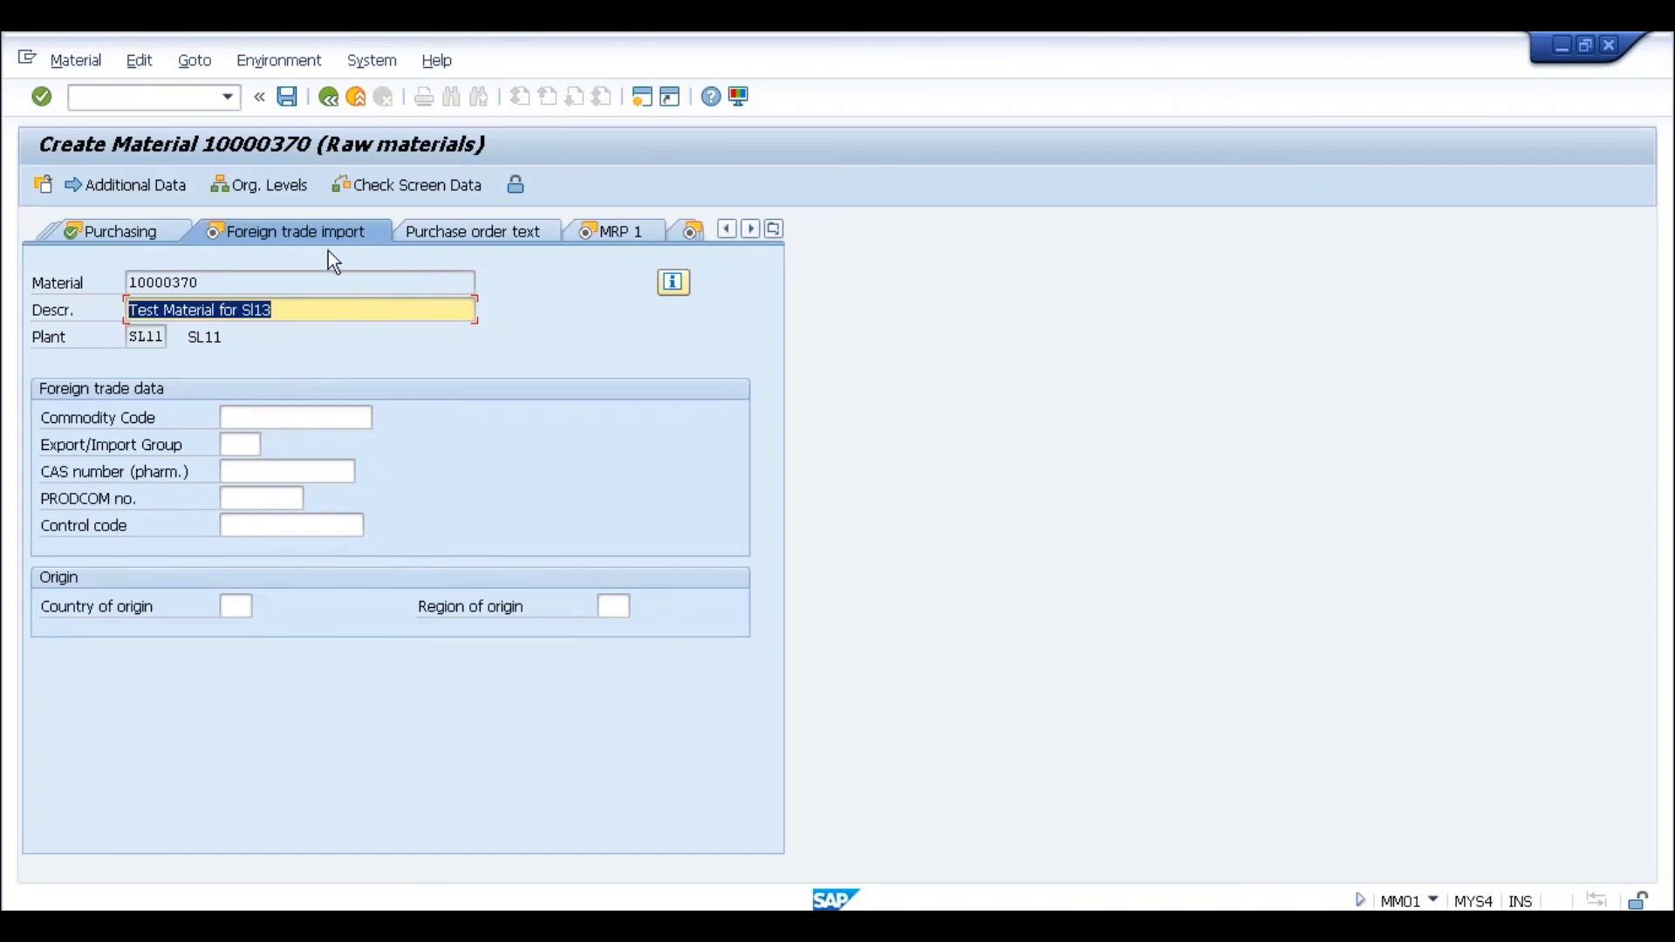
pyautogui.click(267, 420)
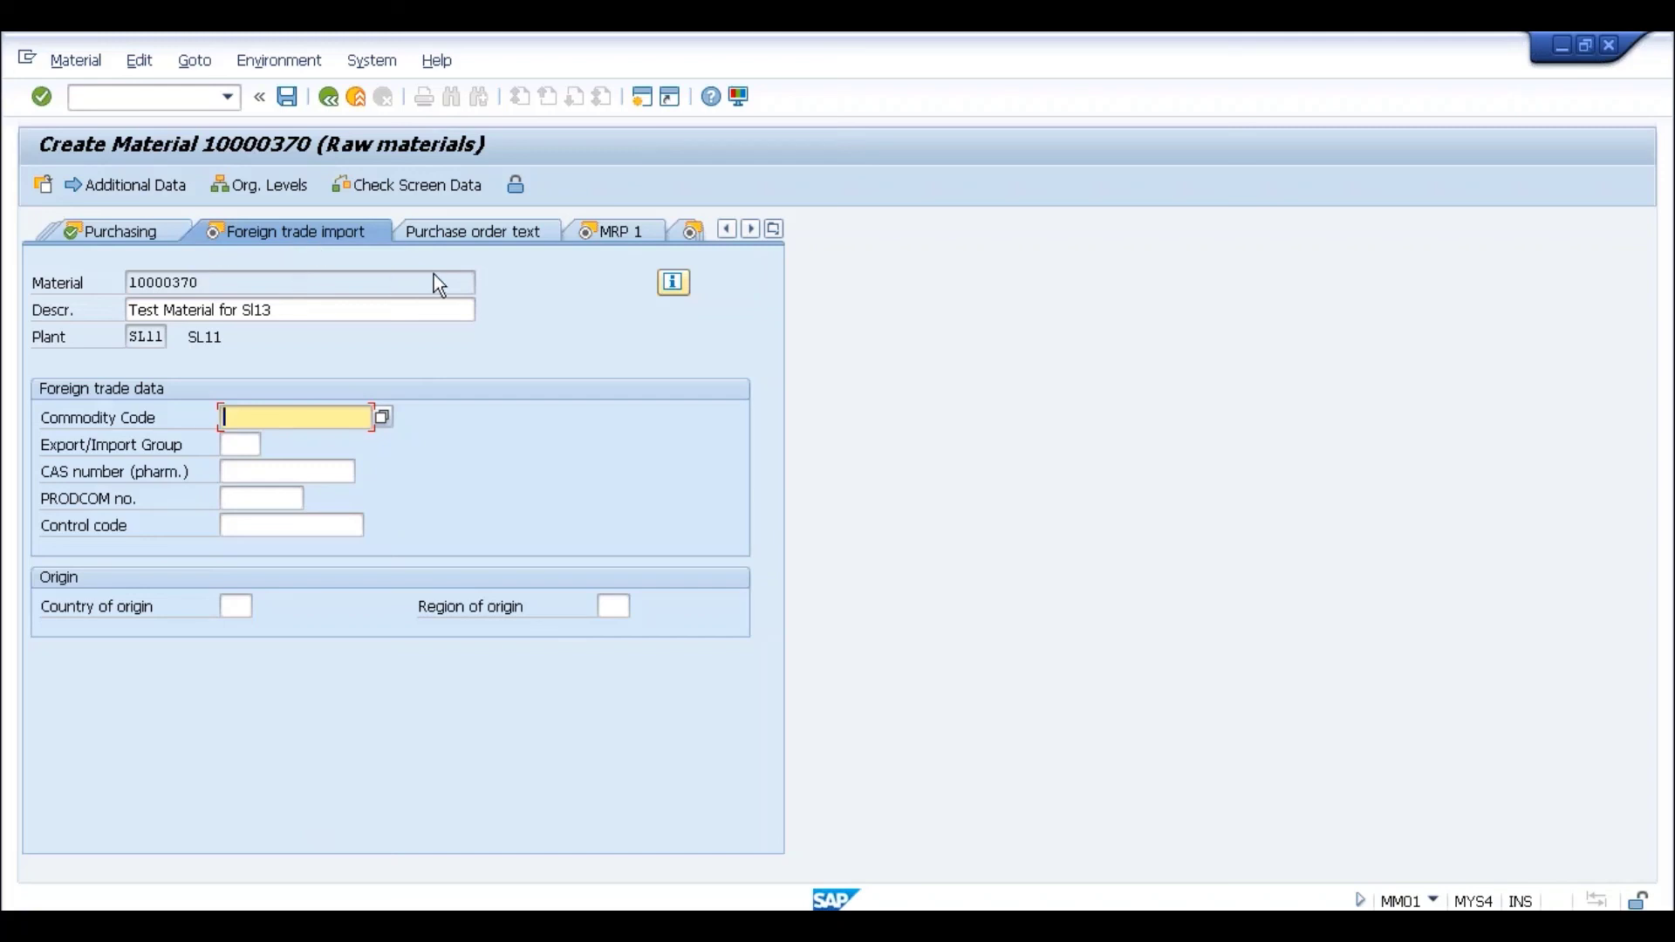
# Step: In the MRP 1 view, change the description to "Test Material for Sl11" and try to save the material
pyautogui.click(606, 231)
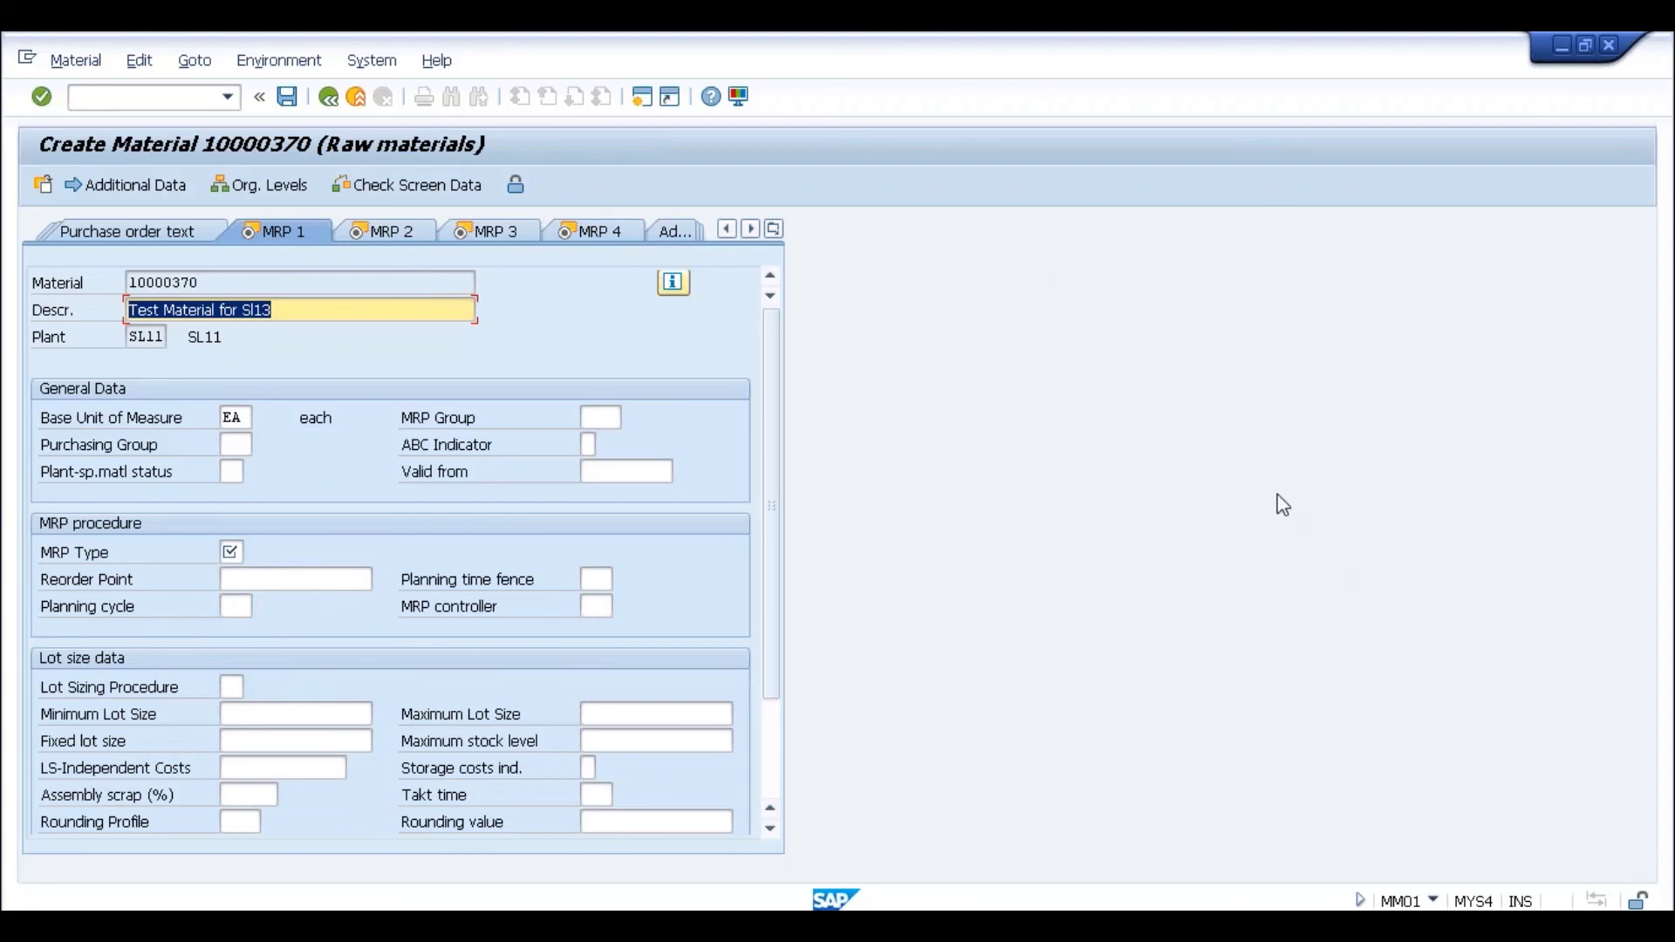
pyautogui.moveTo(934, 32)
pyautogui.click(291, 314)
pyautogui.press('BackSpace')
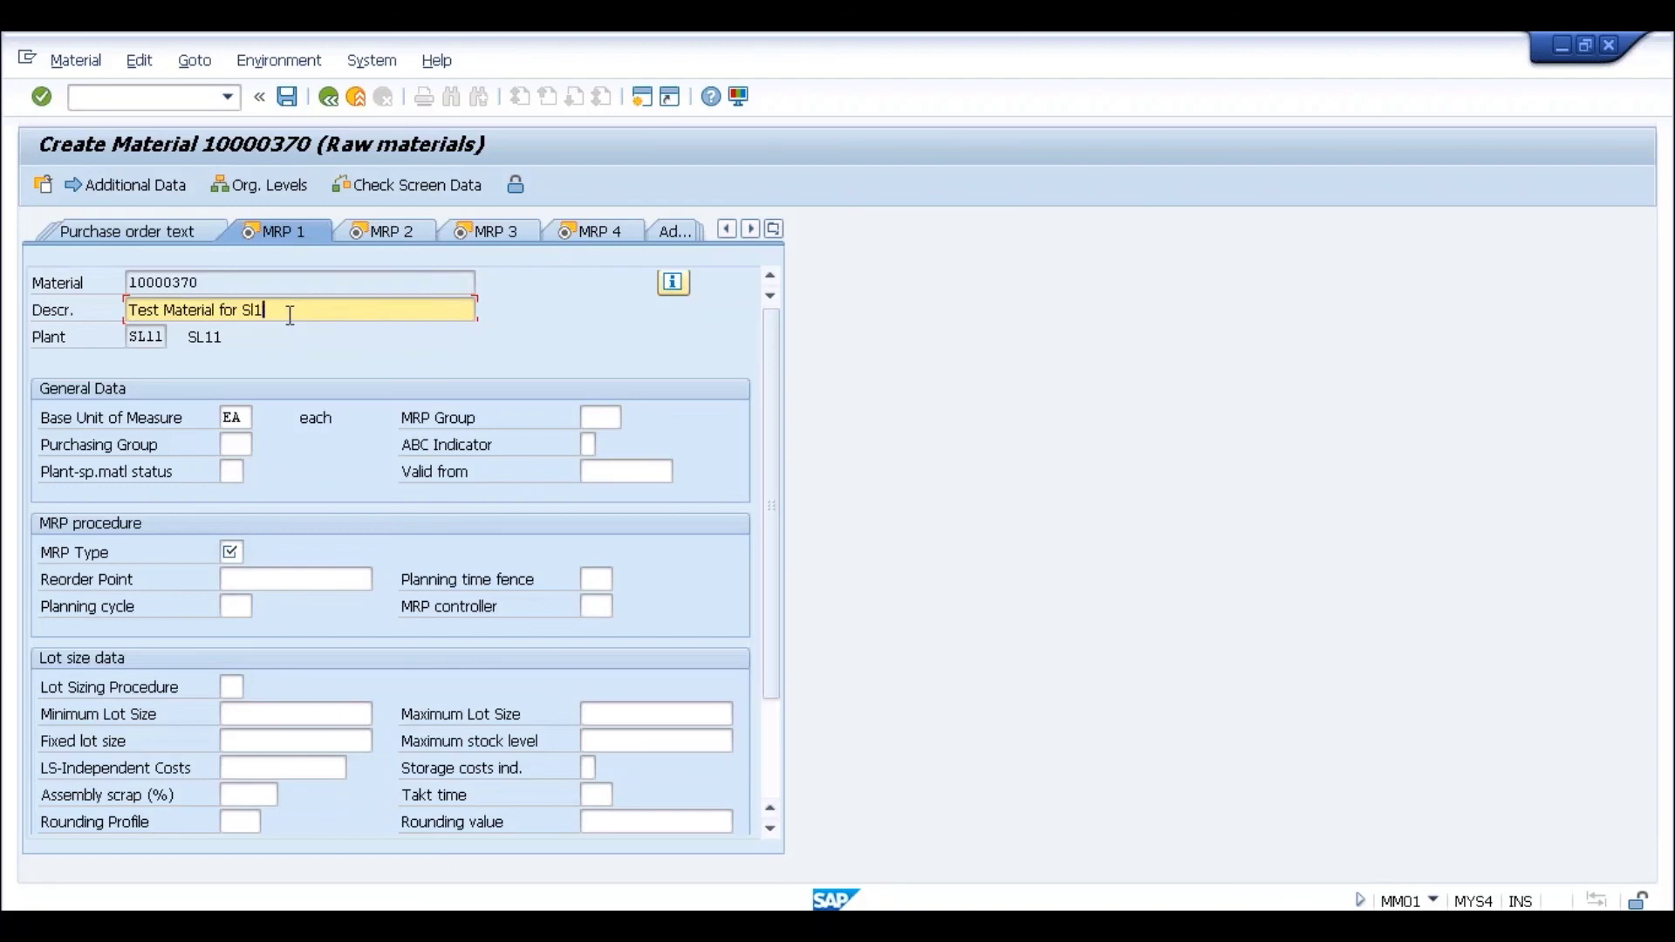
pyautogui.write('1')
pyautogui.click(286, 96)
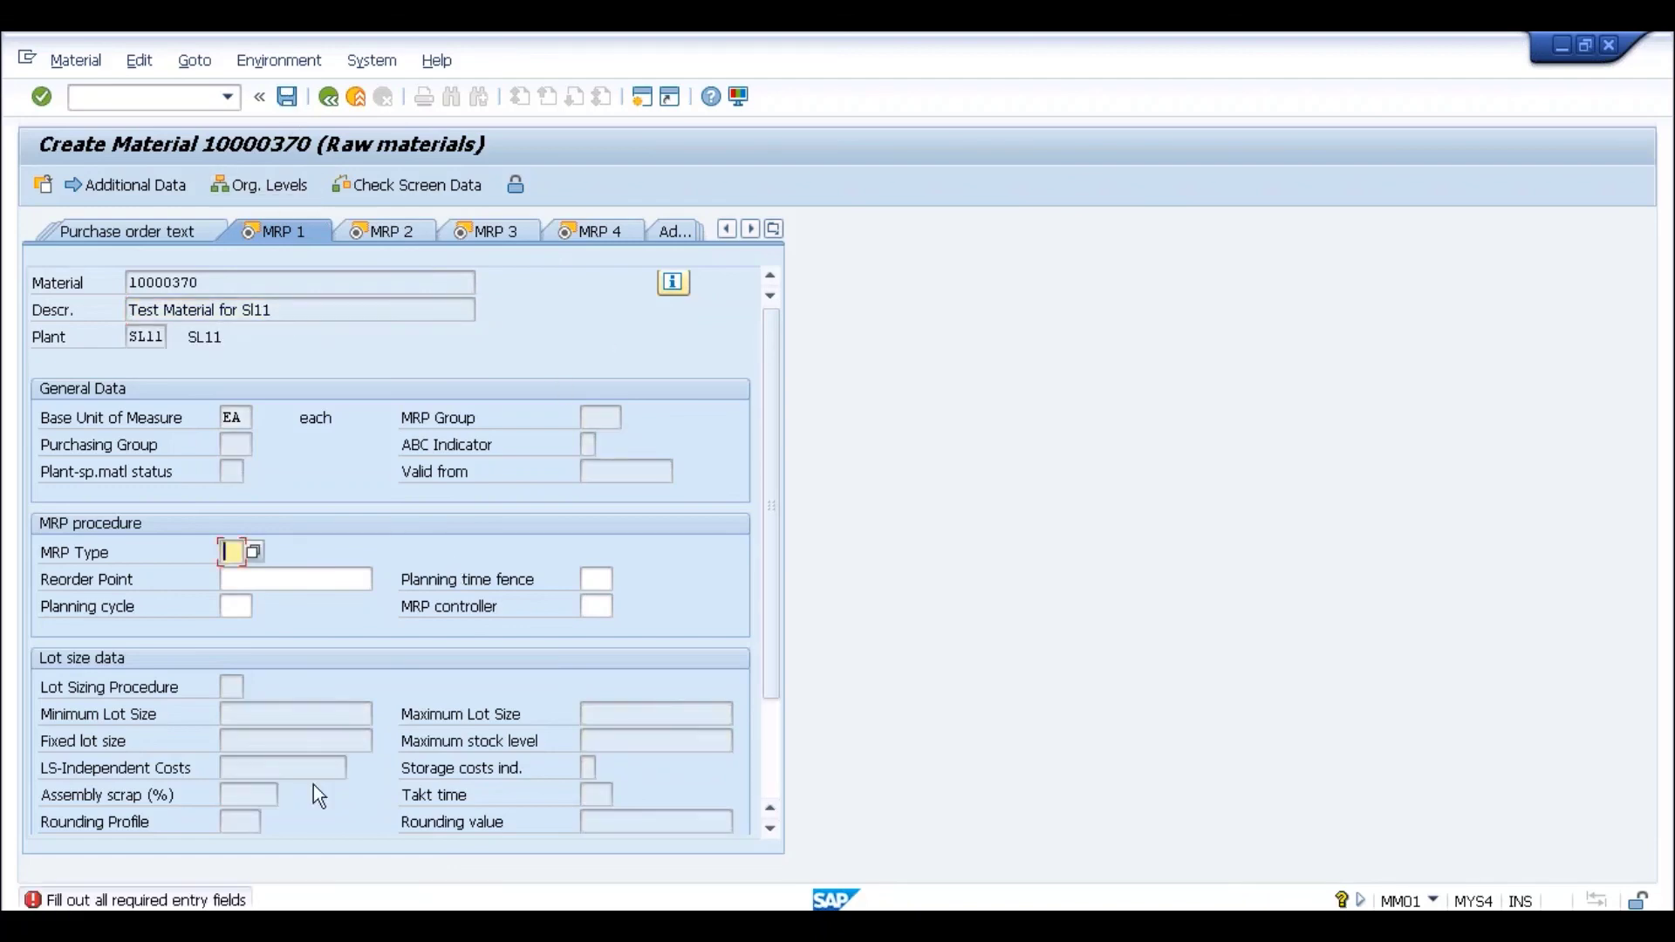
# Step: Choose MRP type PD from the value list for the material and confirm the entry
pyautogui.click(256, 553)
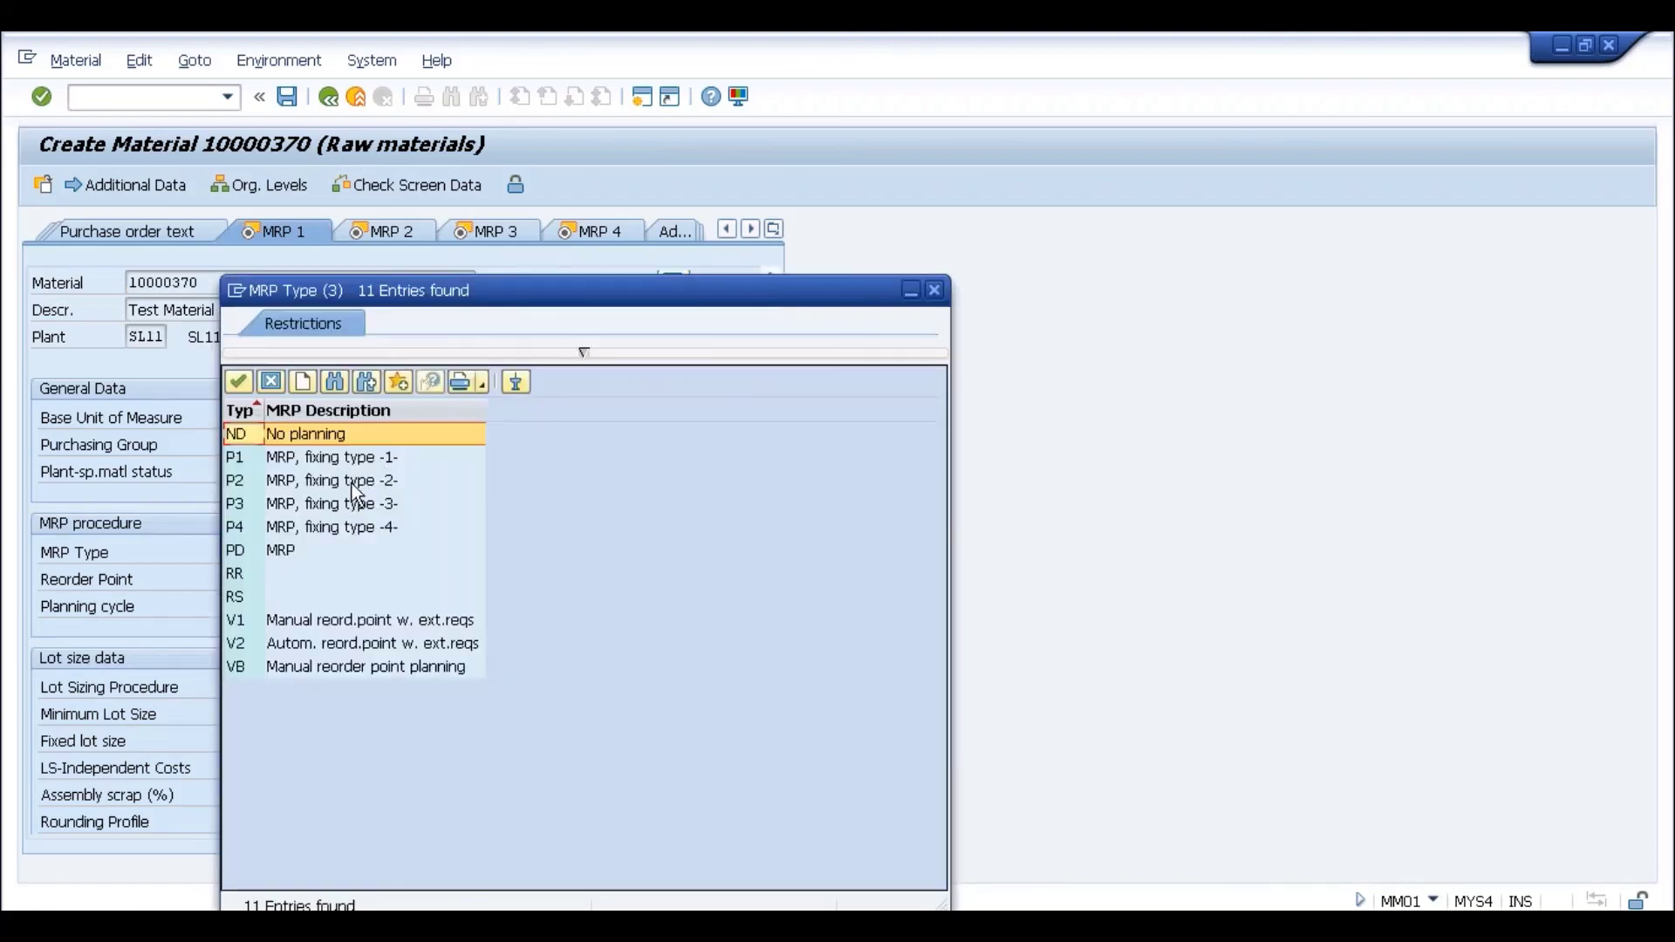
pyautogui.doubleClick(312, 549)
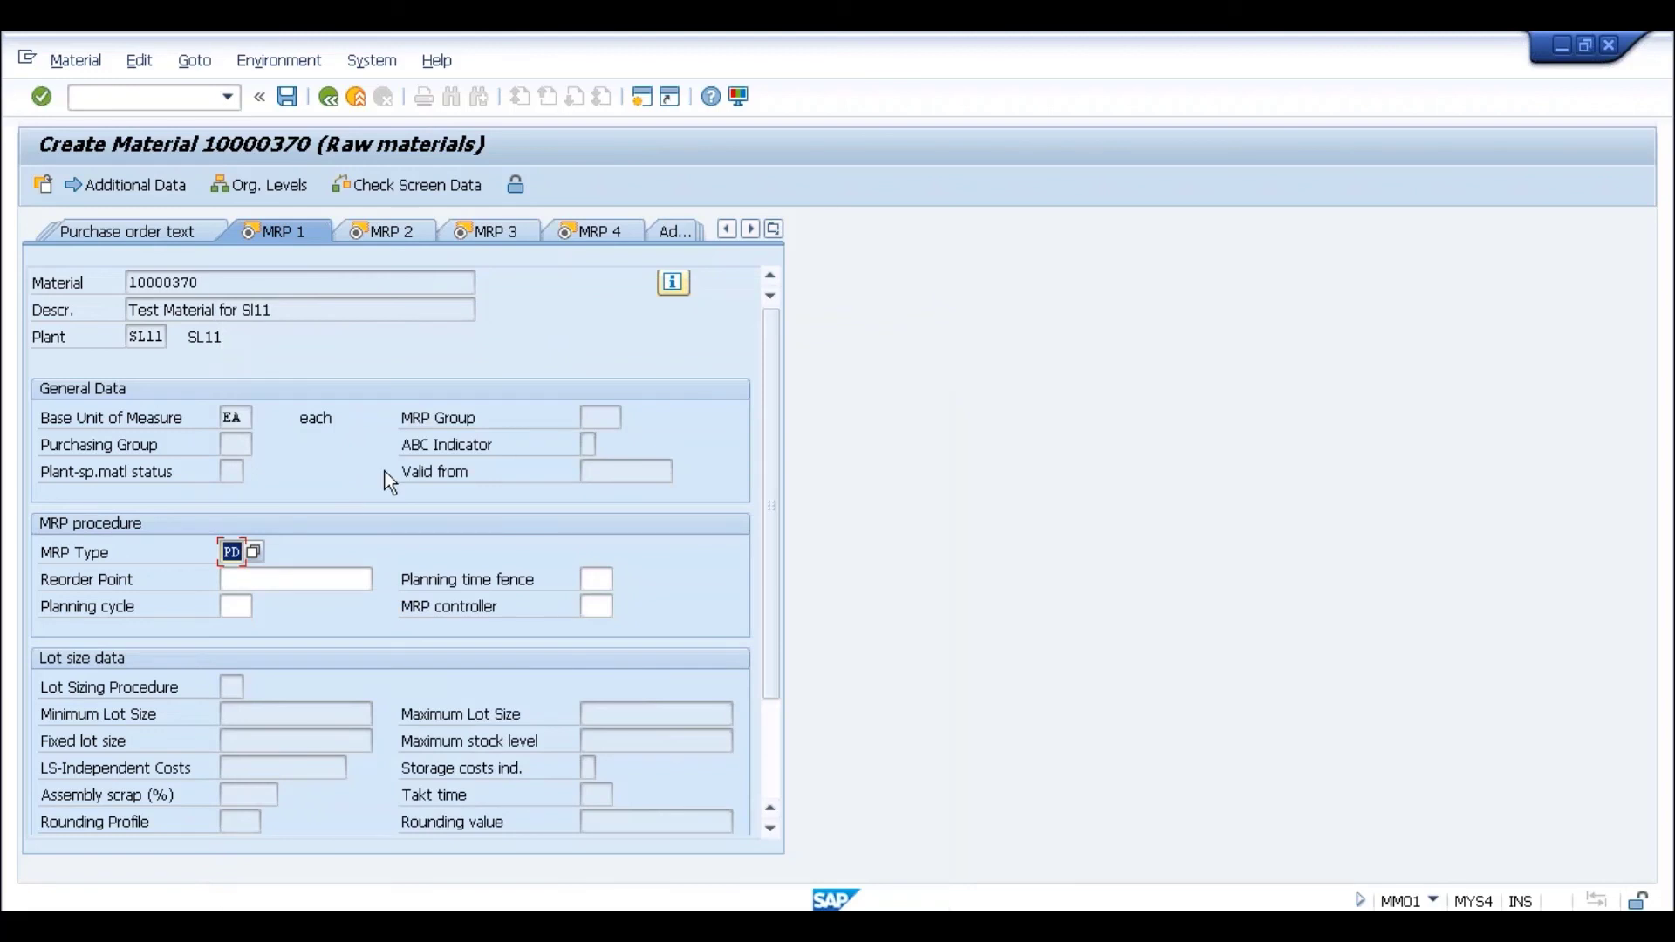
pyautogui.press('Return')
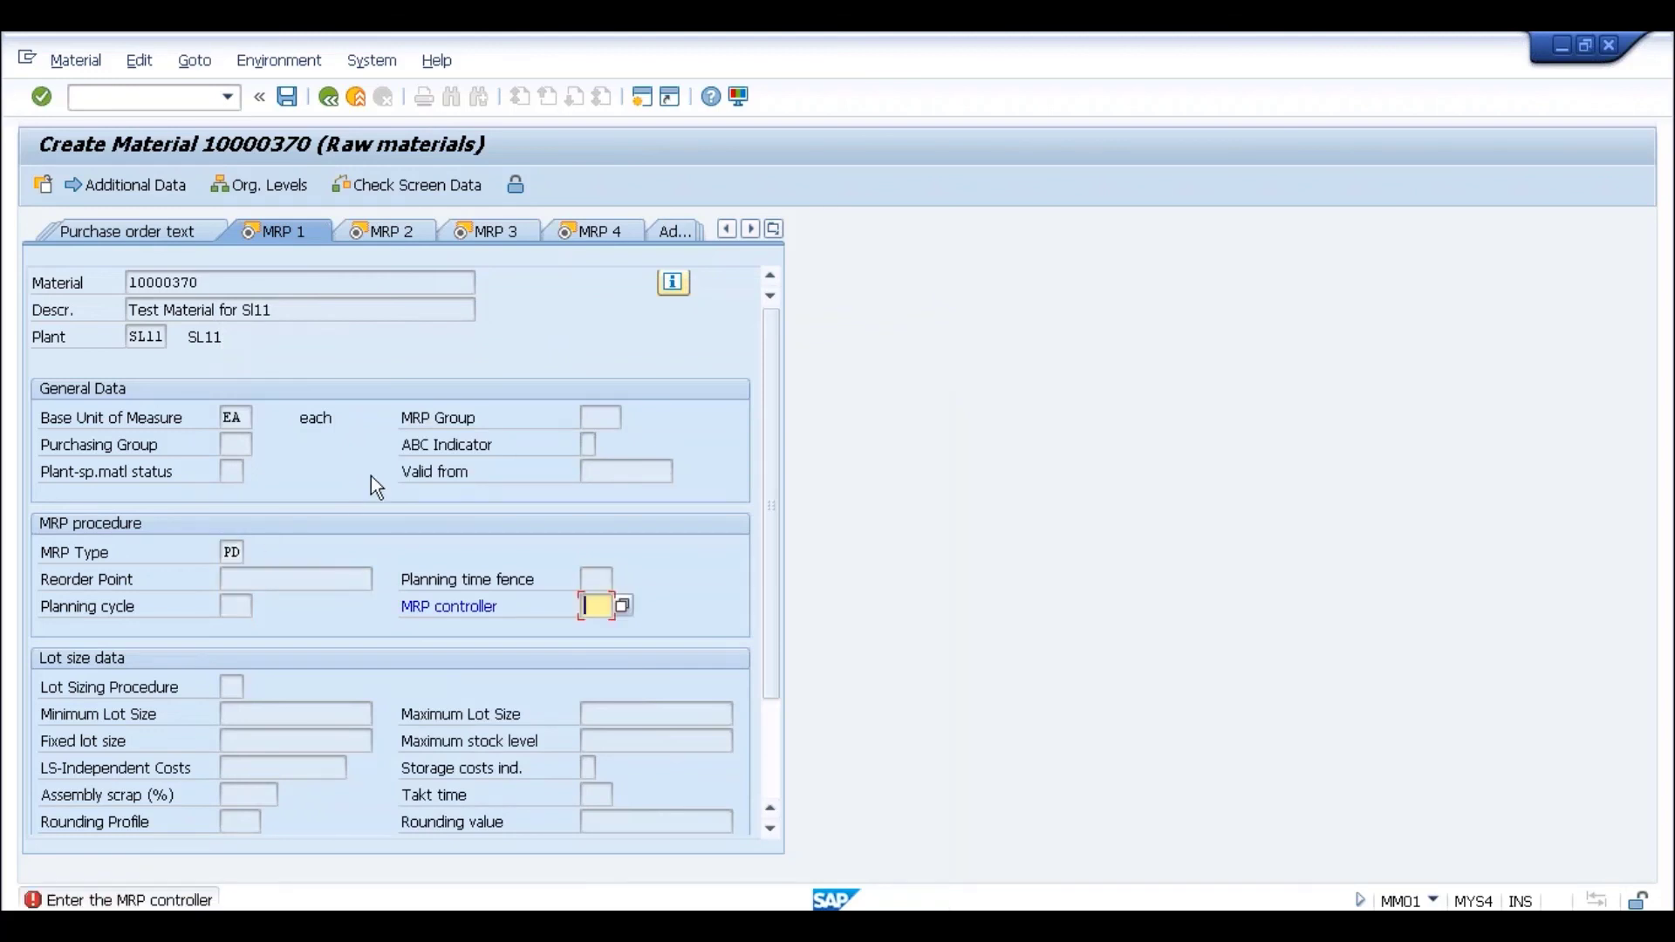
# Step: Open the Define MRP Controllers activity under Material Requirements Planning from the MRP controller value help, without specifying a customizing project
pyautogui.click(624, 605)
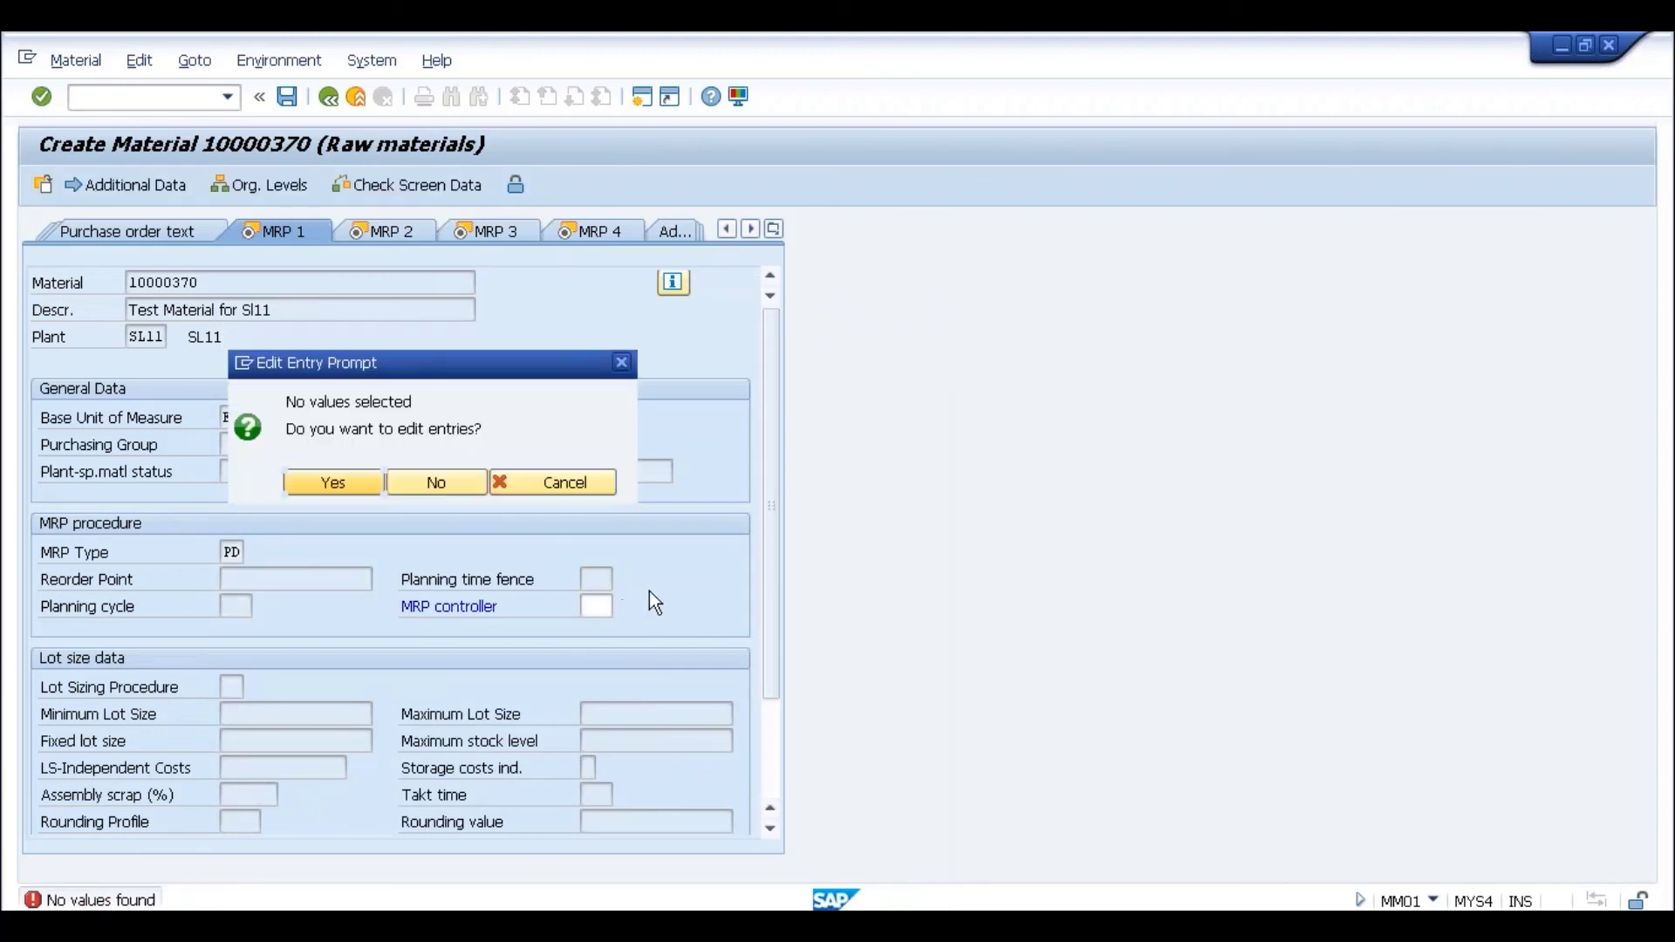
pyautogui.click(314, 476)
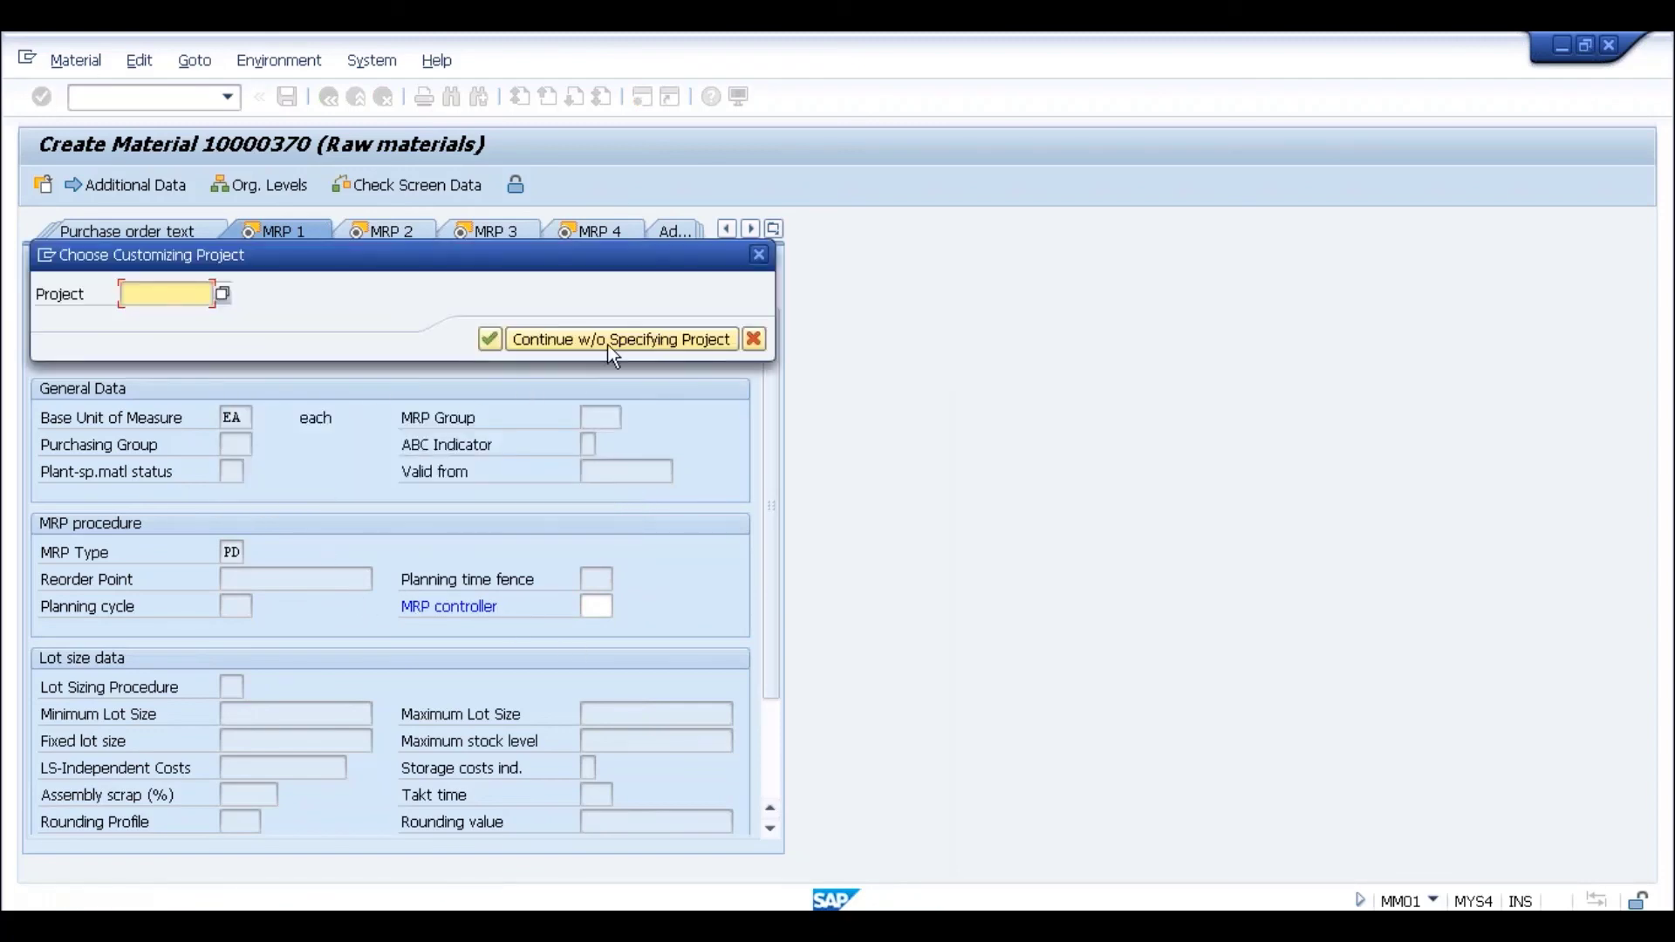
pyautogui.click(607, 340)
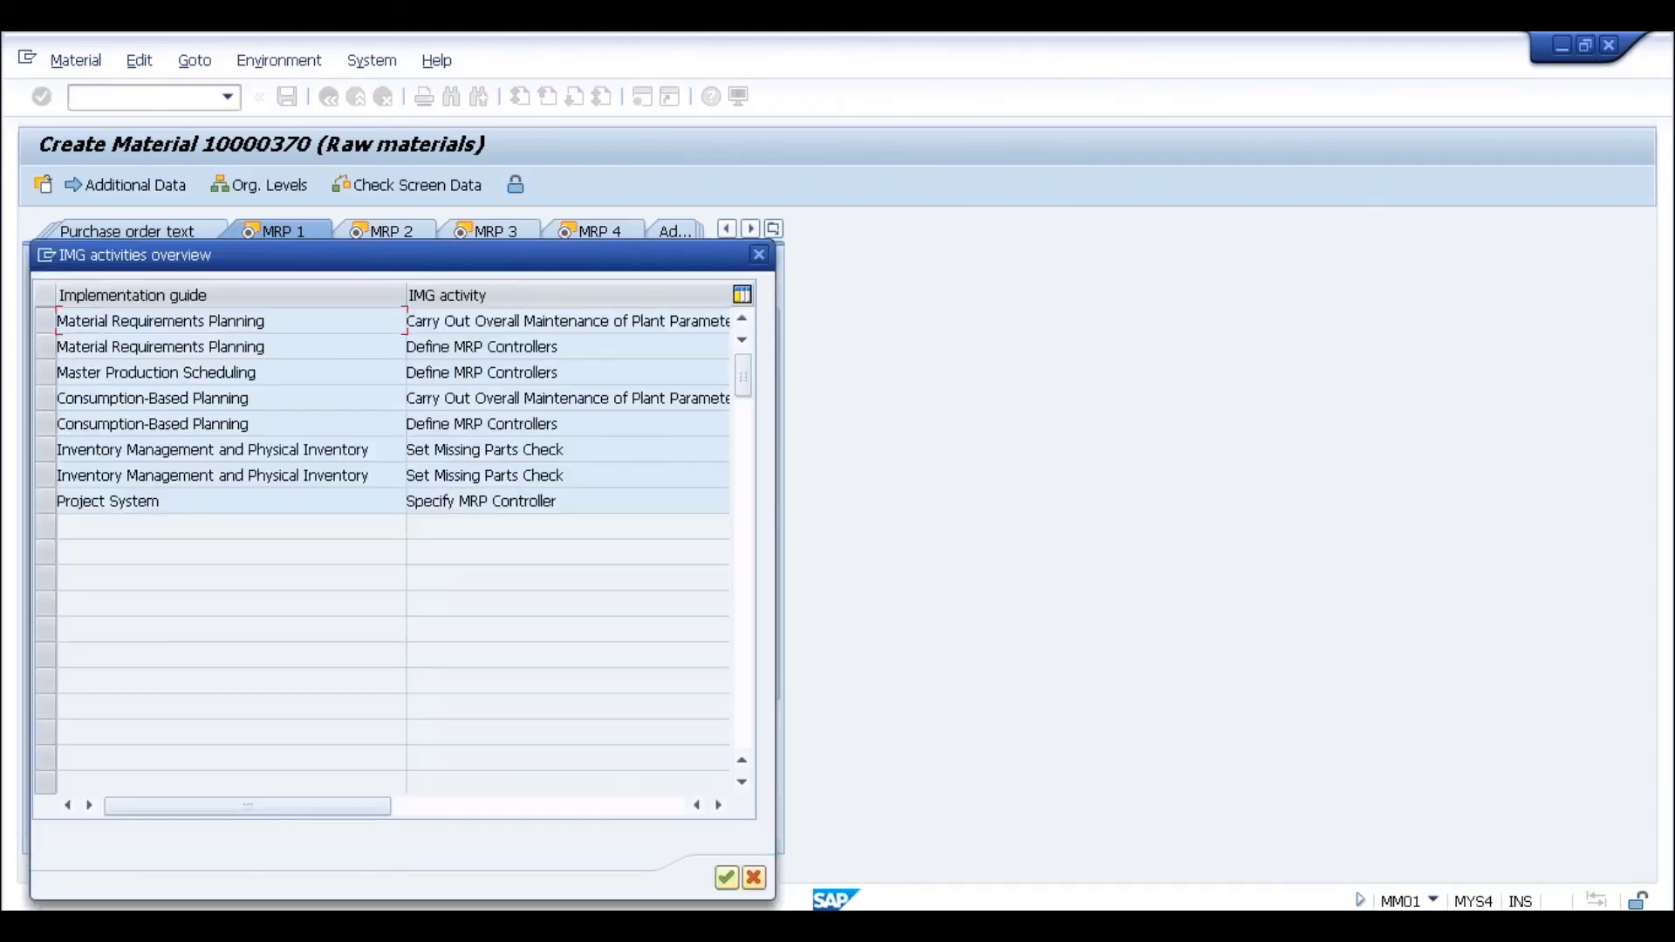
pyautogui.doubleClick(492, 346)
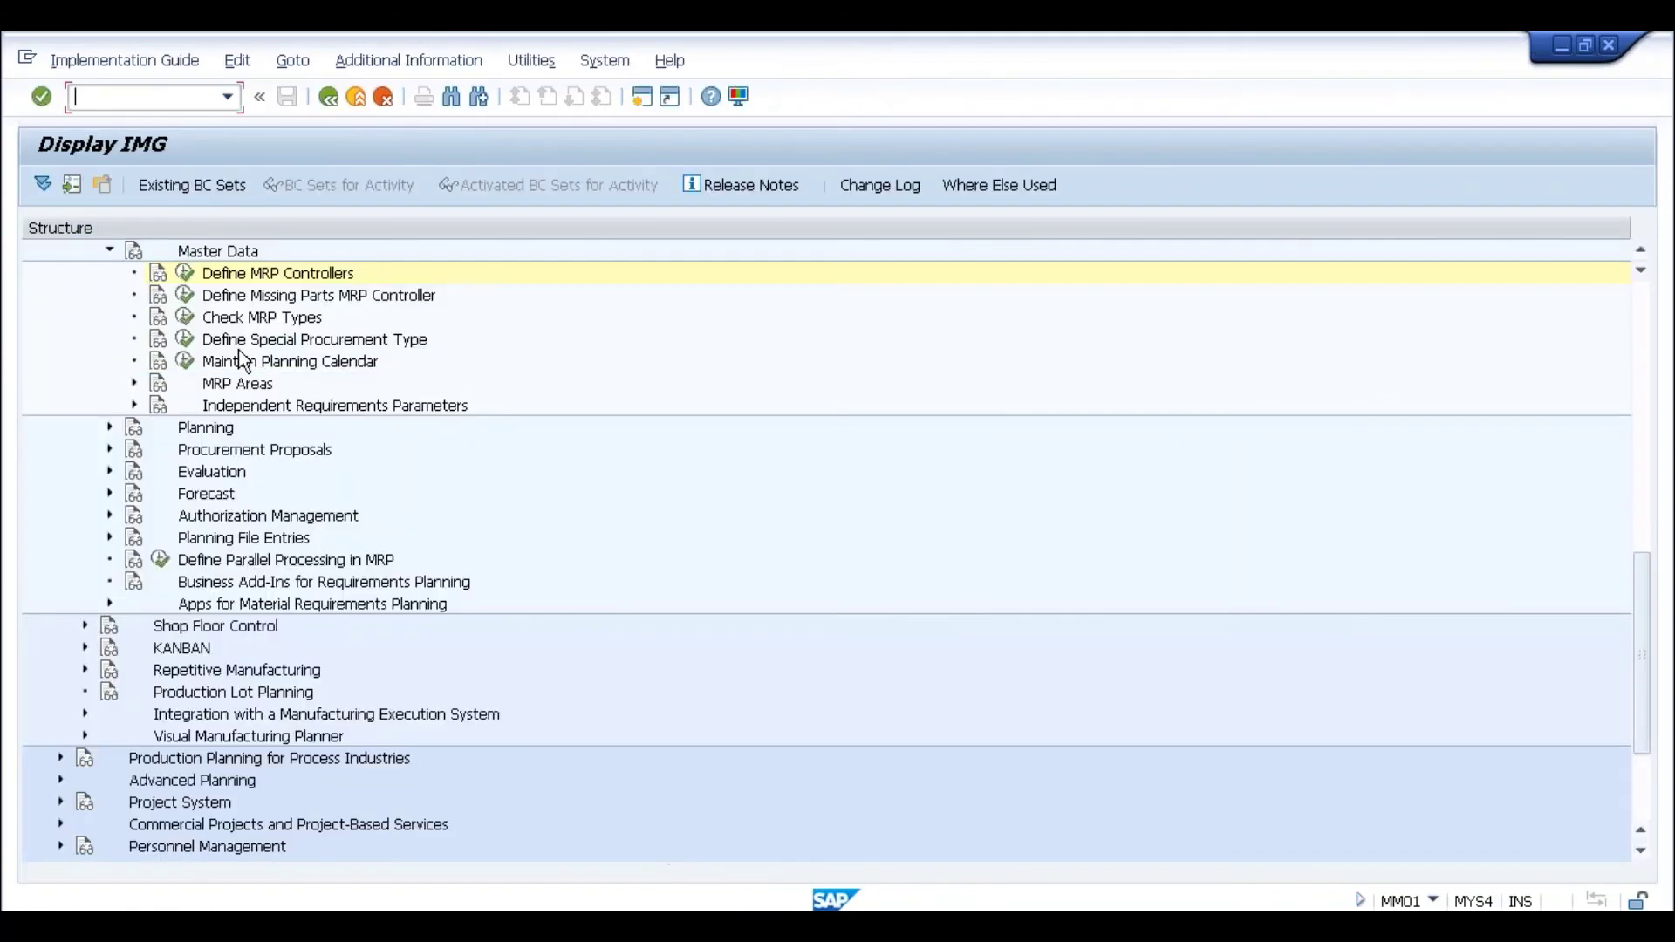
pyautogui.click(186, 273)
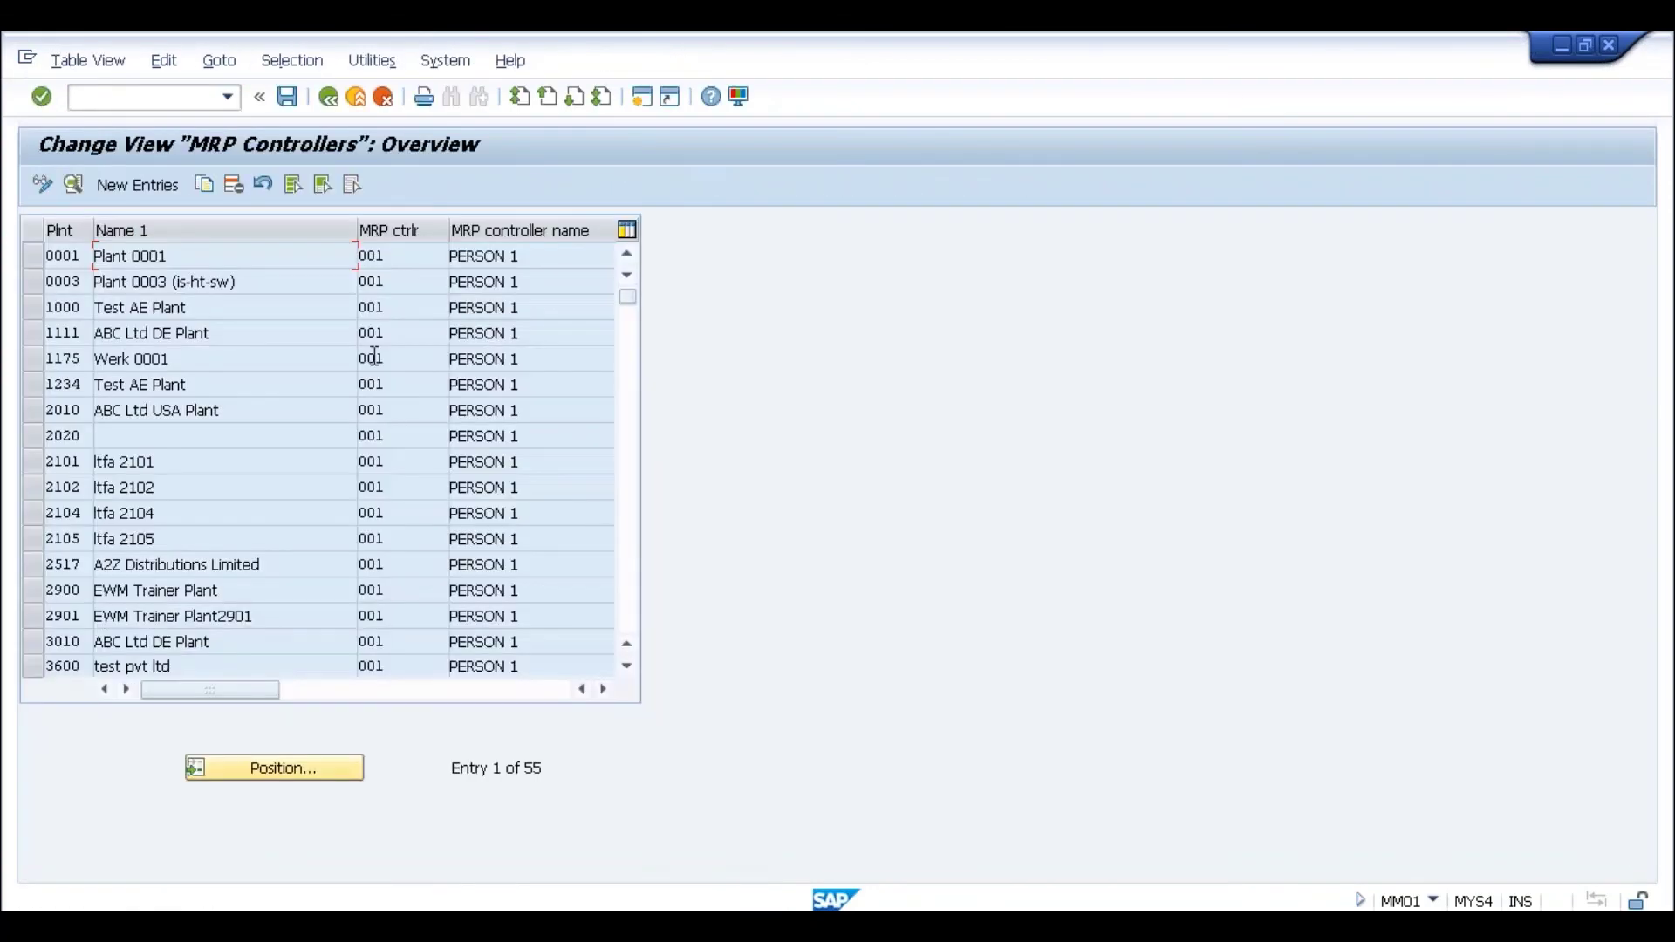
# Step: Copy the MRP controller 001 entry of plant 2105 to plant SL11 and save it under the proposed customizing request
pyautogui.click(124, 190)
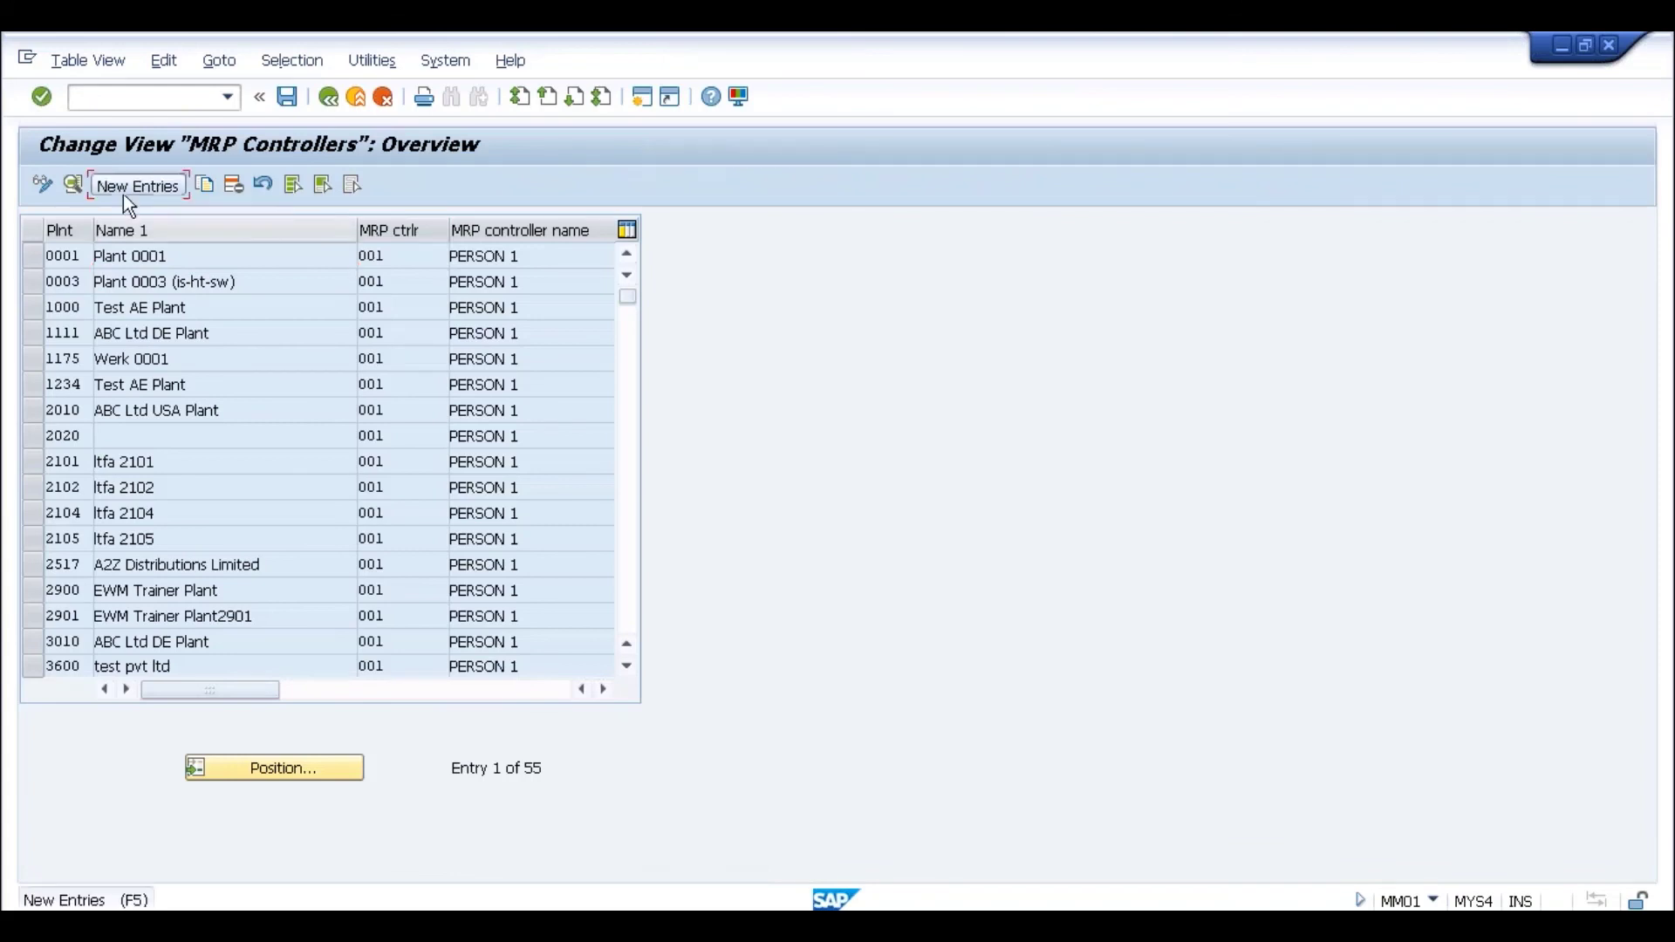
pyautogui.click(328, 97)
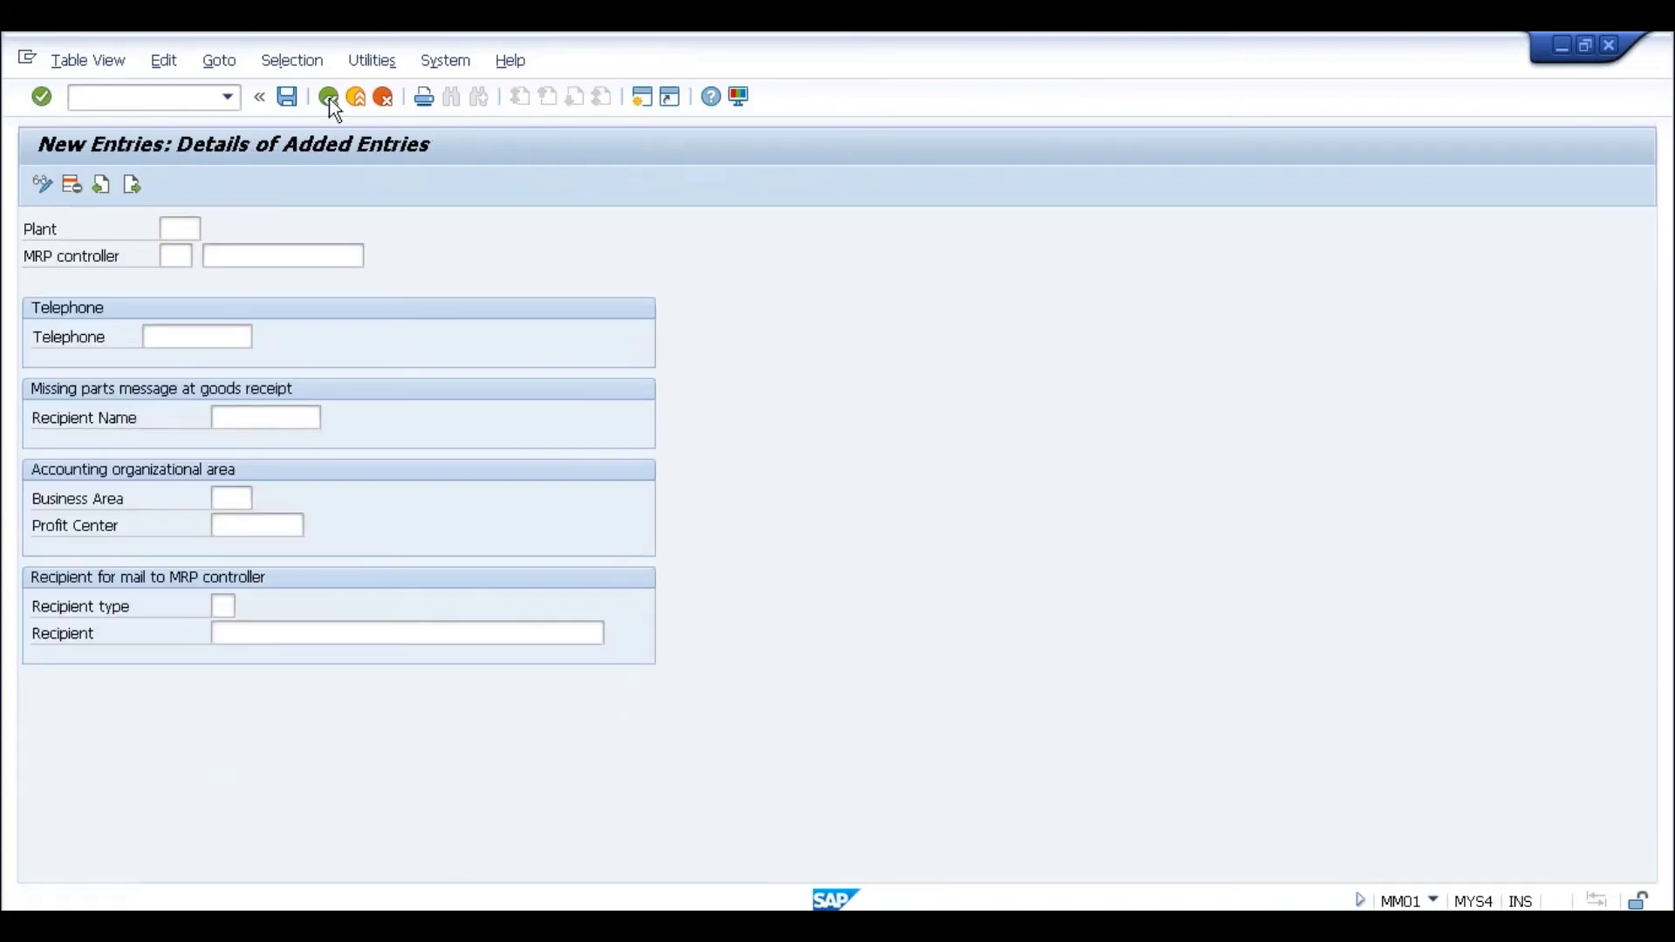
pyautogui.click(40, 534)
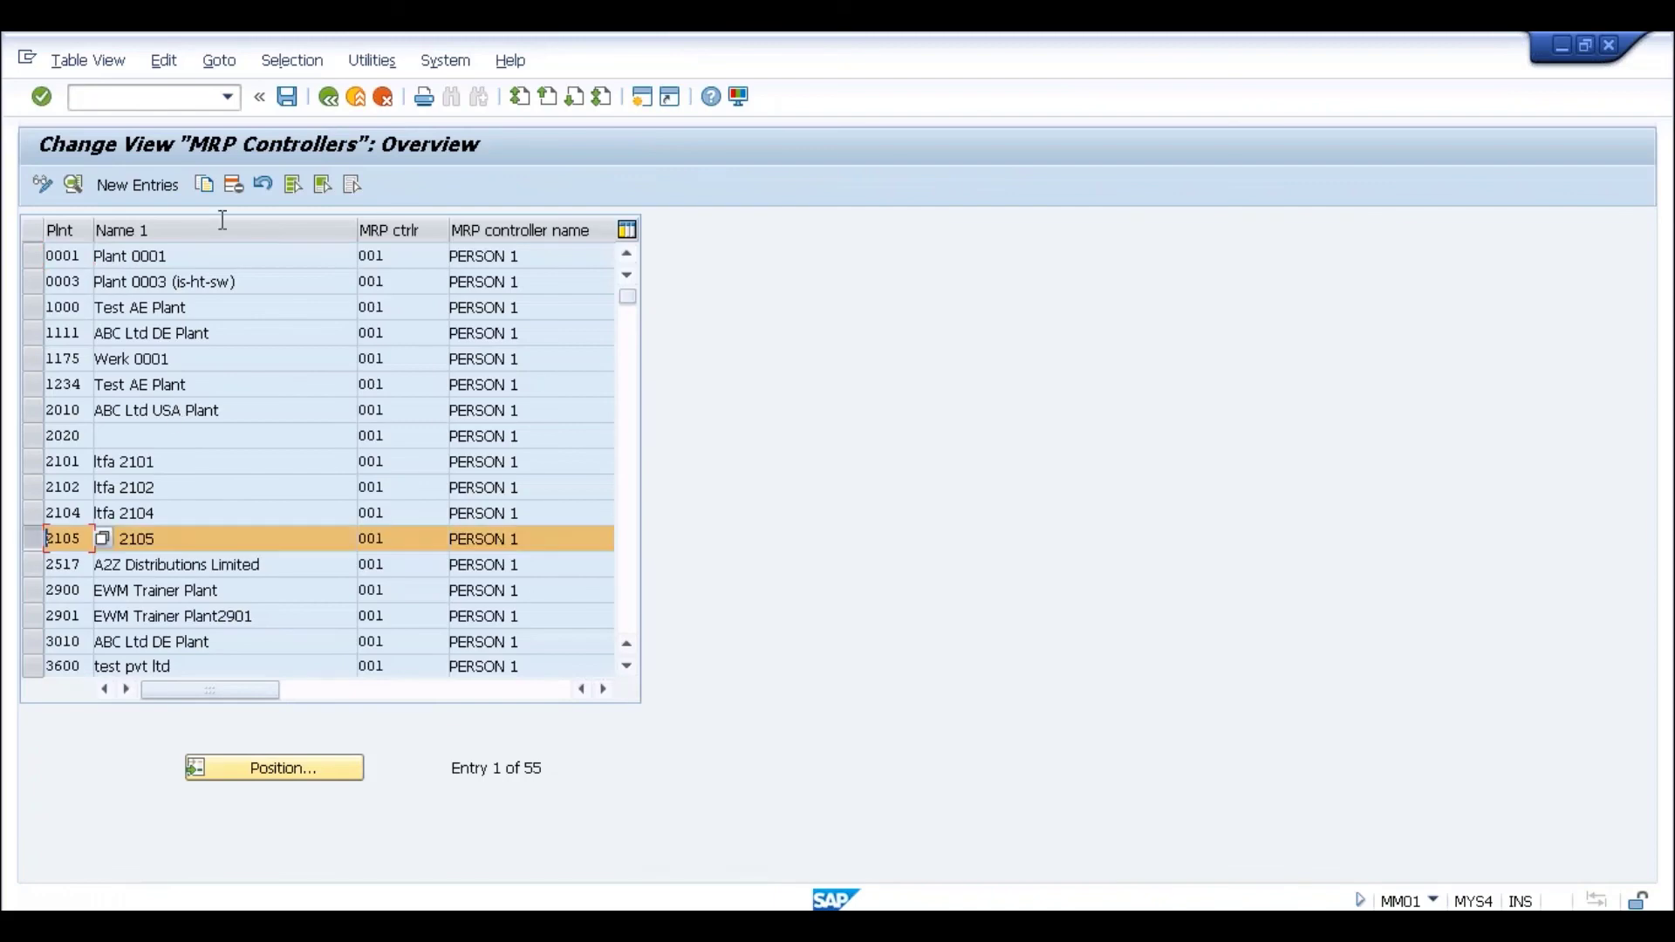
pyautogui.click(207, 187)
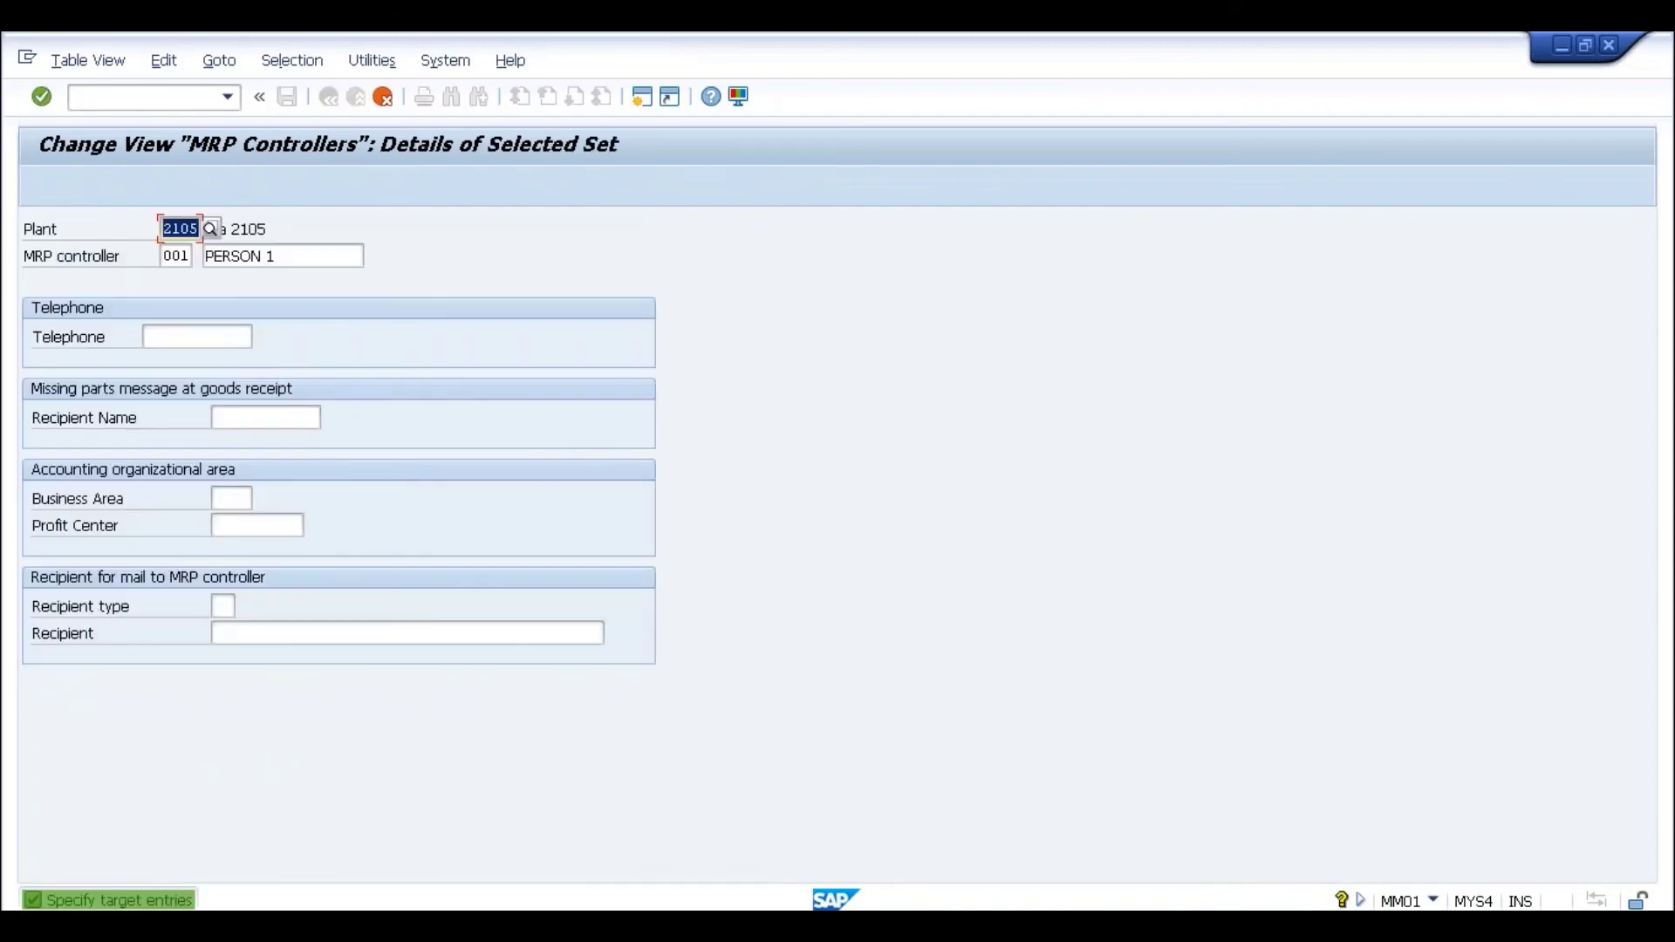
pyautogui.write('S111')
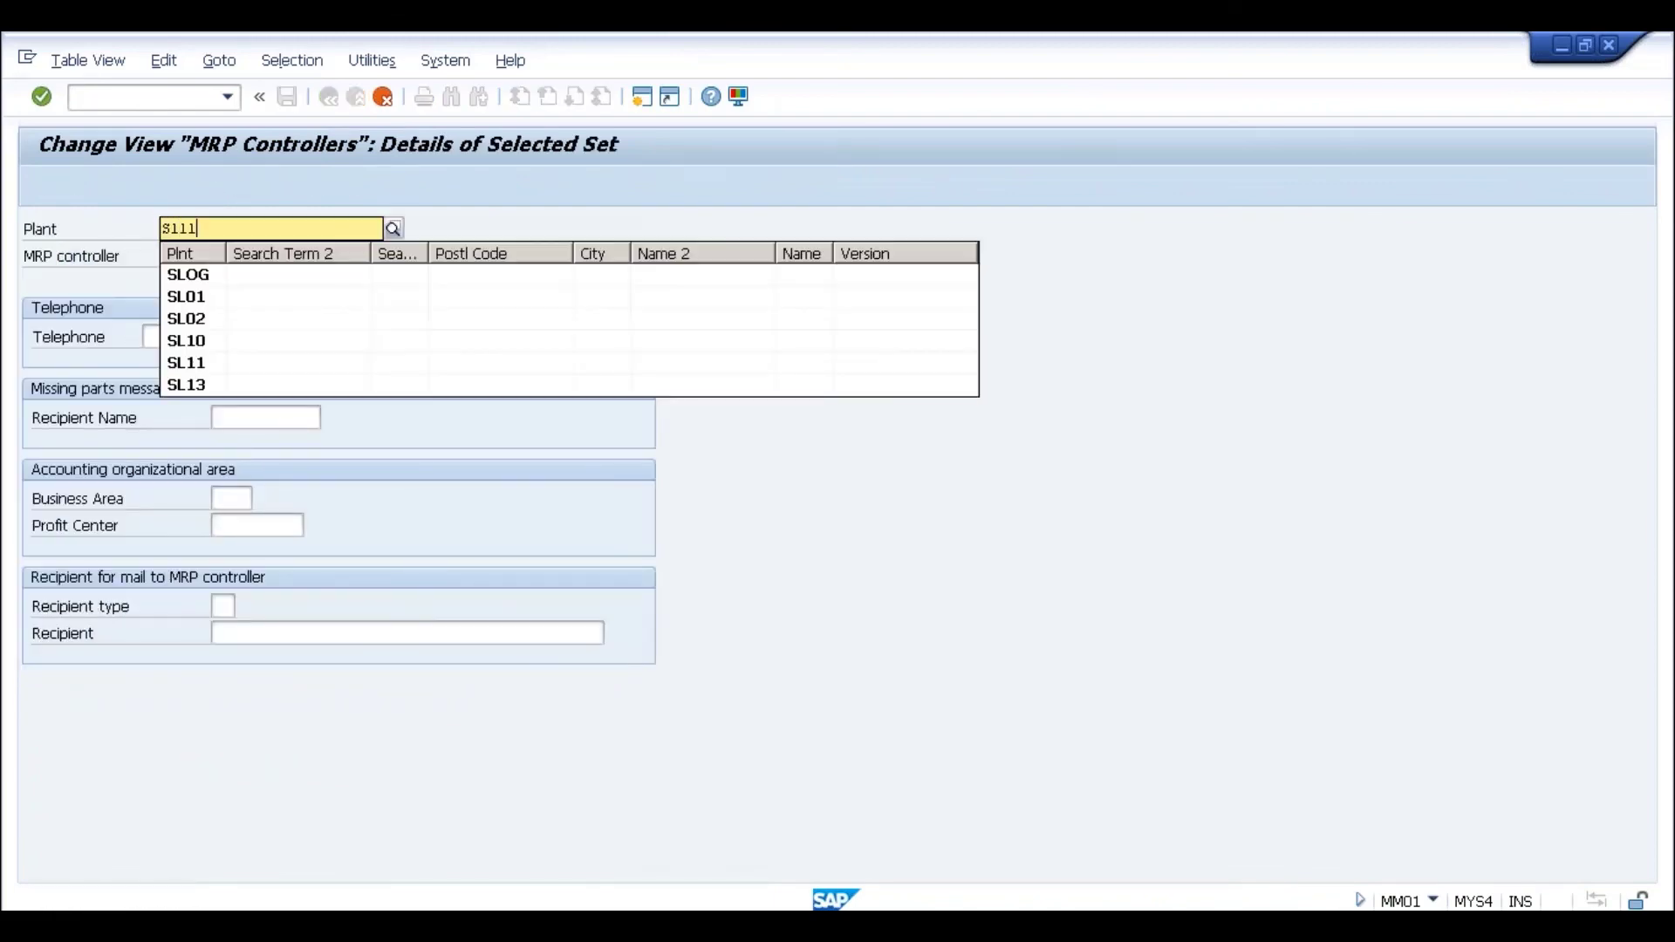
pyautogui.press('Return')
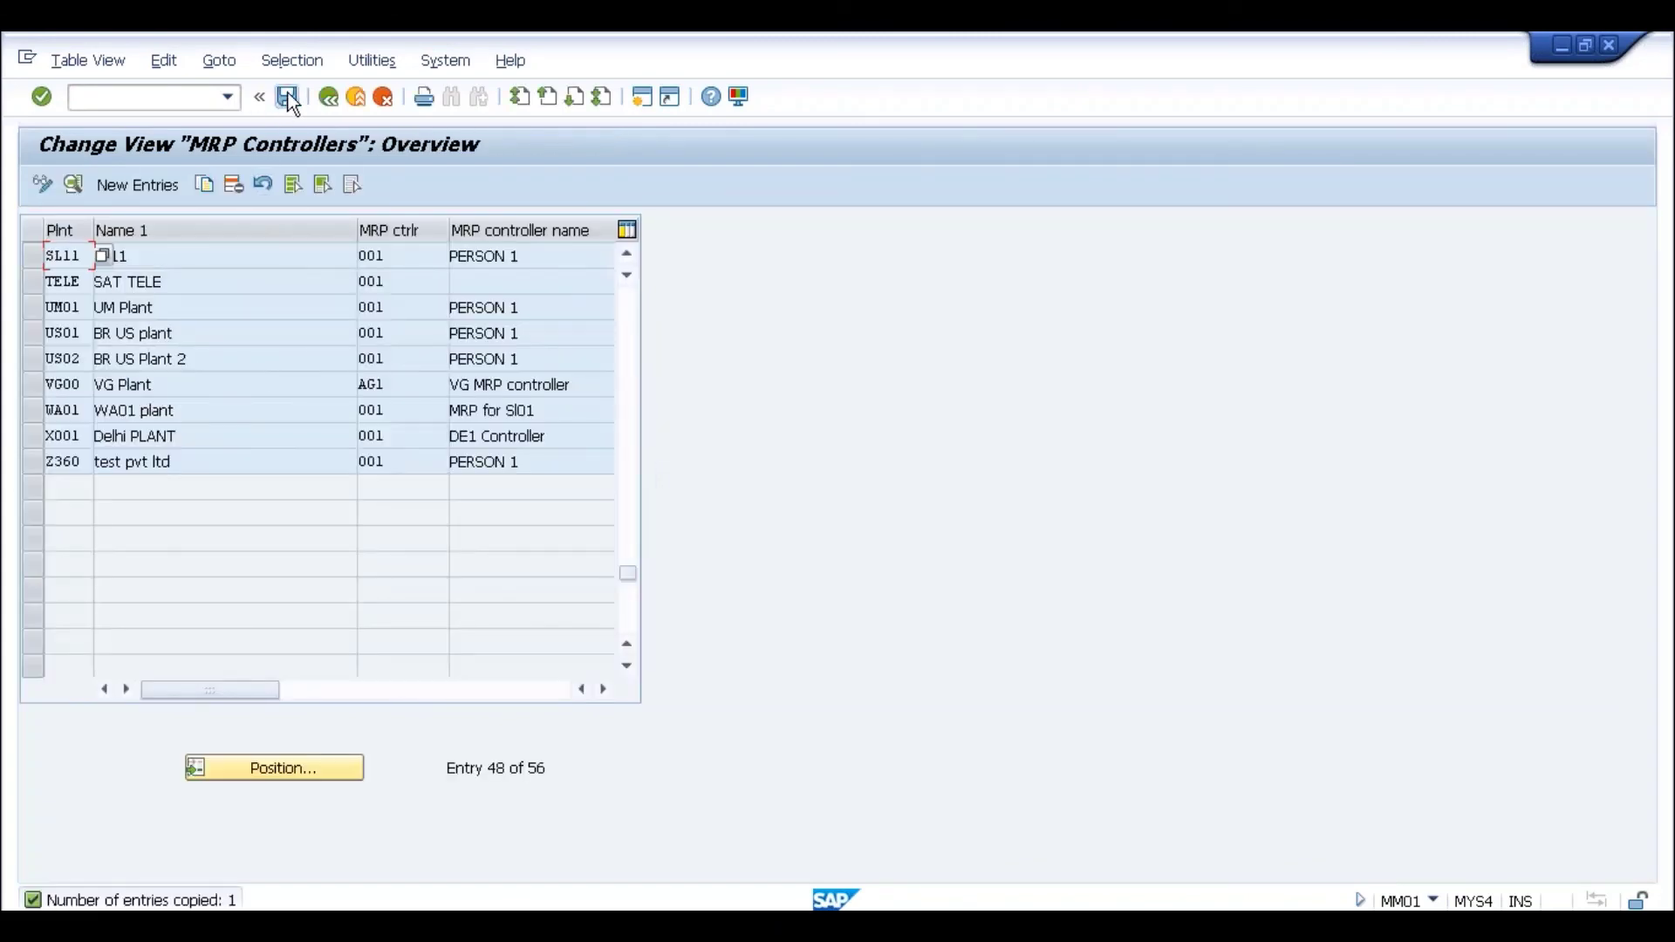
pyautogui.click(288, 96)
pyautogui.click(363, 446)
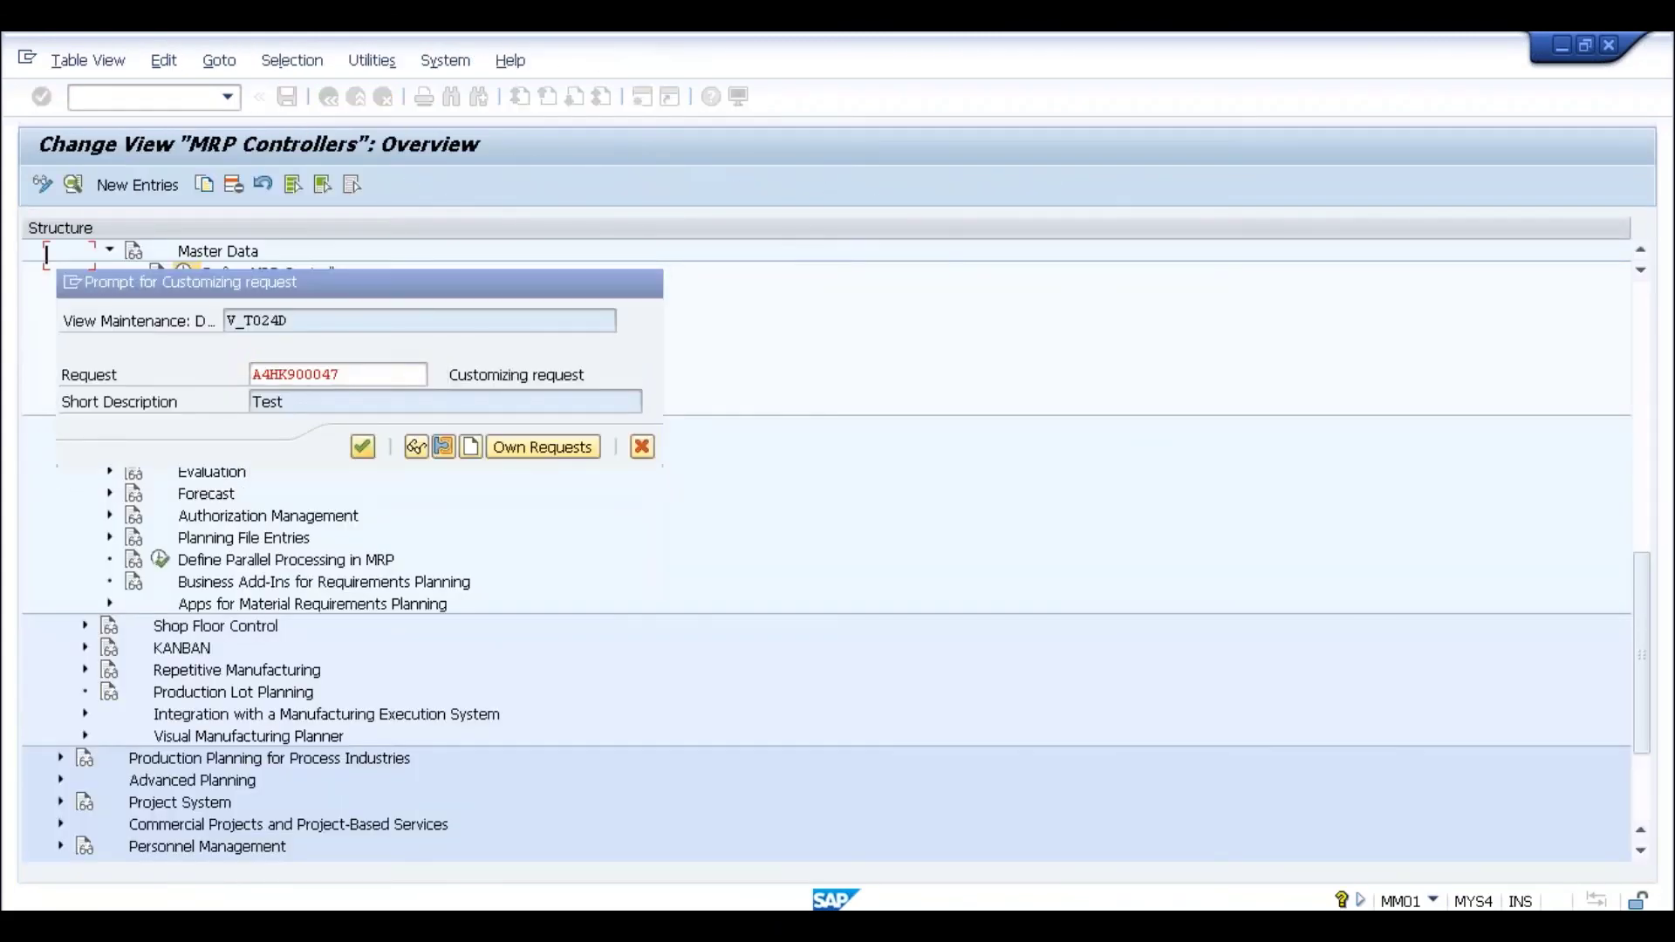
# Step: Return from customizing to the new material's MRP 1 view and assign MRP controller 001
pyautogui.click(329, 101)
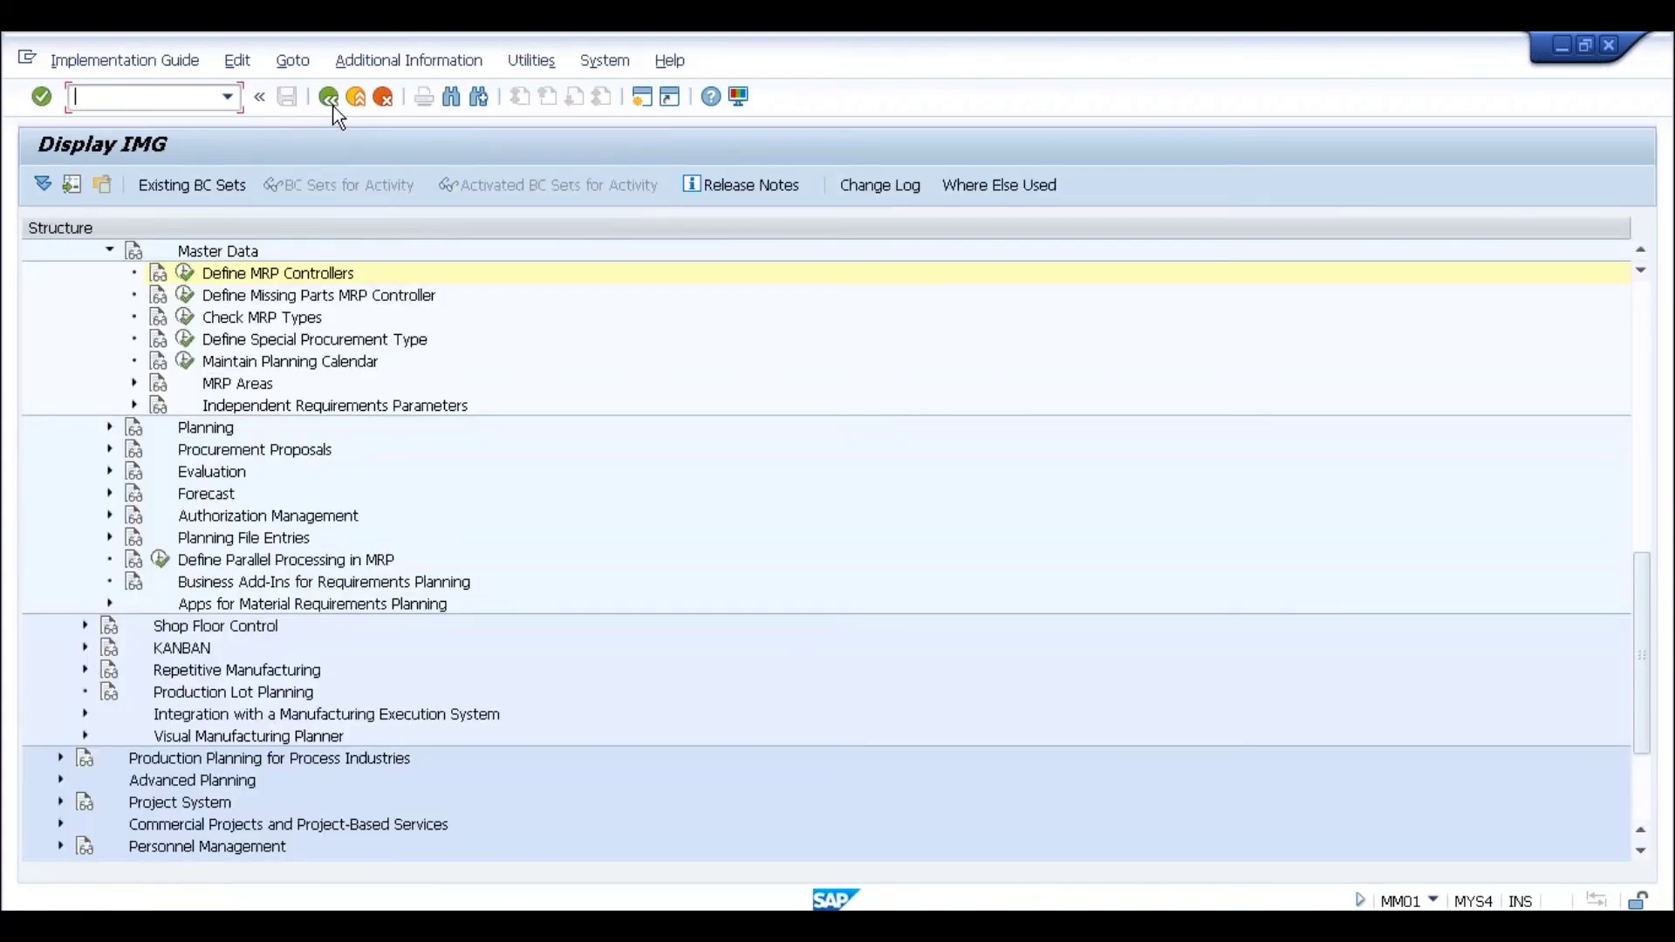
pyautogui.click(332, 103)
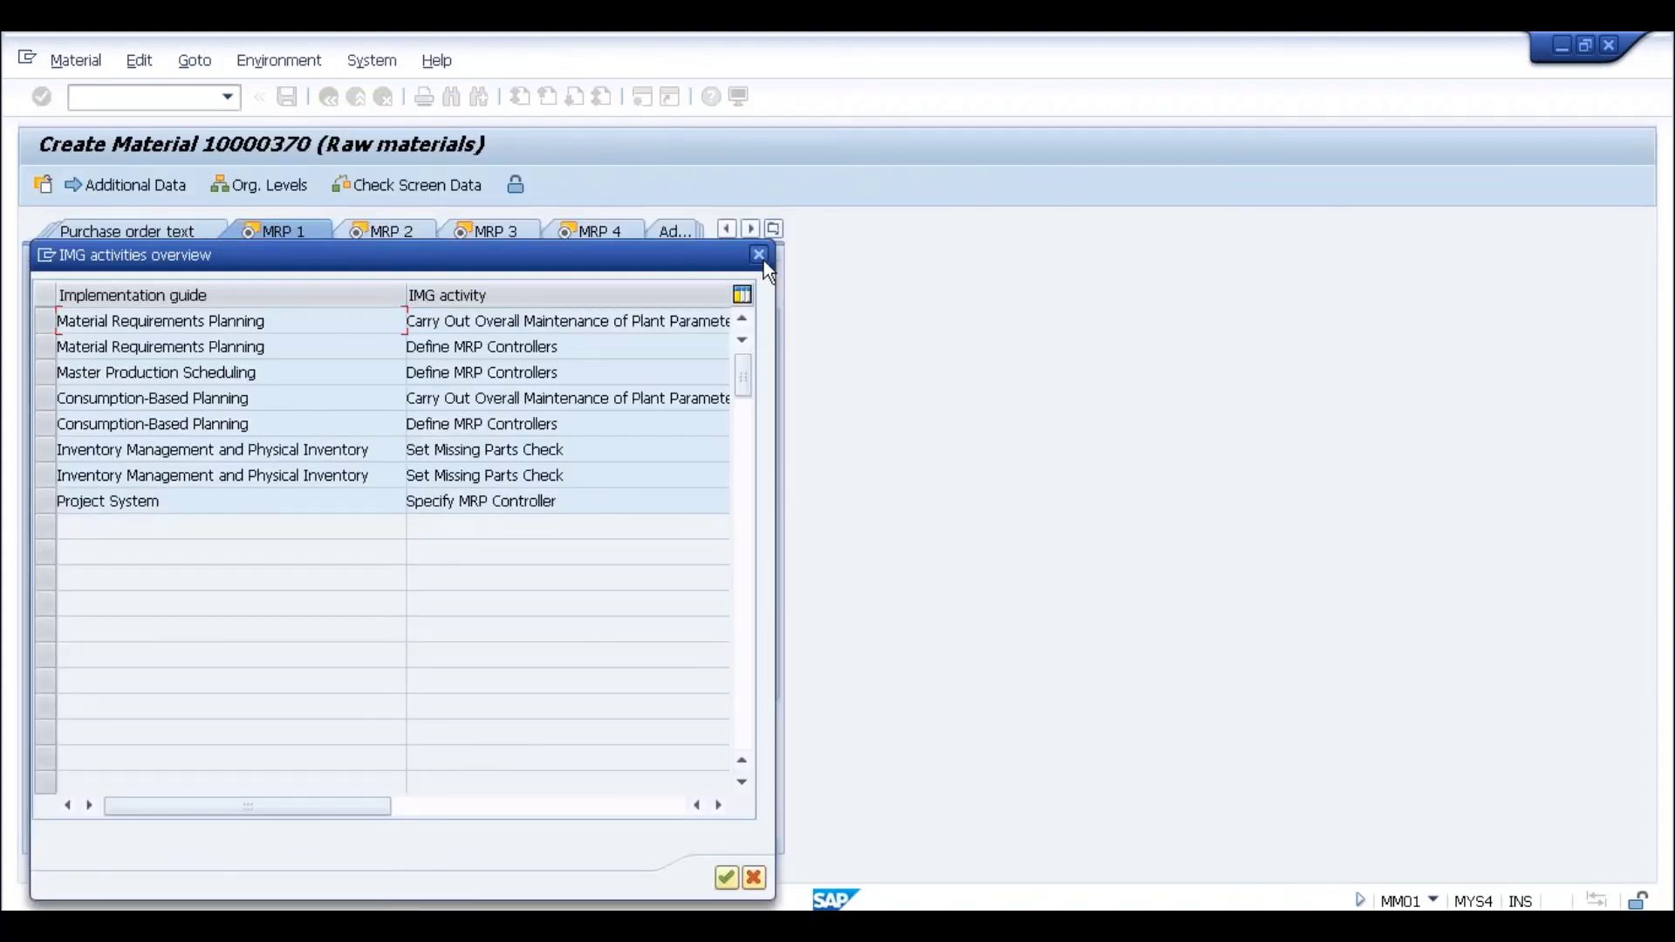
pyautogui.click(759, 255)
pyautogui.click(616, 239)
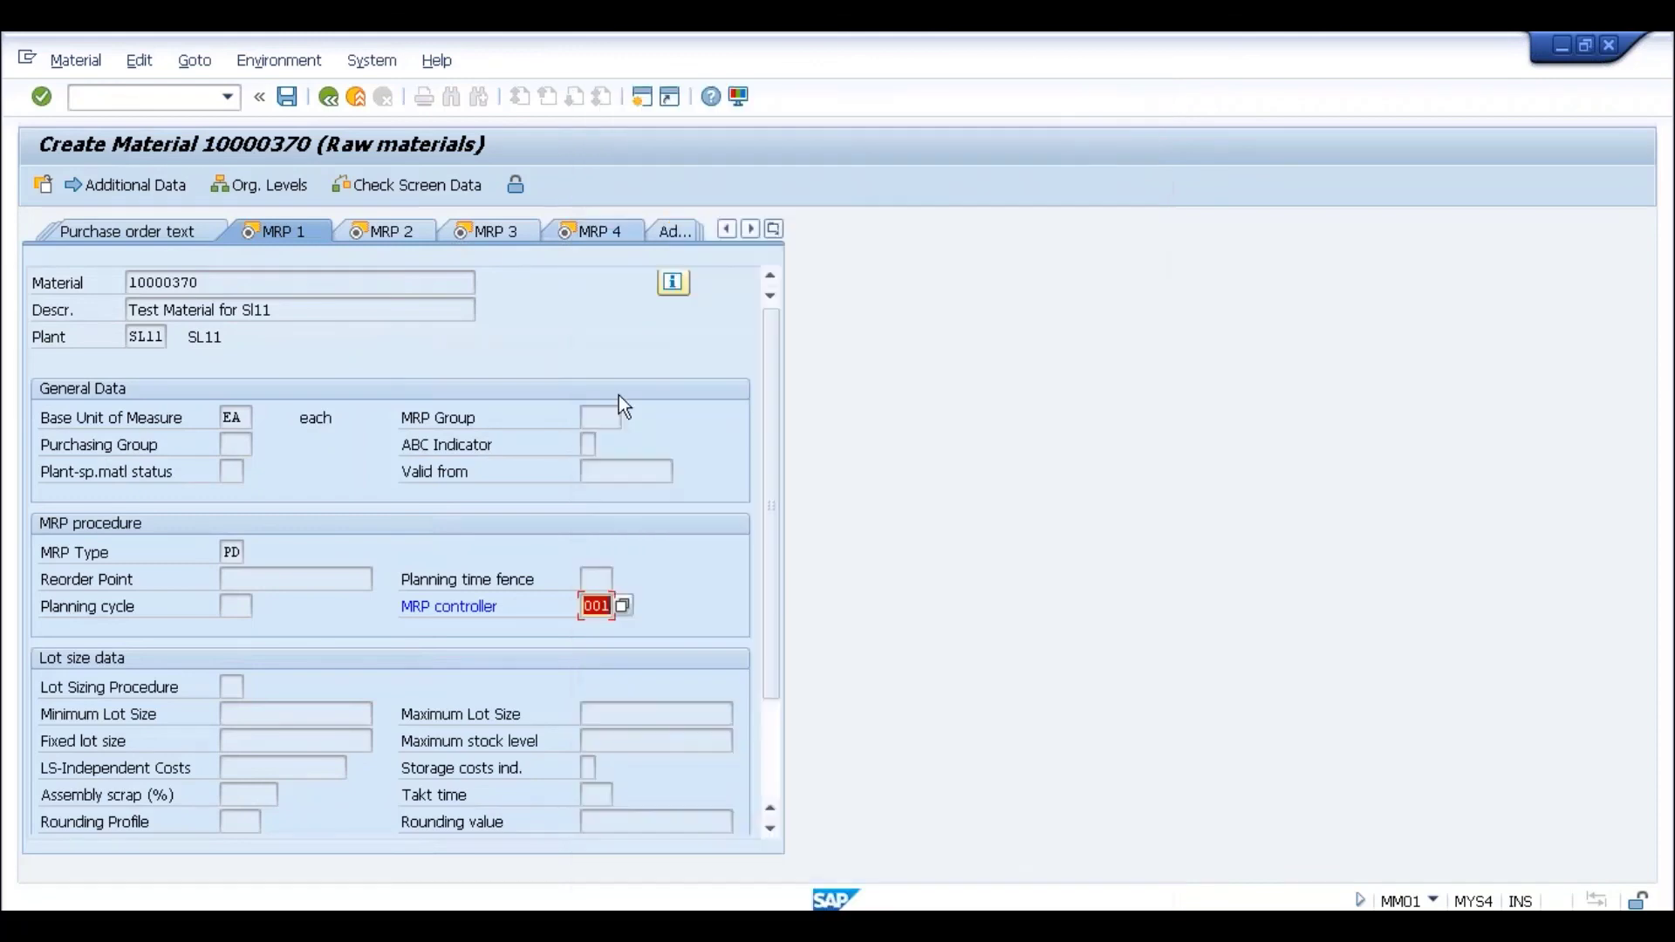
pyautogui.press('Return')
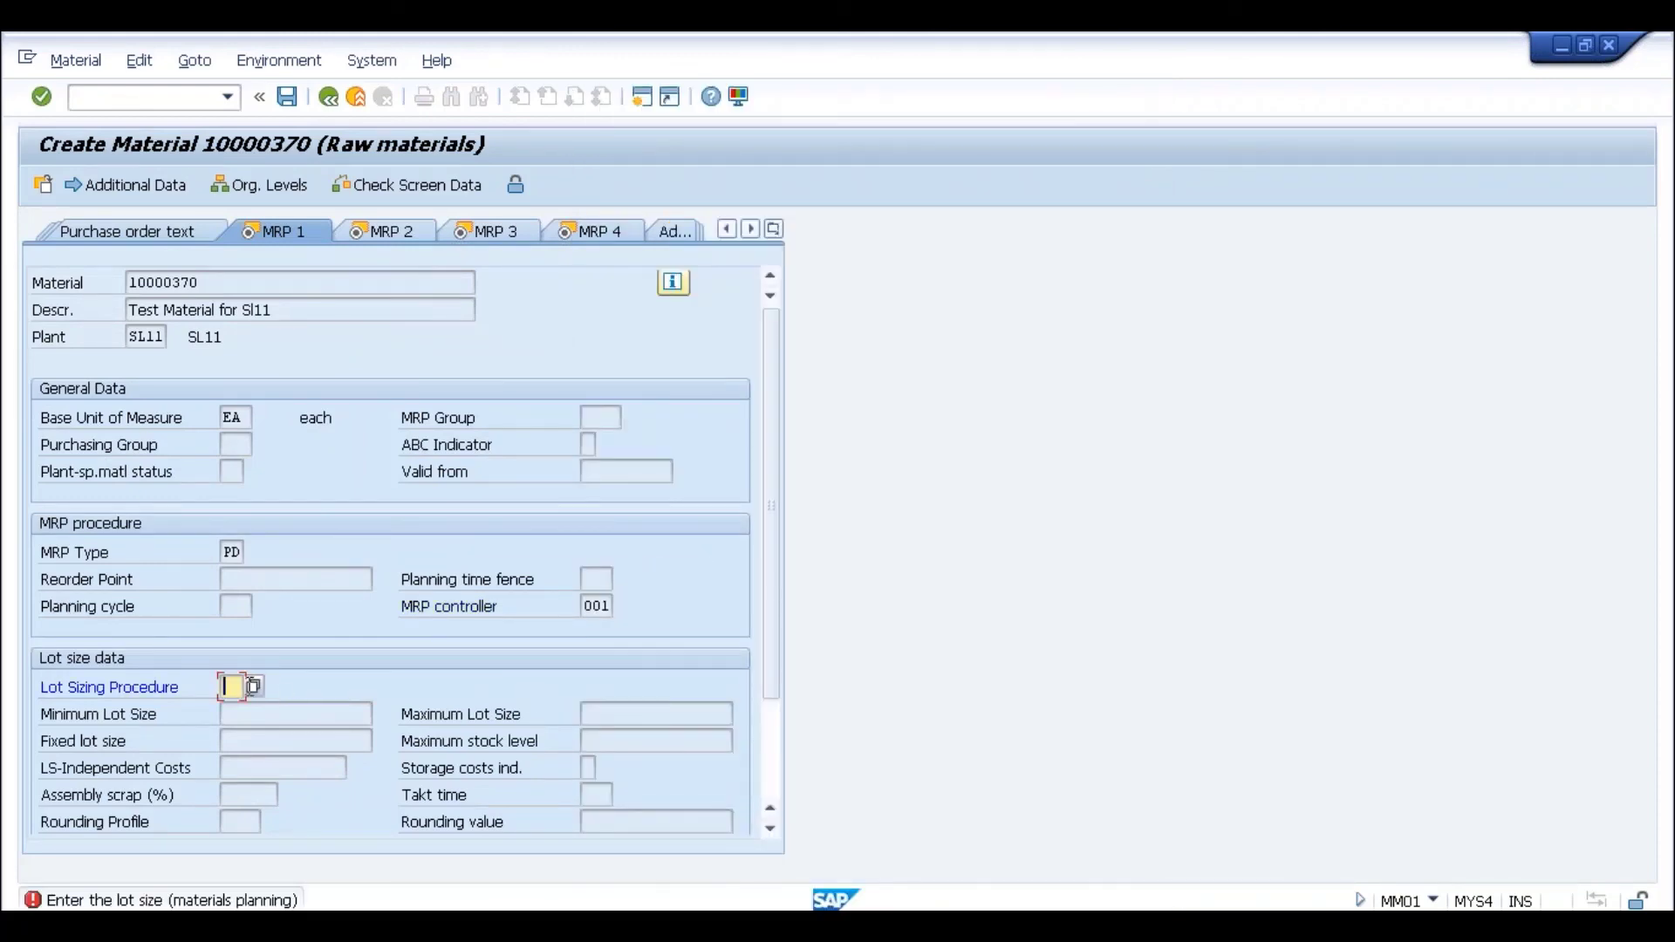
# Step: Choose lot sizing procedure EX (lot-for-lot order quantity) from the value list and save the material
pyautogui.click(253, 688)
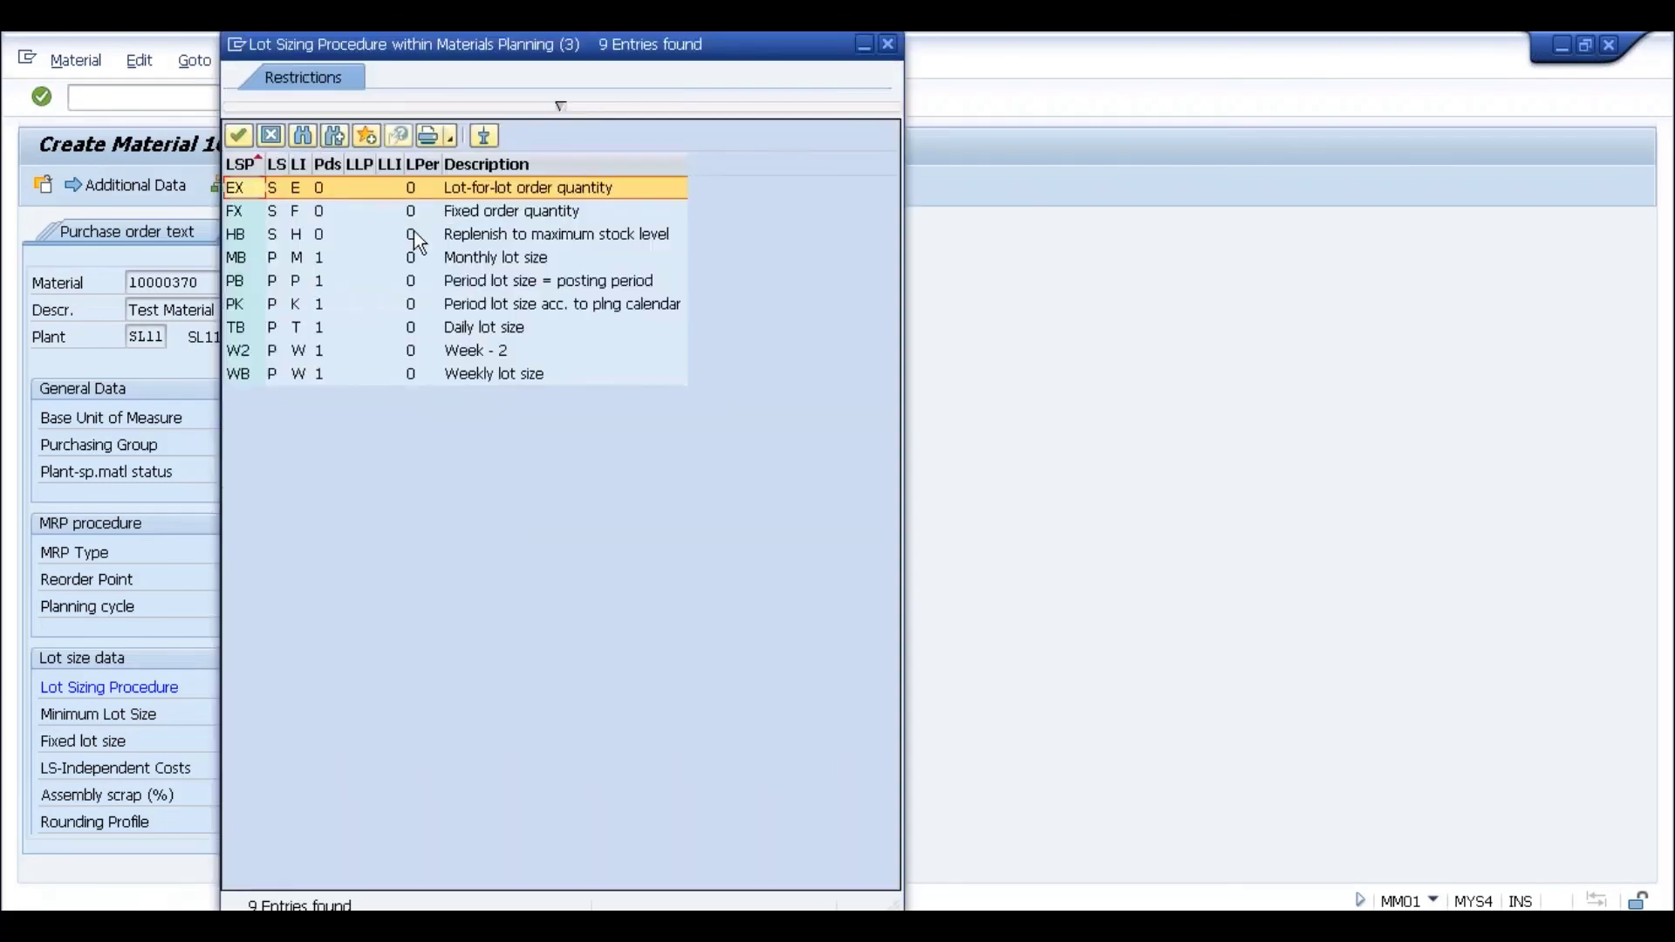
pyautogui.doubleClick(354, 185)
pyautogui.hotkey('ctrl', 's')
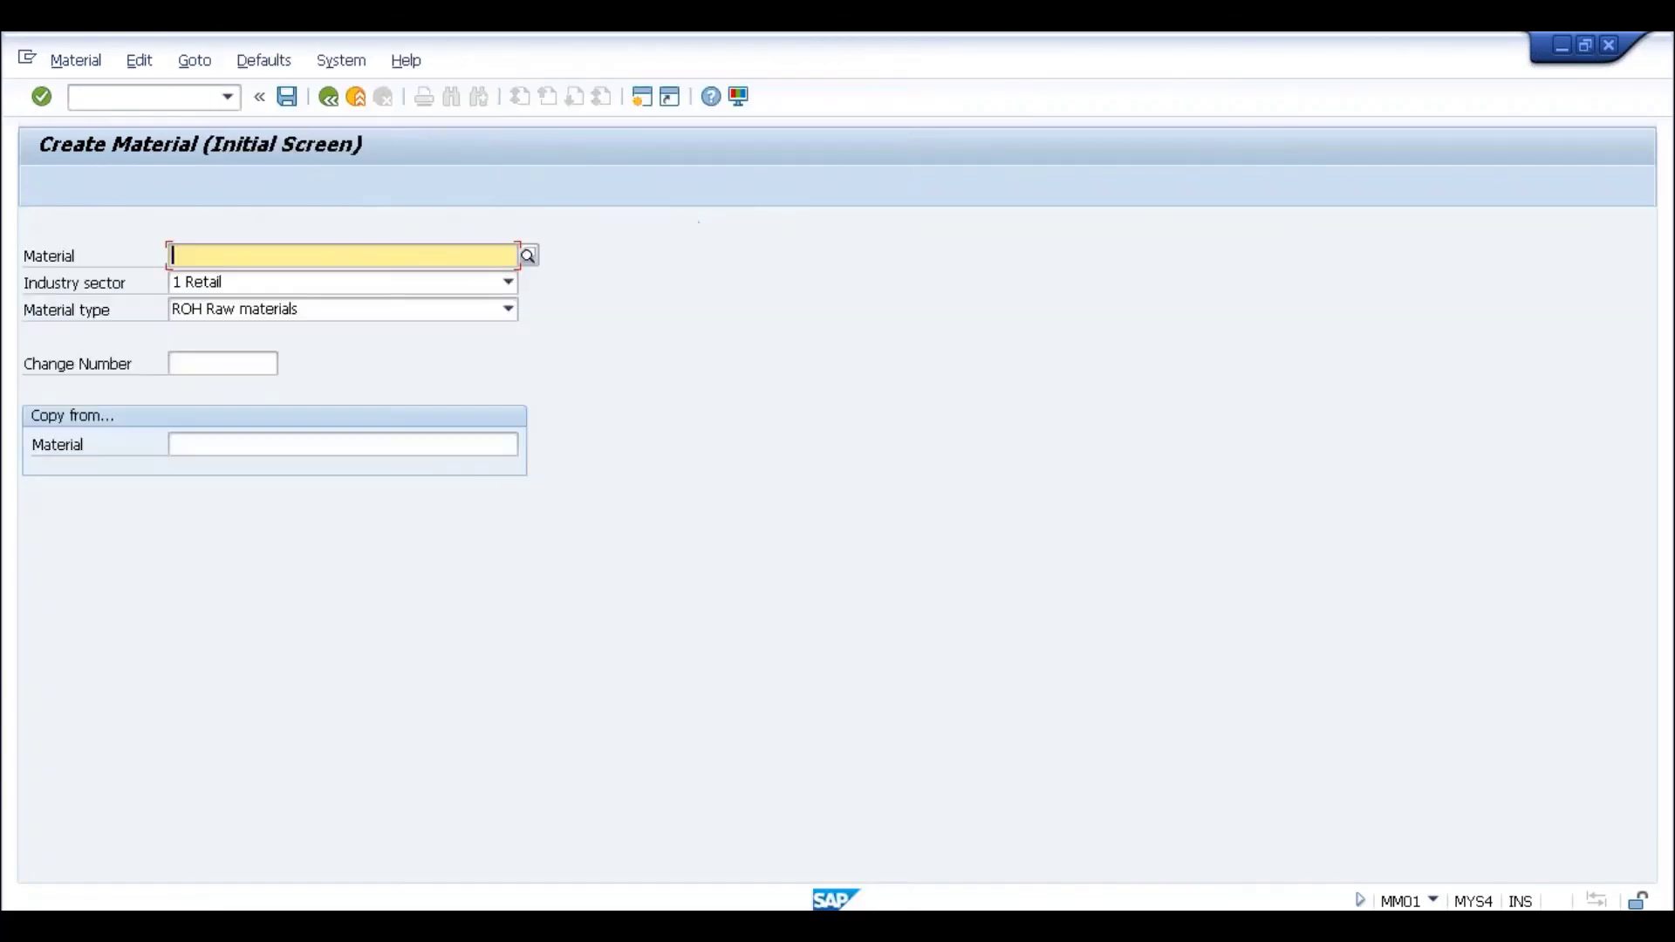